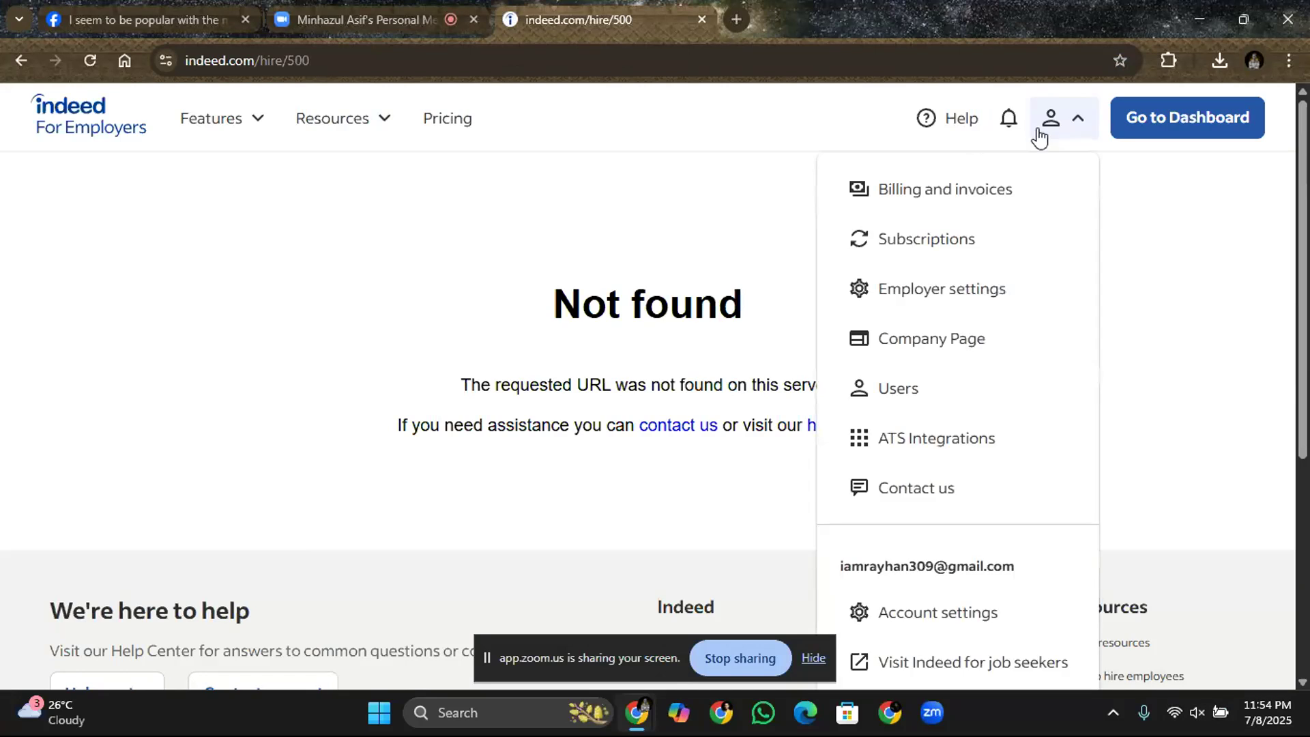
Open the employer account's Users page, expand the side navigation, and start a new browser tab.
left_click(908, 392)
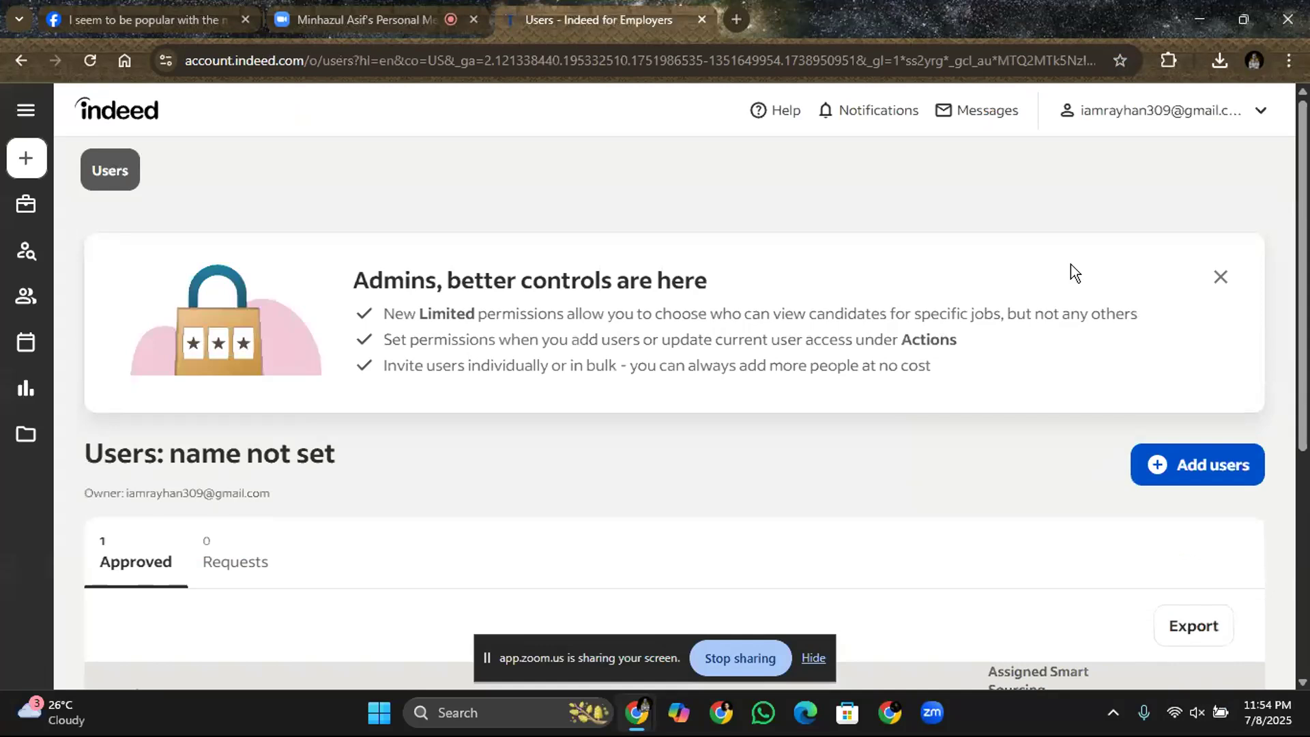
left_click(1236, 114)
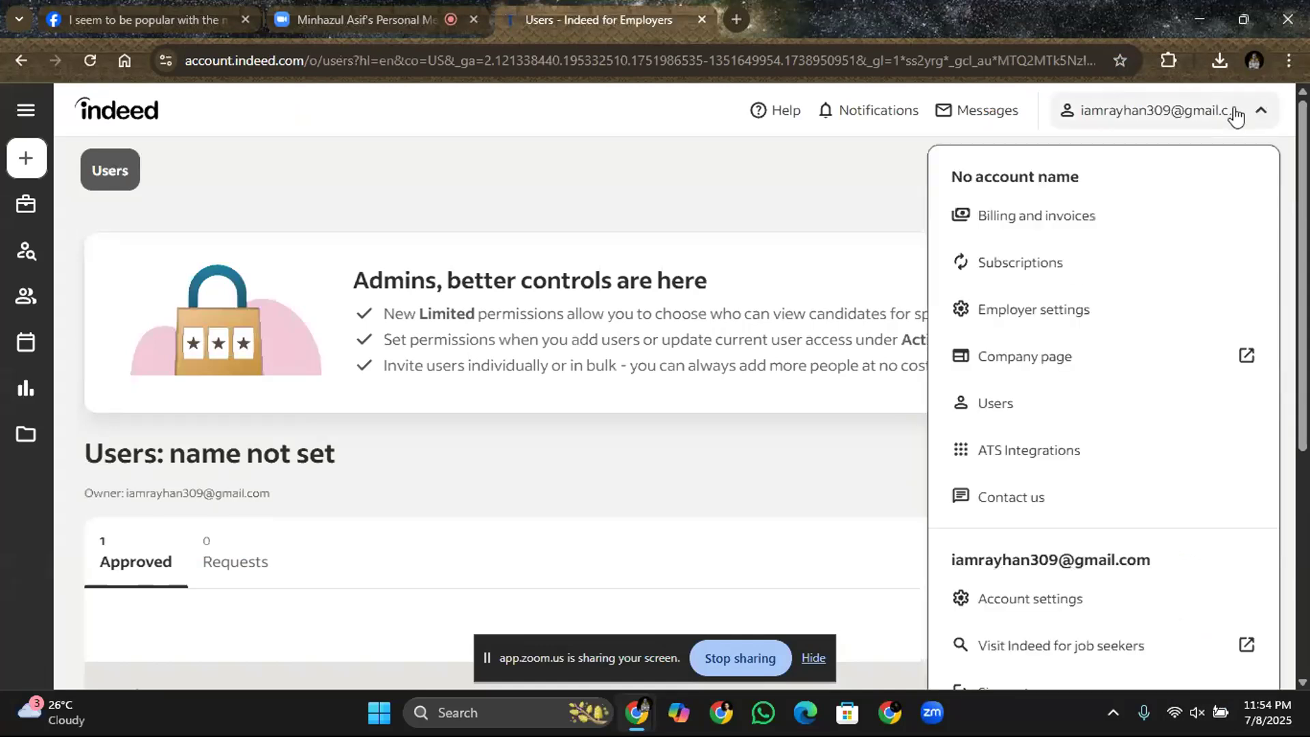
left_click(1235, 114)
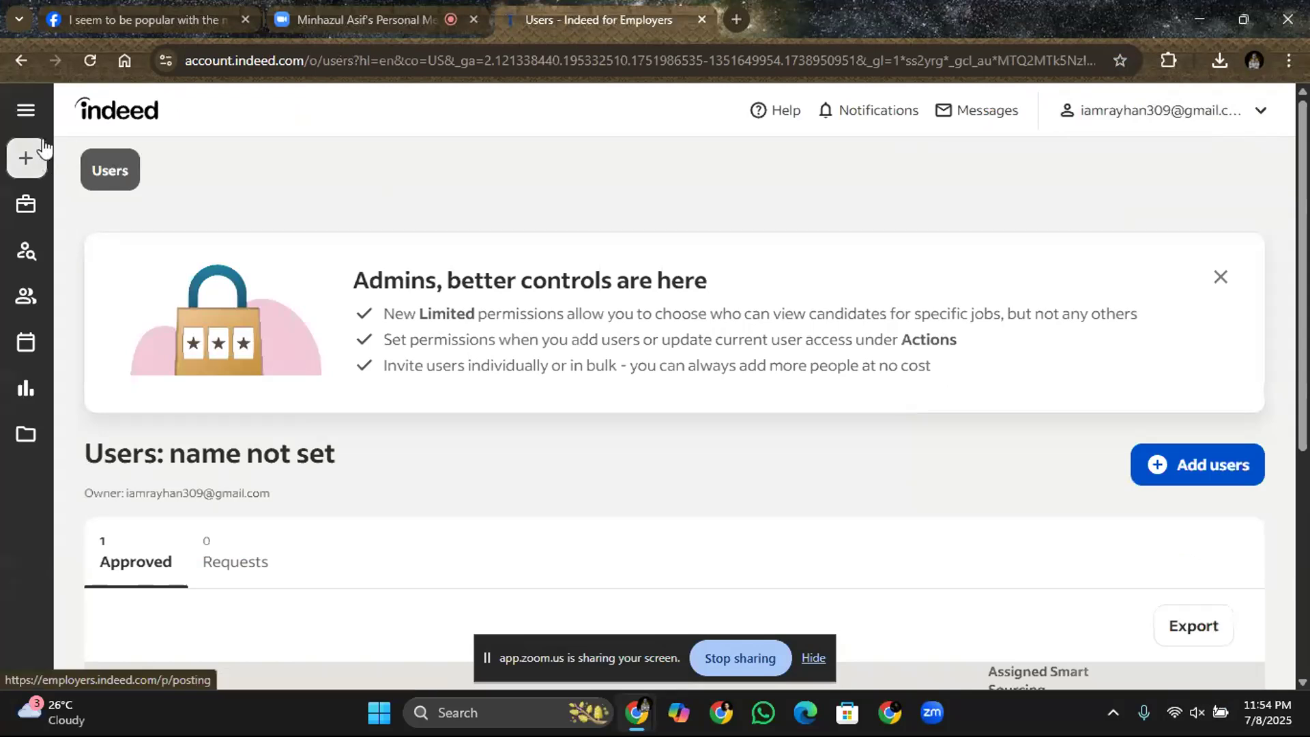
left_click(26, 115)
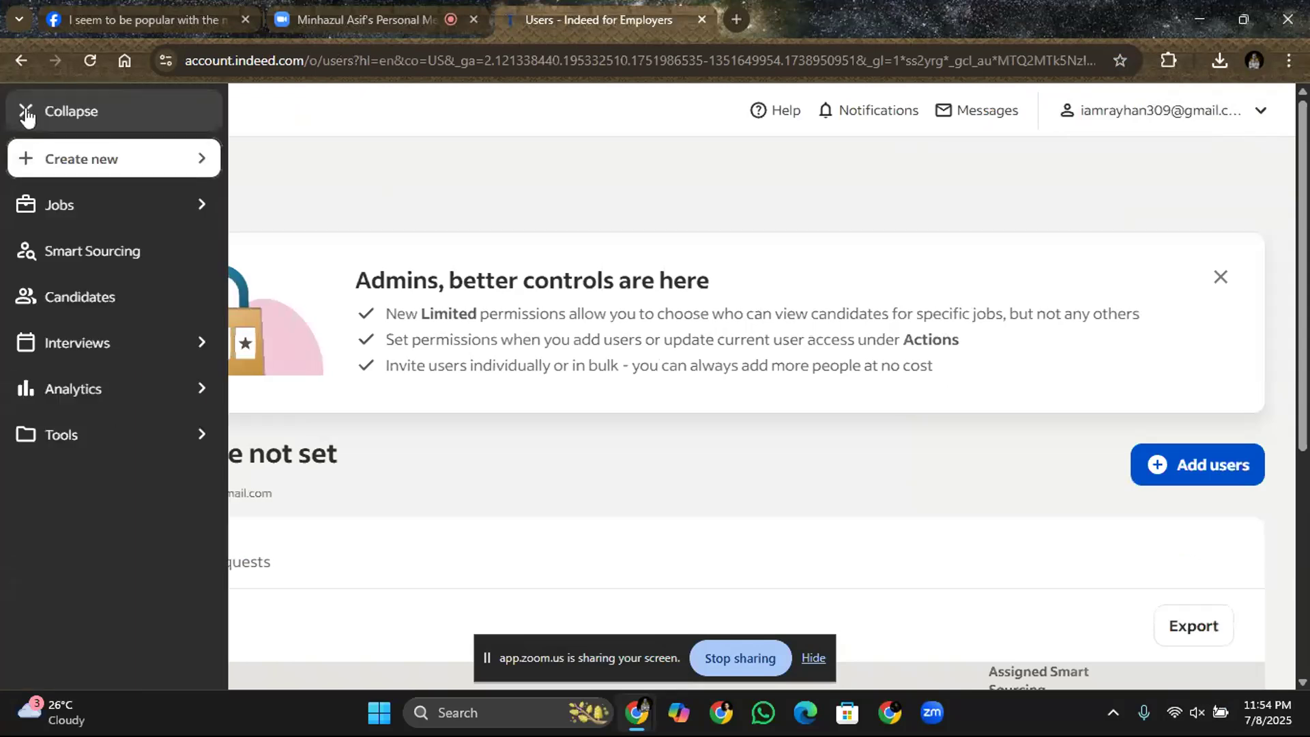
left_click(737, 20)
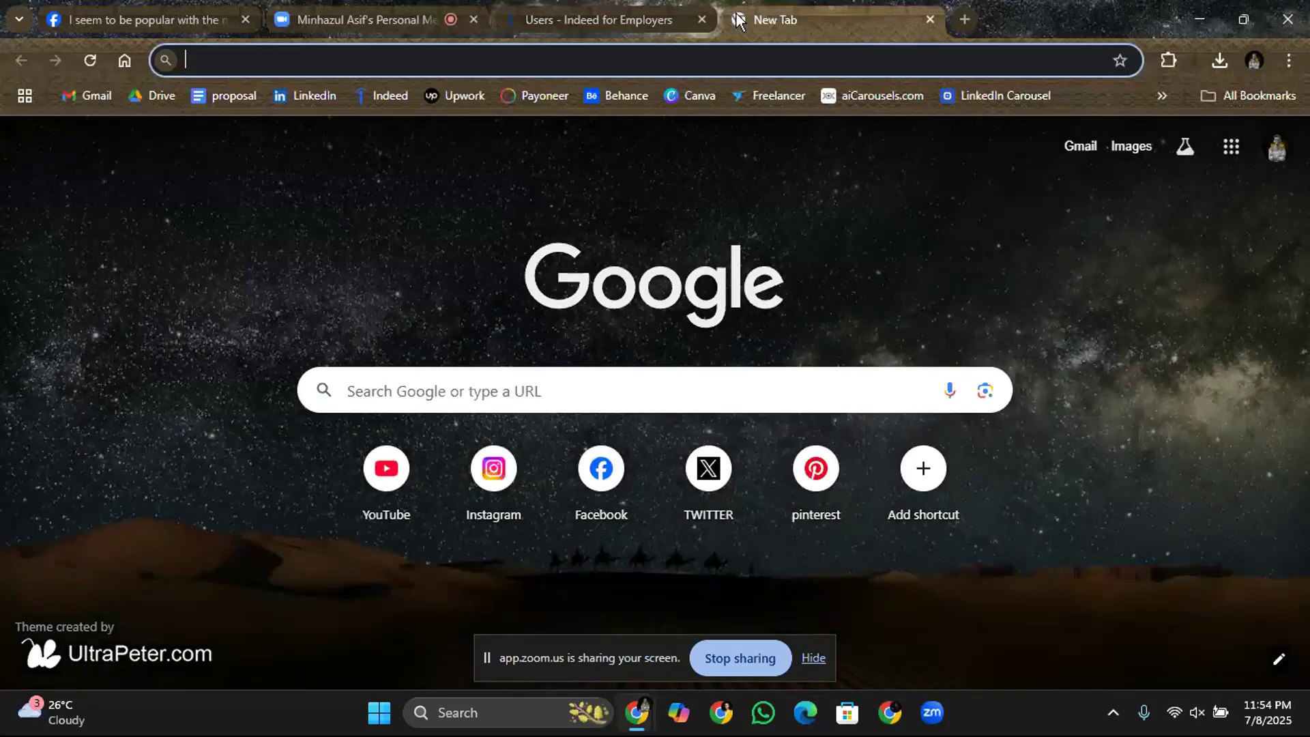
Return to the employer Users page and check its account menu.
left_click(682, 20)
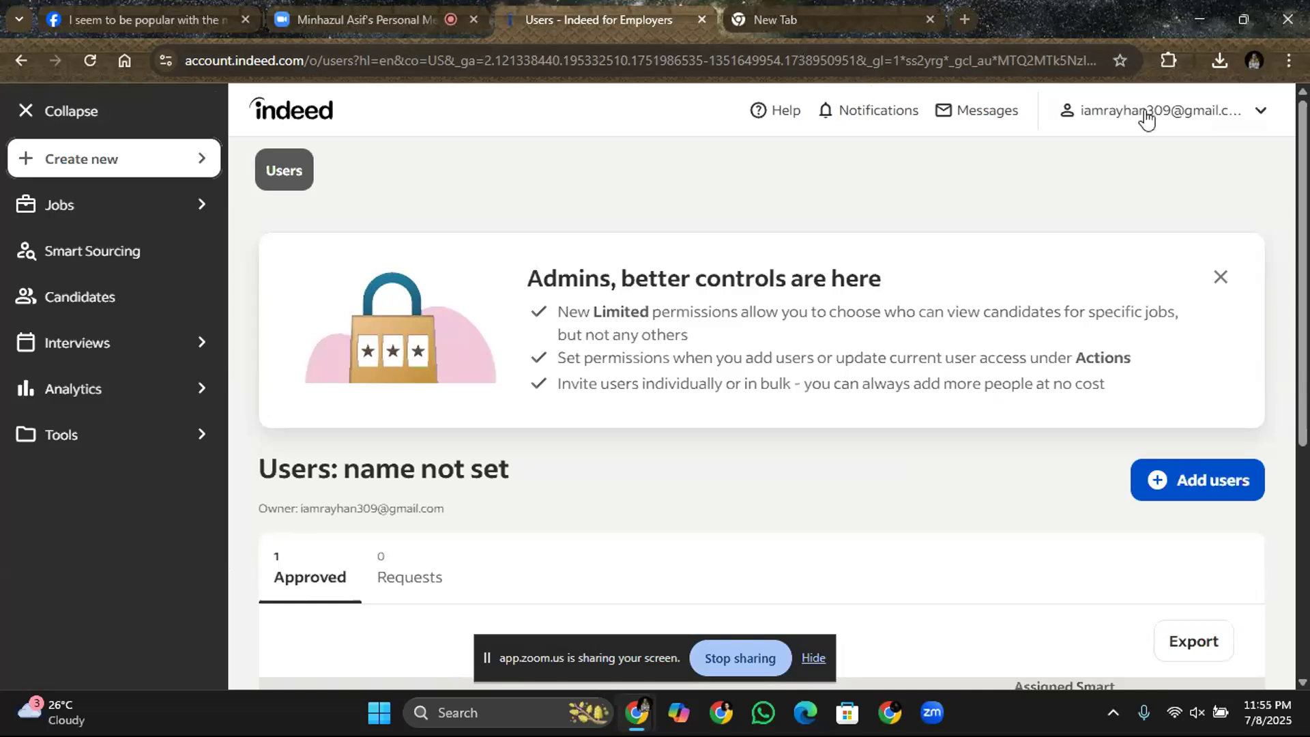
left_click(1177, 121)
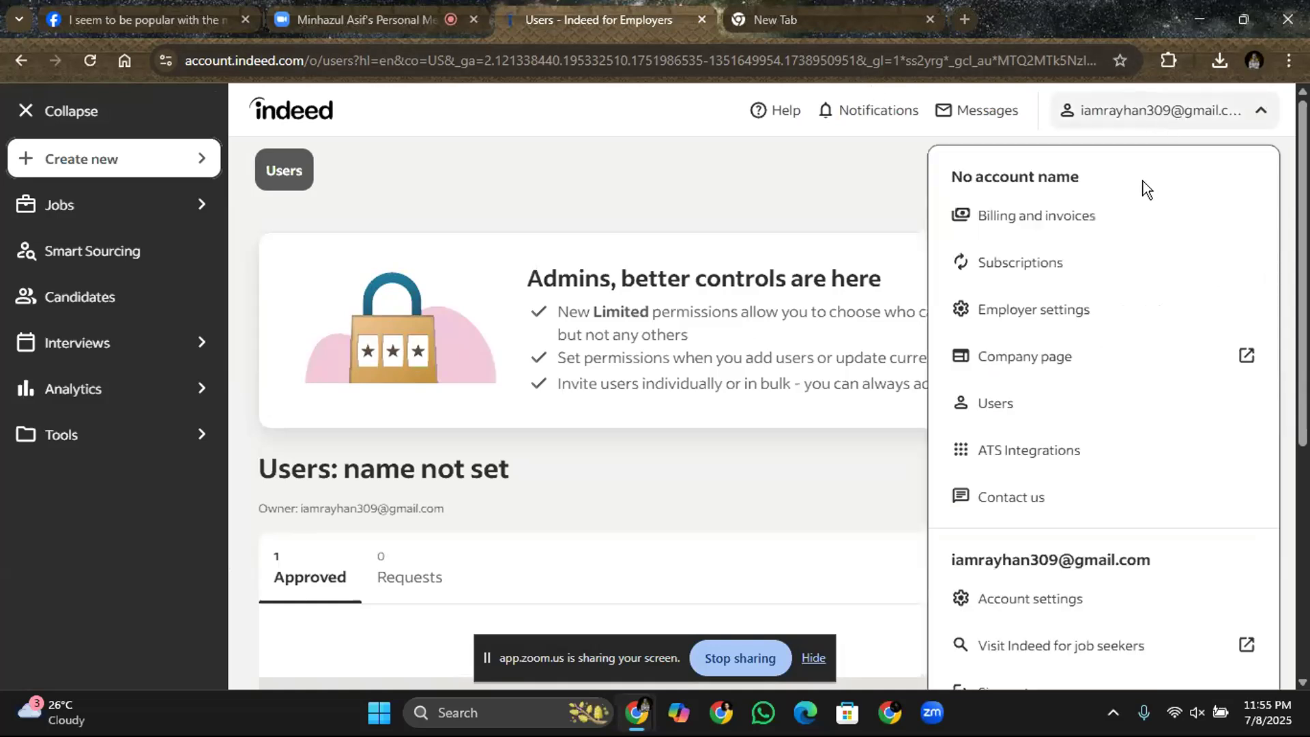
mouse_move(1302, 273)
left_mouse_down()
mouse_move(1296, 422)
mouse_move(1298, 255)
left_mouse_up()
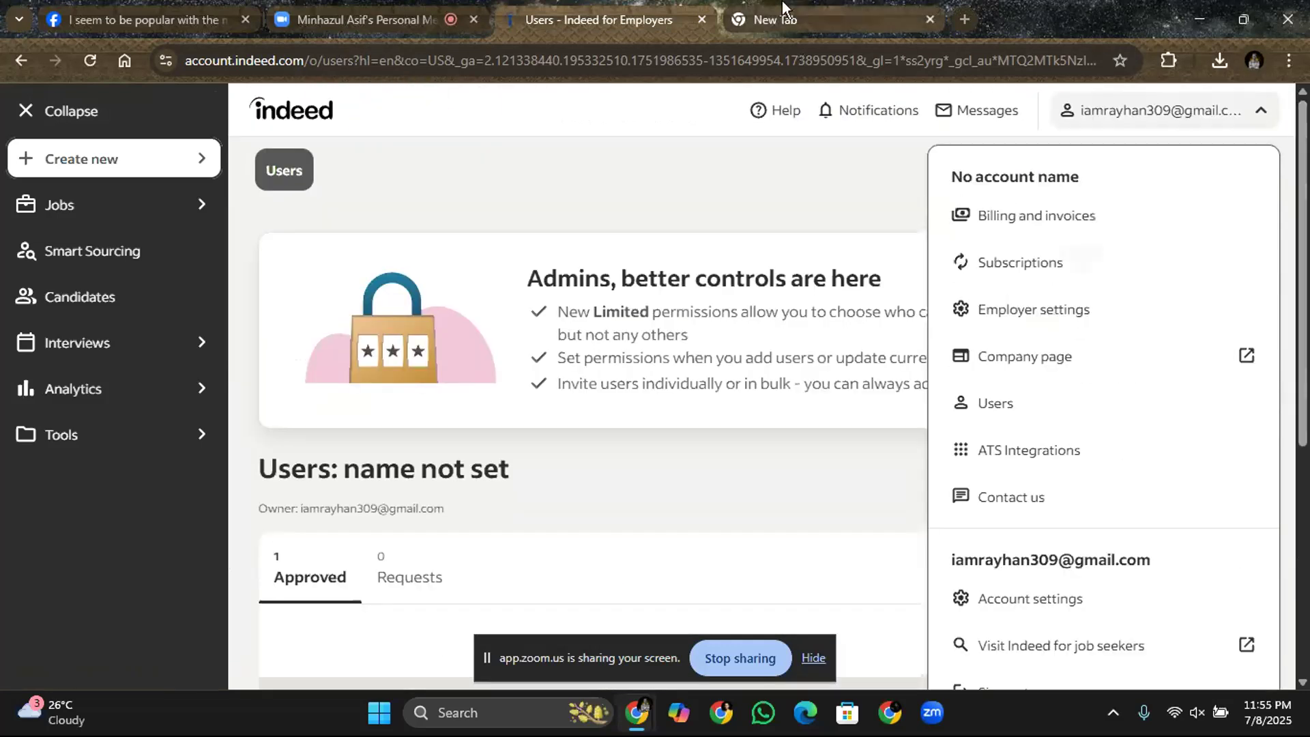
Load indeed.com in the new tab, clearing the autocompleted employer address.
left_click(771, 19)
left_click(719, 56)
type("indee")
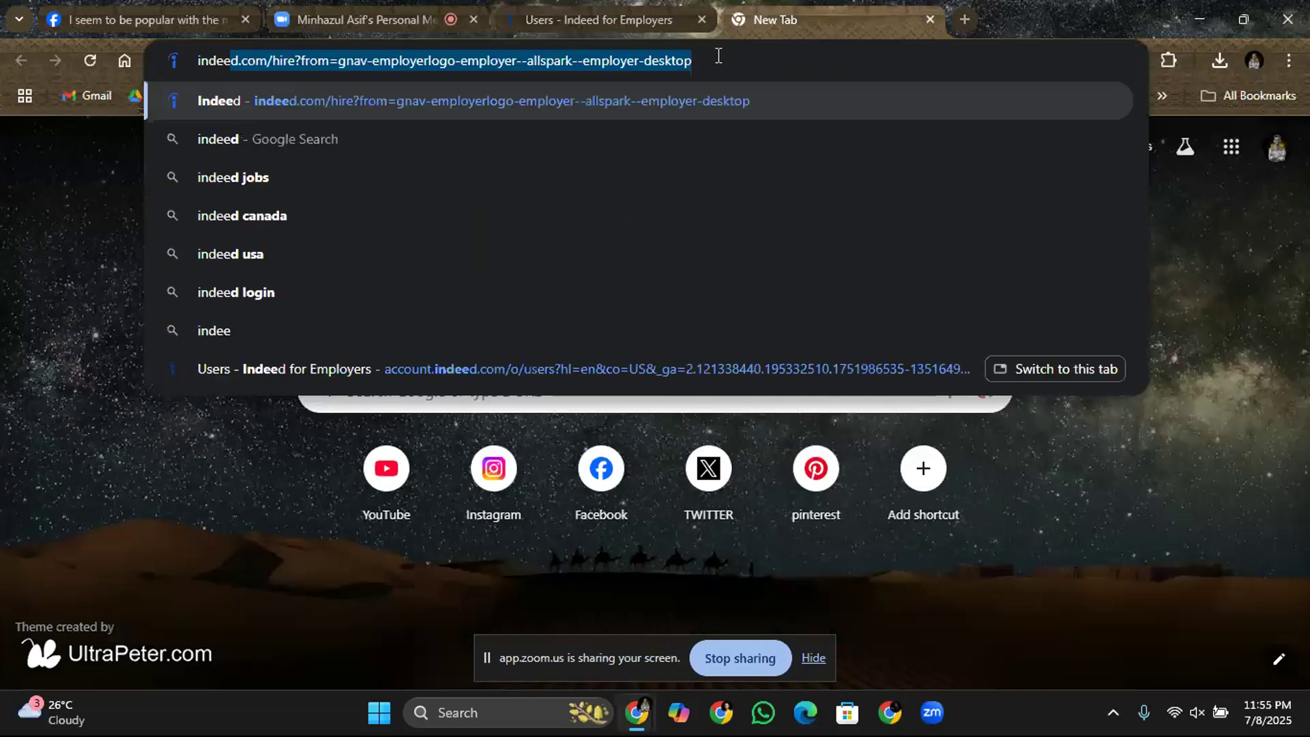
key("BackSpace")
type("d")
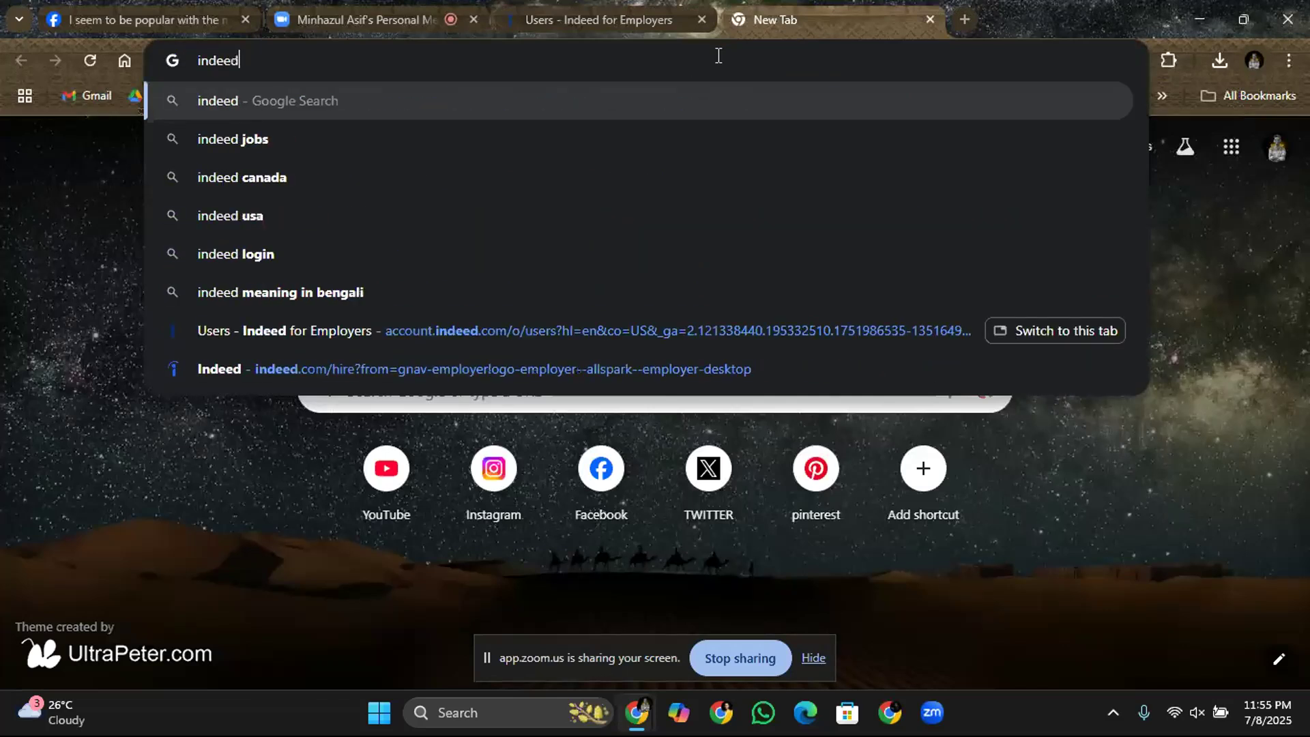
type(".com")
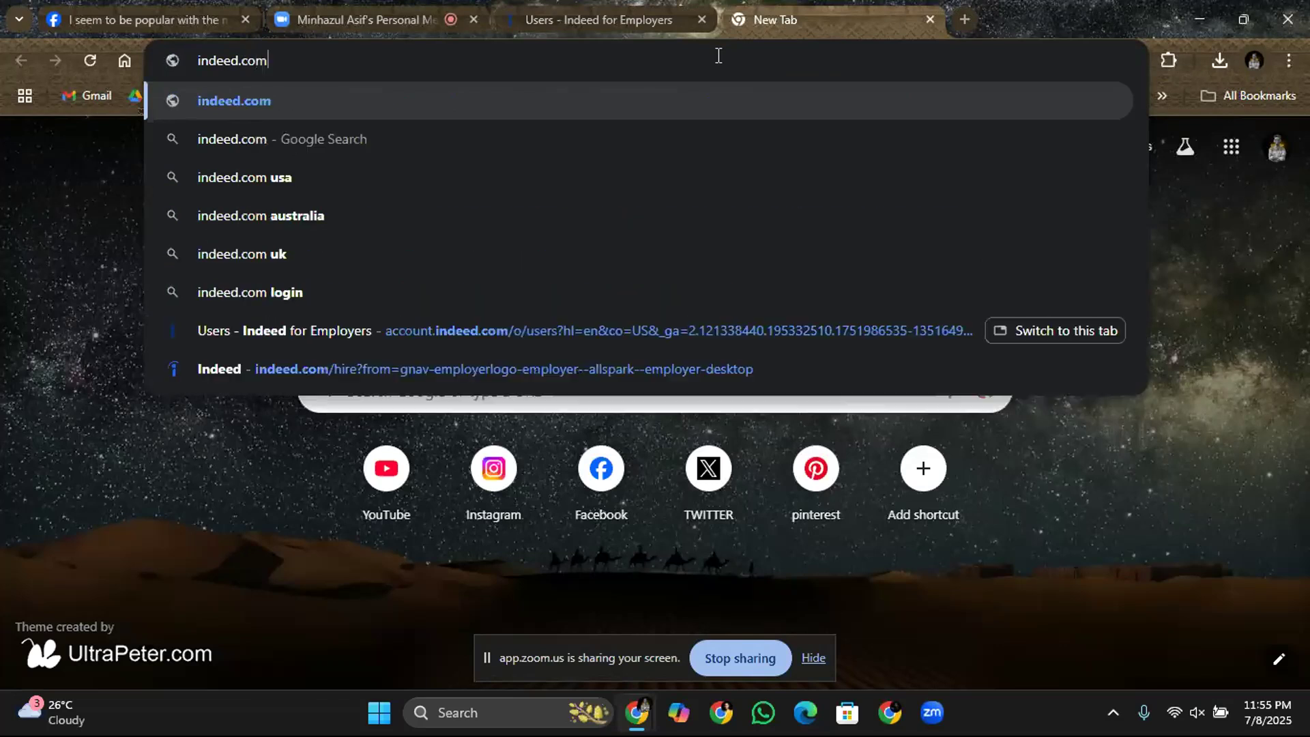
key("Return")
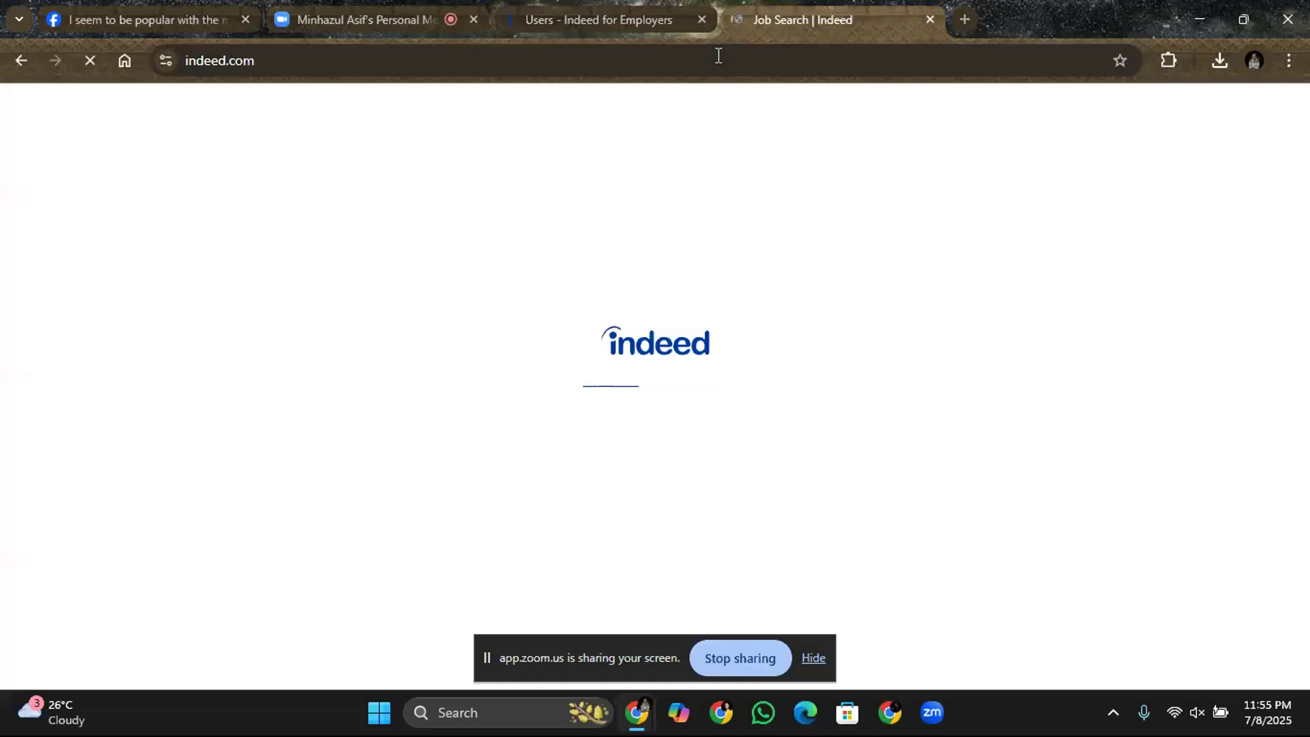
Close the employer tab, open the job-seeker Profile, and scroll to the Resumes section.
left_click(703, 20)
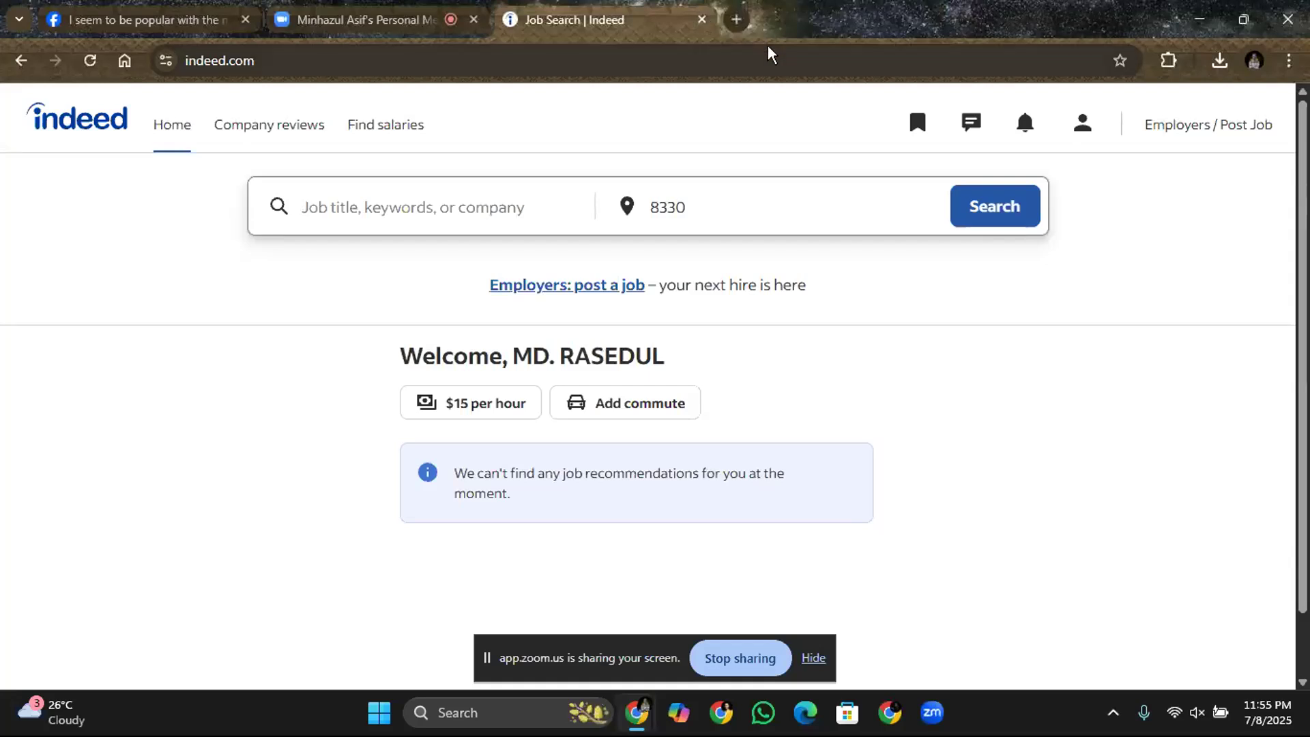
left_click(1080, 138)
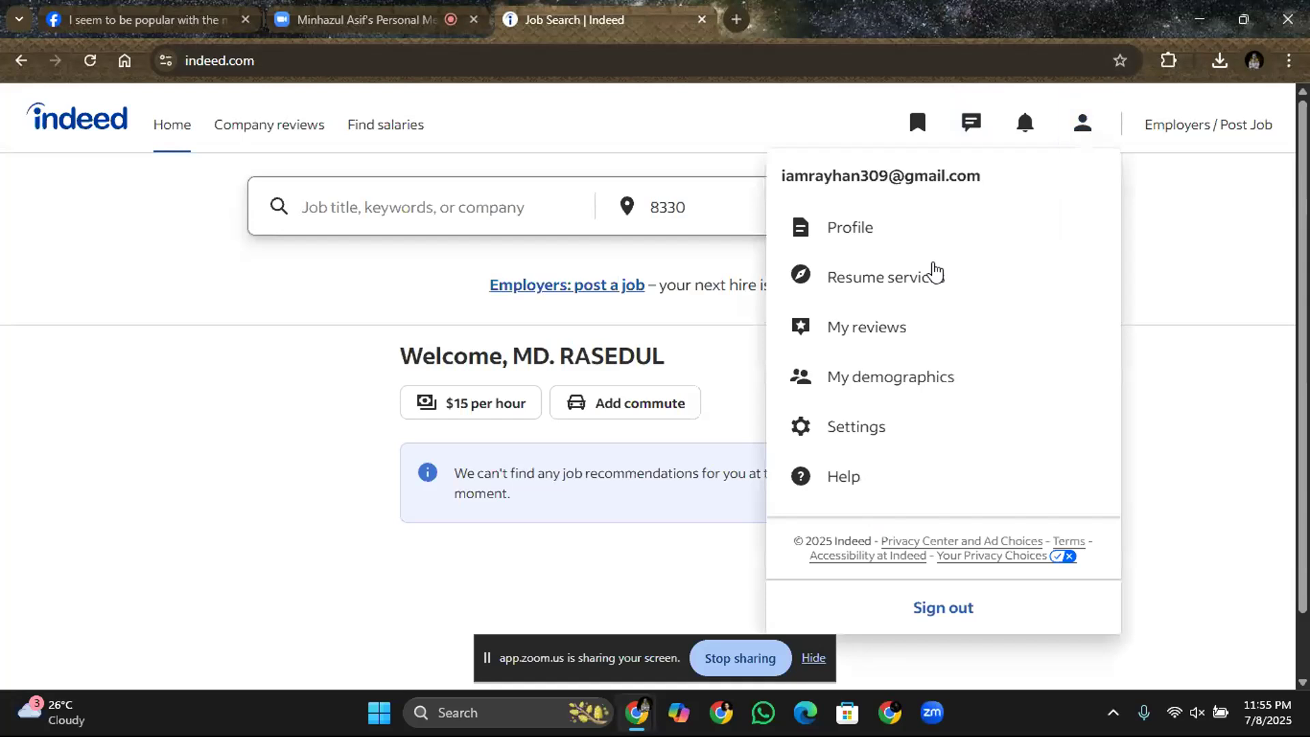
left_click(838, 239)
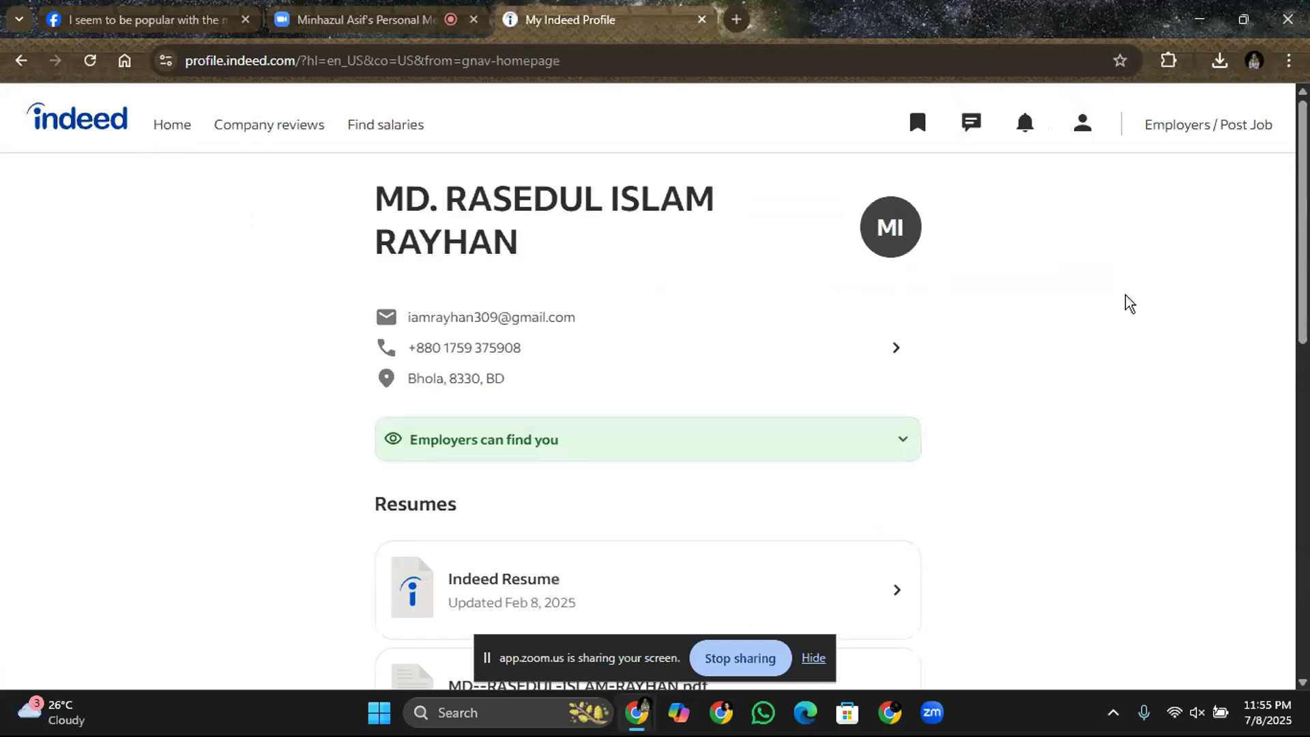
mouse_move(1304, 201)
left_mouse_down()
mouse_move(1305, 386)
mouse_move(1304, 185)
left_mouse_up()
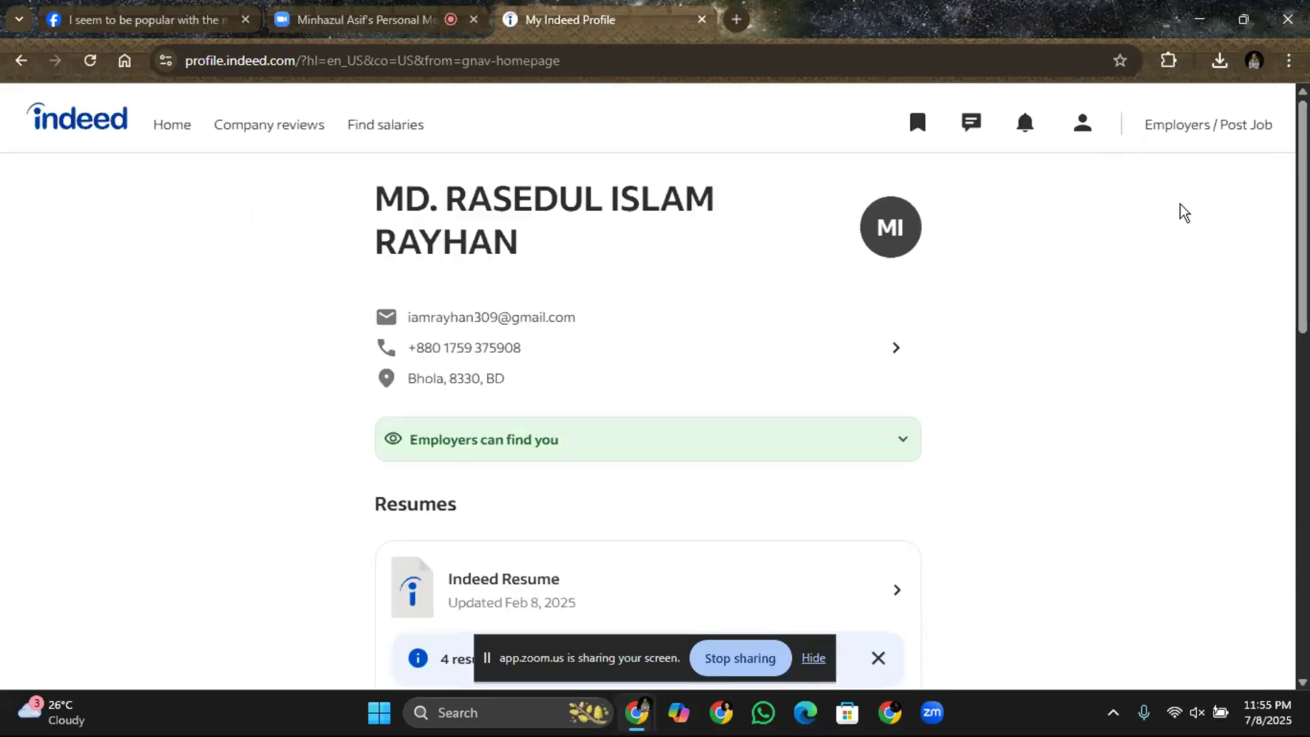
left_click_drag(1307, 218, 1307, 337)
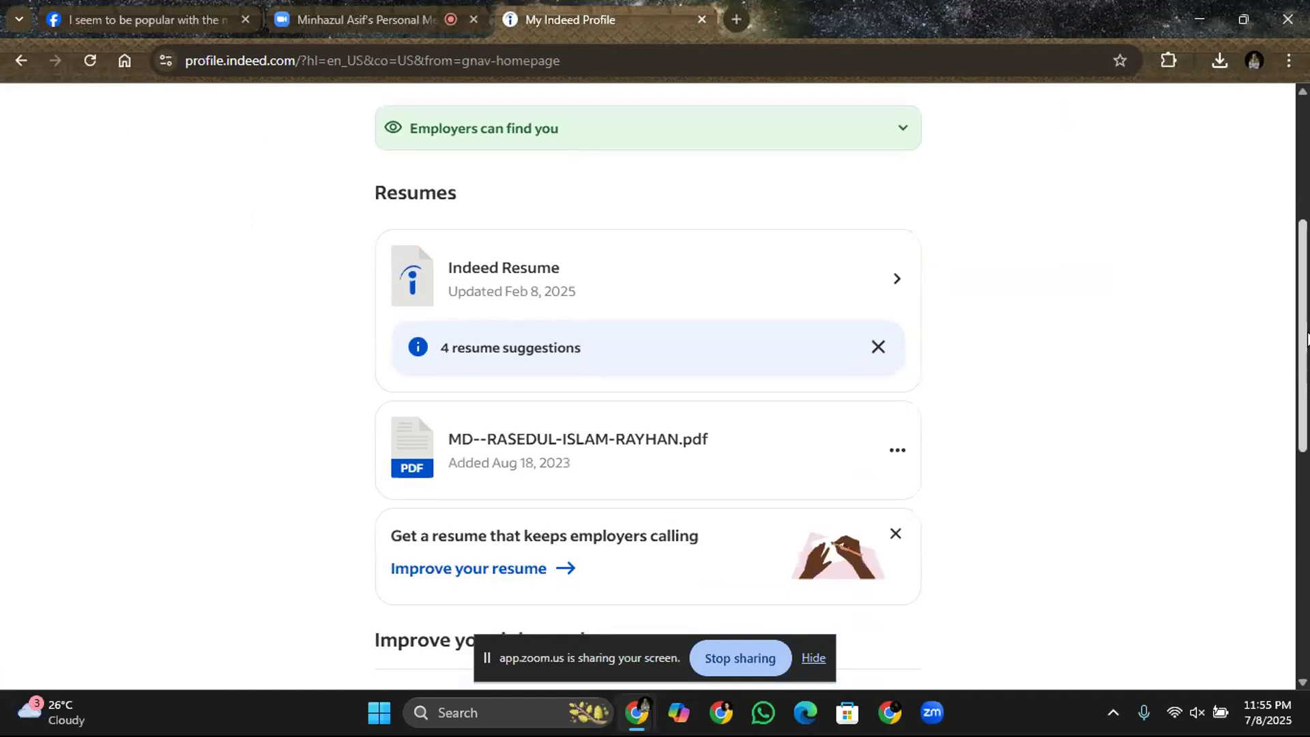
left_click_drag(1304, 337, 1297, 308)
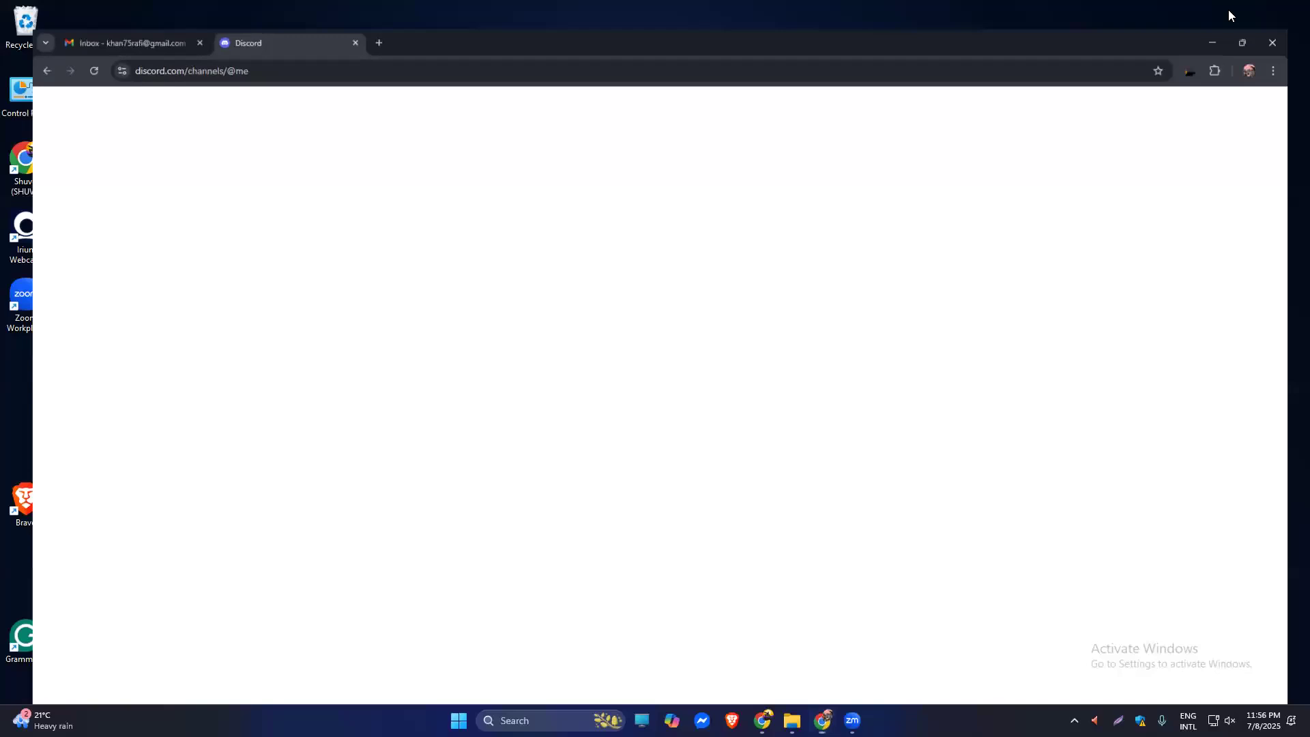
Open the country code dropdown on the phone verification page and scroll through the list.
left_click(822, 721)
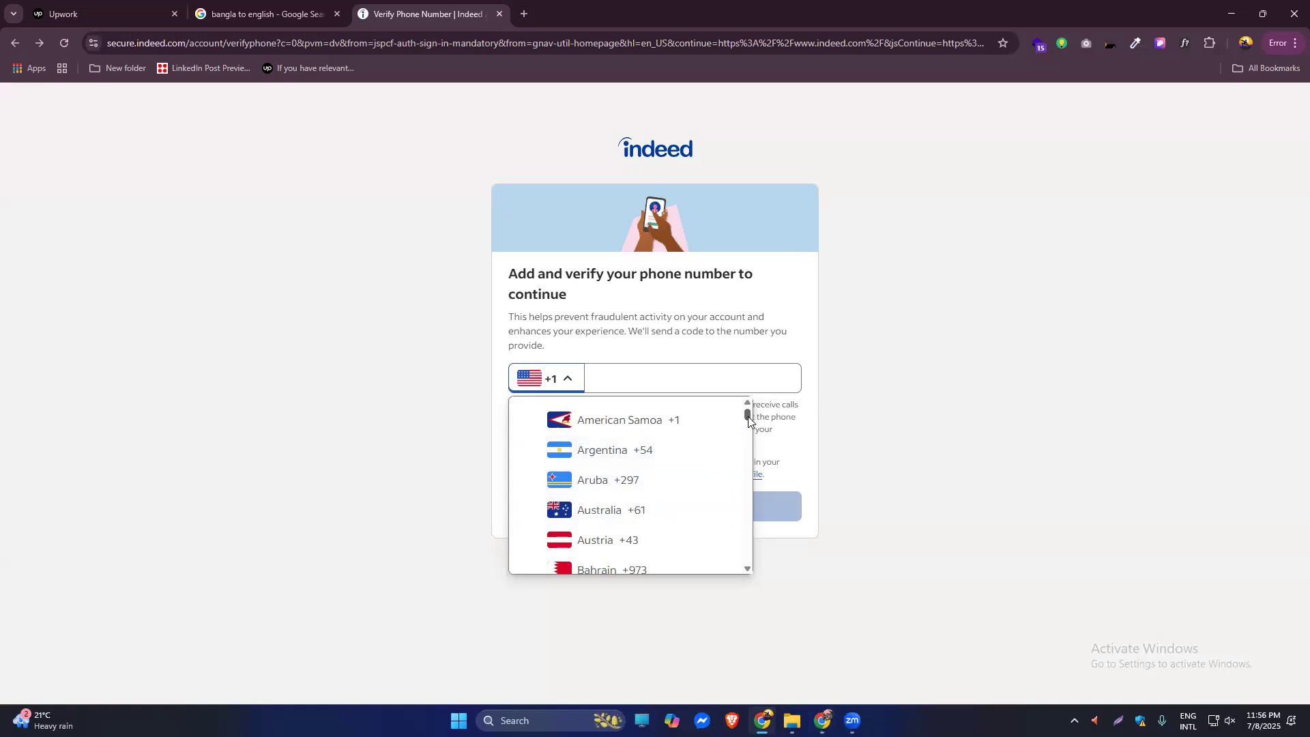
left_click_drag(748, 416, 749, 431)
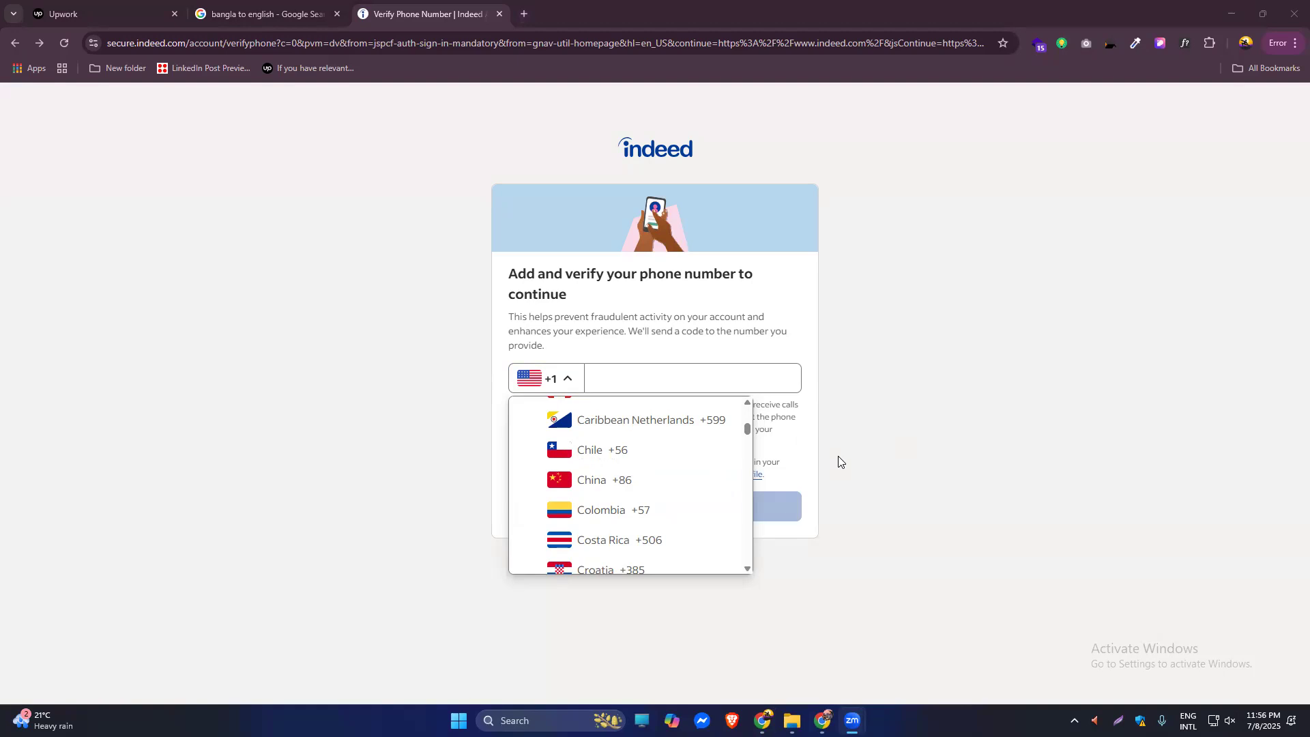
Search Google for 'us phone number for verification' and open the receive-smss.com result.
left_click(524, 13)
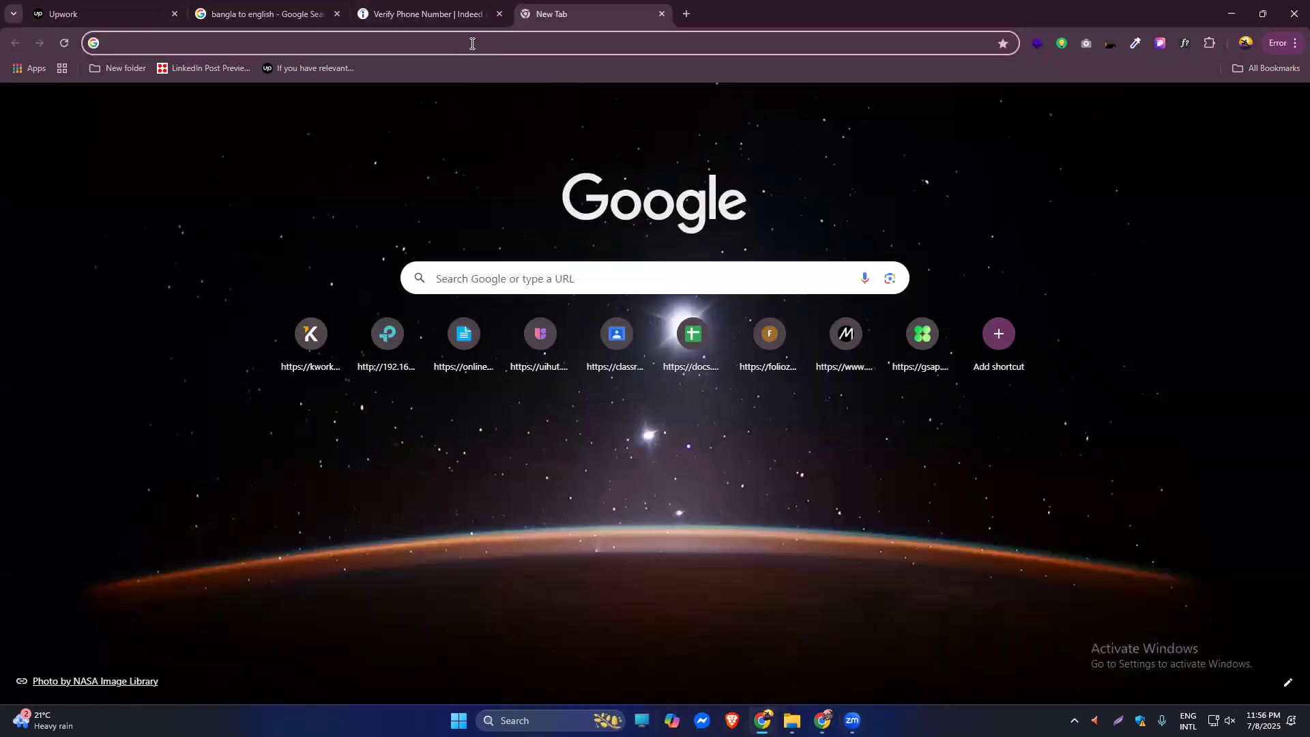
left_click(471, 43)
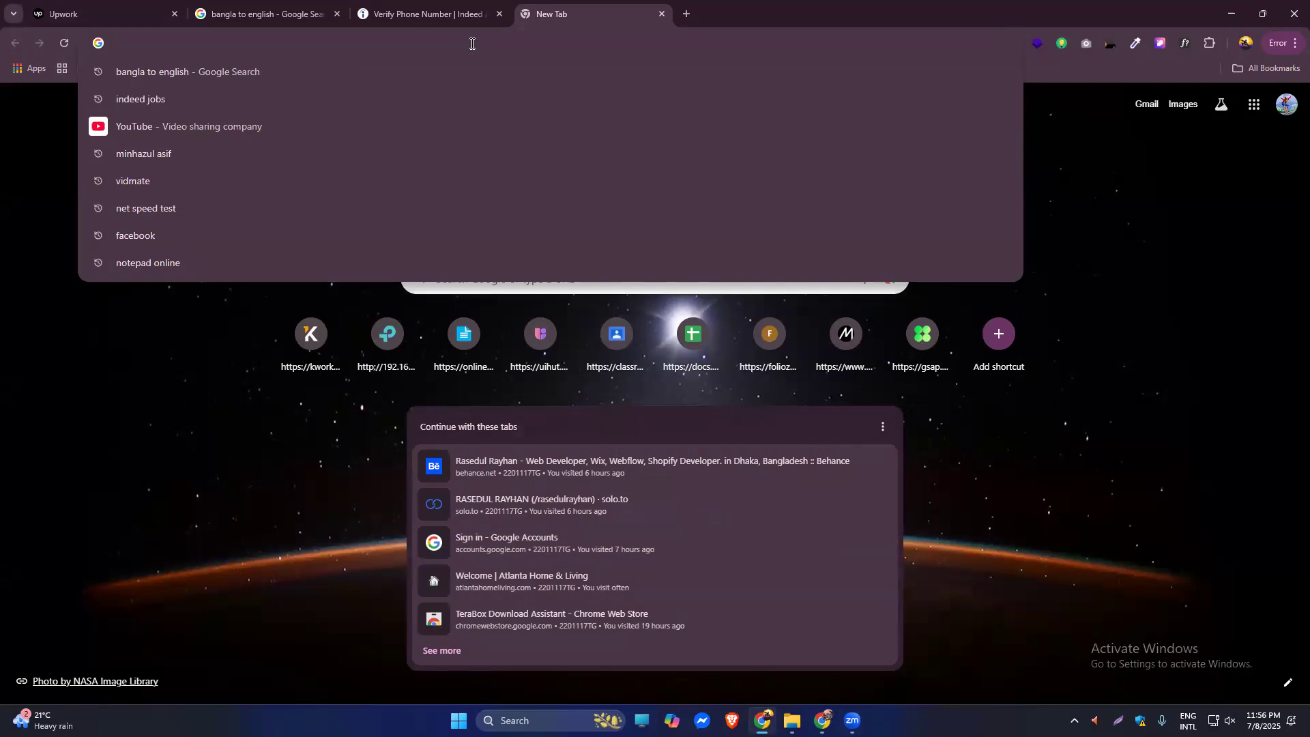
type("usa")
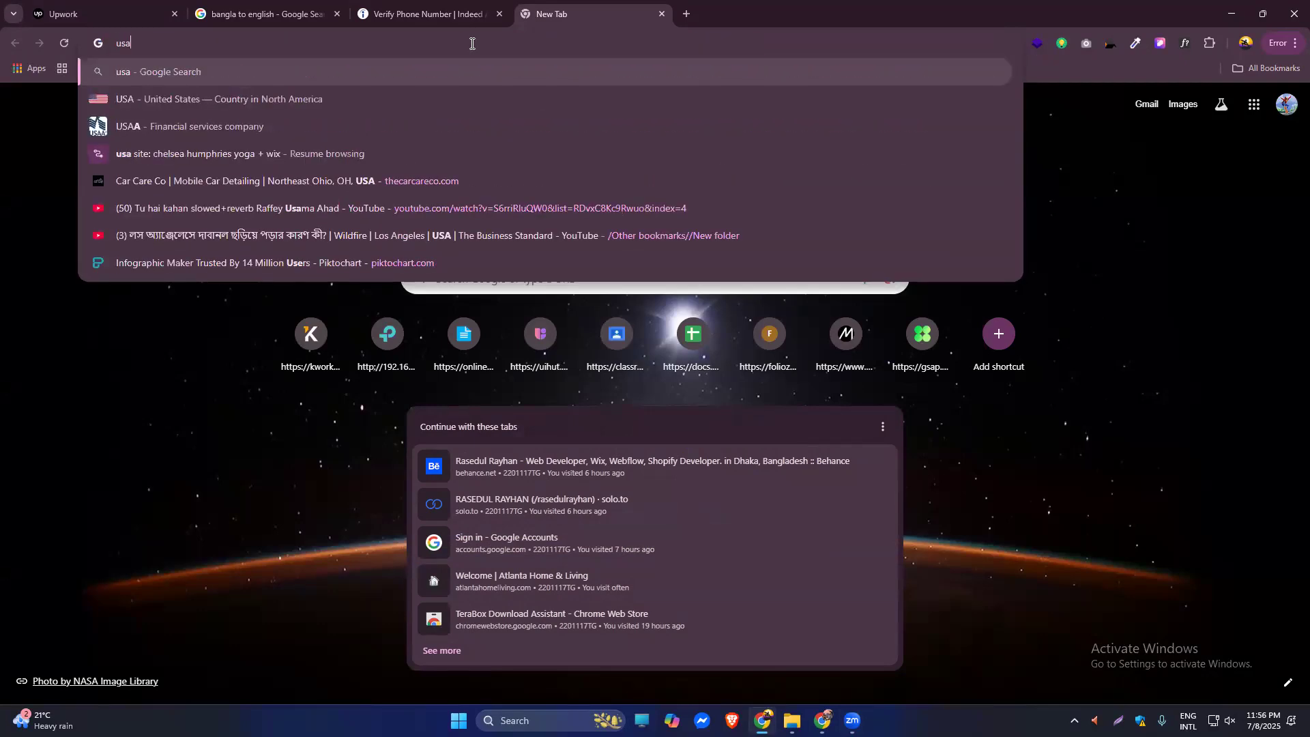
type(" p")
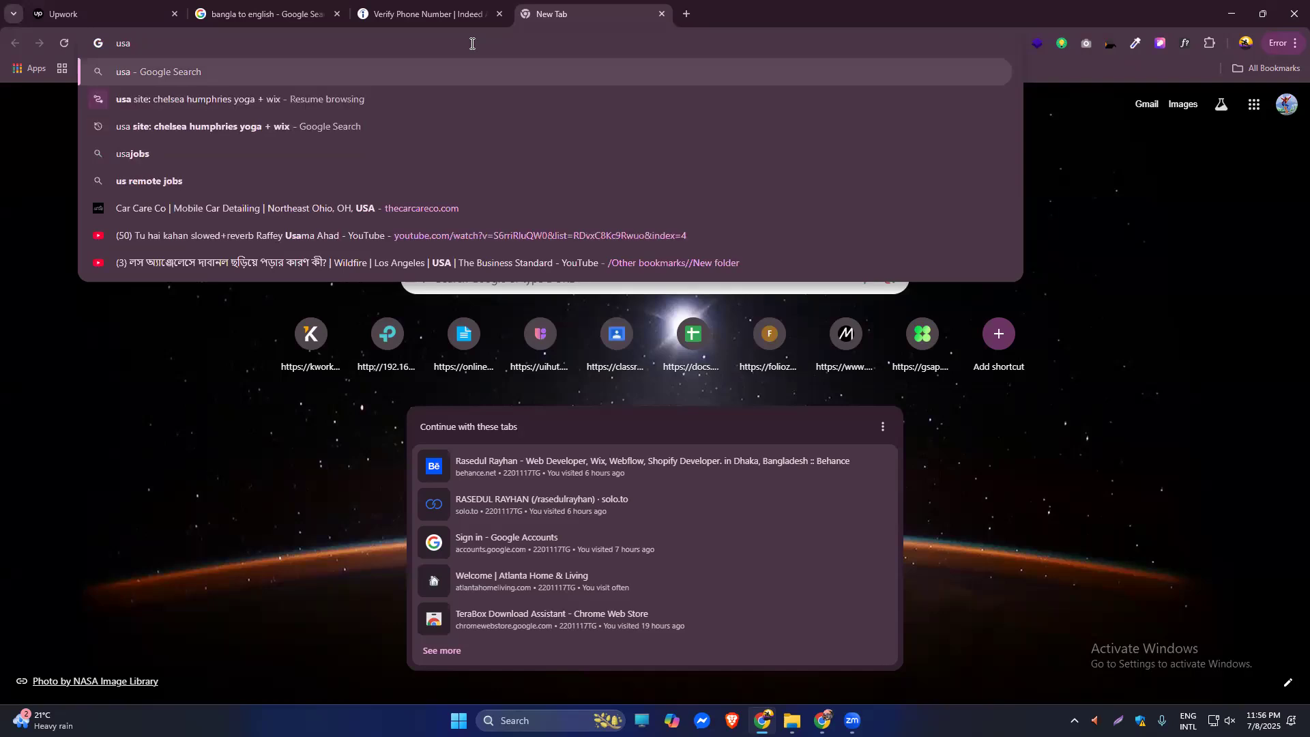
type("hon")
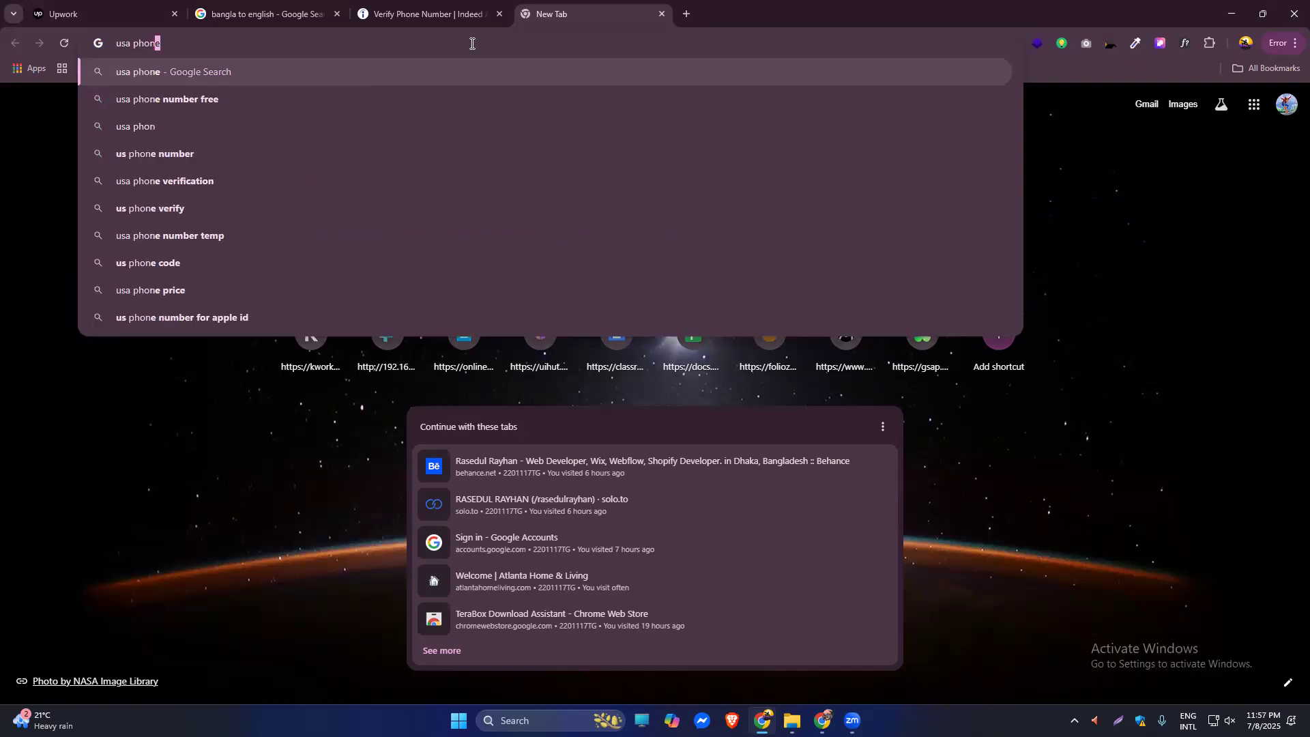
type("e")
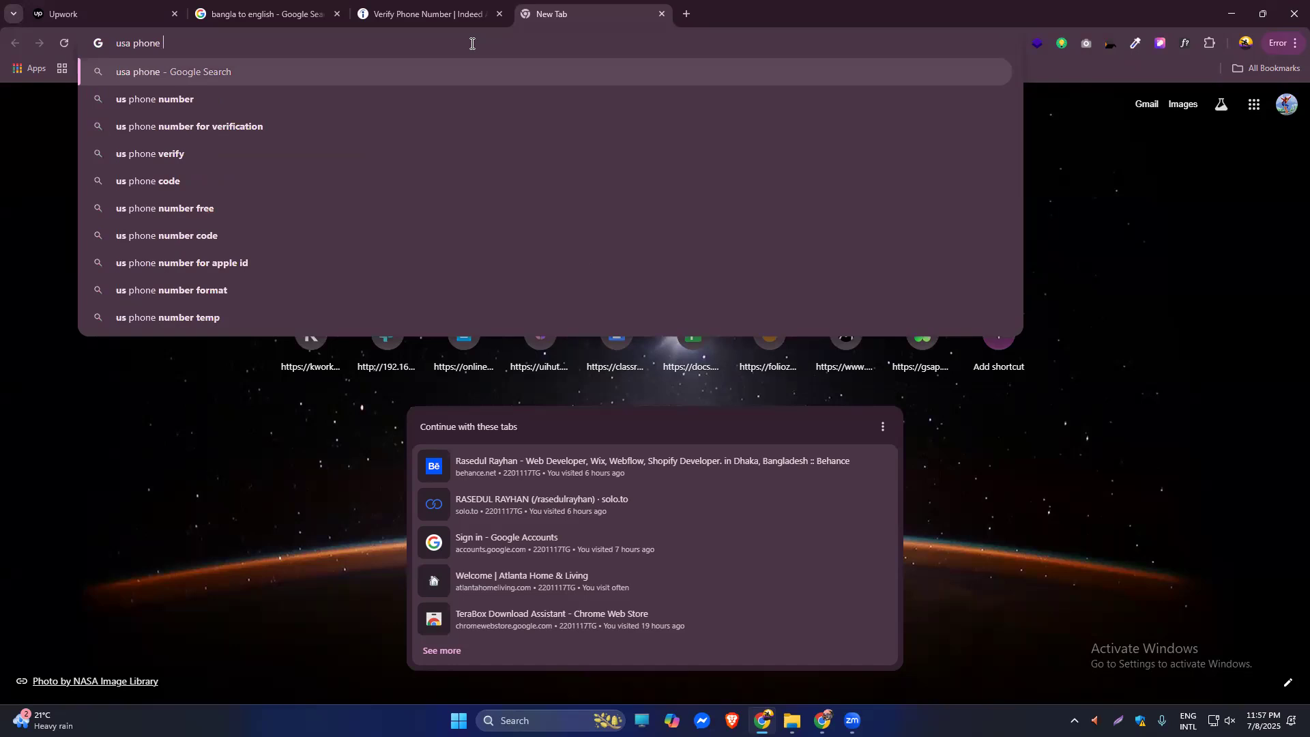
key("Down")
key("Down")
key("Return")
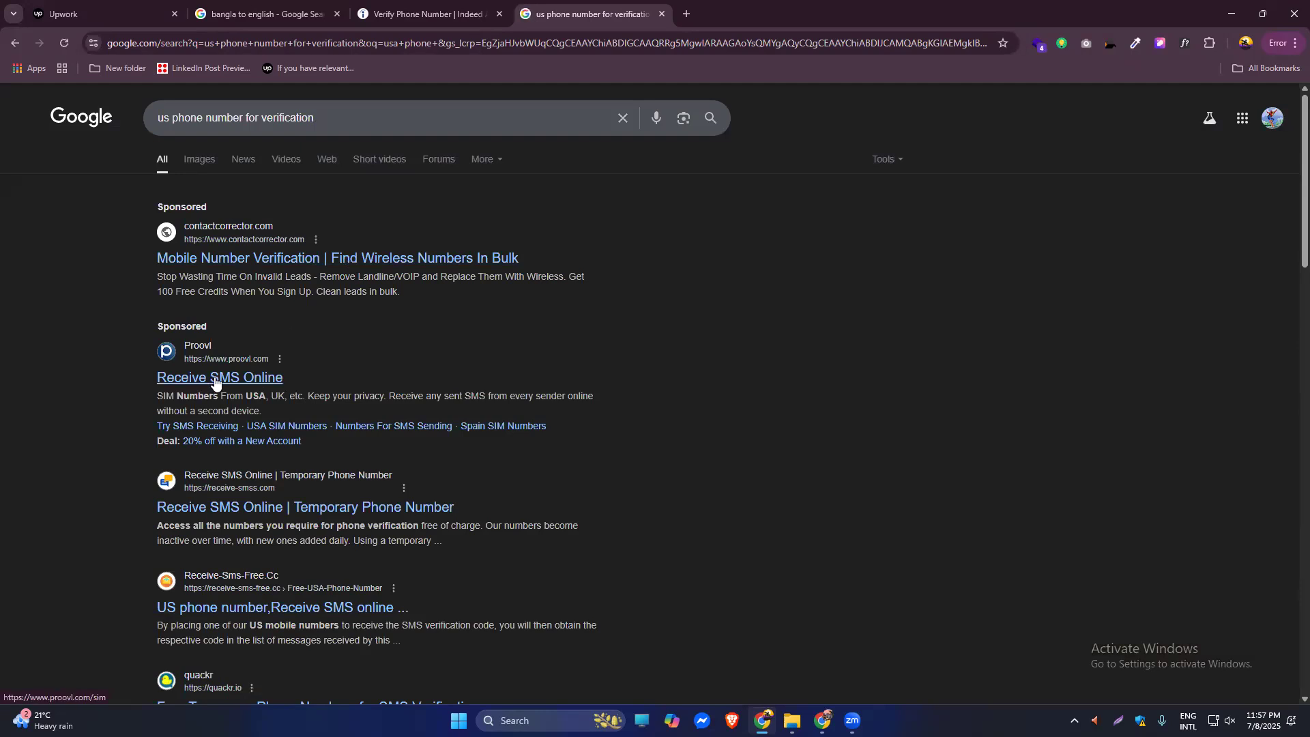
left_click(236, 512)
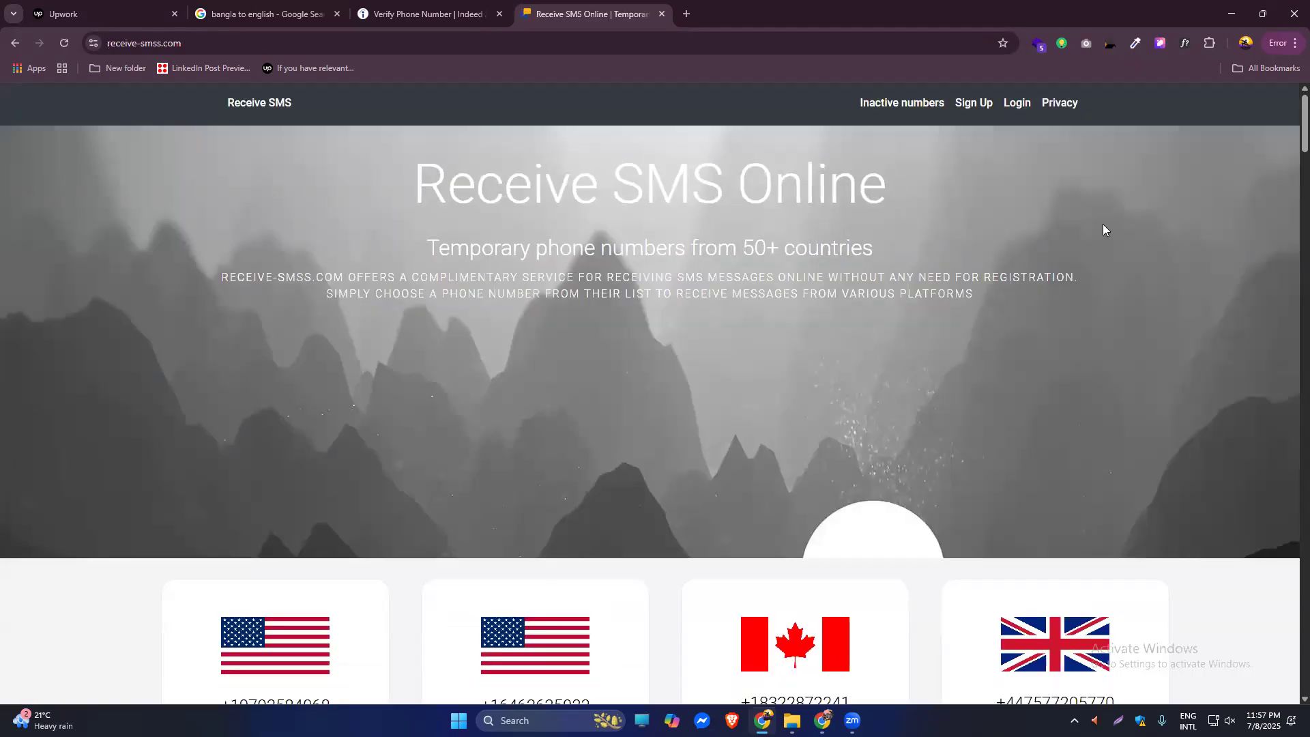
Open the first US number's inbox on receive-smss.com, select its digits, and return to Indeed.
scroll(1290, 163, "down", 5)
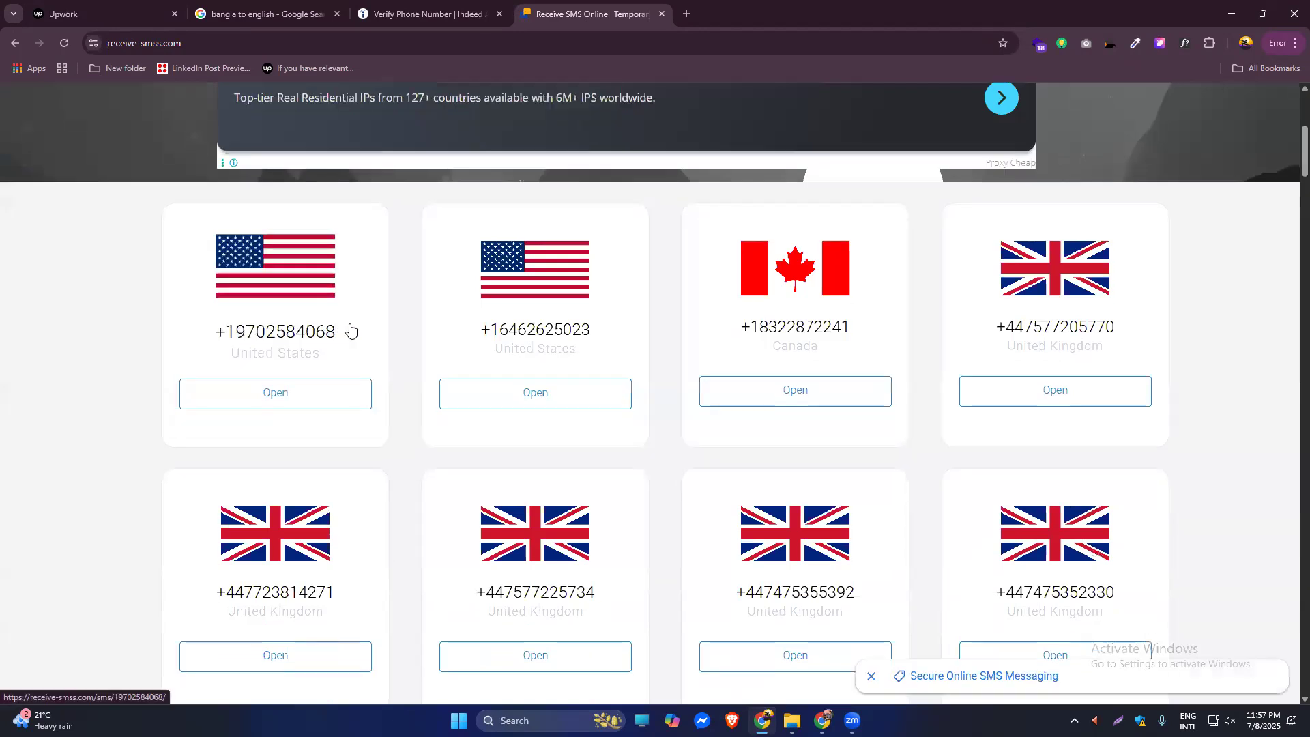
left_click(288, 388)
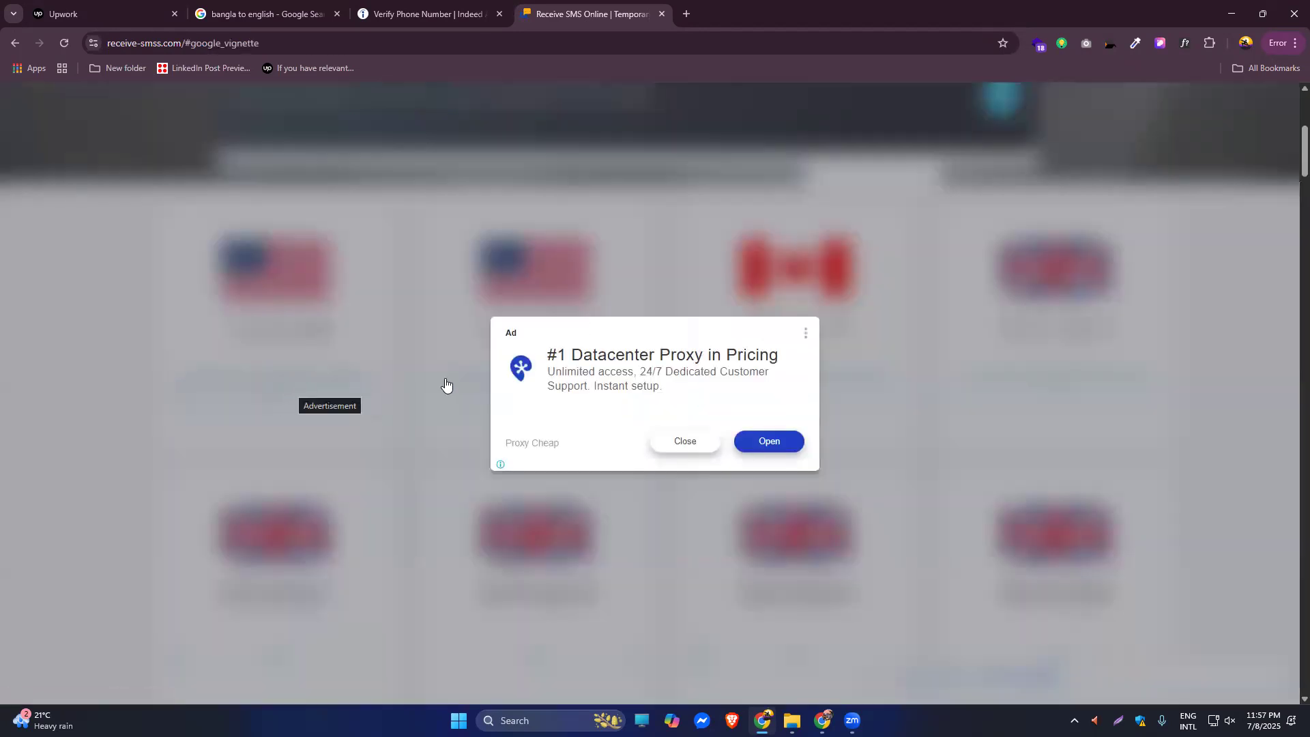
left_click(685, 442)
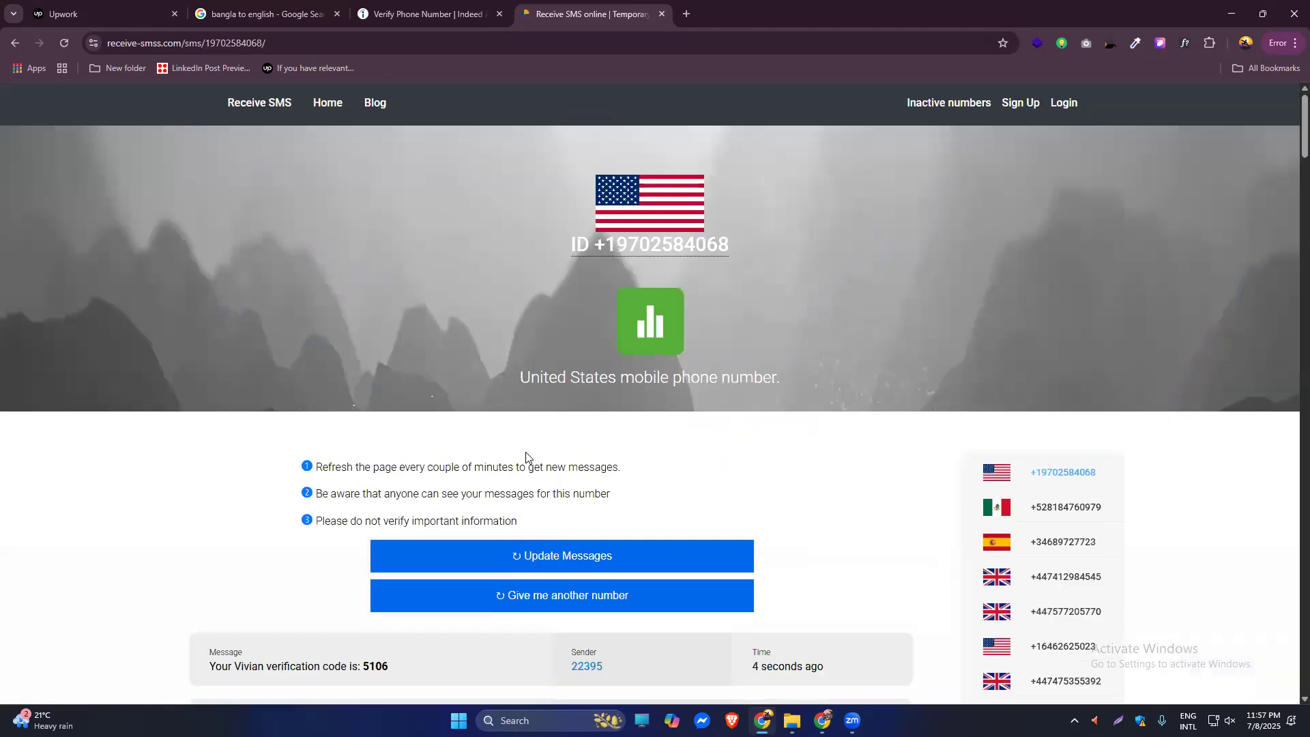
left_click_drag(731, 245, 595, 251)
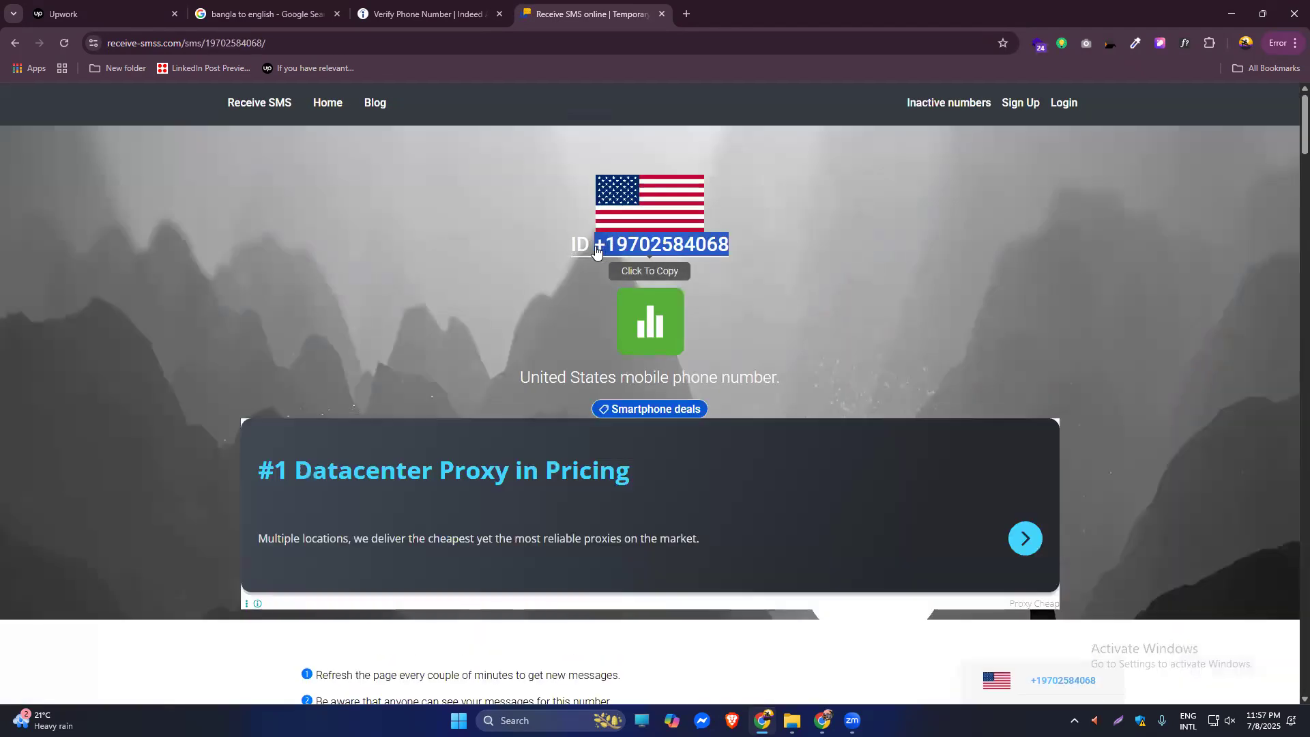
left_click(420, 14)
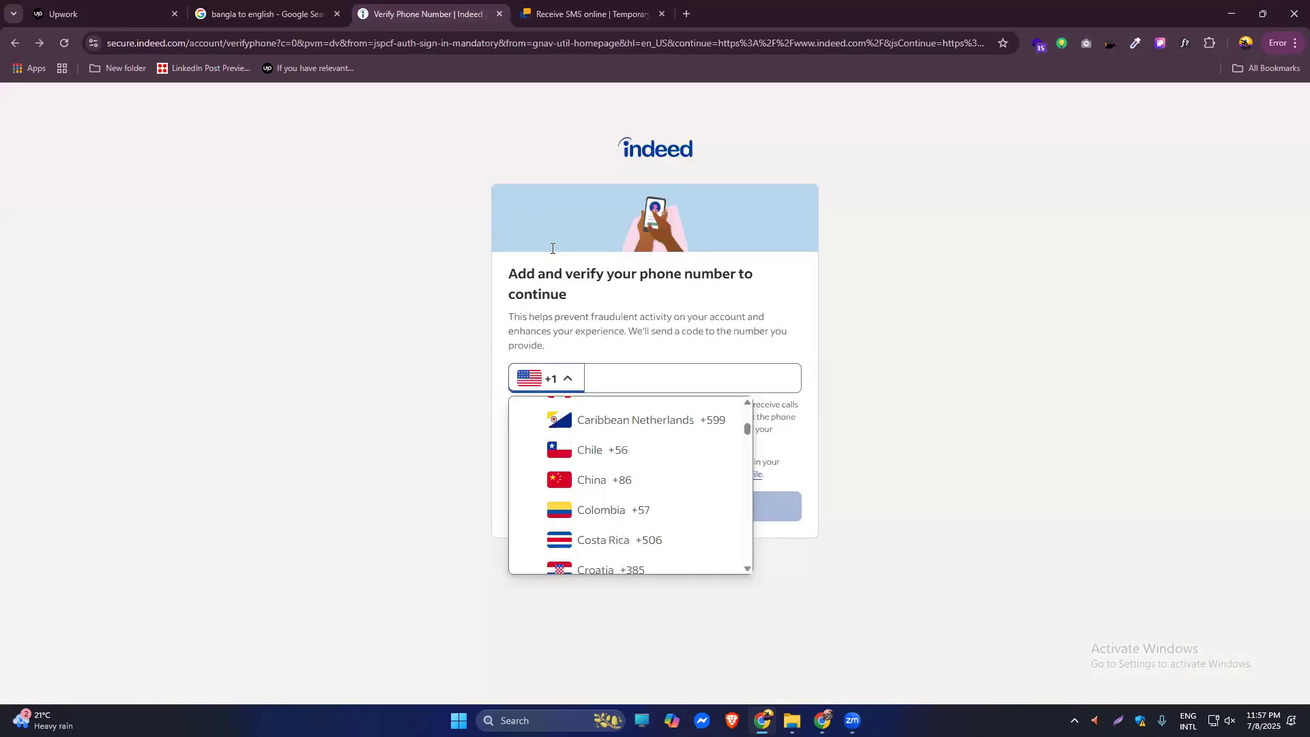
Paste the copied US number into the phone field, submit it, and read the verification error.
left_click(612, 375)
key("ctrl+v")
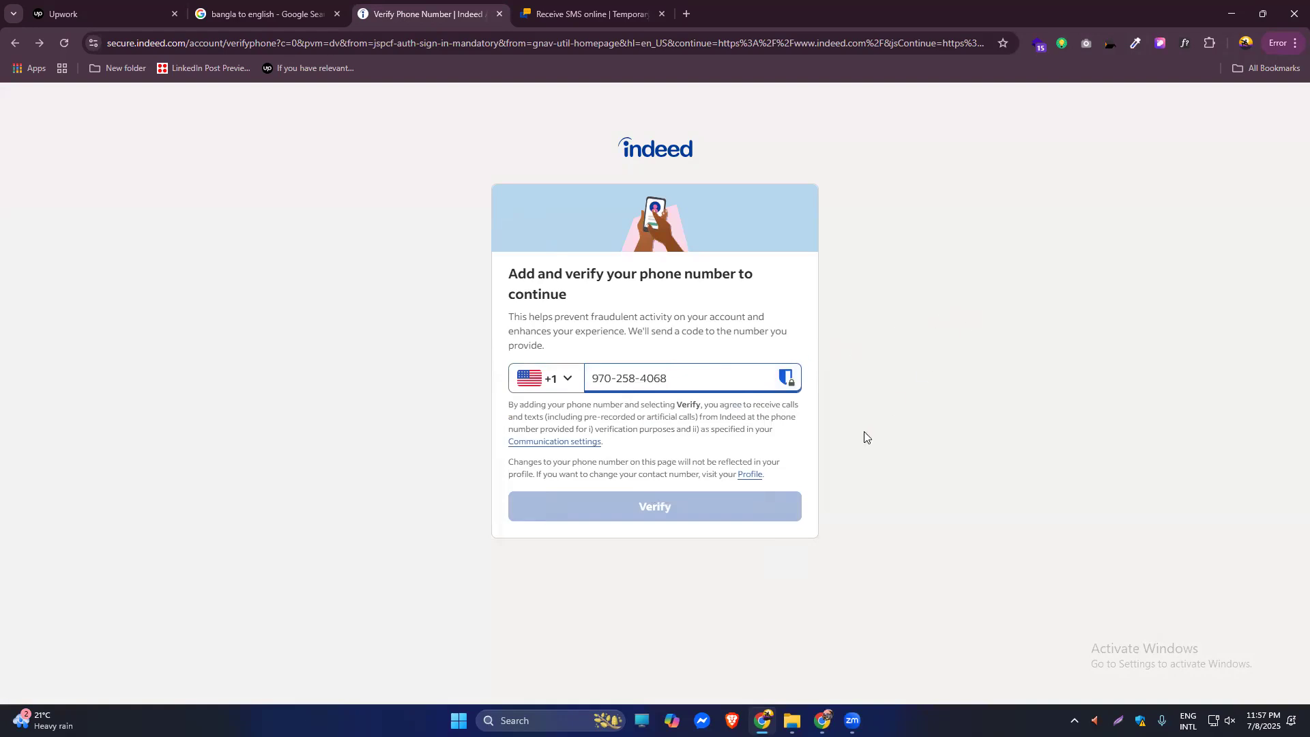
left_click(712, 509)
left_click(710, 512)
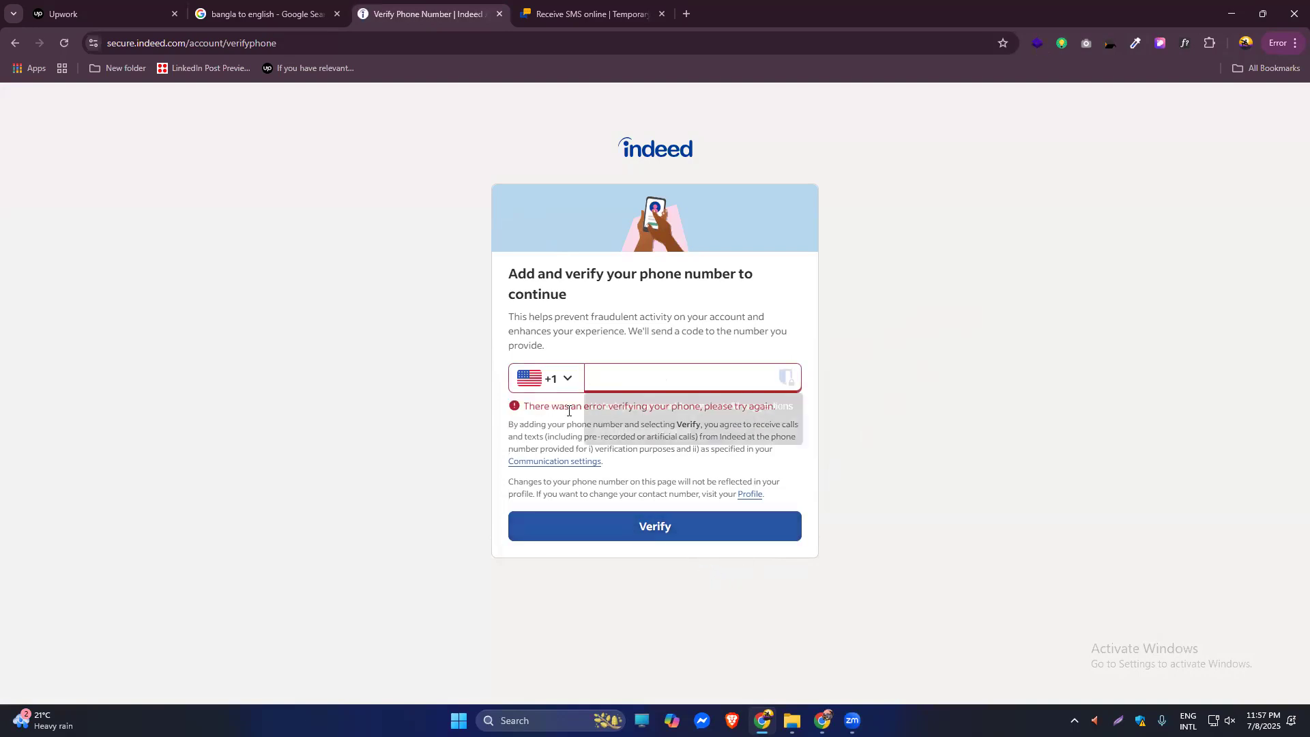
left_click(949, 427)
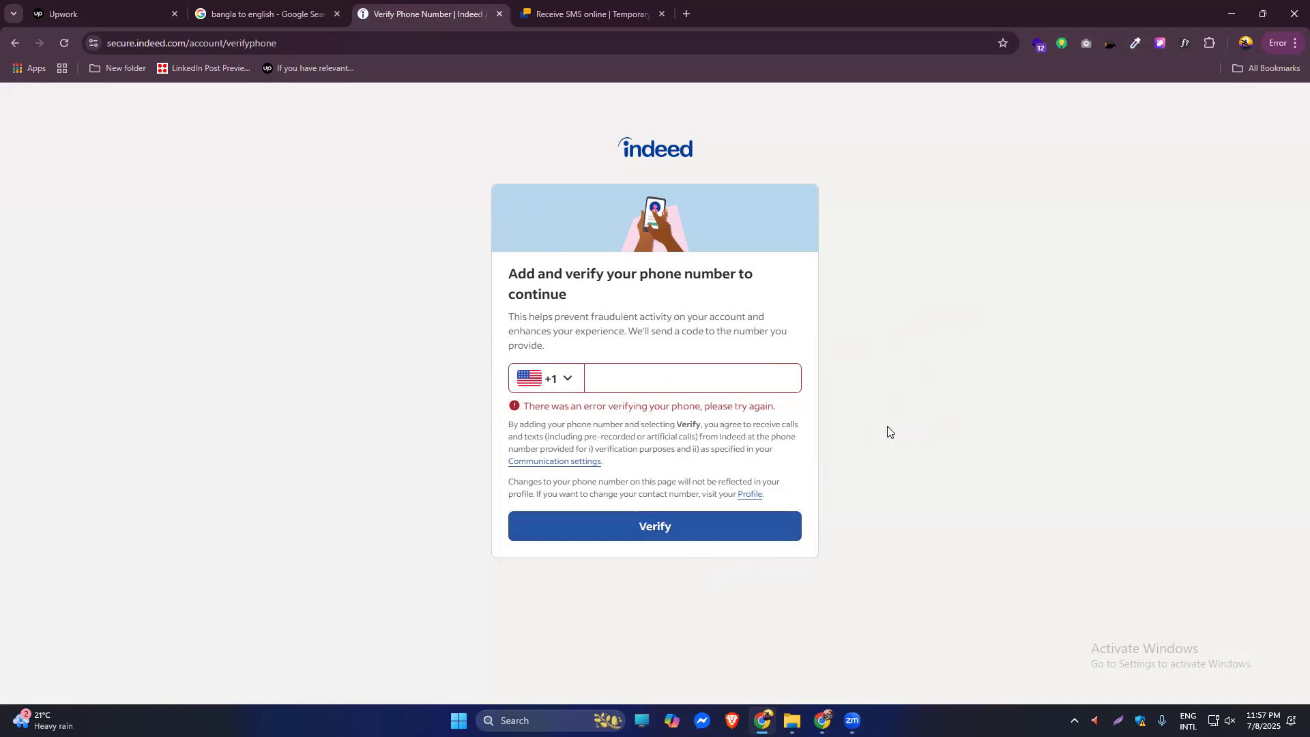
left_click(645, 6)
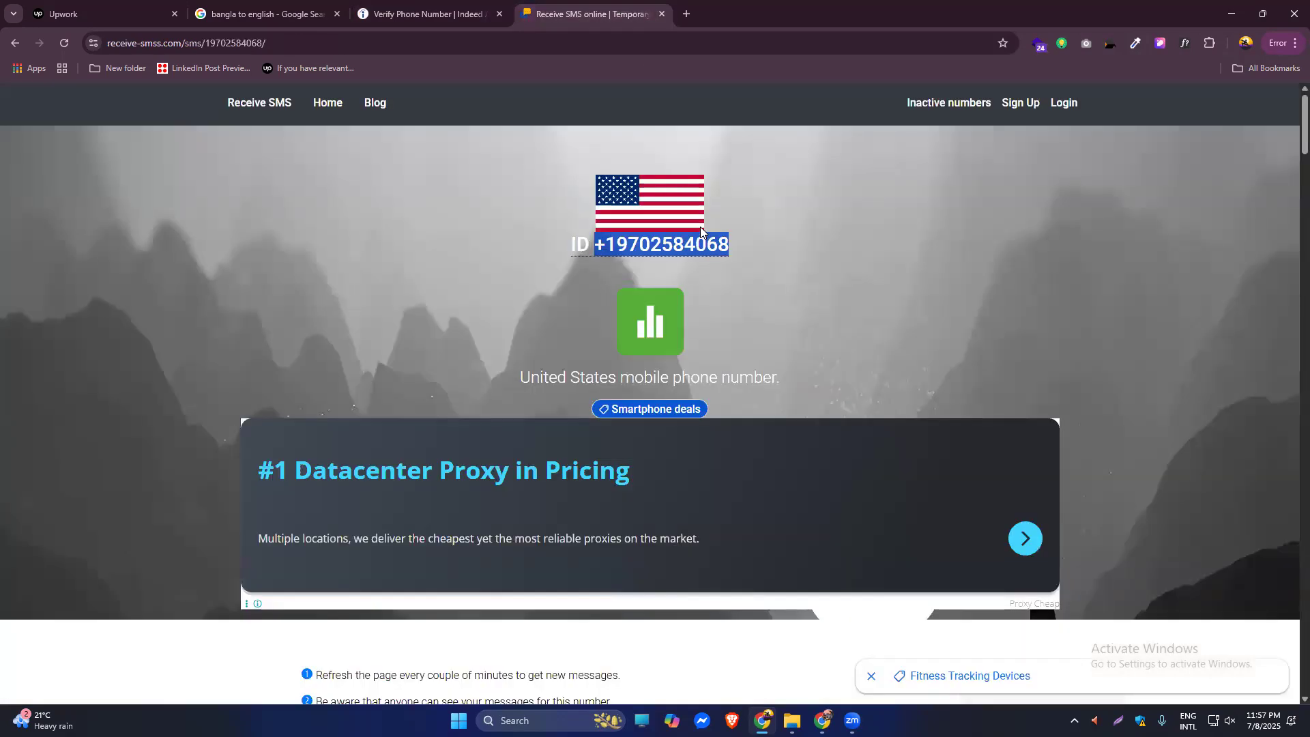
Paste the temporary number into the Indeed phone field again.
left_click(427, 13)
left_click(655, 387)
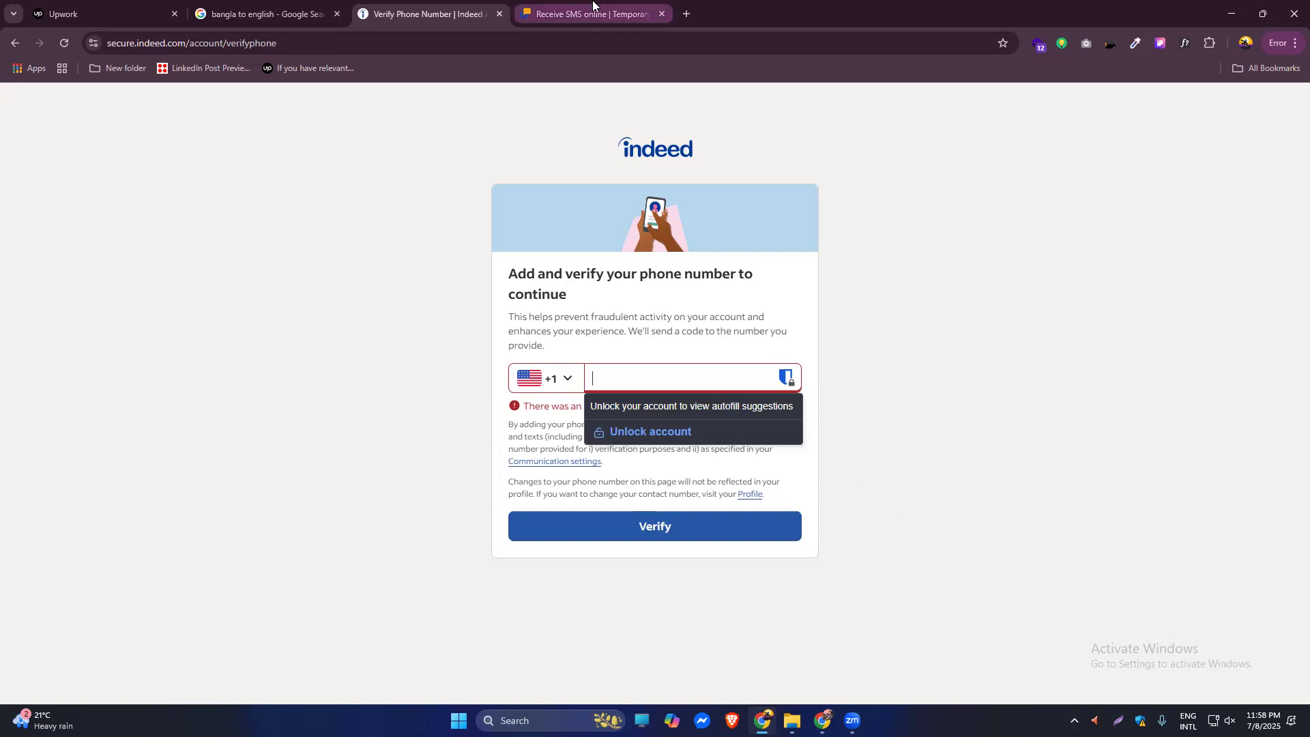
Review the temporary number's received messages on receive-smss.com.
left_click(587, 13)
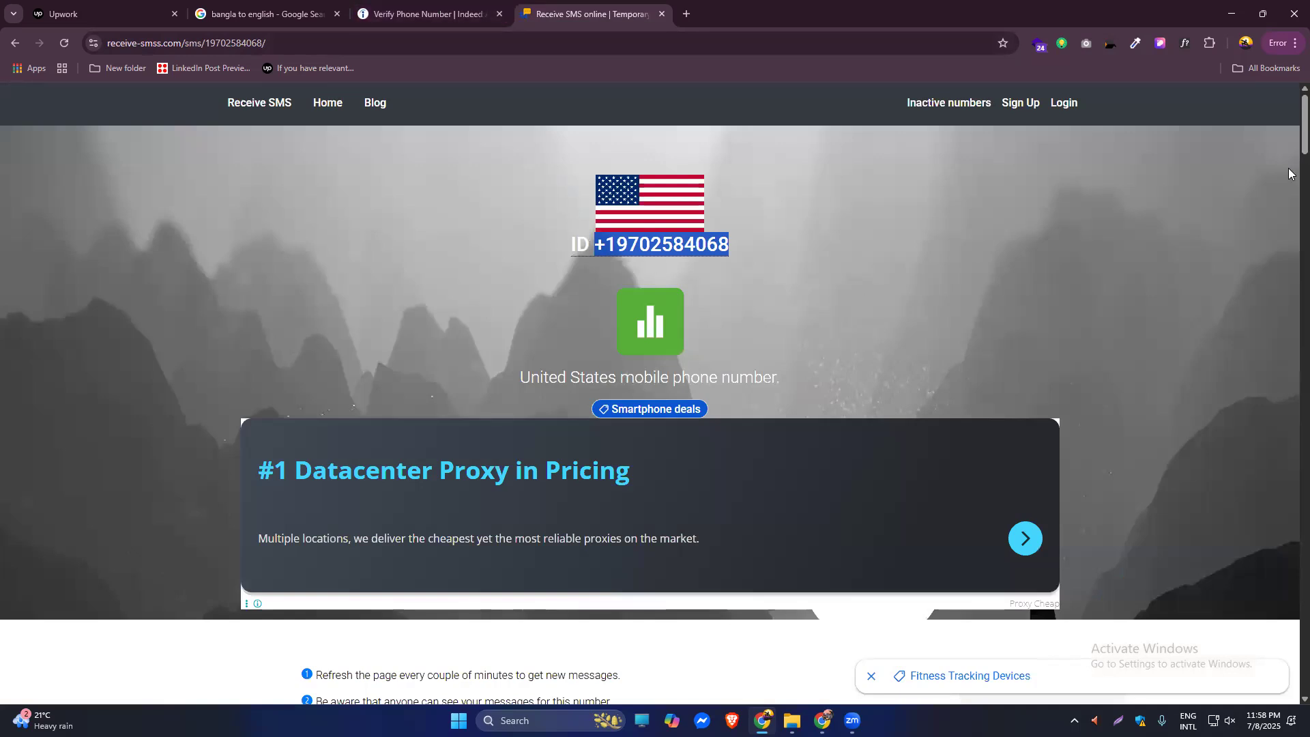
scroll(1289, 202, "down", 10)
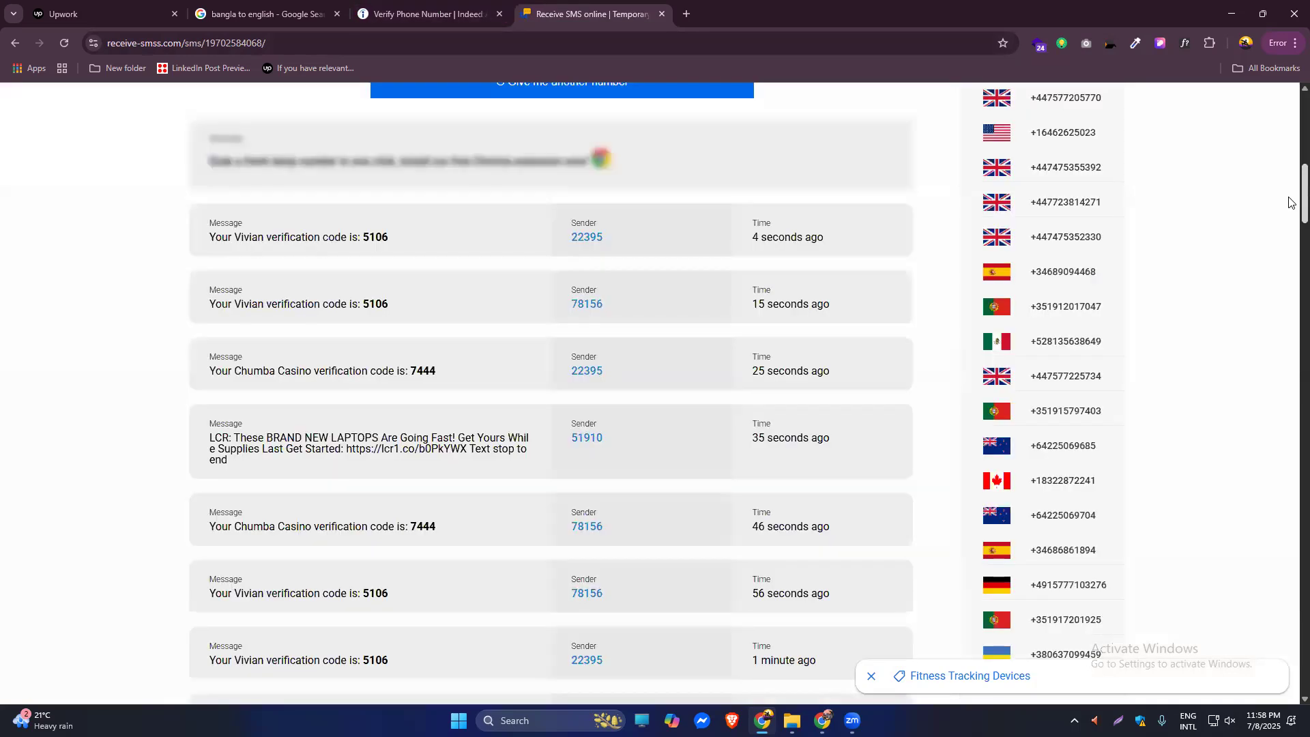
scroll(1290, 202, "down", 2)
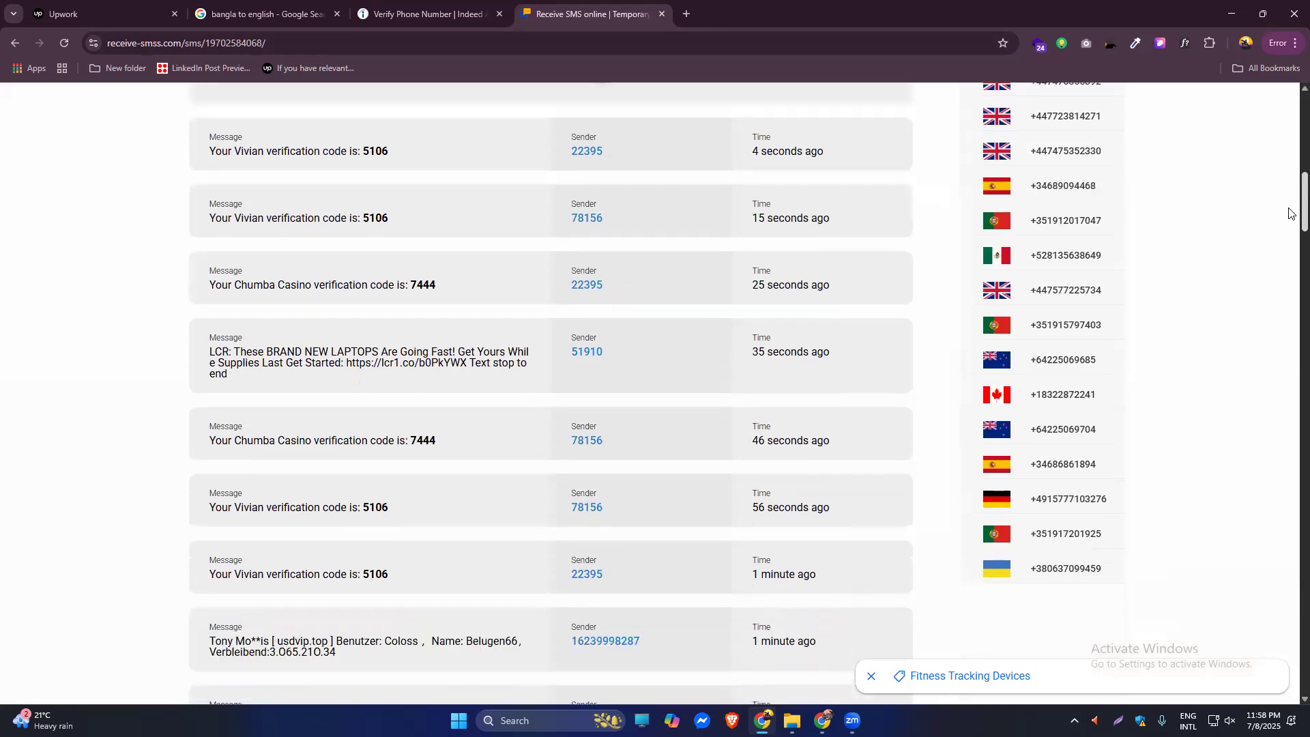
scroll(1289, 147, "up", 10)
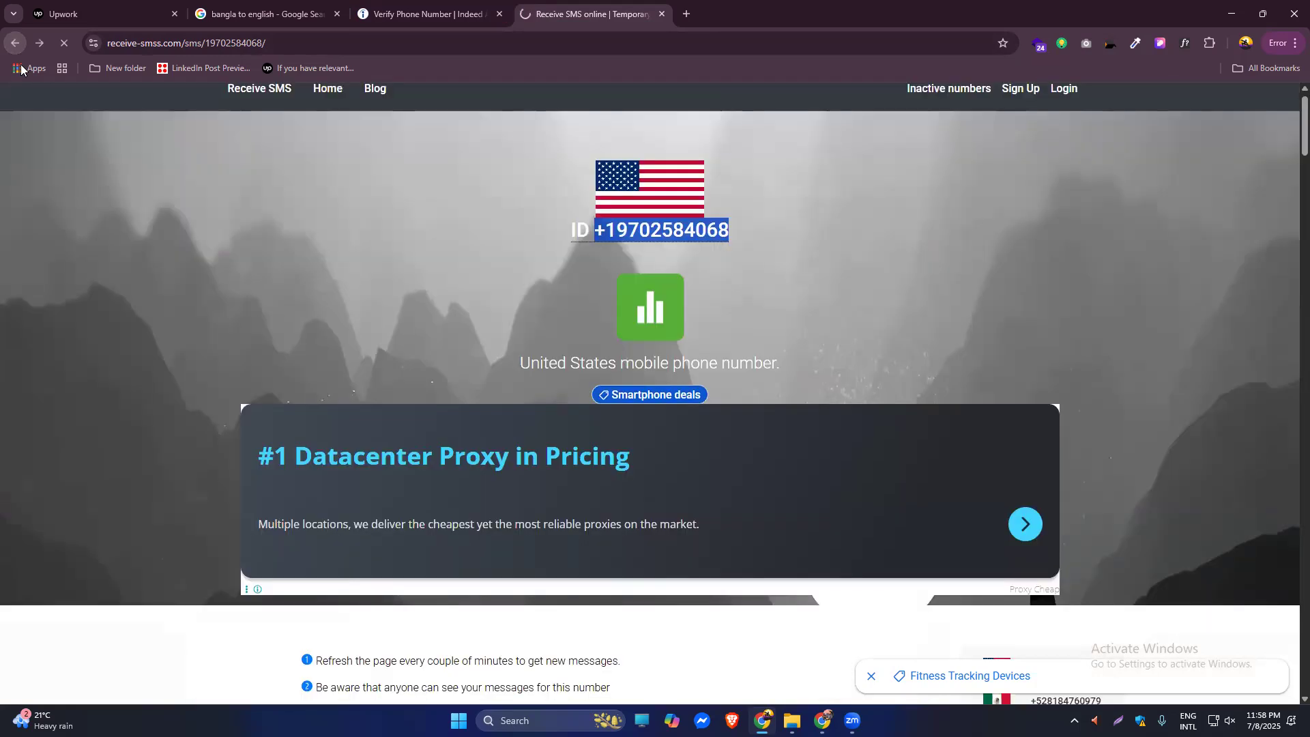
Go back to the free number list, then return to the empty Indeed phone field.
left_click(15, 42)
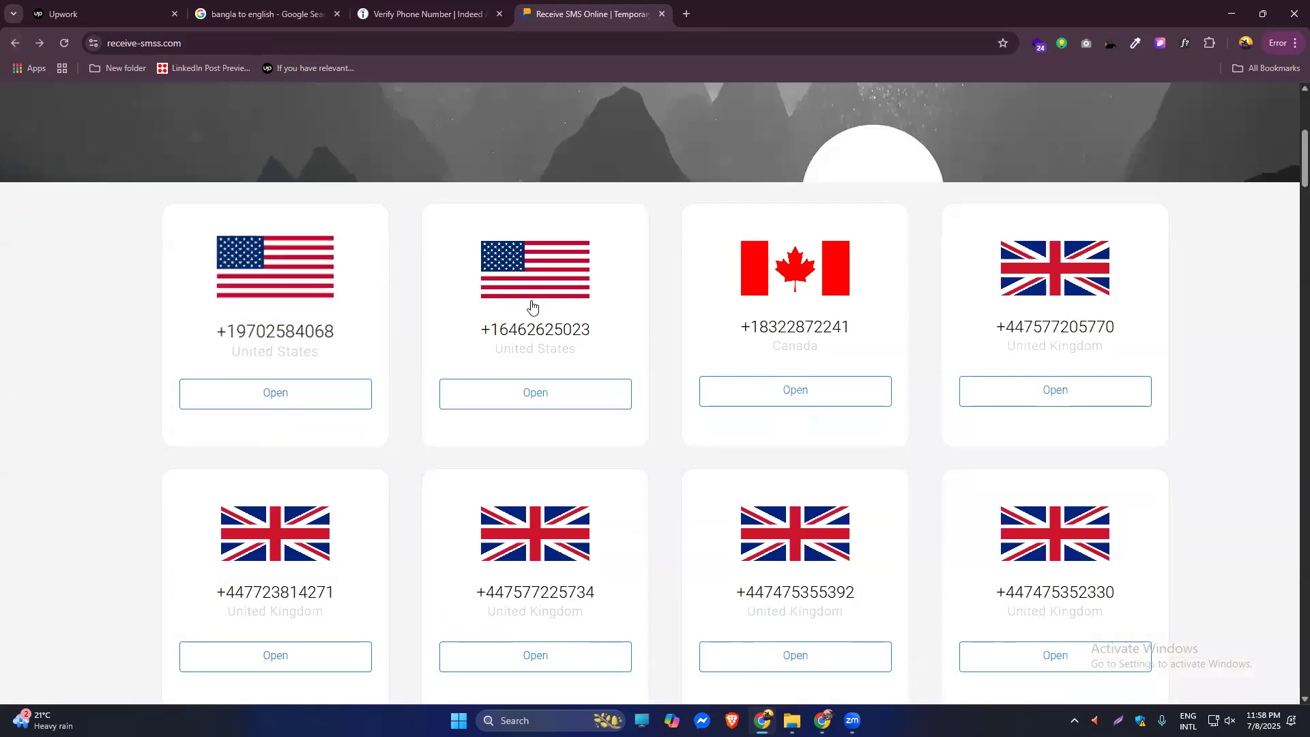
scroll(478, 239, "down", 3)
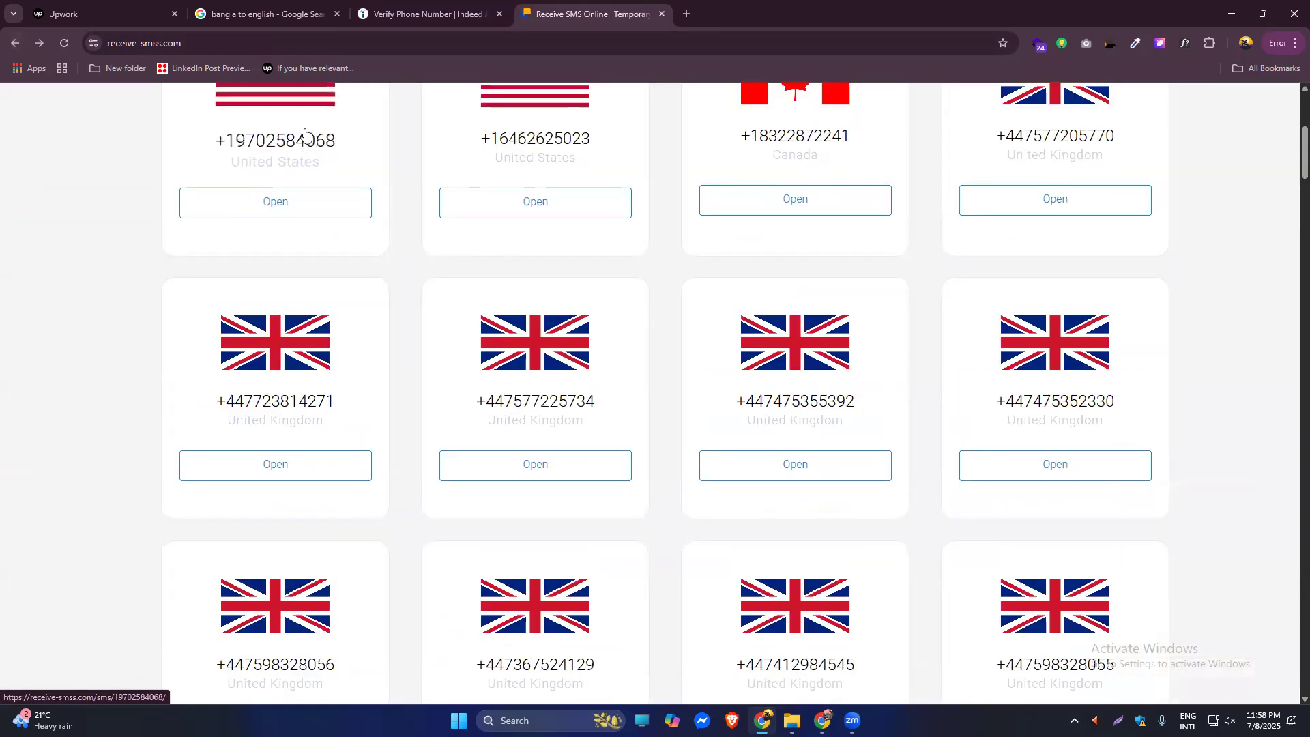
scroll(365, 259, "up", 2)
scroll(368, 290, "up", 4)
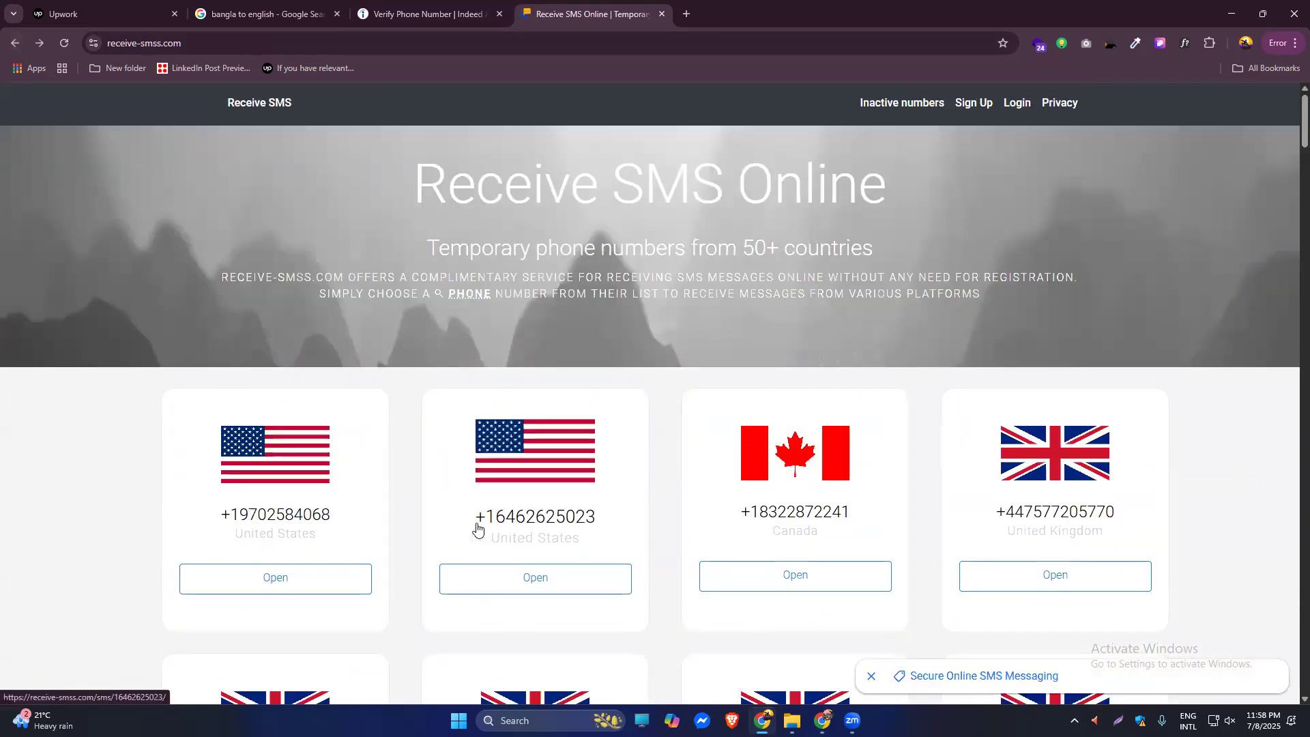
left_click(365, 8)
left_click(621, 389)
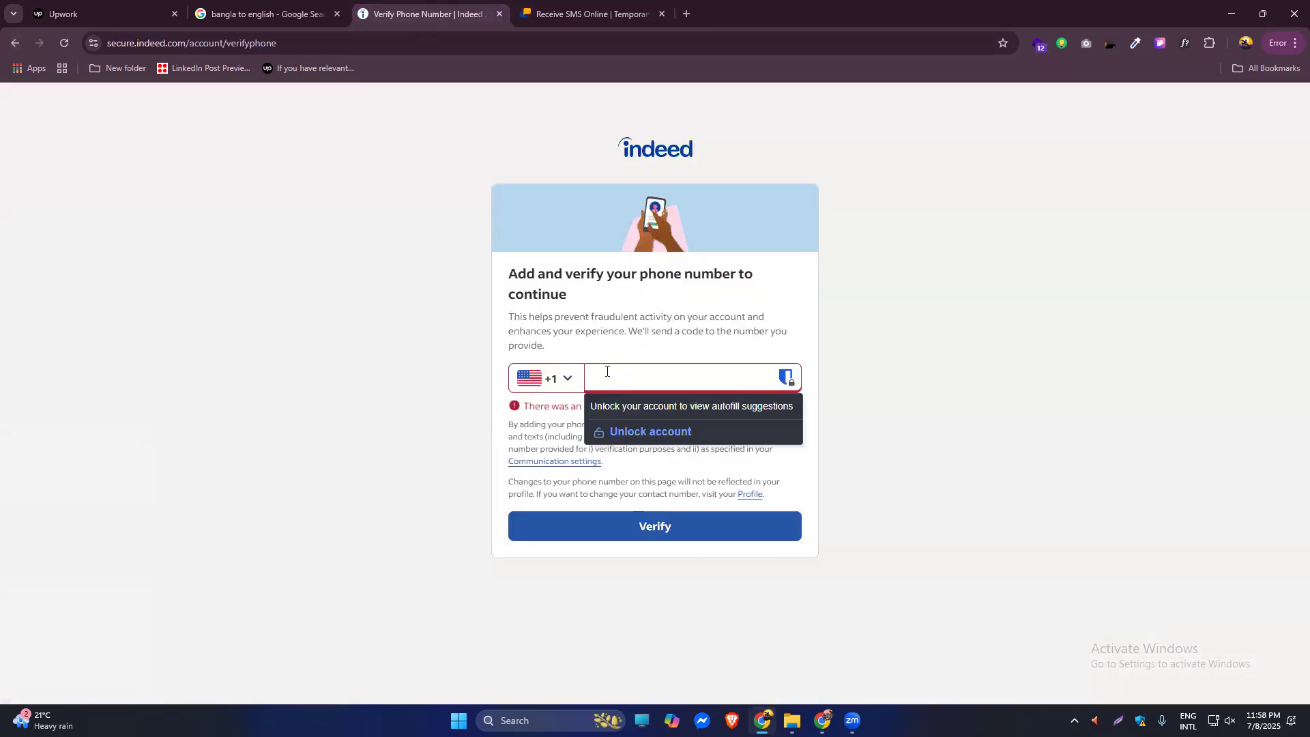
Start typing the temporary US number into the phone field, checking digits against the SMS site.
left_click(256, 12)
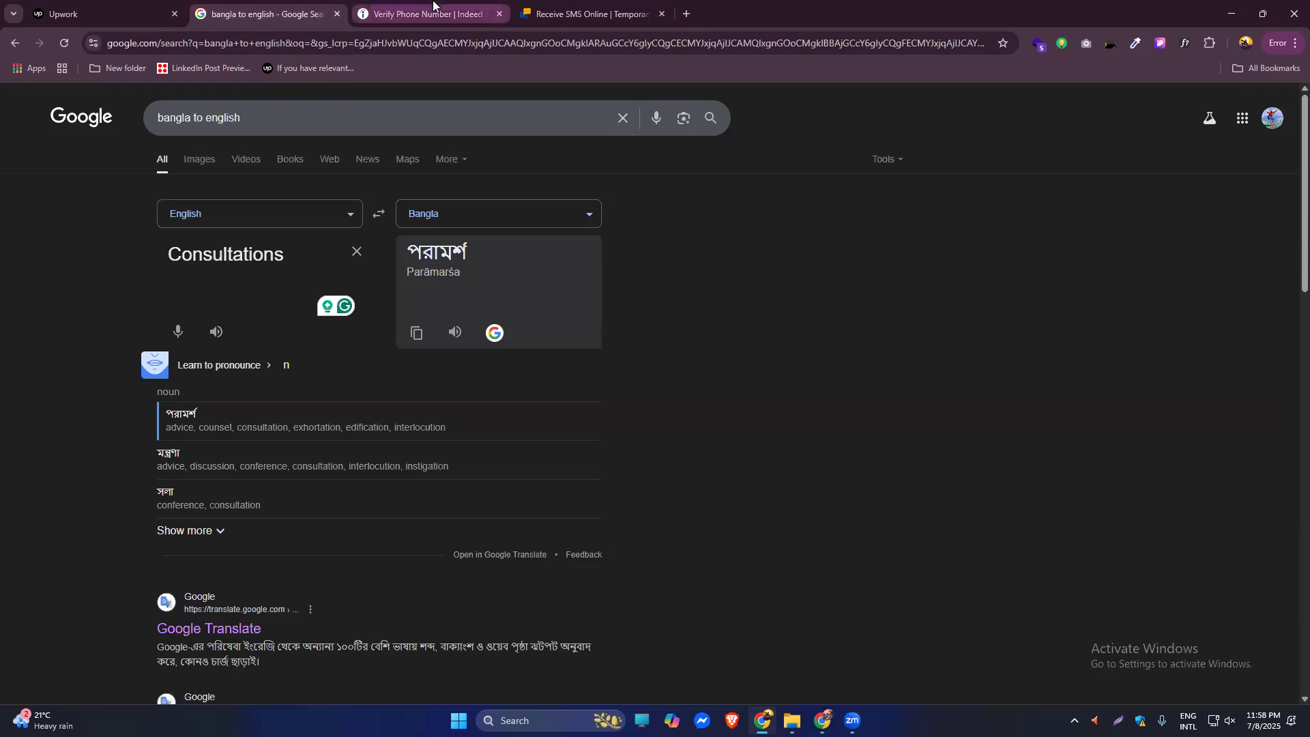
left_click(413, 12)
left_click(586, 5)
left_click(471, 8)
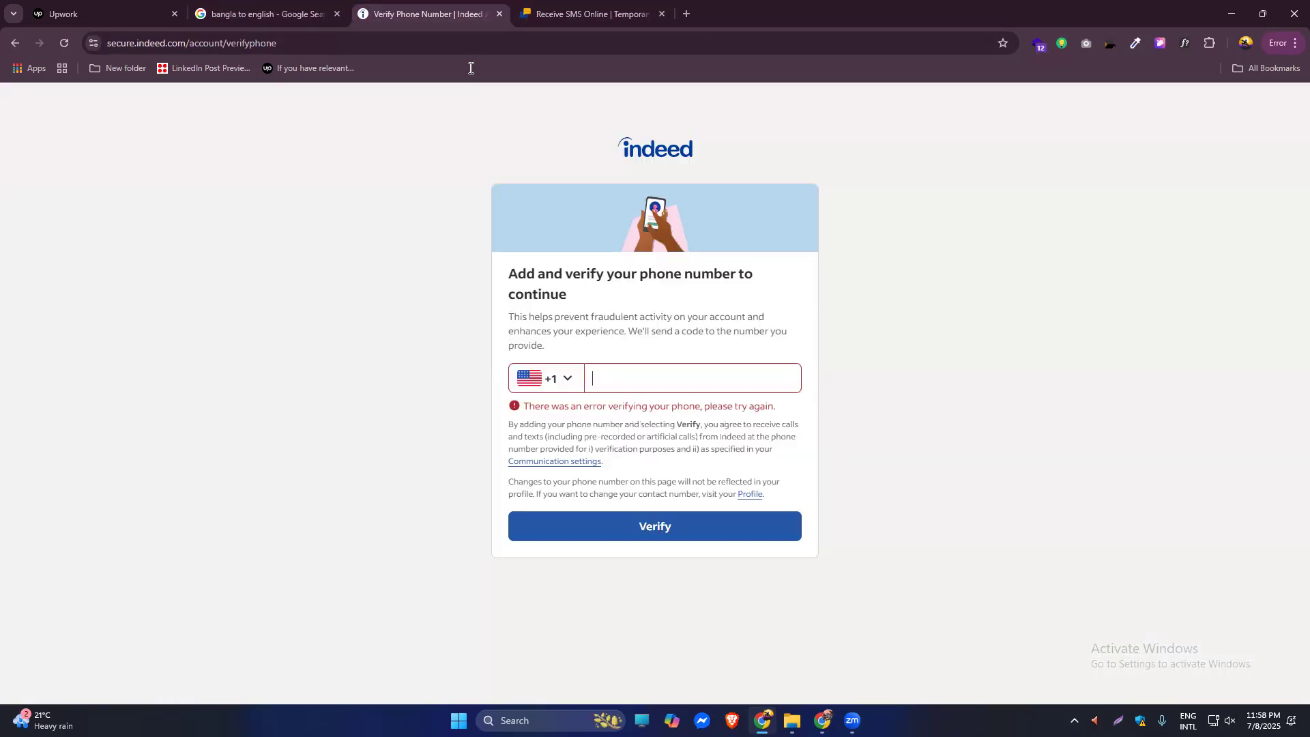
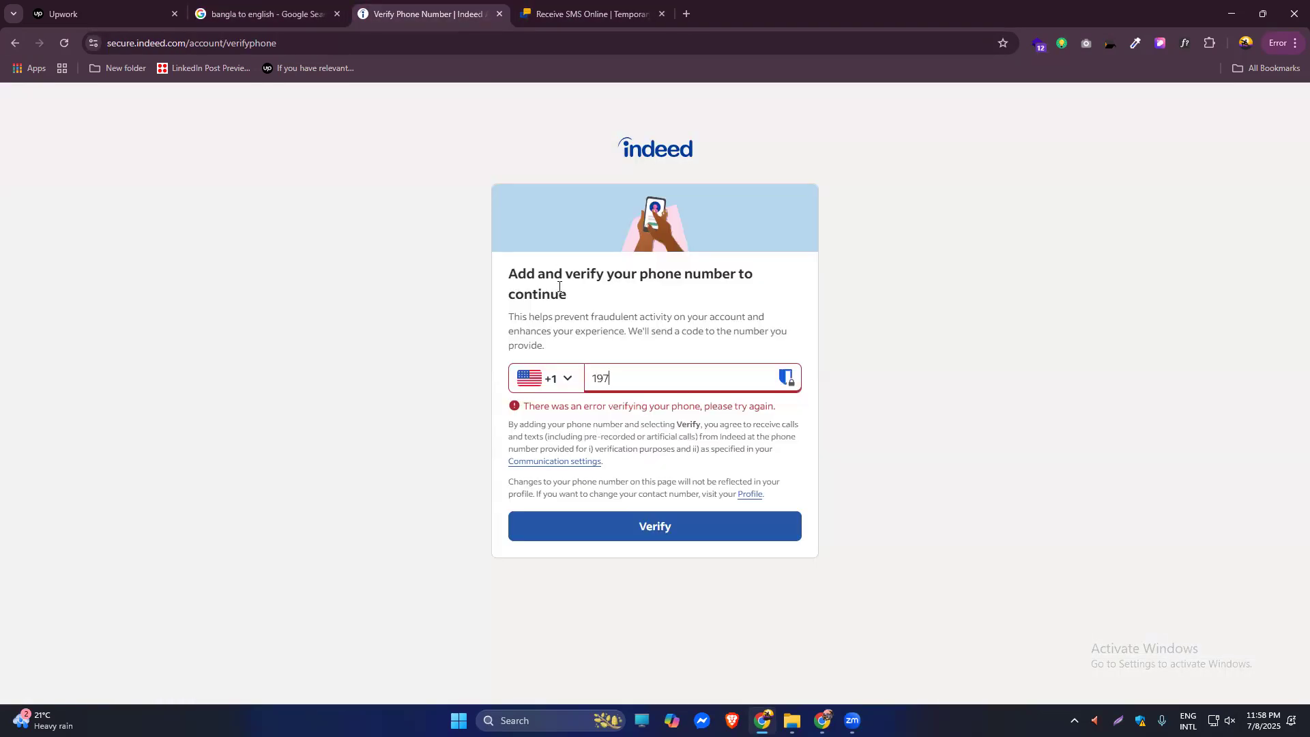
left_click(573, 10)
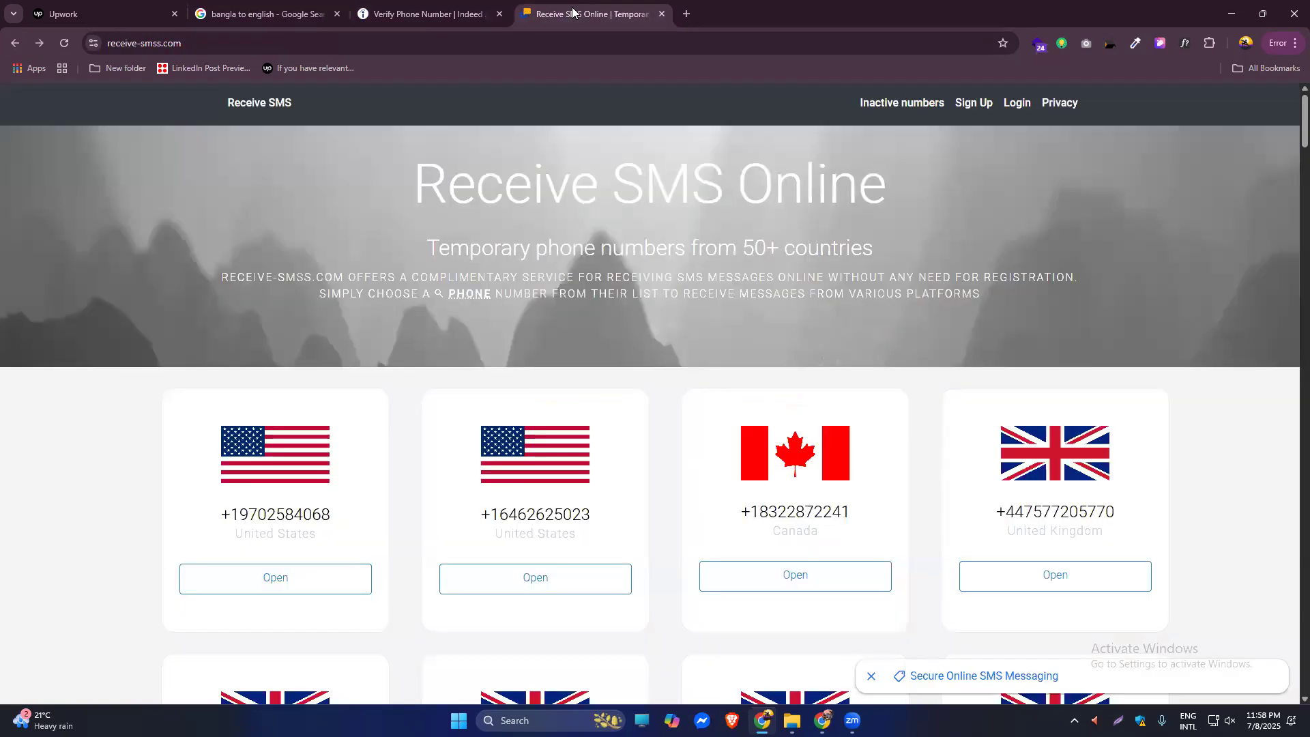
left_click(450, 7)
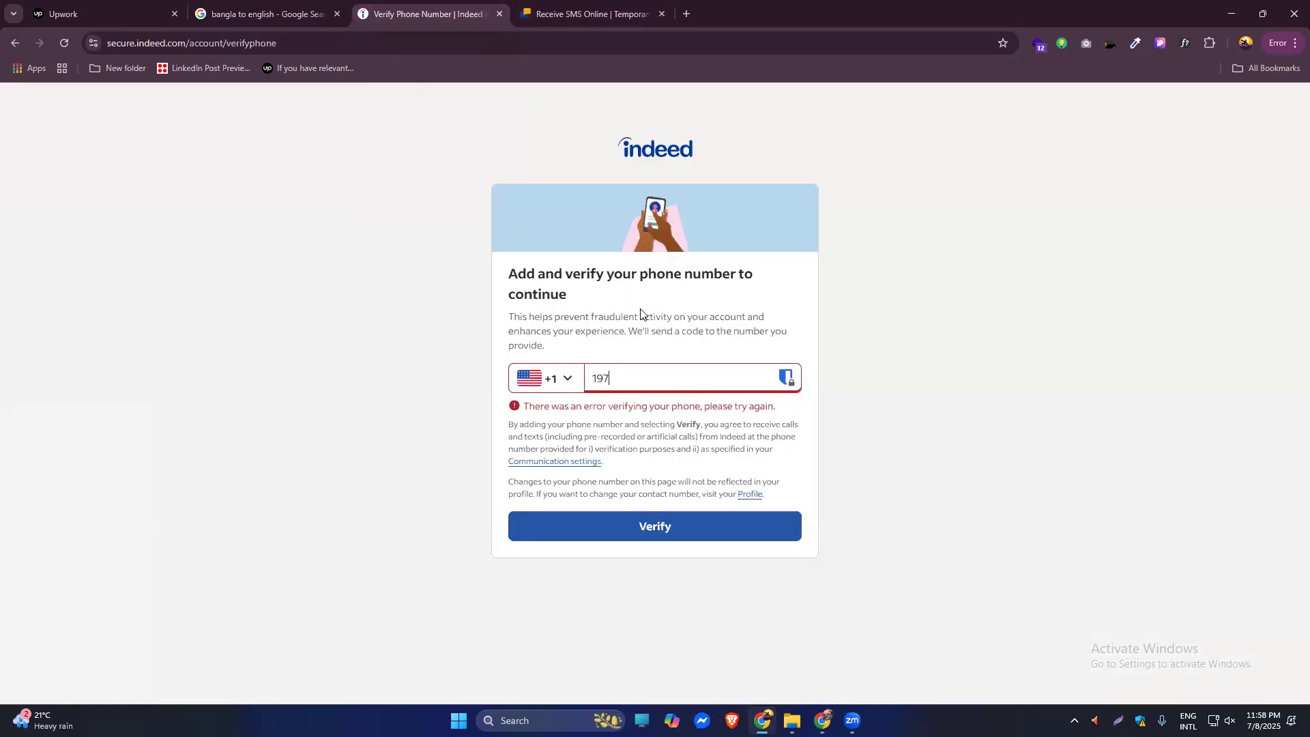
key("BackSpace")
key("BackSpace")
key("BackSpace")
Type the remaining digits of the number and resubmit it for verification.
left_click(589, 5)
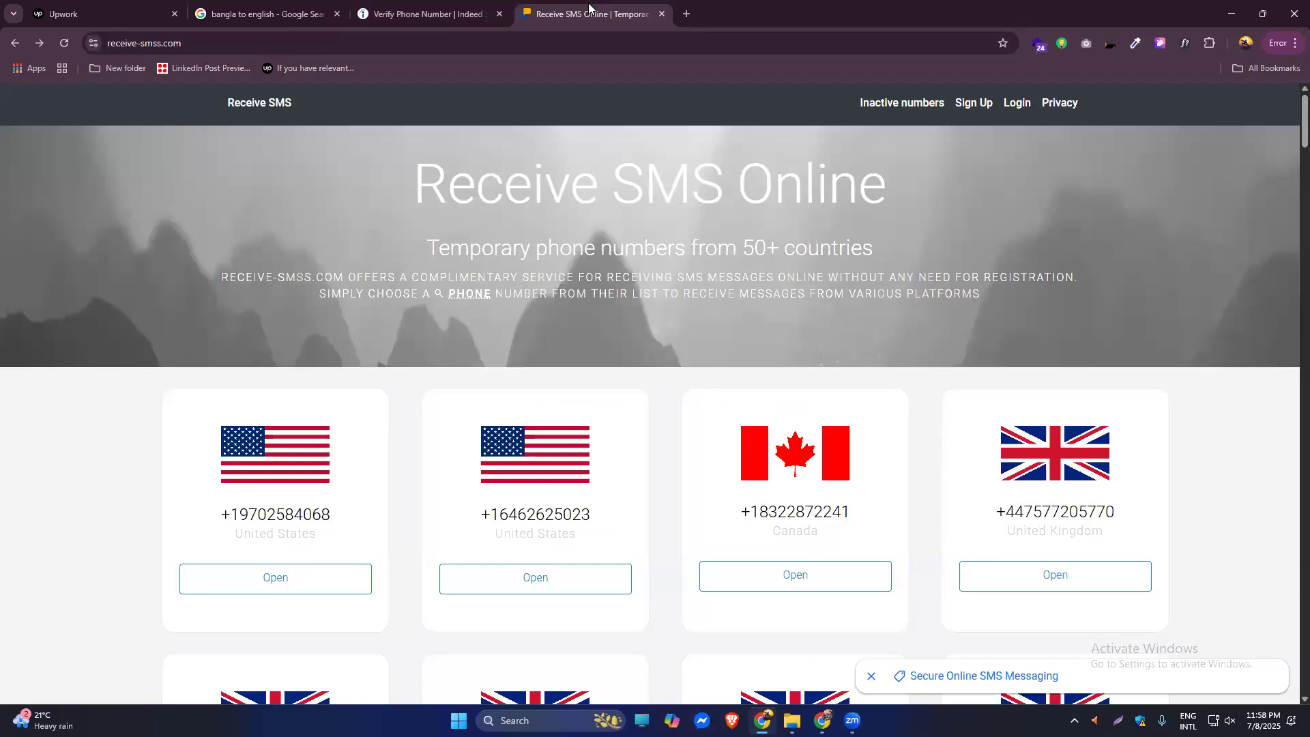
left_click(427, 14)
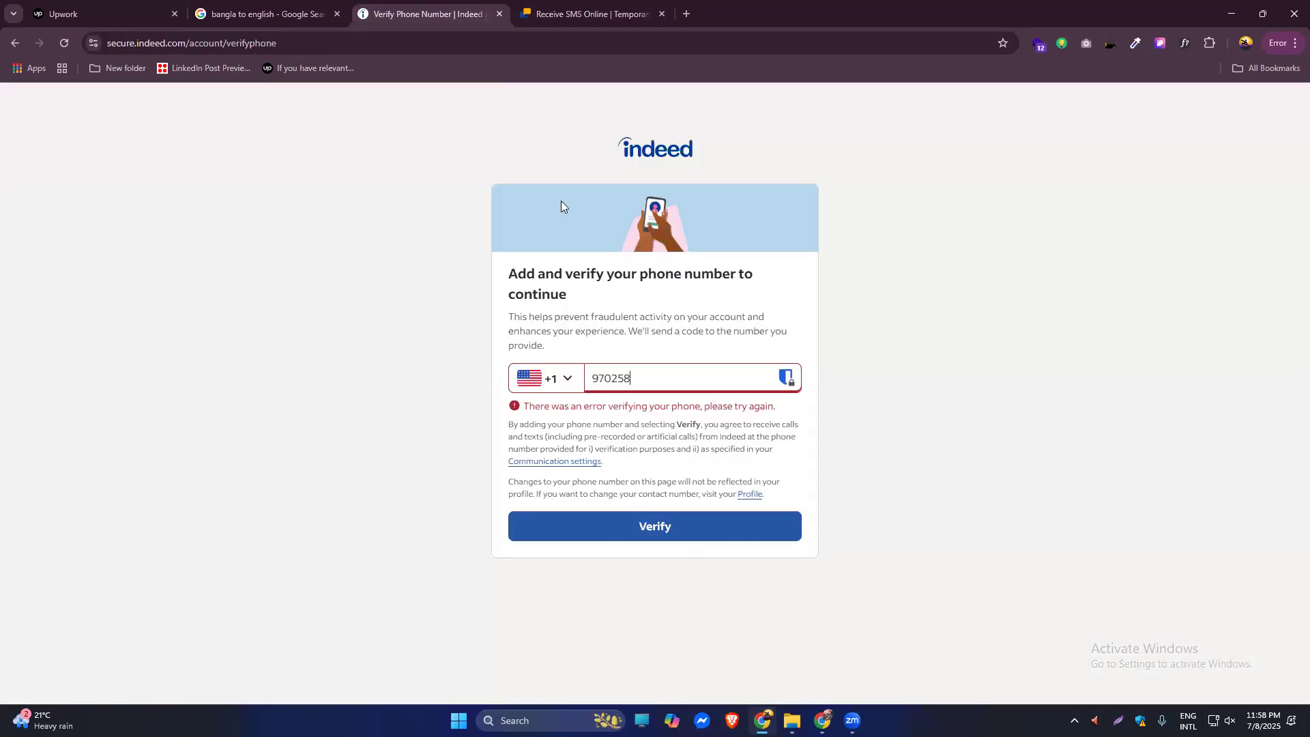
left_click(561, 10)
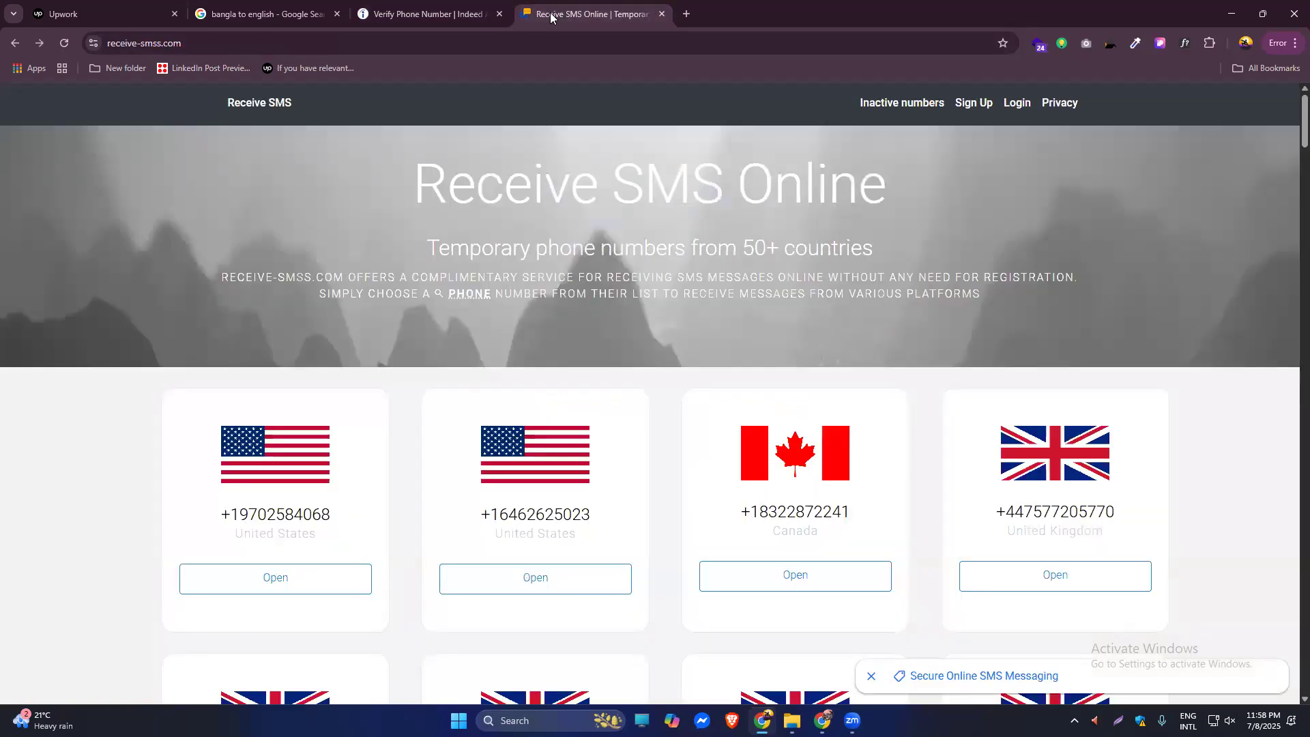
left_click(426, 13)
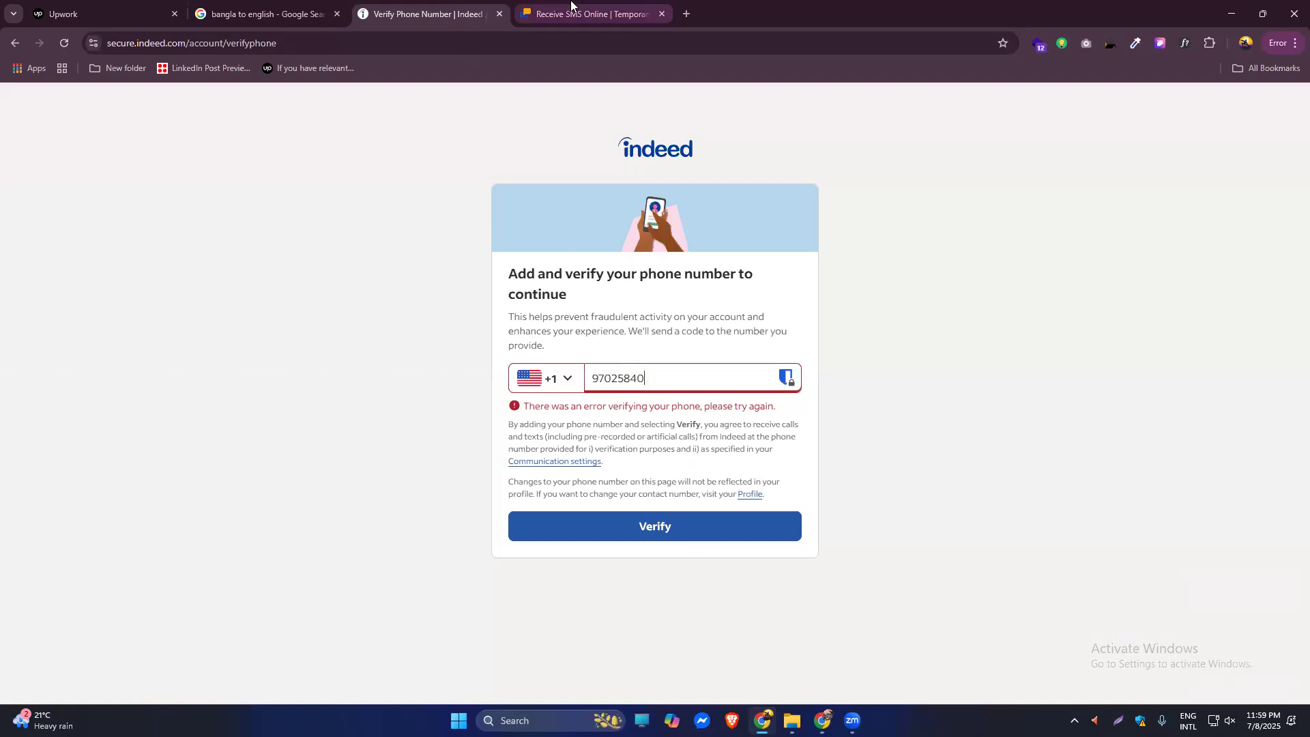
left_click(541, 11)
left_click(376, 4)
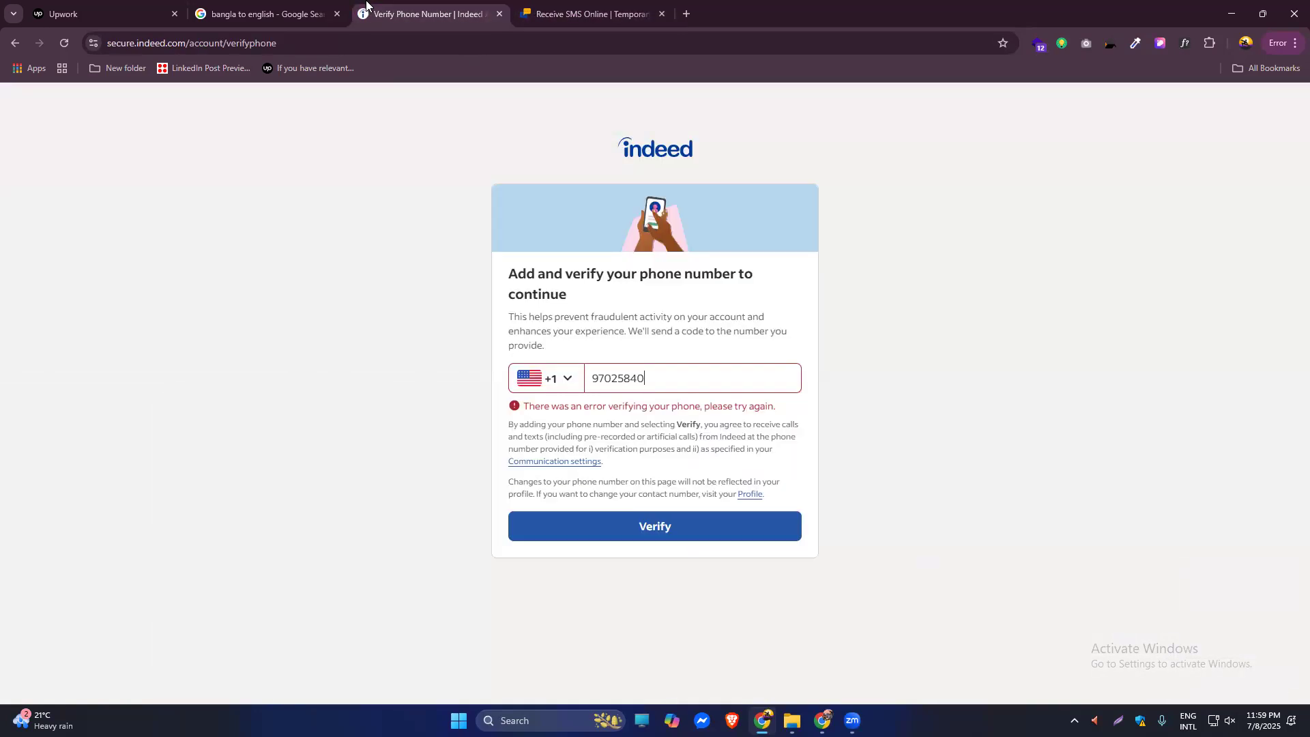
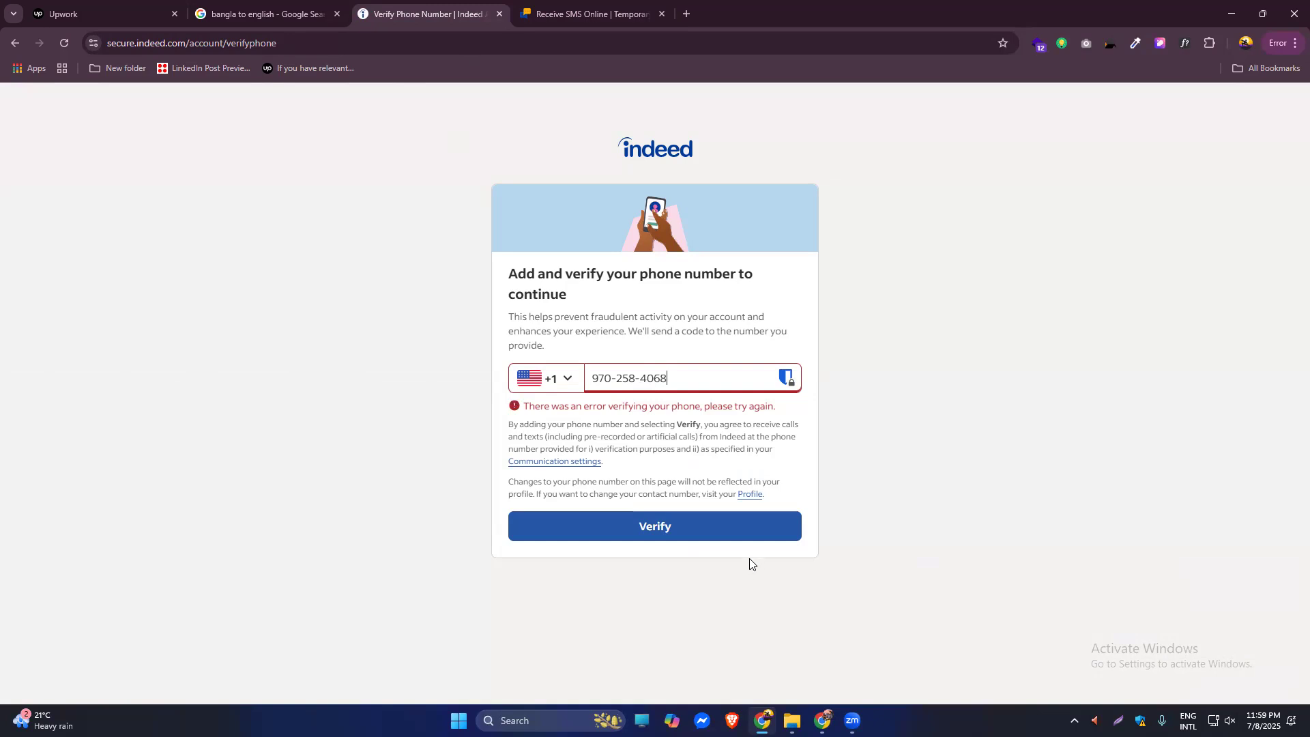
left_click(667, 535)
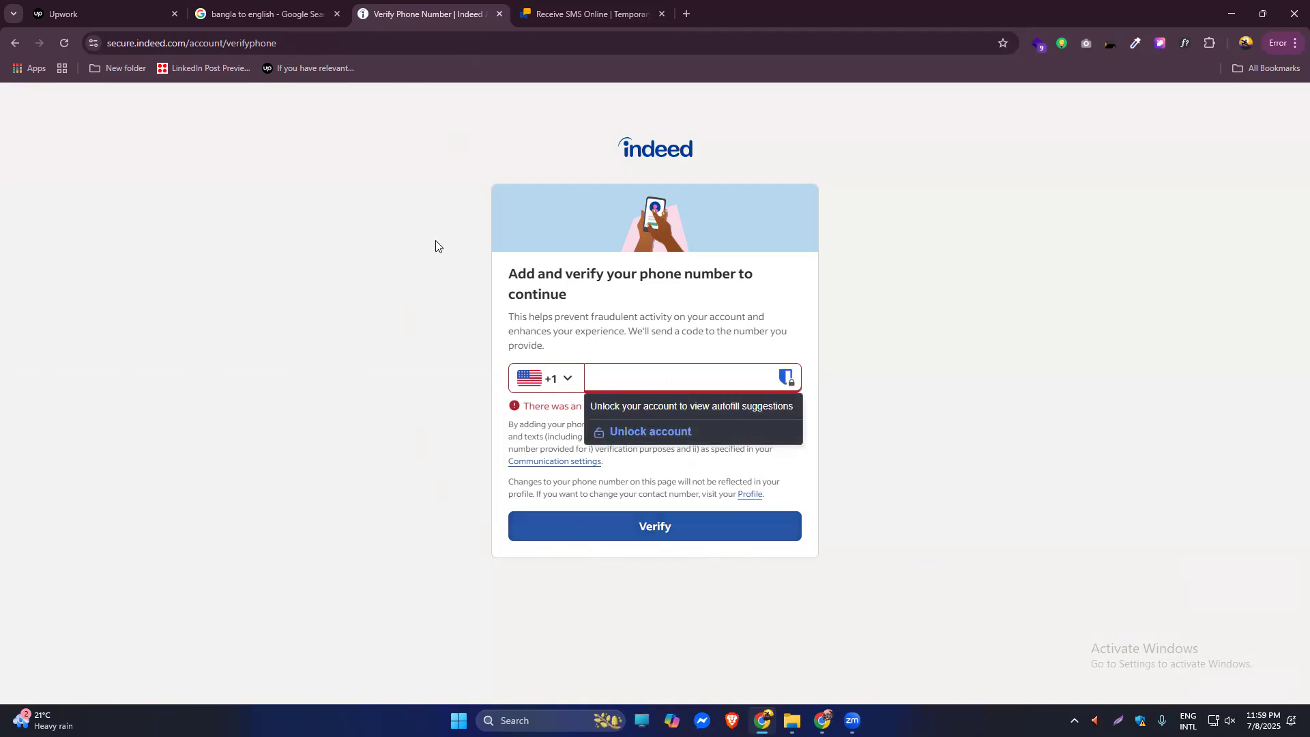
Open the first free US number on Receive-Sms-Free.cc and select its number in the address bar.
left_click(614, 7)
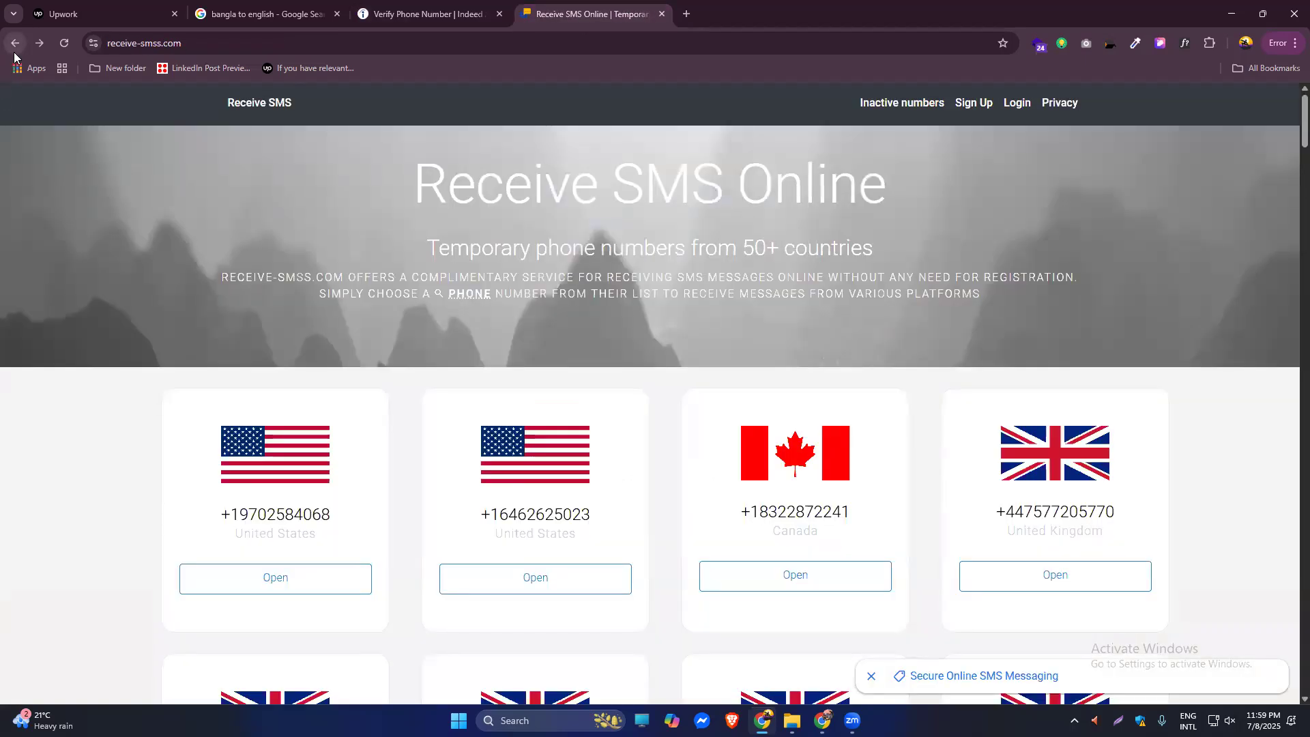
left_click(14, 43)
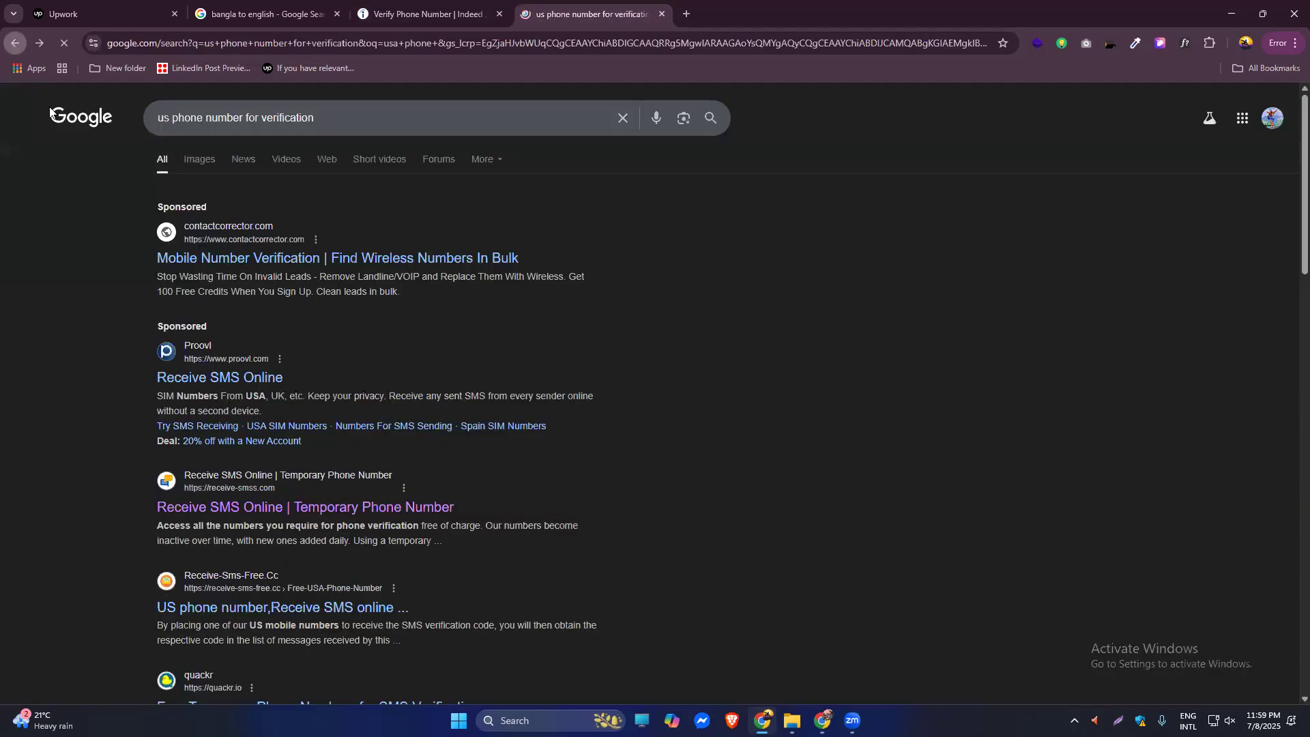
left_click(210, 610)
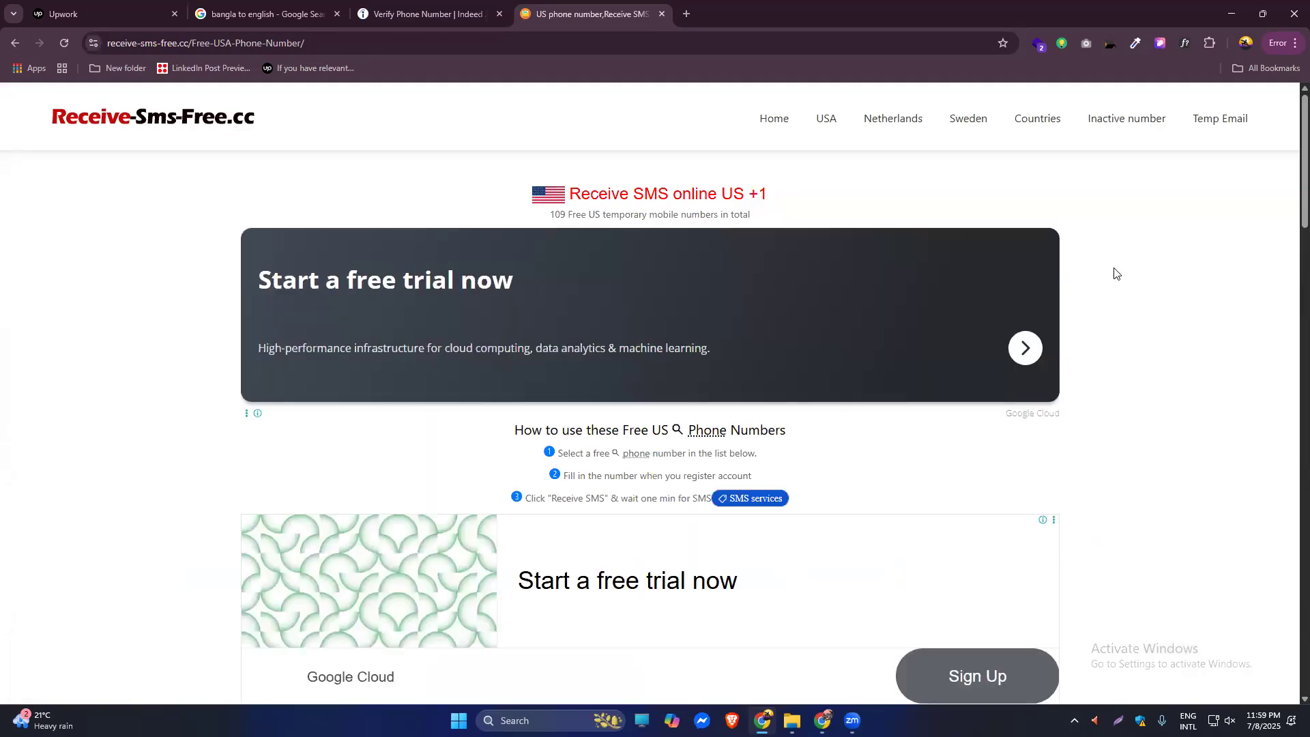
scroll(1290, 199, "down", 8)
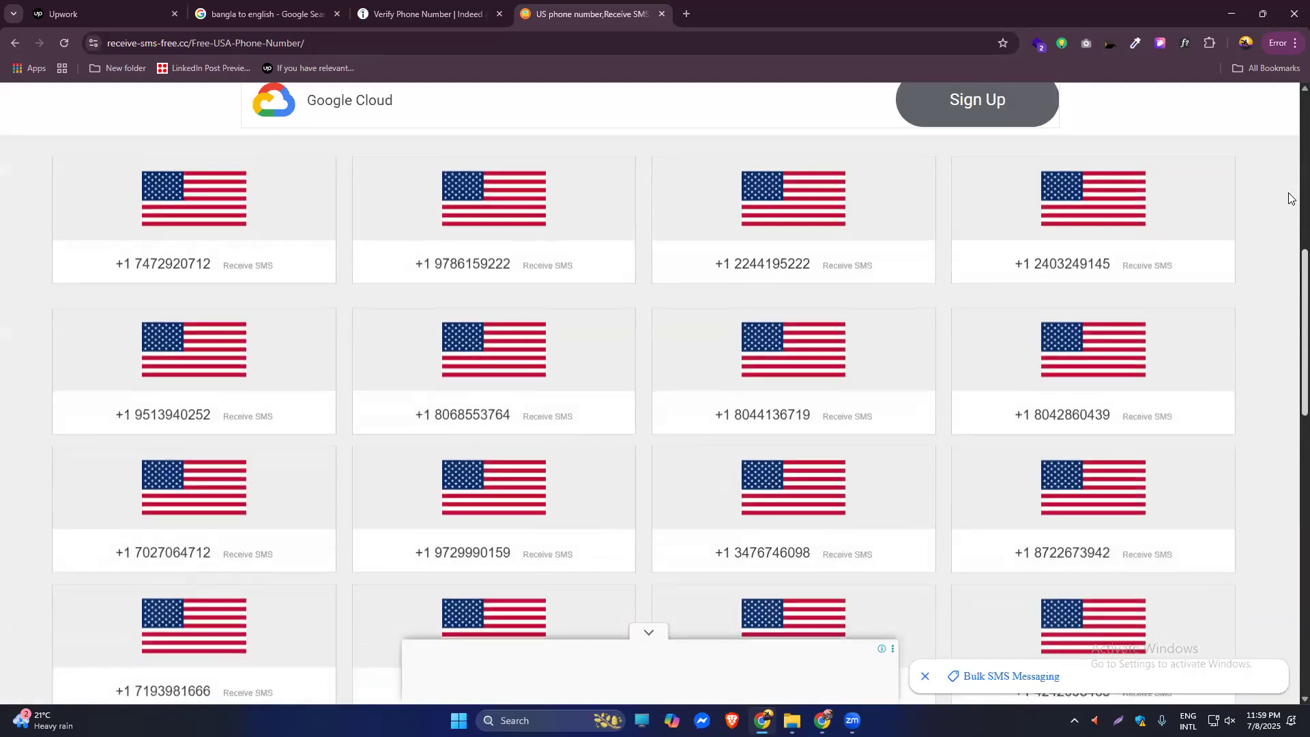
left_click(222, 267)
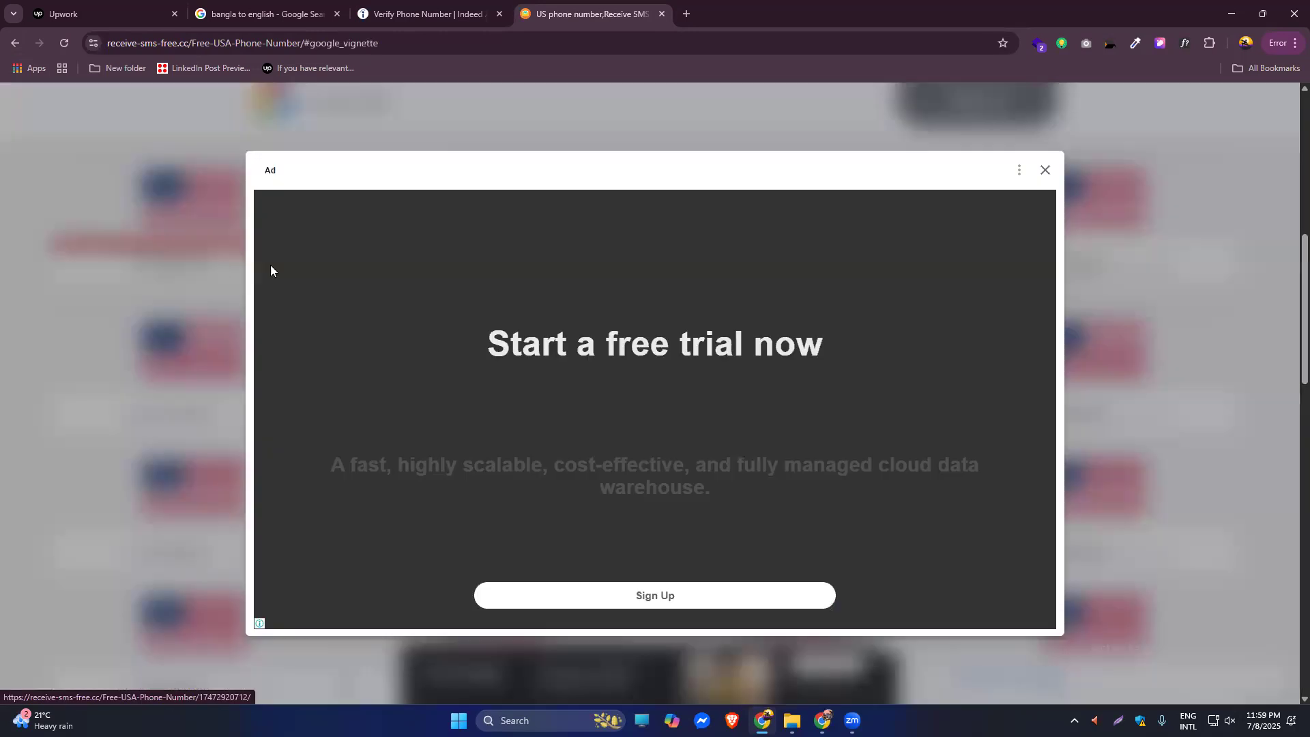
left_click(1046, 170)
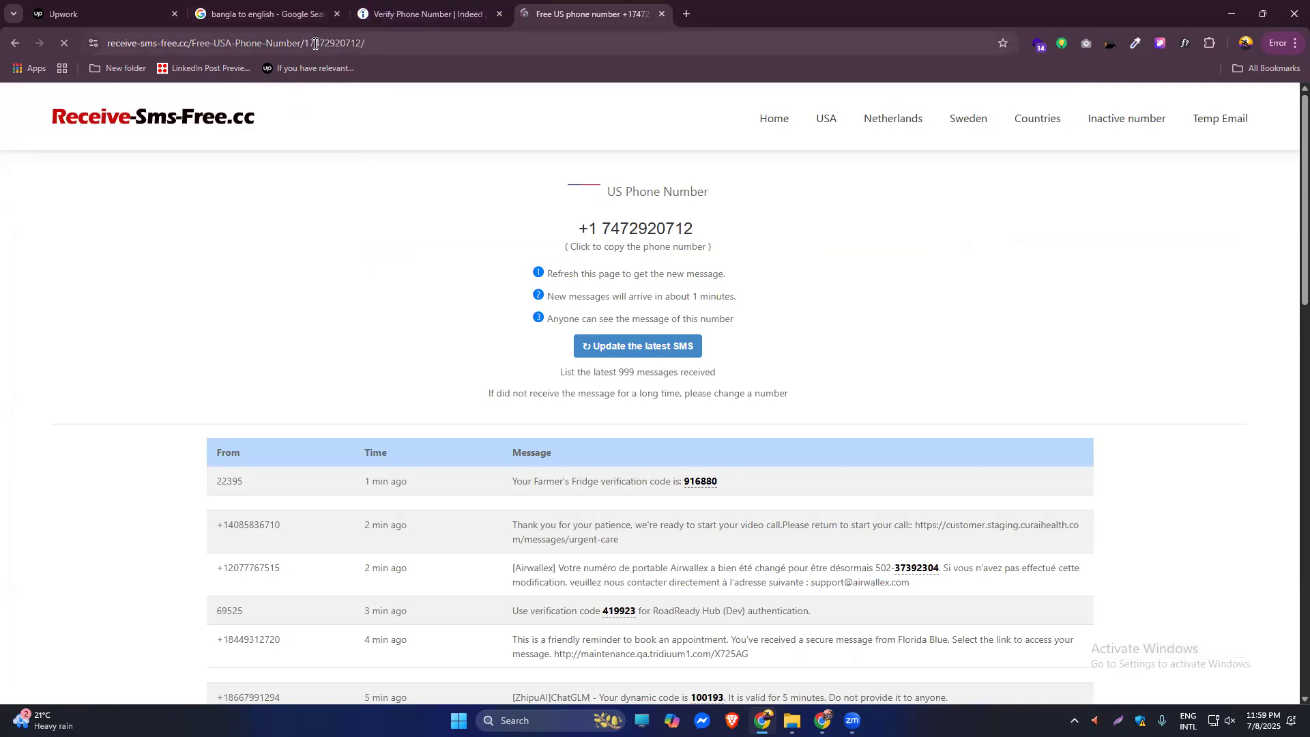
left_click_drag(306, 43, 358, 43)
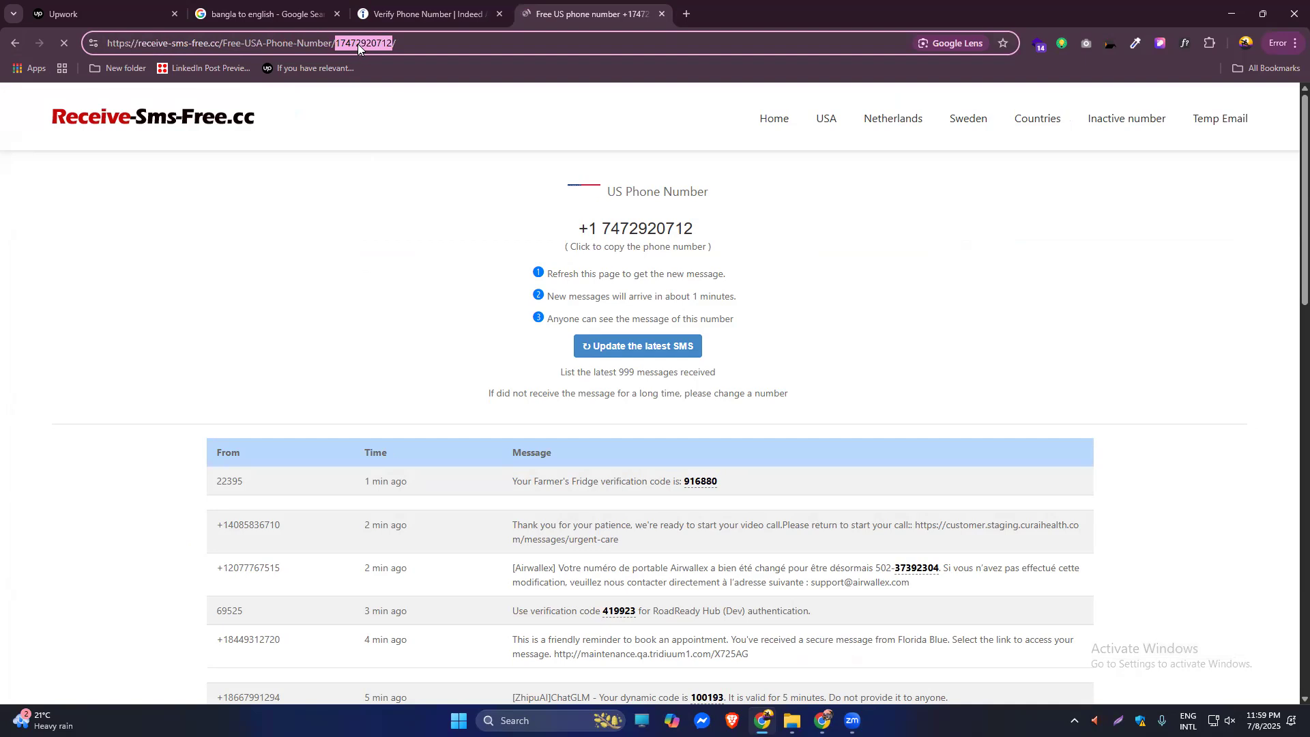
left_click(420, 9)
left_click(625, 380)
key("ctrl+v")
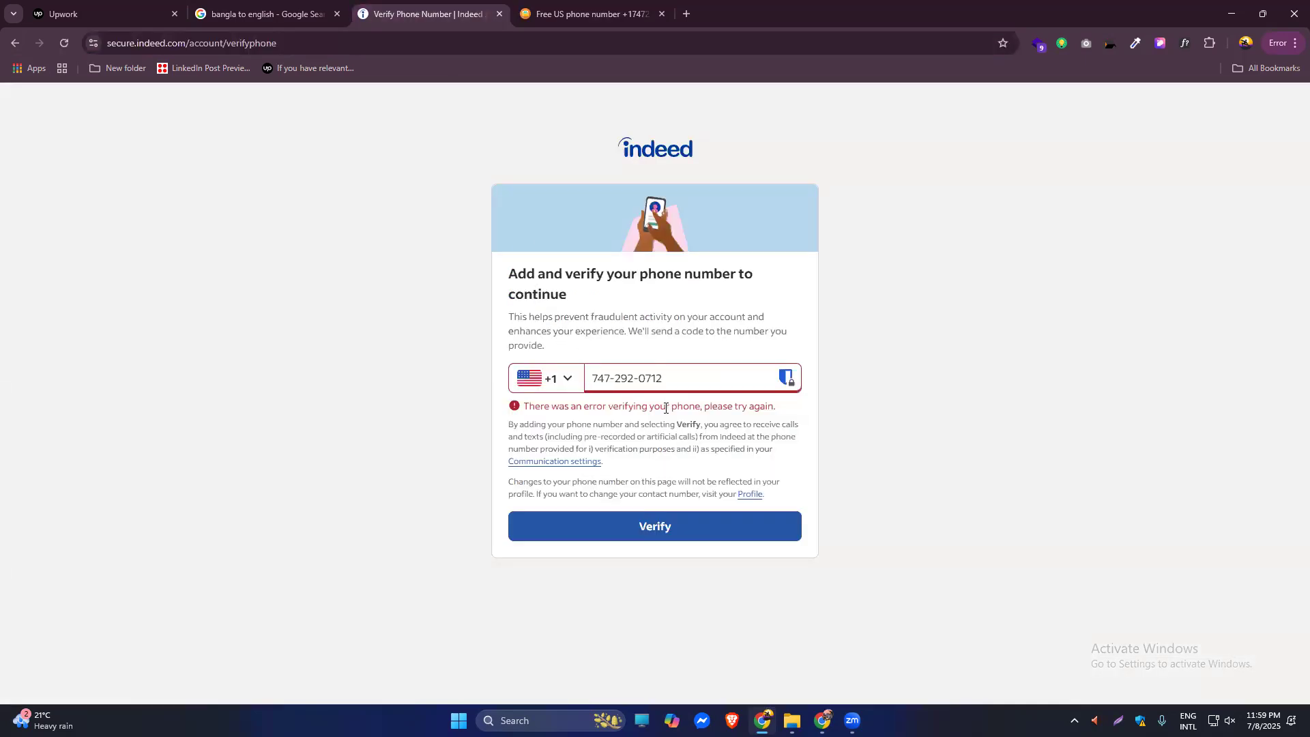
left_click(594, 11)
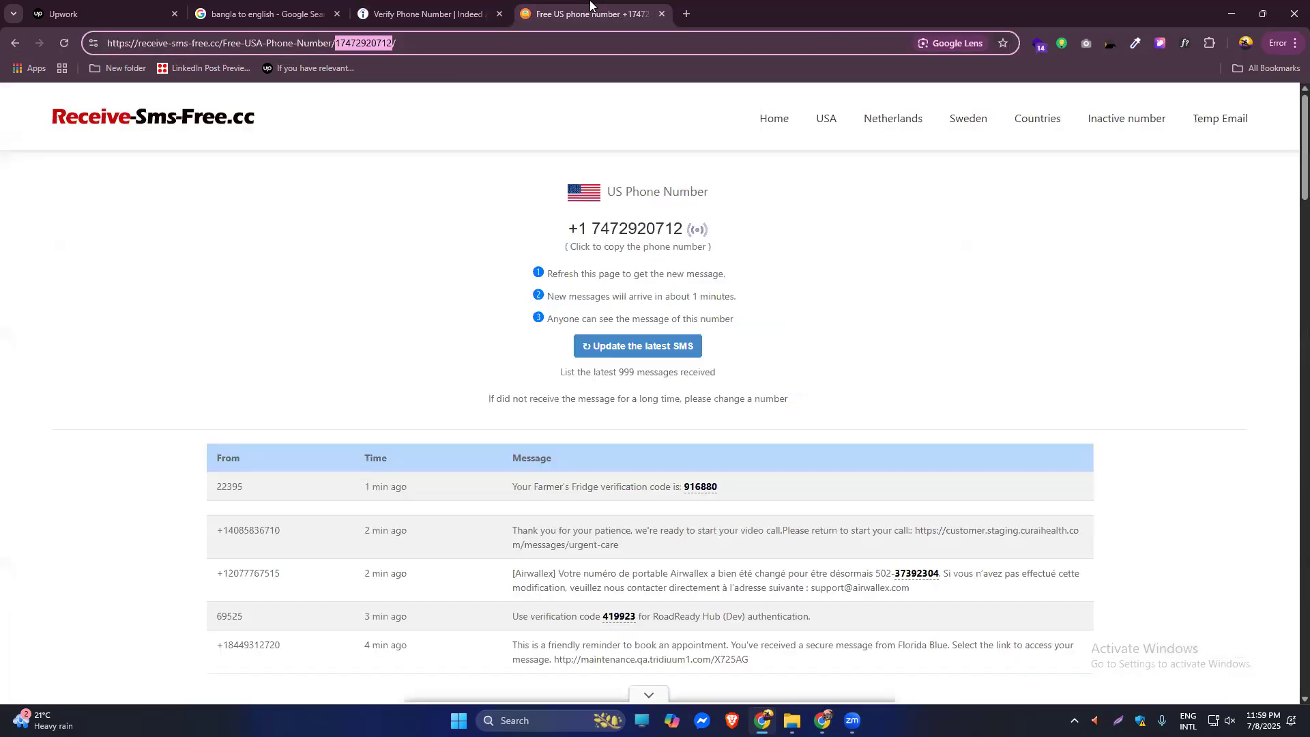
left_click(424, 13)
left_click(654, 531)
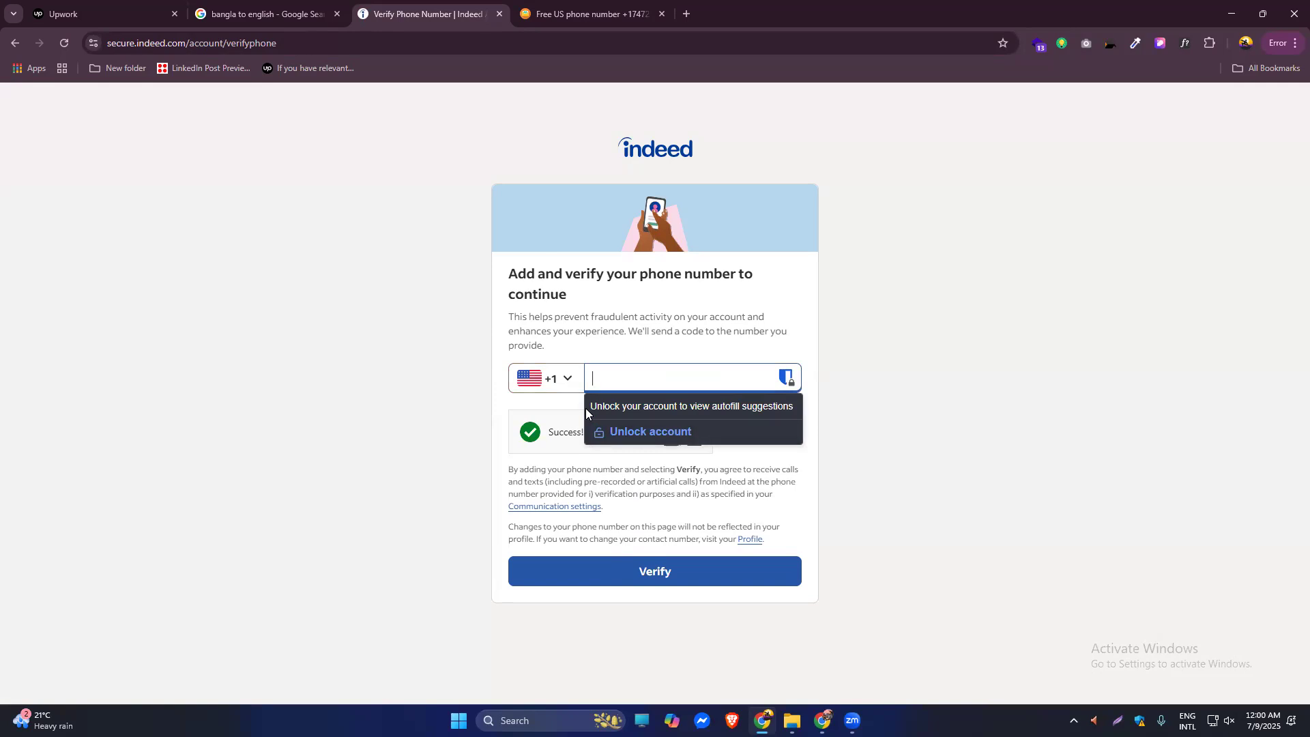
key("ctrl+v")
left_click(615, 582)
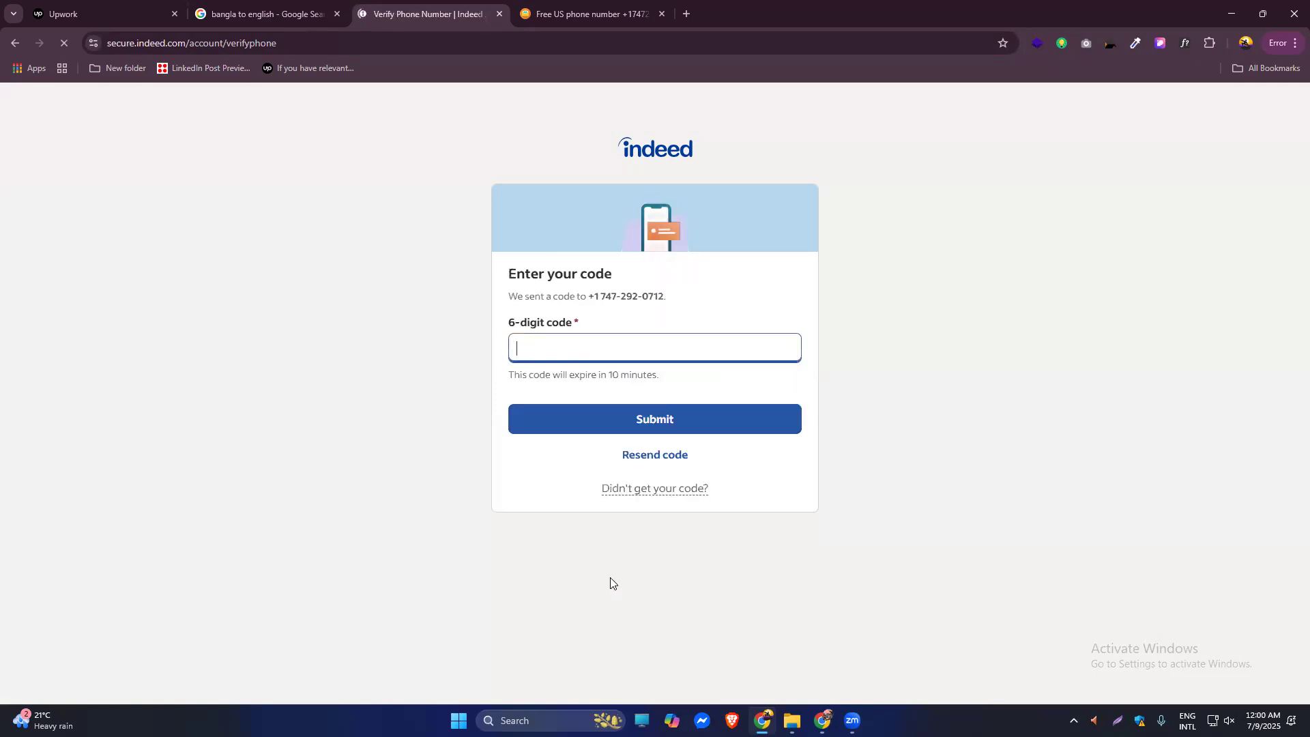
left_click(602, 7)
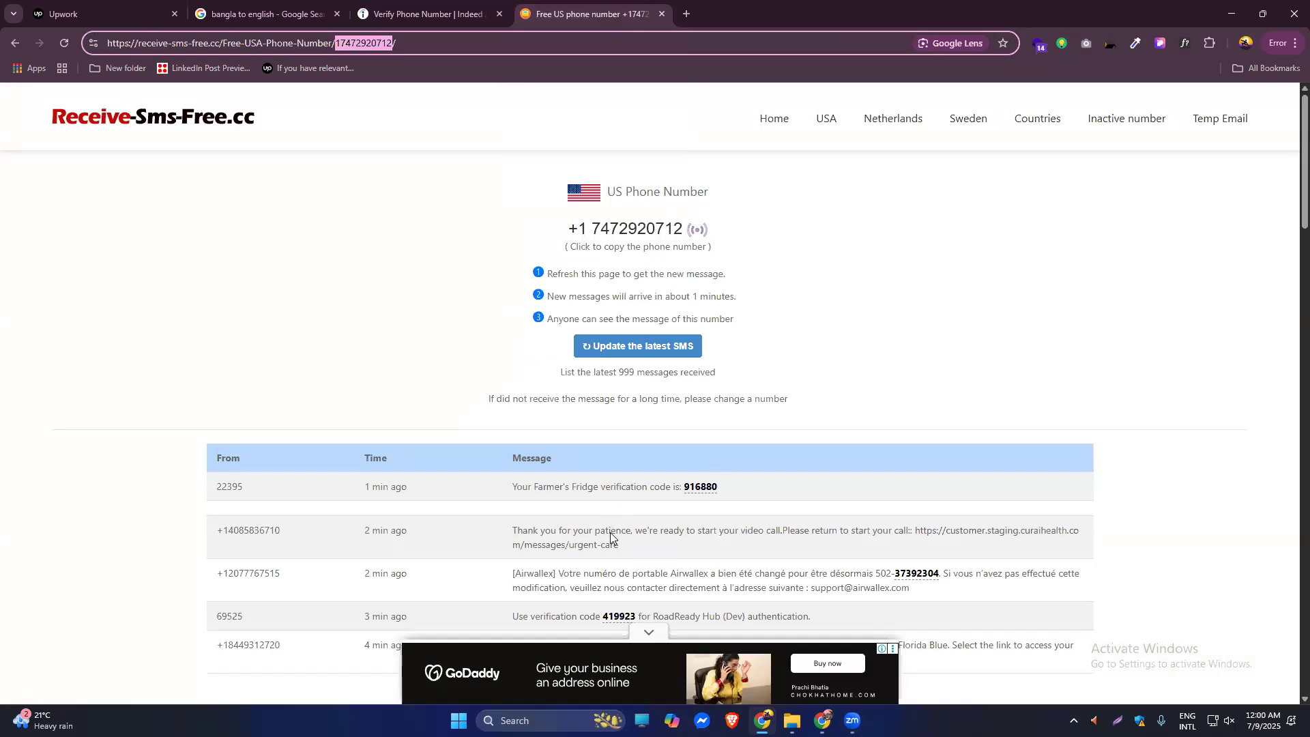
Refresh the free number's SMS inbox and select the newly arrived Indeed code.
scroll(610, 532, "down", 2)
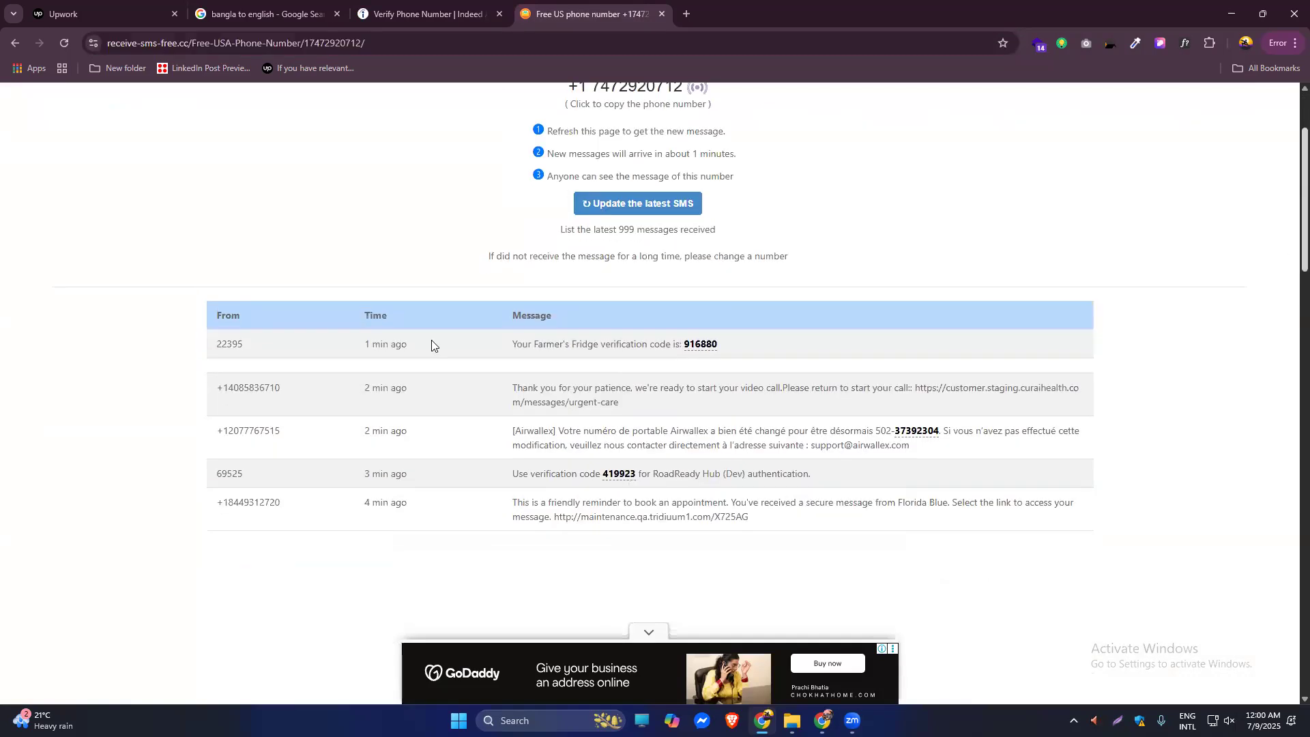
scroll(744, 339, "down", 1)
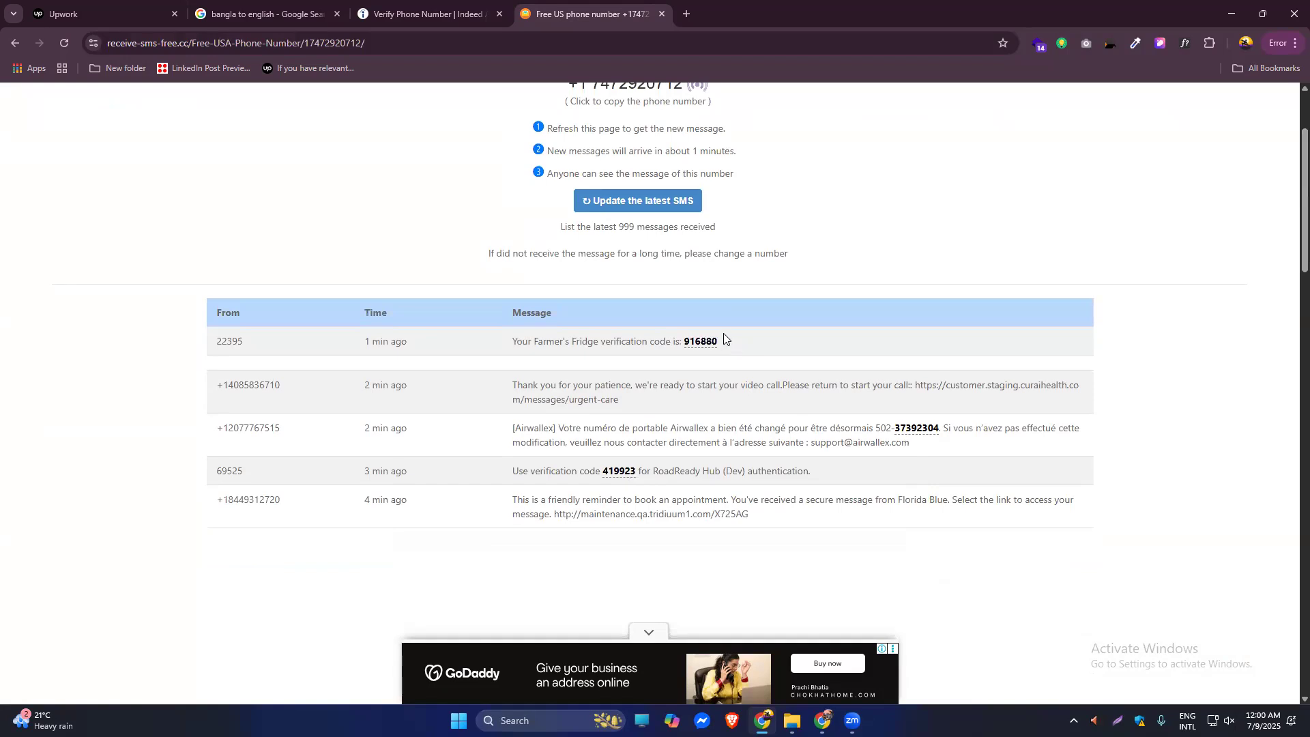
left_click(659, 207)
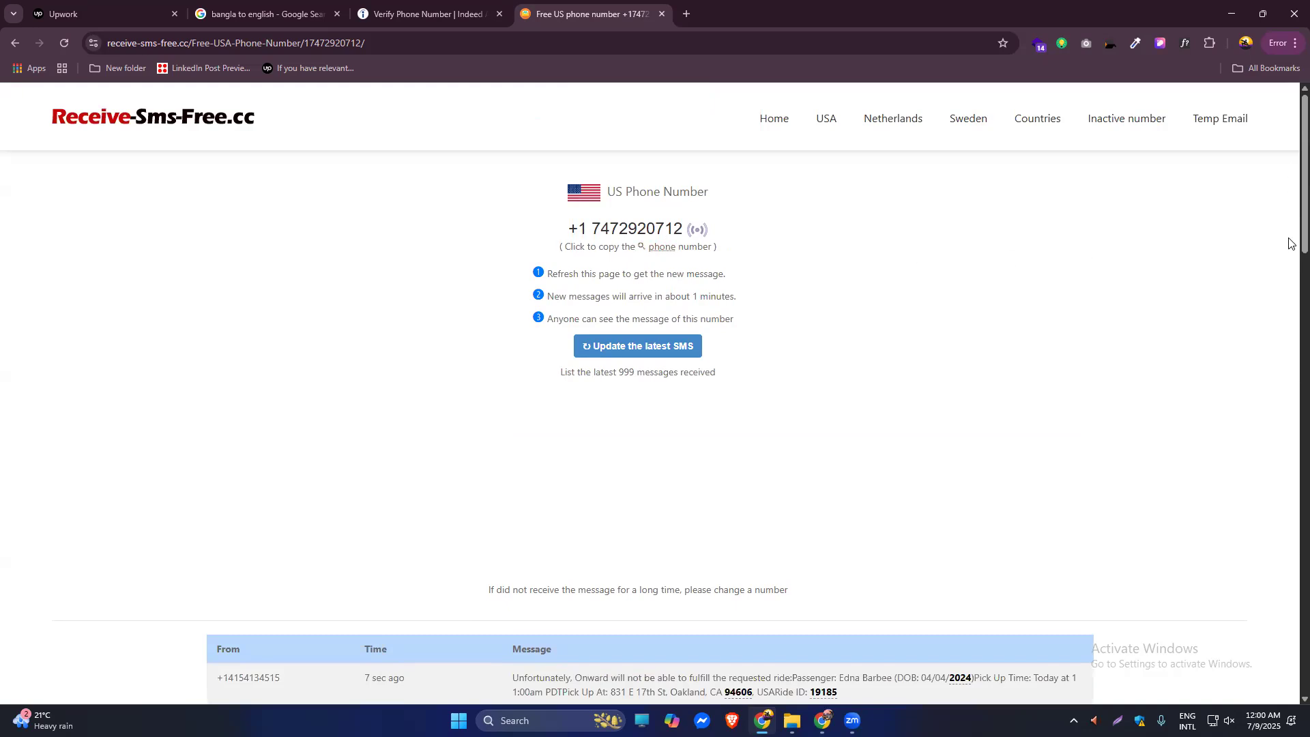
scroll(1292, 253, "down", 5)
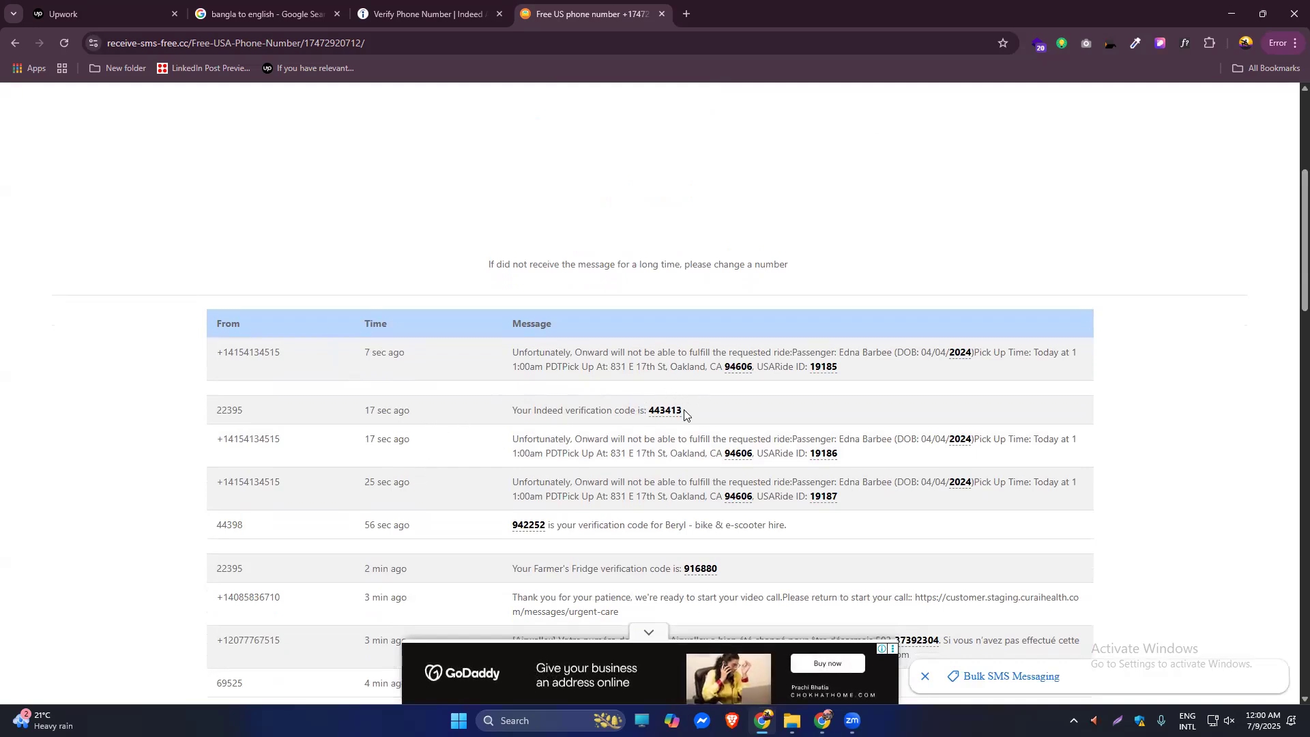
left_click_drag(692, 414, 646, 414)
key("ctrl+c")
Enter the code in Indeed's 6-digit field and submit it.
left_click(439, 8)
key("ctrl+v")
left_click(636, 470)
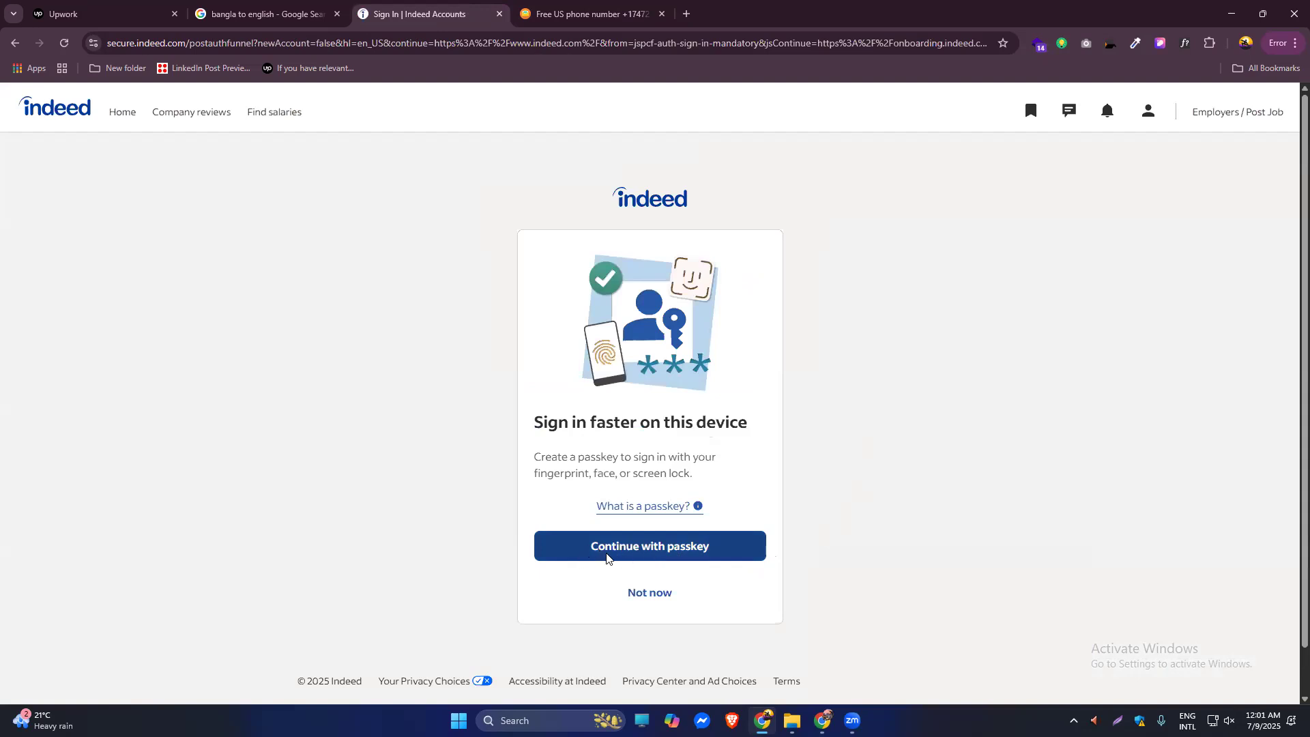
Decline the passkey offer and mark interest in remote work.
left_click(636, 602)
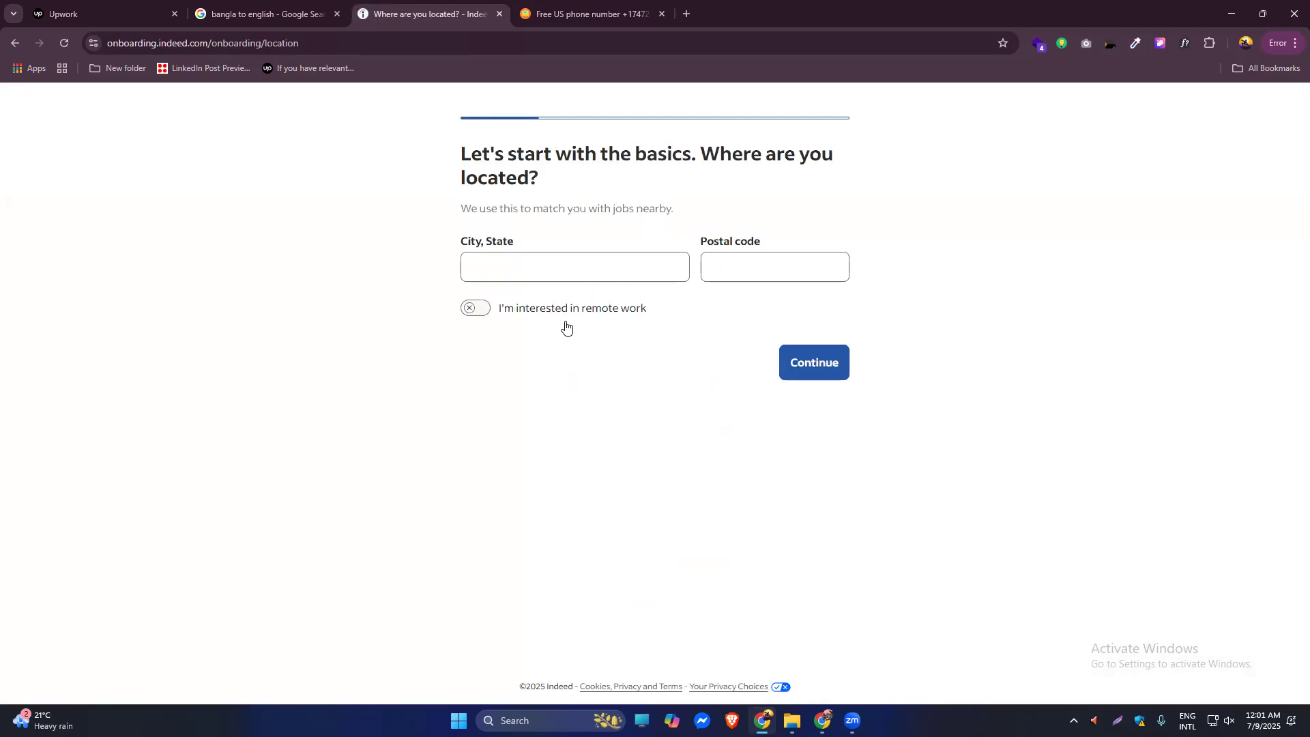
left_click(596, 271)
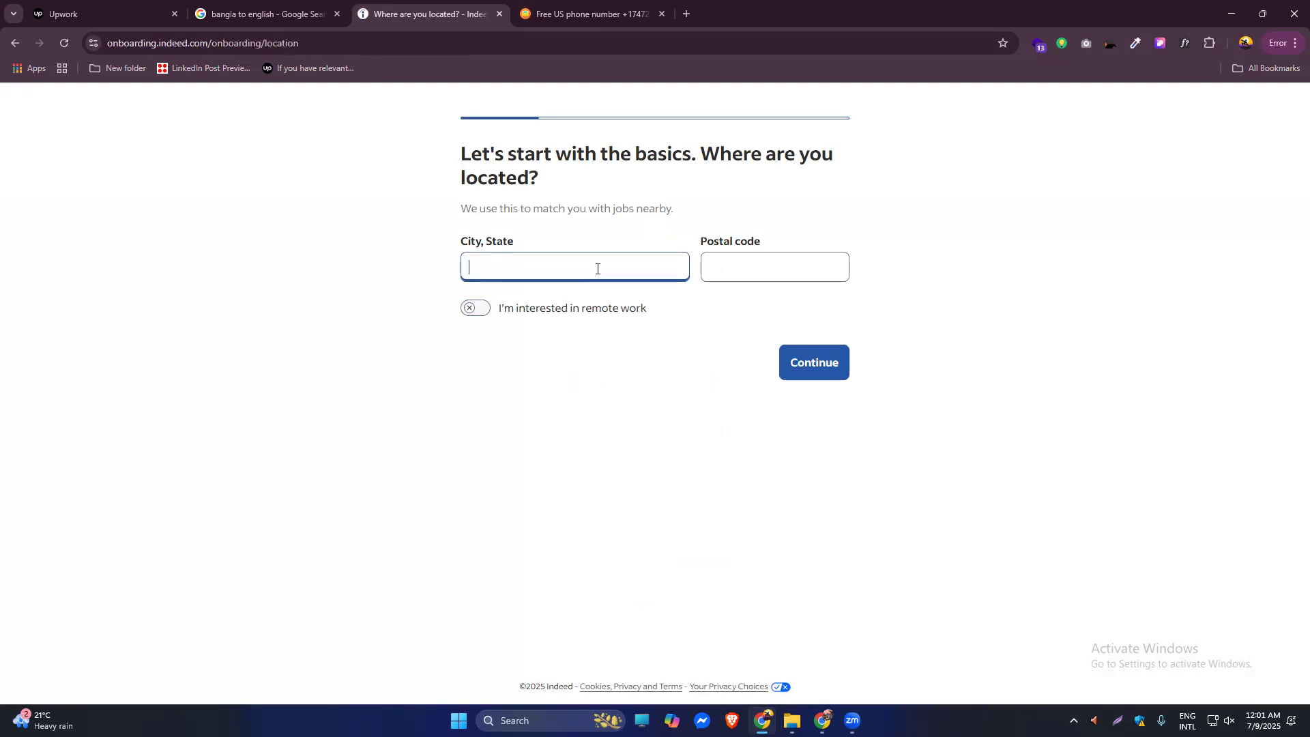
left_click(477, 310)
left_click(822, 379)
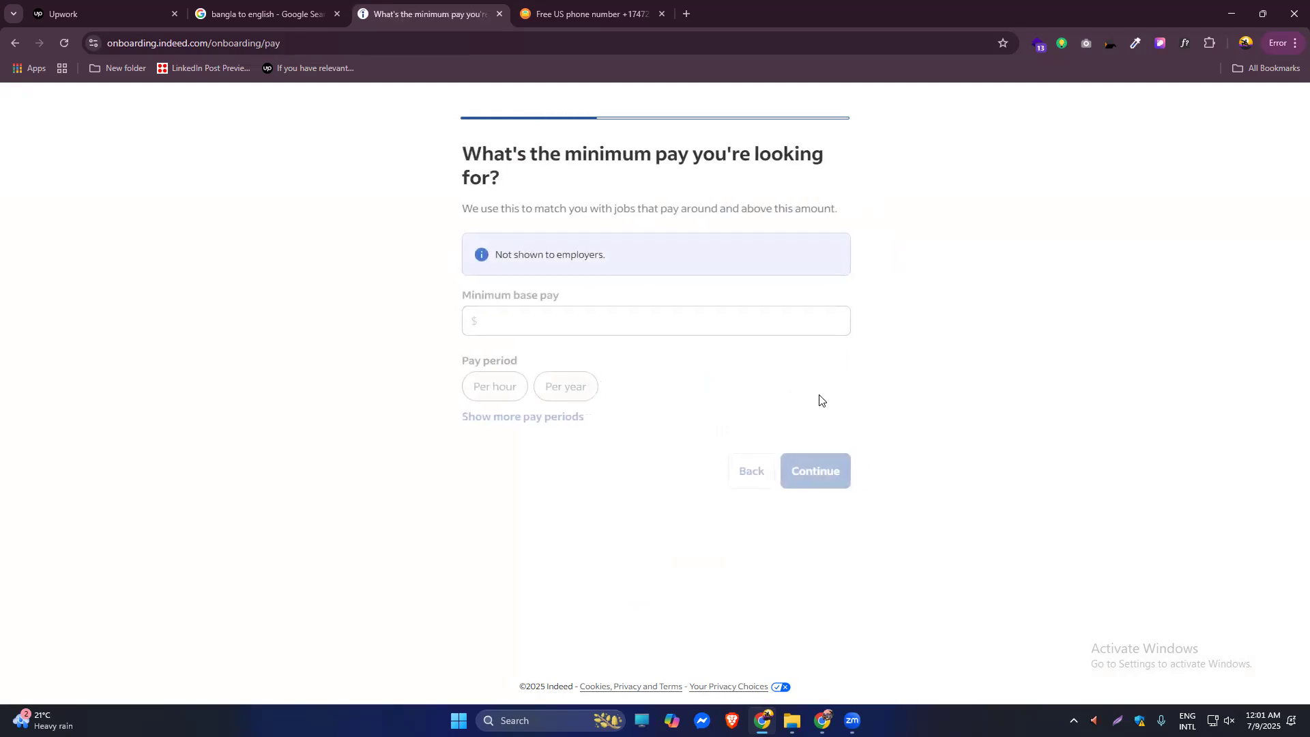
Set the minimum base pay to $10 per hour.
left_click(522, 321)
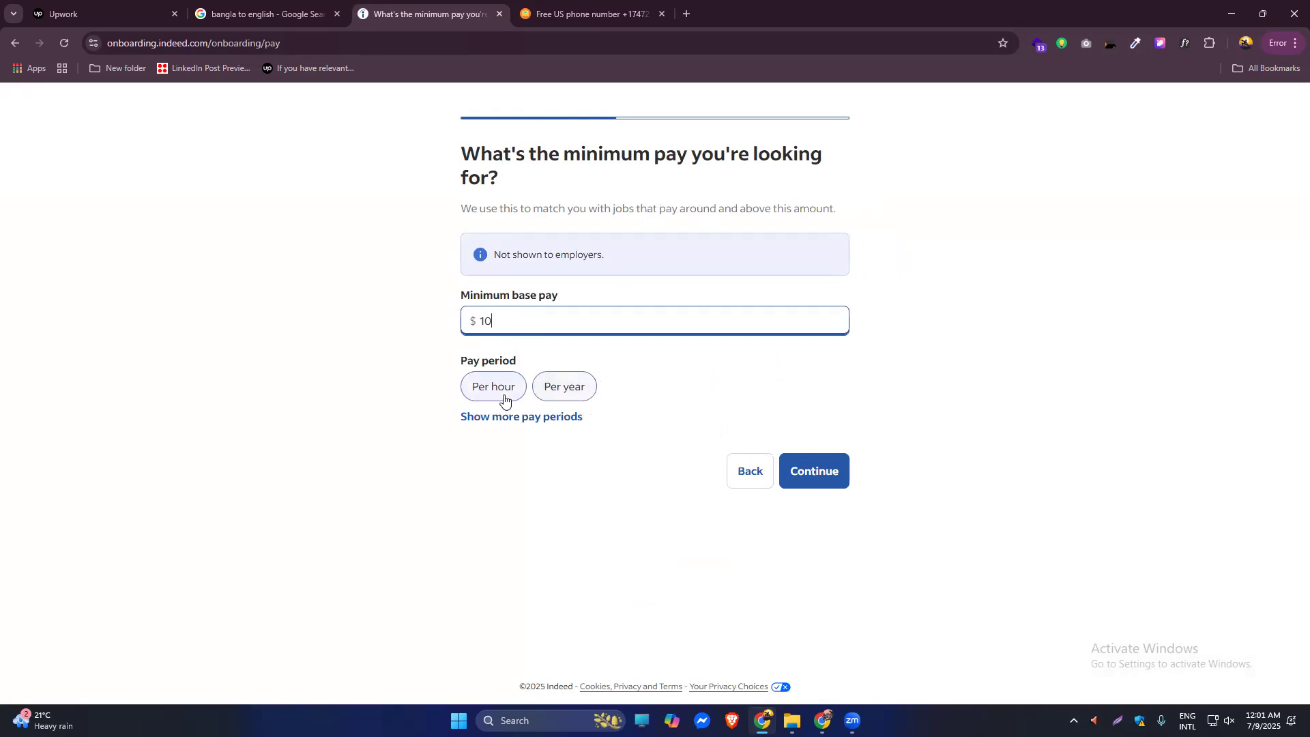
left_click(482, 391)
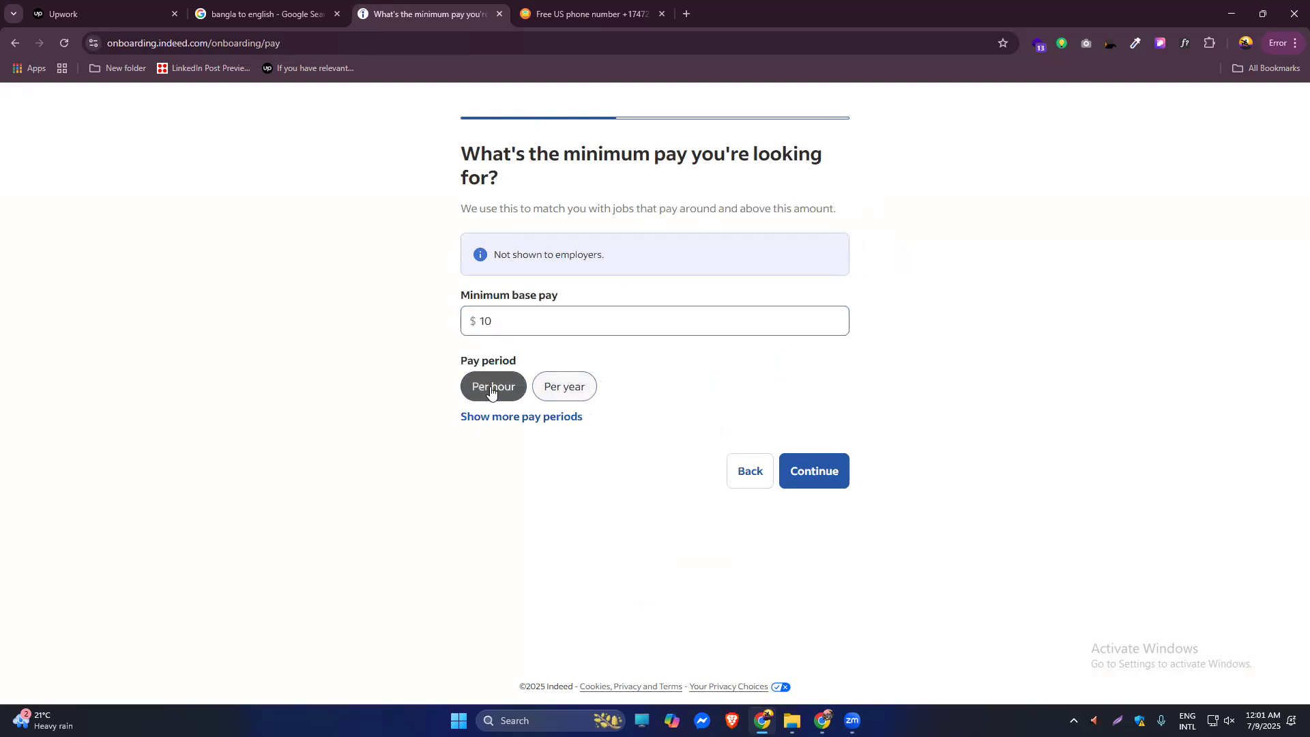
left_click(809, 481)
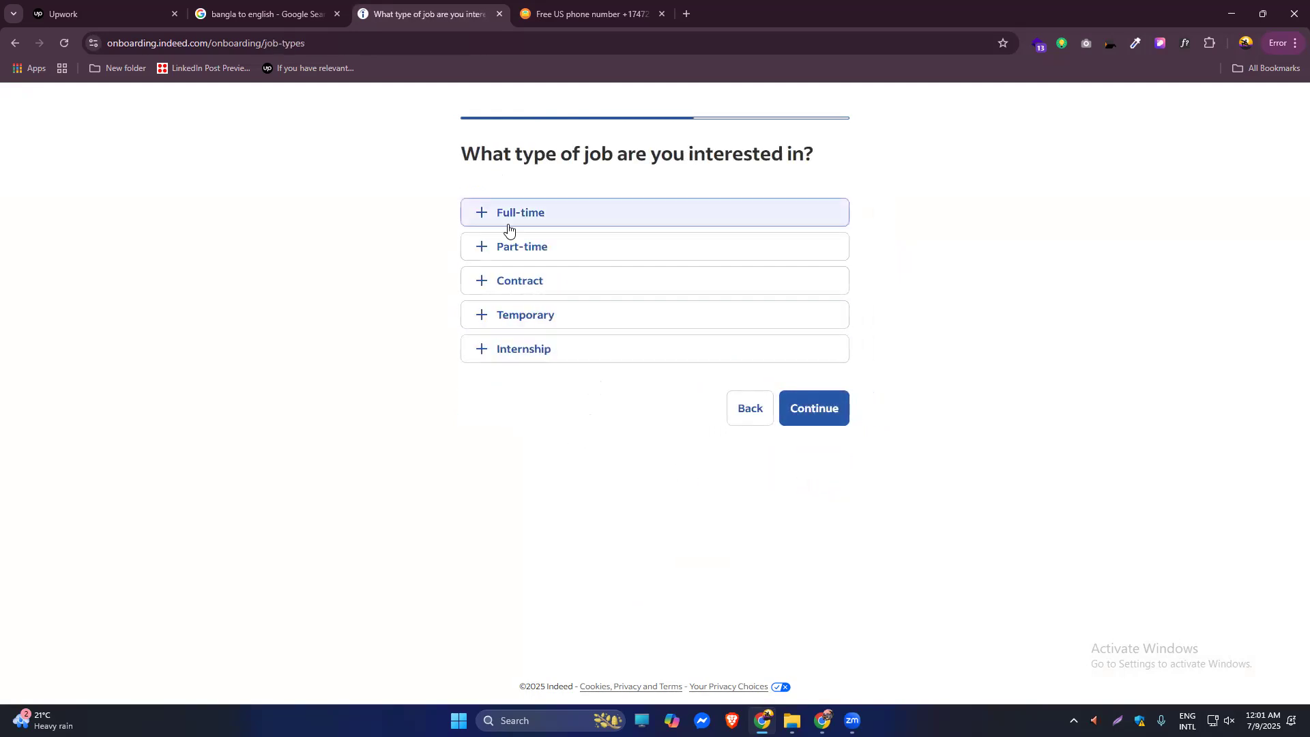
Select Full-time, Part-time, Contract, Temporary and Internship as wanted job types.
left_click(482, 216)
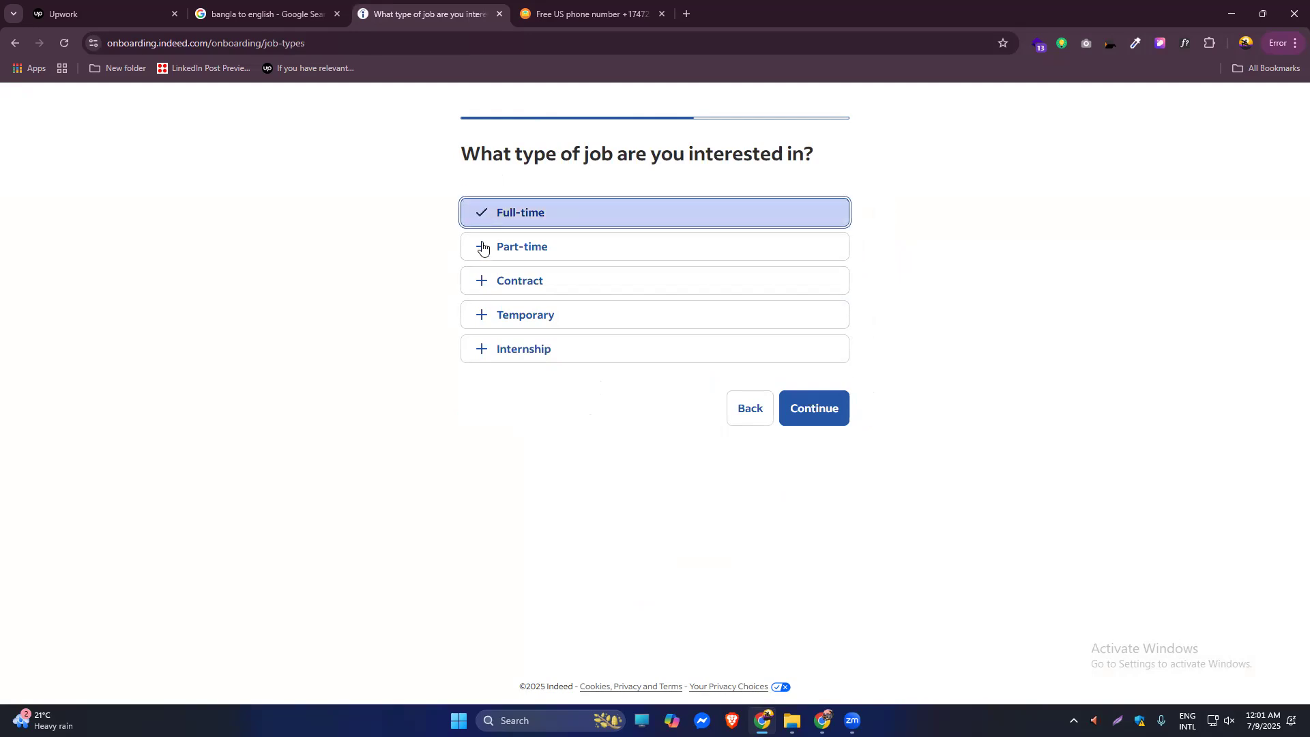
left_click(481, 247)
left_click(481, 281)
left_click(481, 315)
left_click(479, 349)
left_click(808, 409)
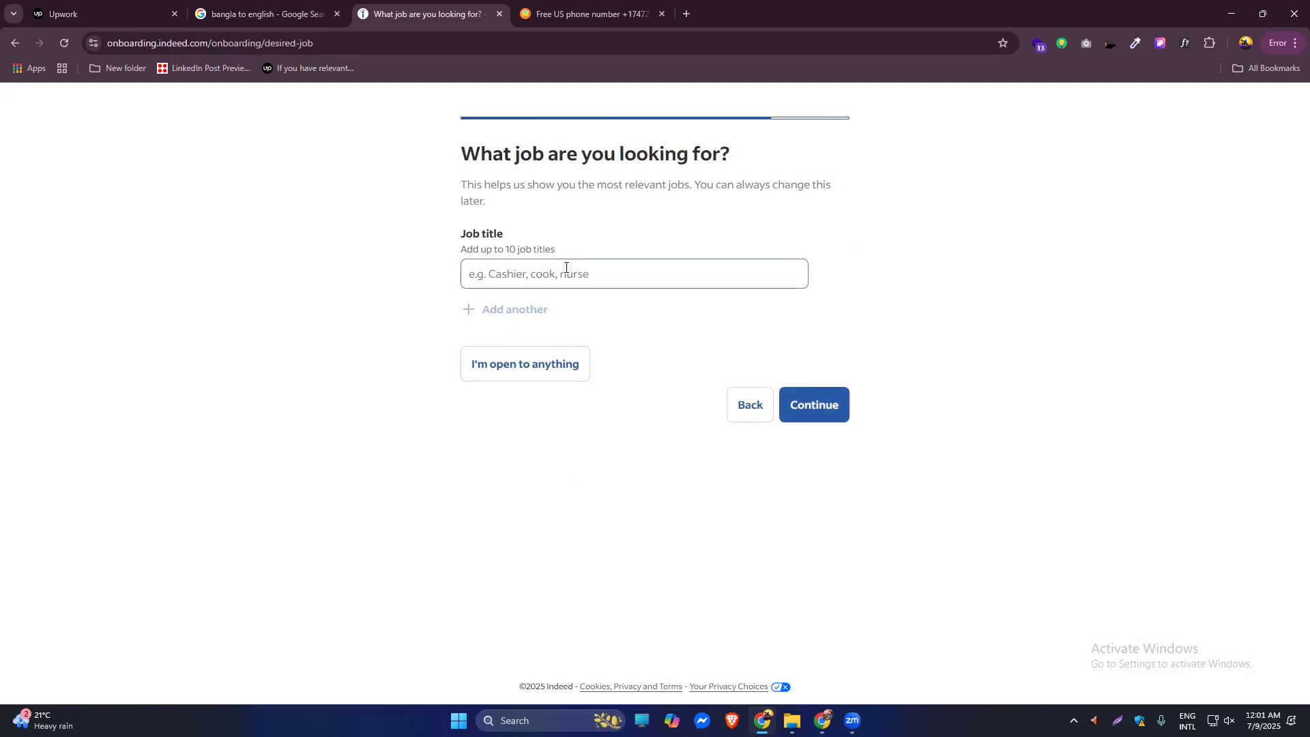
Set Web Developer as the desired job title.
left_click(567, 271)
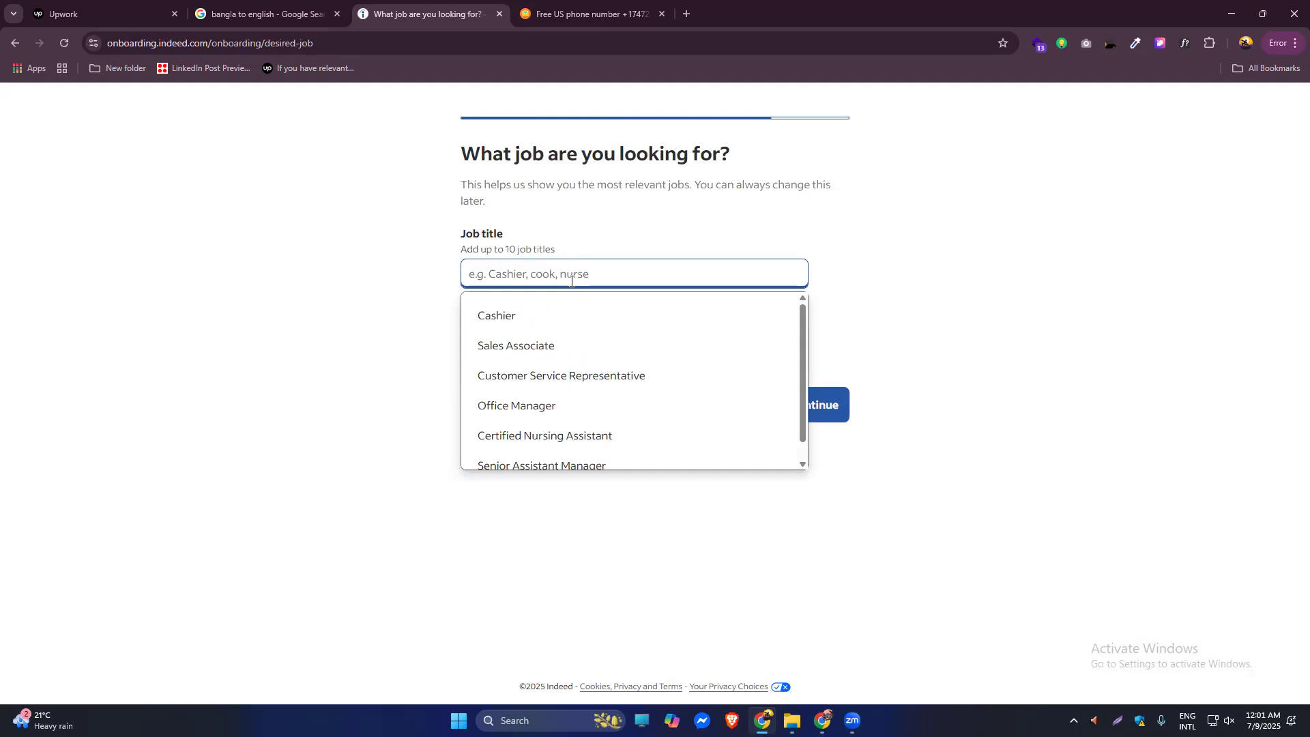
type("Web")
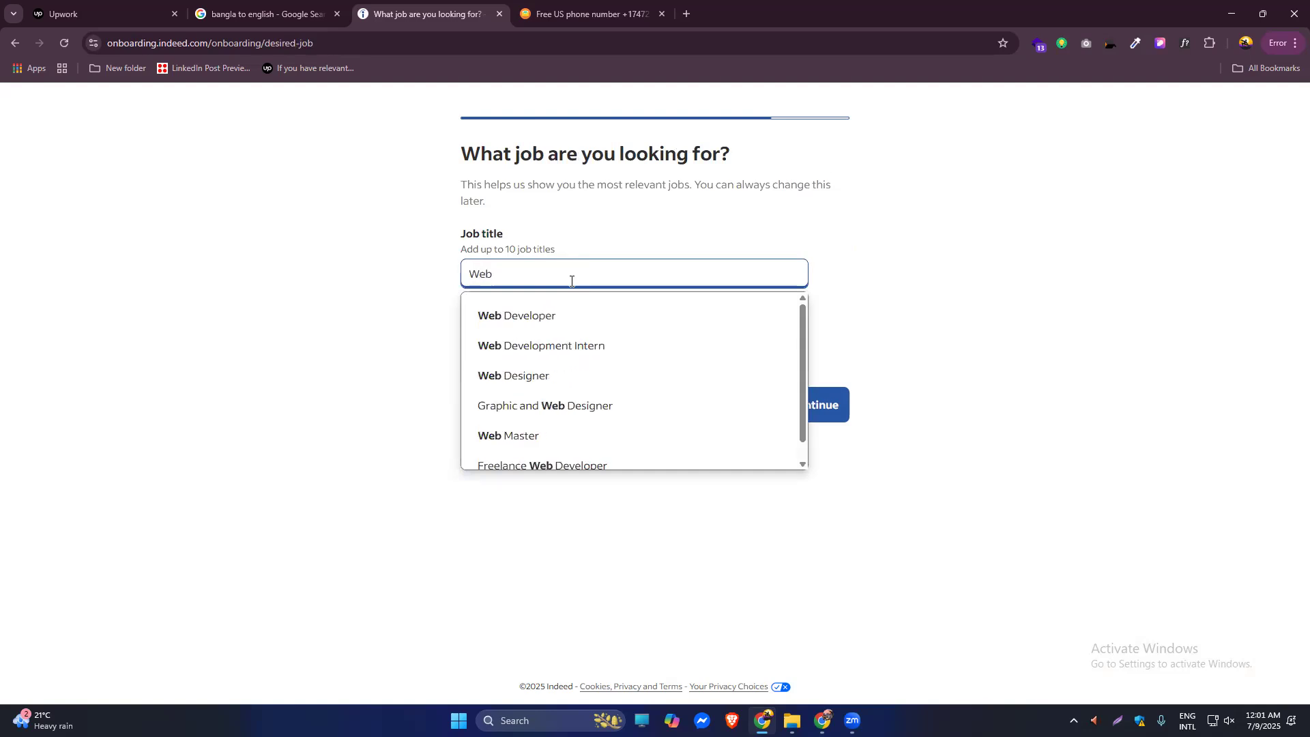
left_click(553, 316)
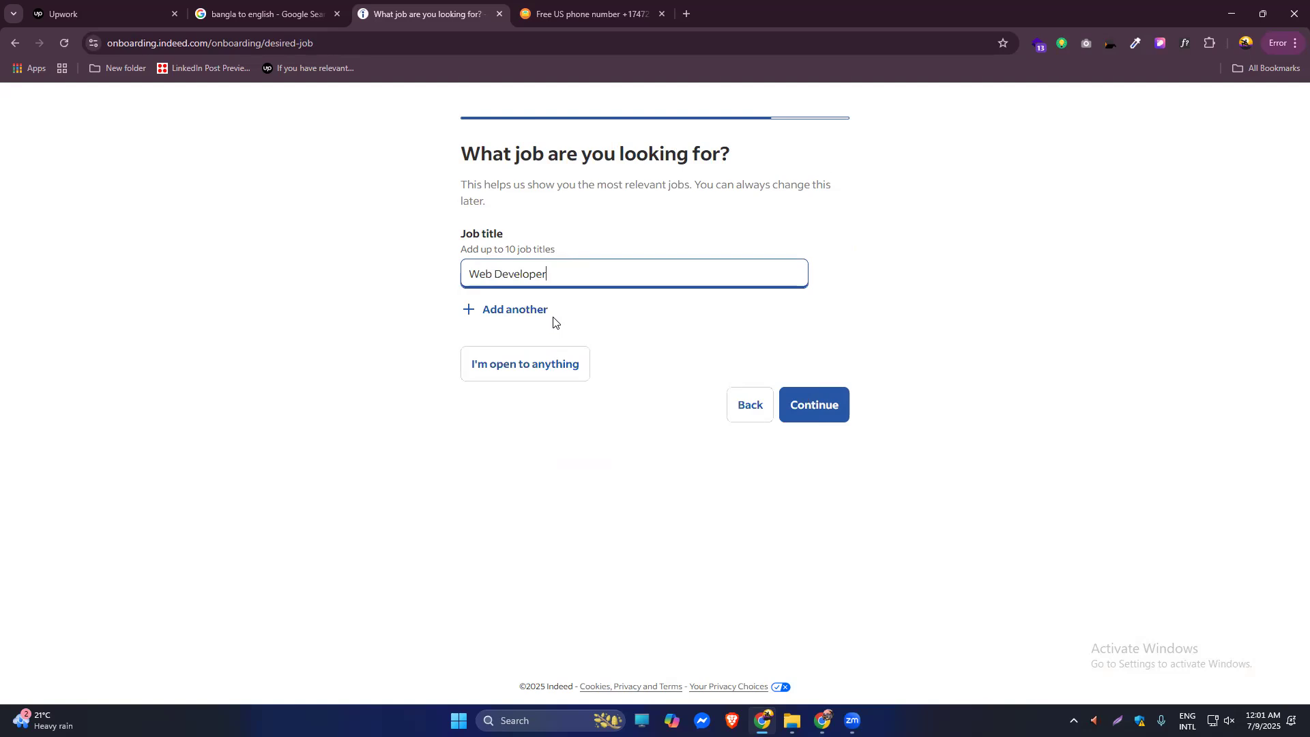
left_click(812, 406)
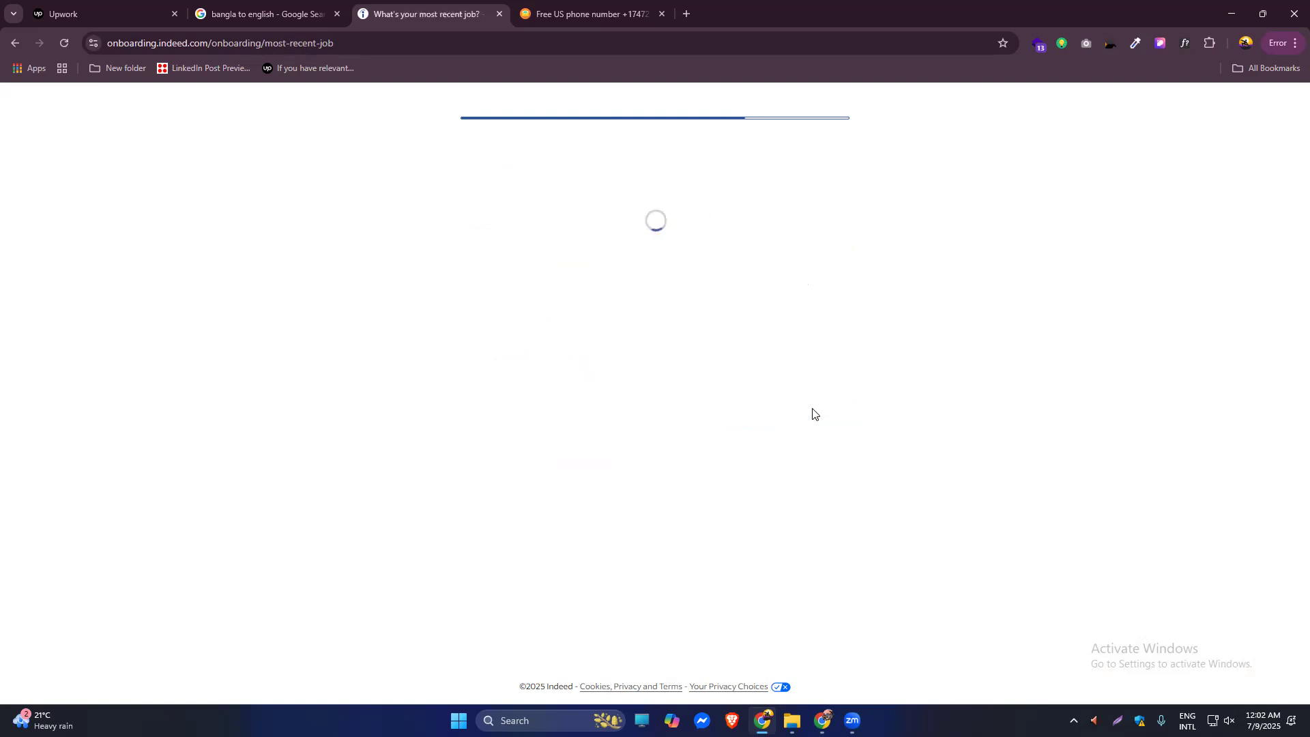
Set Web Developer as the most recent job title.
left_click(539, 228)
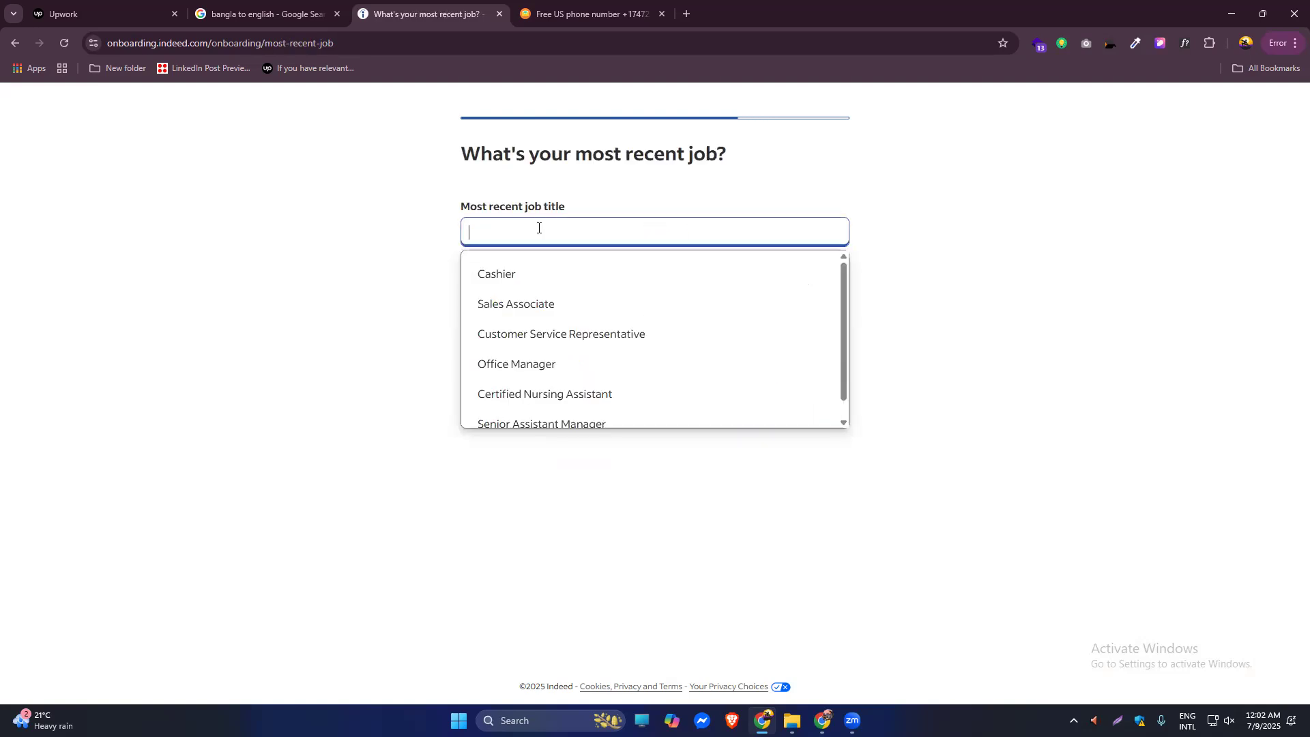
type("Webf")
key("BackSpace")
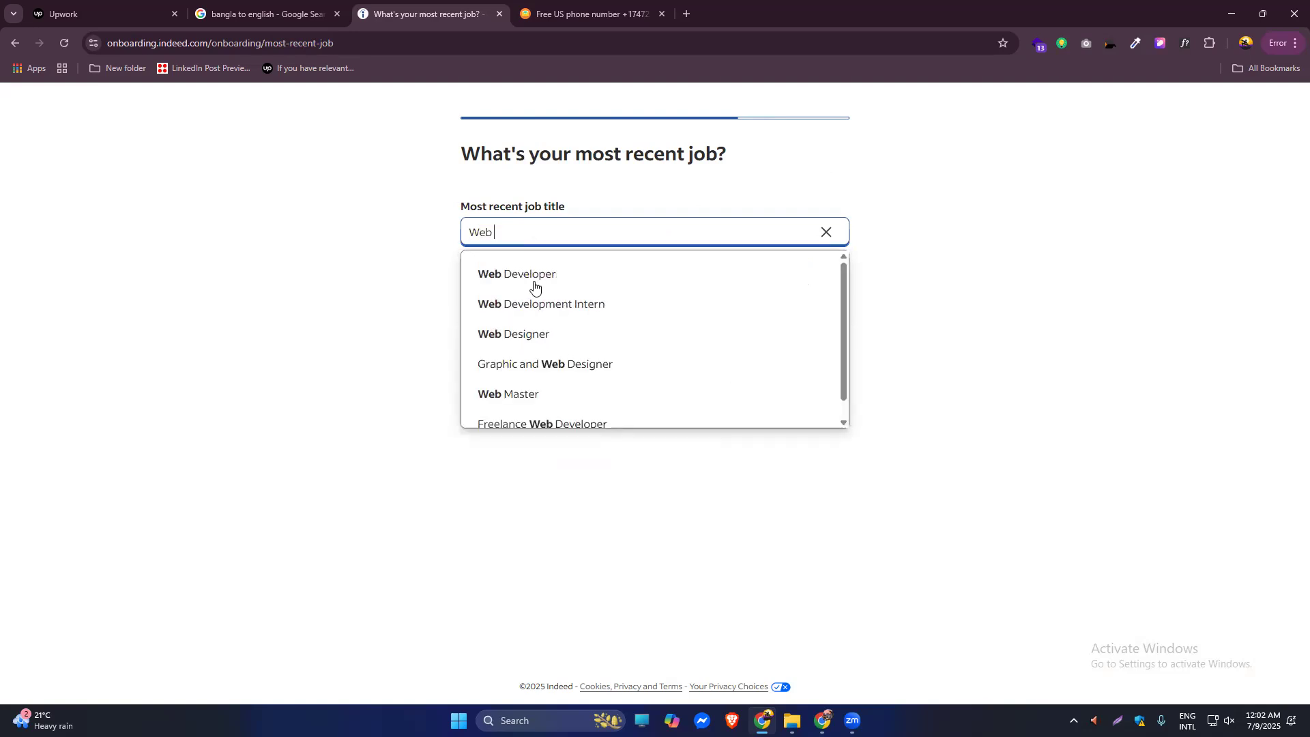
left_click(534, 281)
left_click(798, 364)
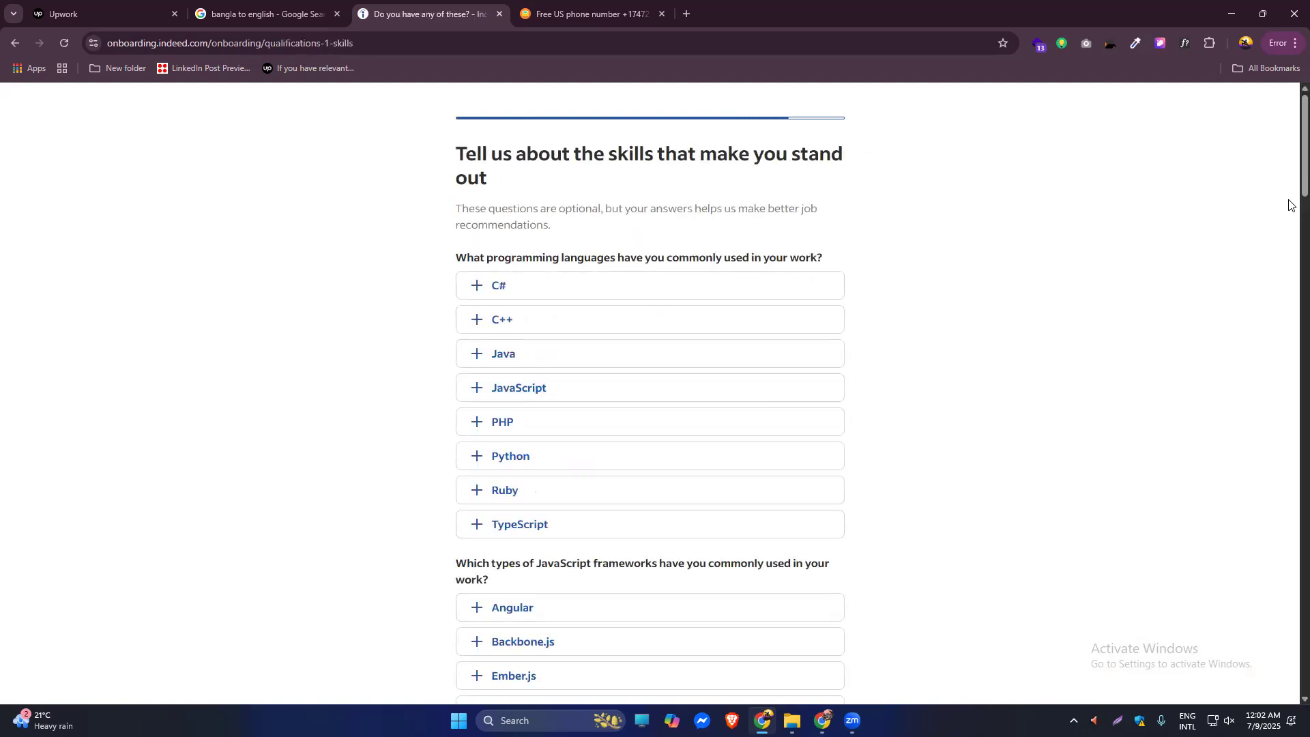
Skip the optional skills answers and continue past both skills pages.
scroll(1290, 208, "down", 3)
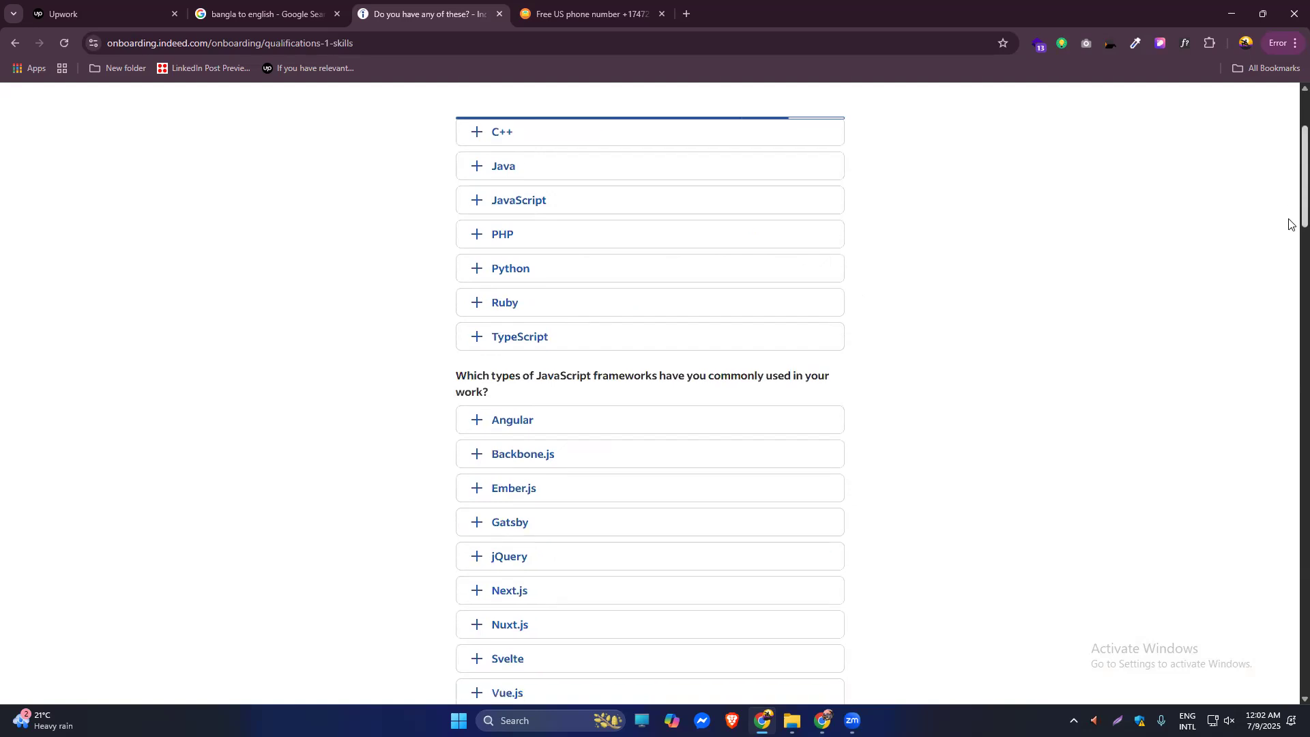
scroll(1290, 224, "down", 8)
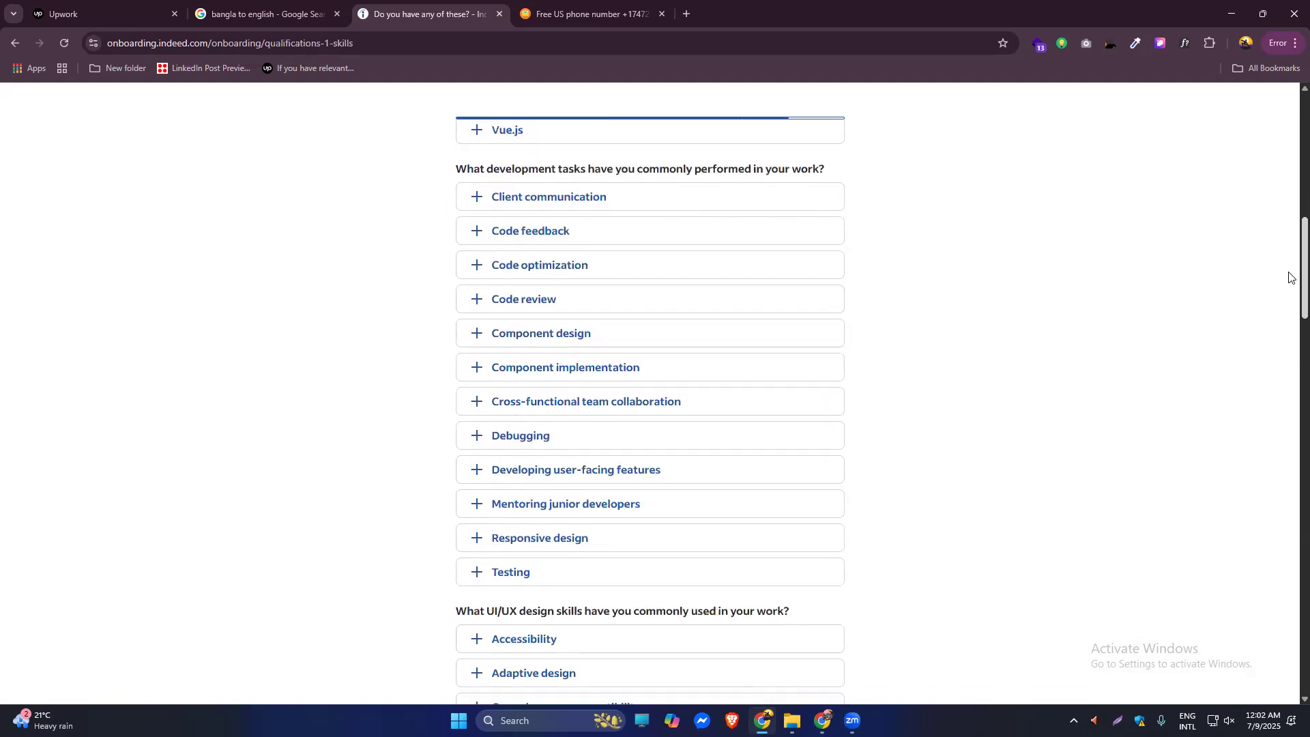
scroll(1289, 276, "down", 13)
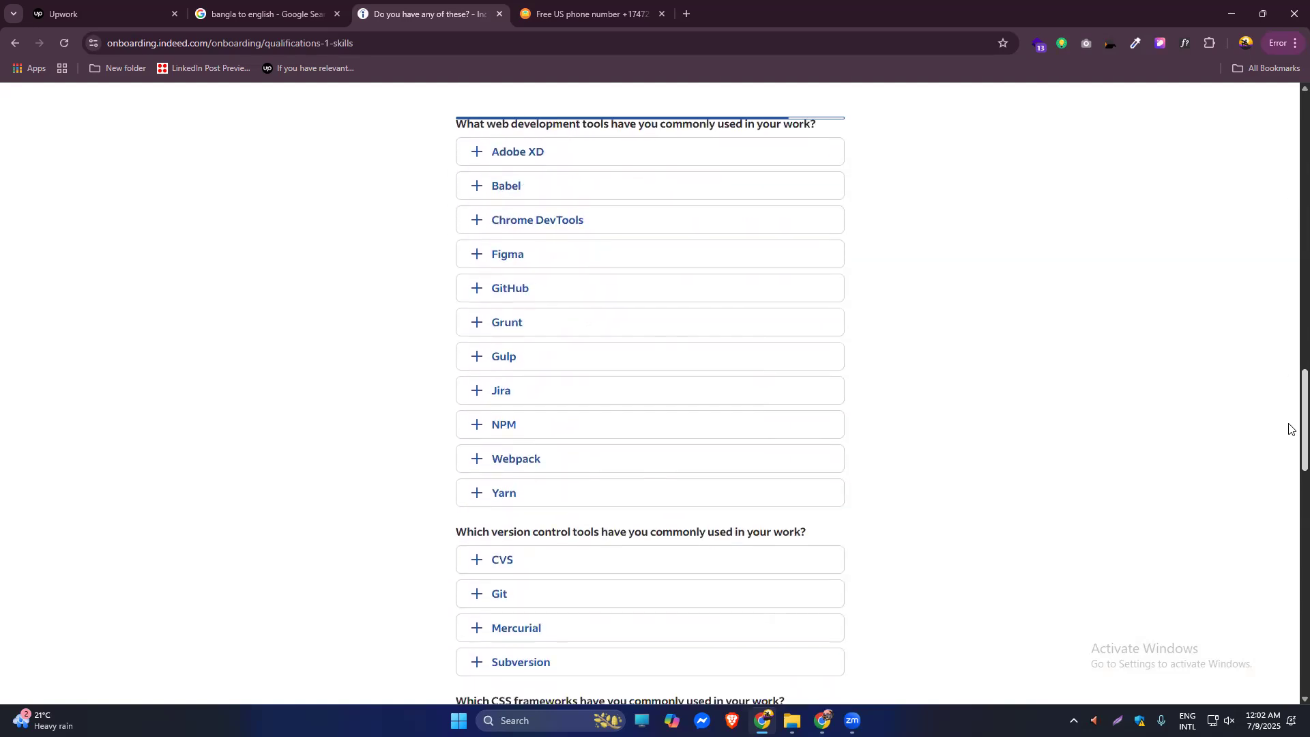
scroll(1289, 429, "down", 8)
scroll(1289, 536, "down", 9)
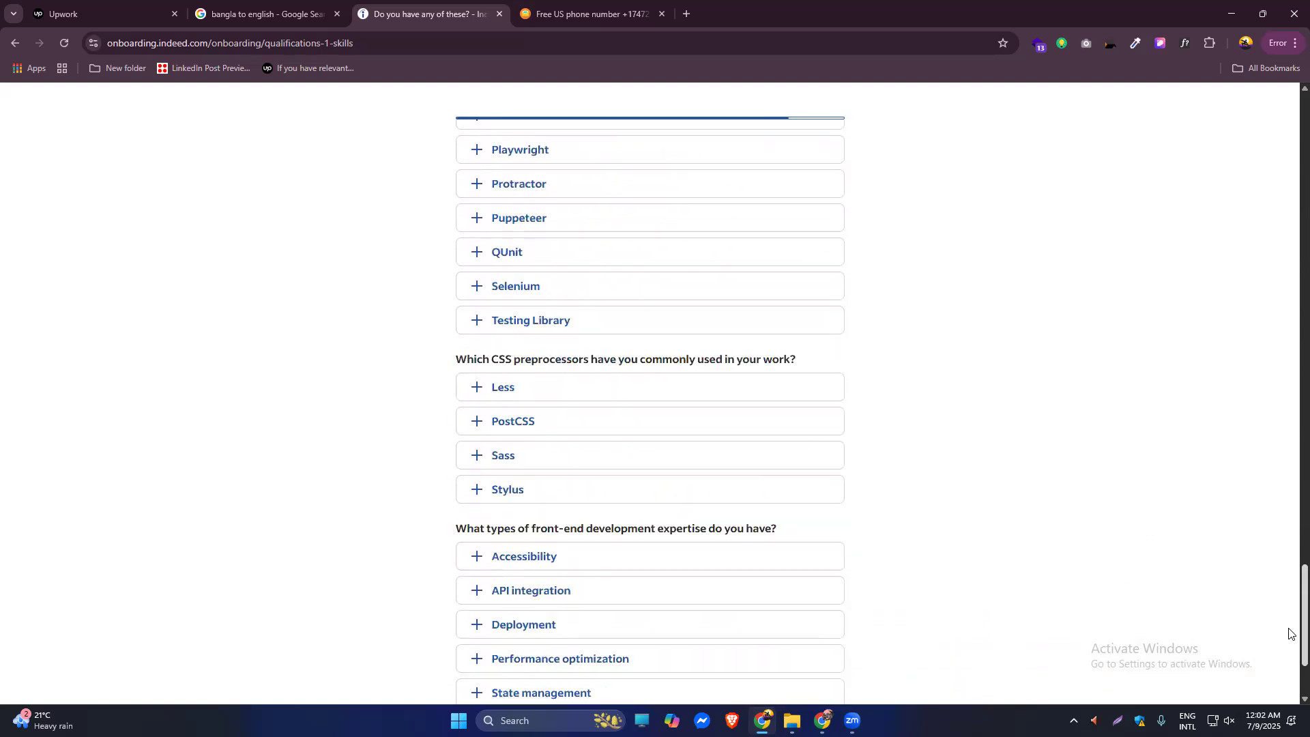
scroll(1289, 633, "down", 2)
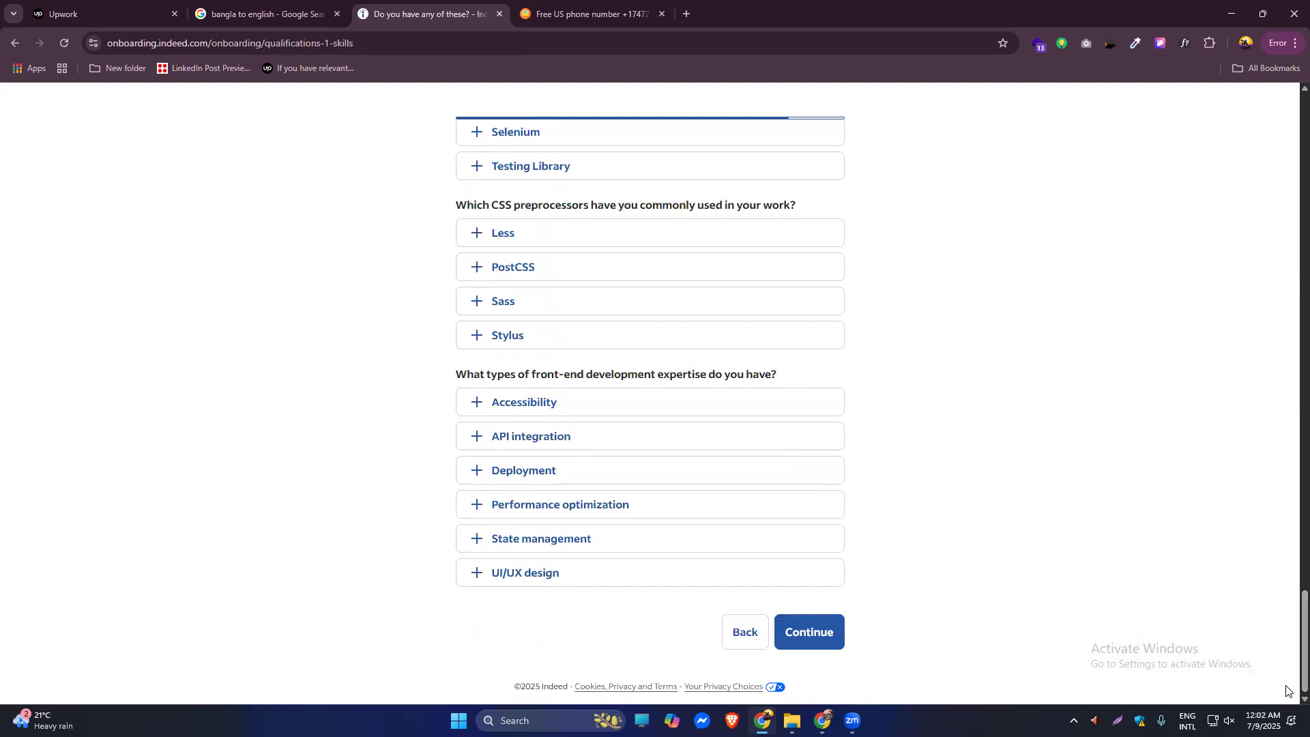
left_click(837, 640)
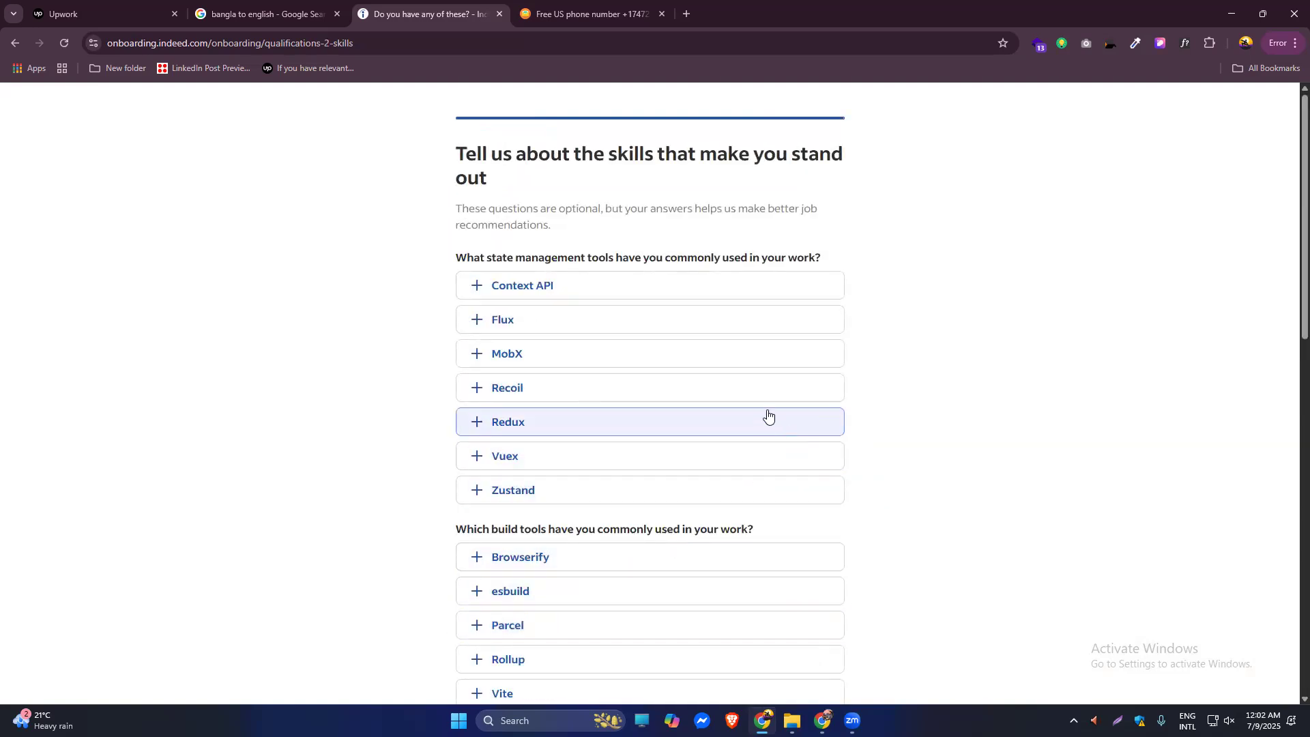
scroll(768, 414, "down", 15)
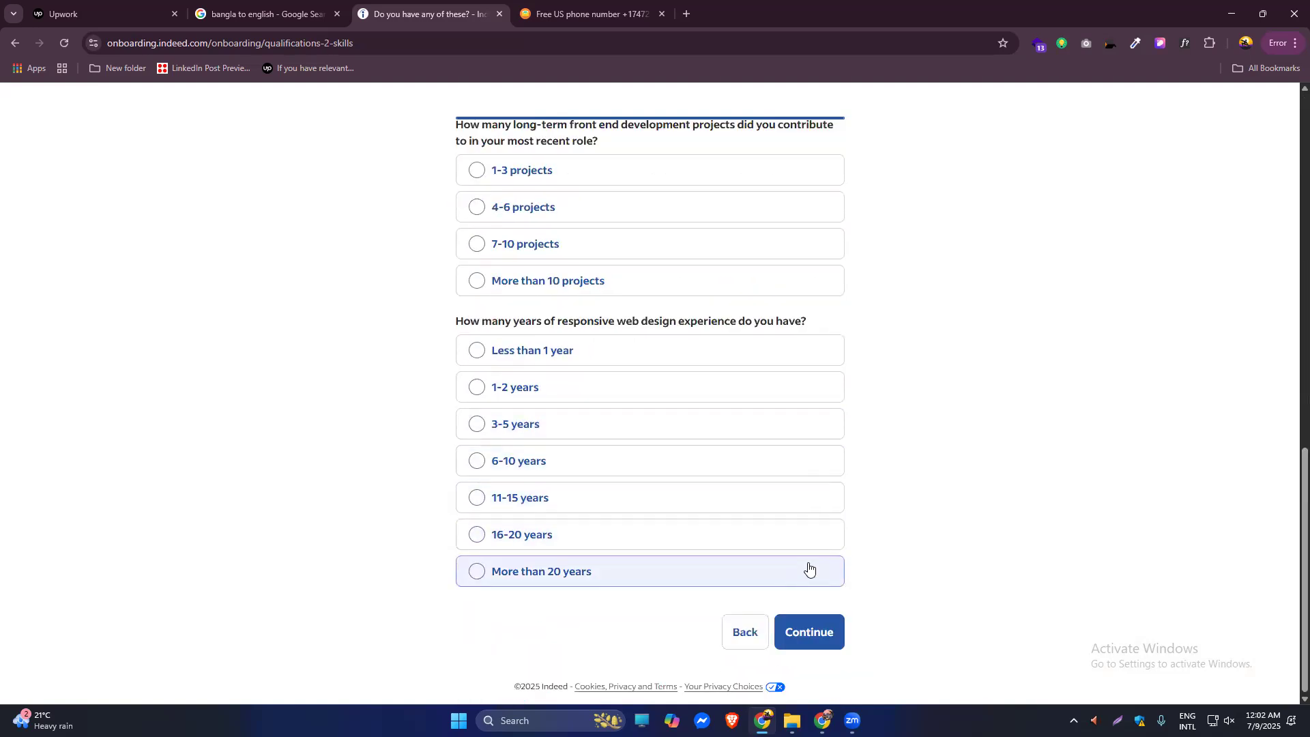
left_click(814, 641)
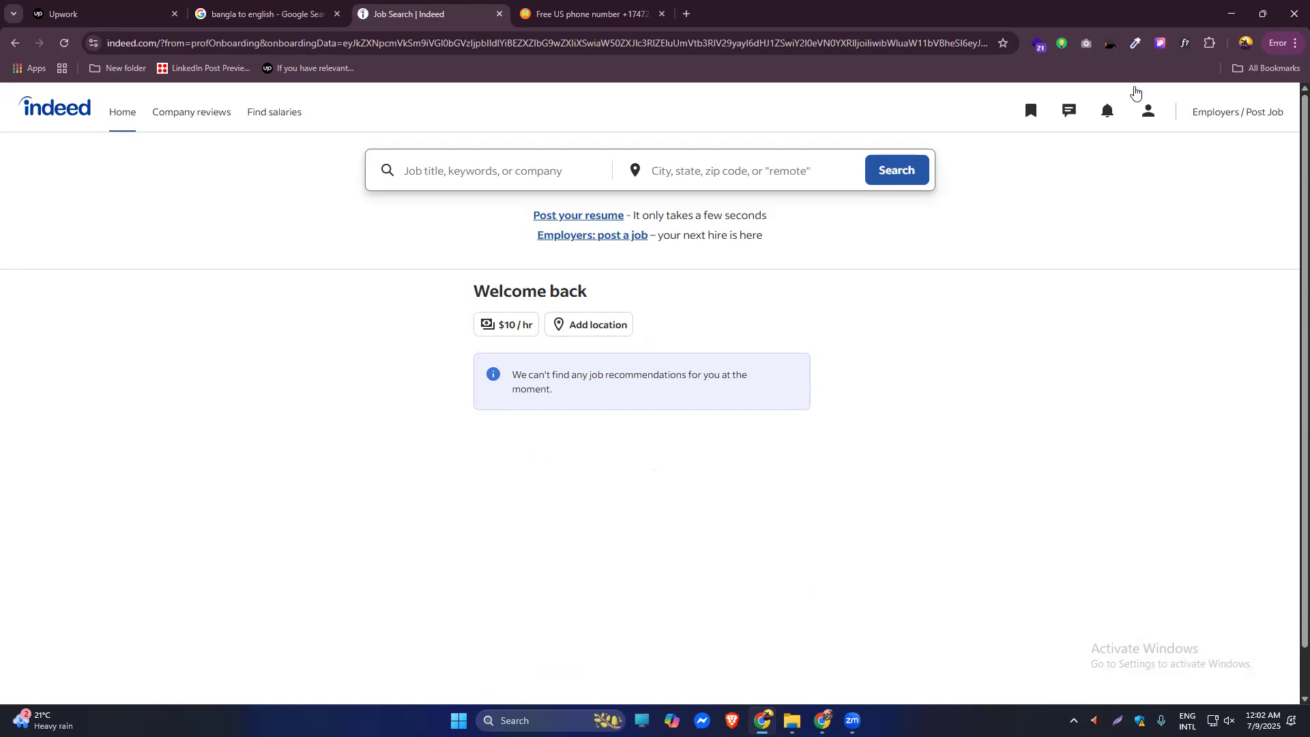
From the Profile page, upload the resume PDF from Downloads, reloading when the upload stalls.
left_click(1148, 111)
left_click(1011, 194)
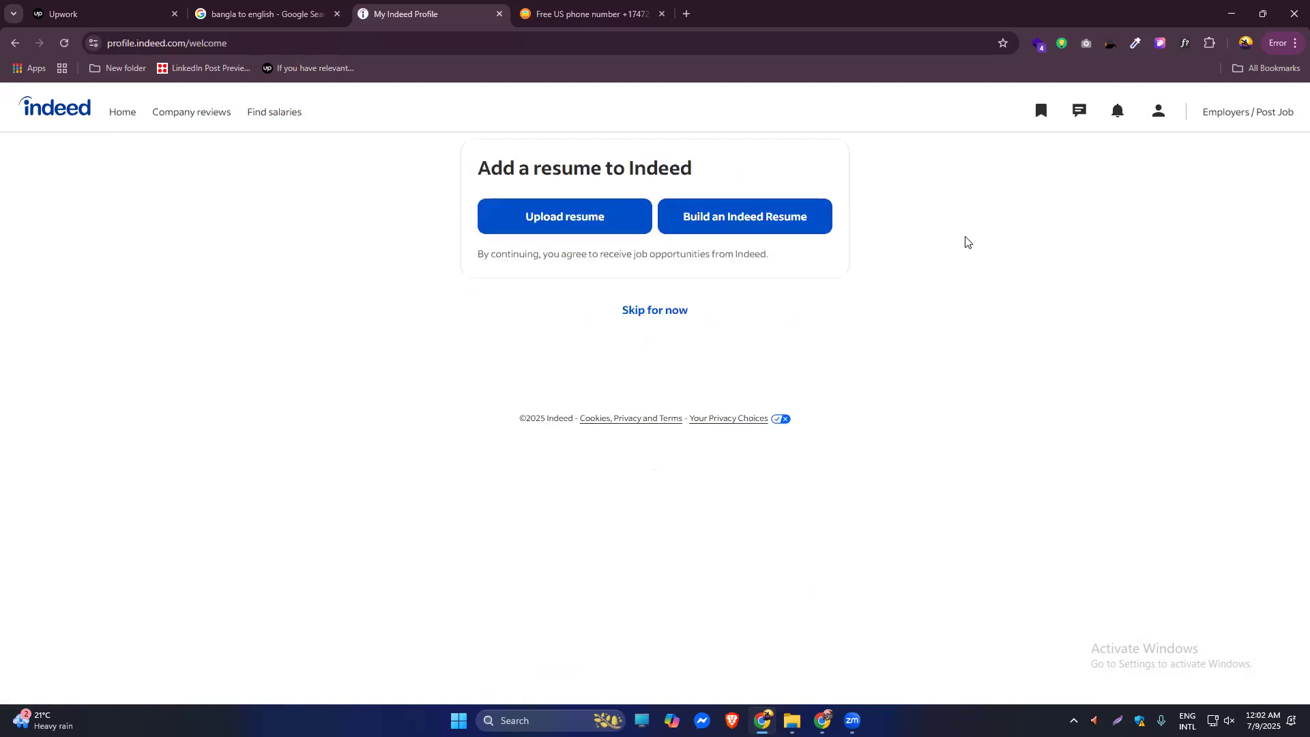
left_click(579, 228)
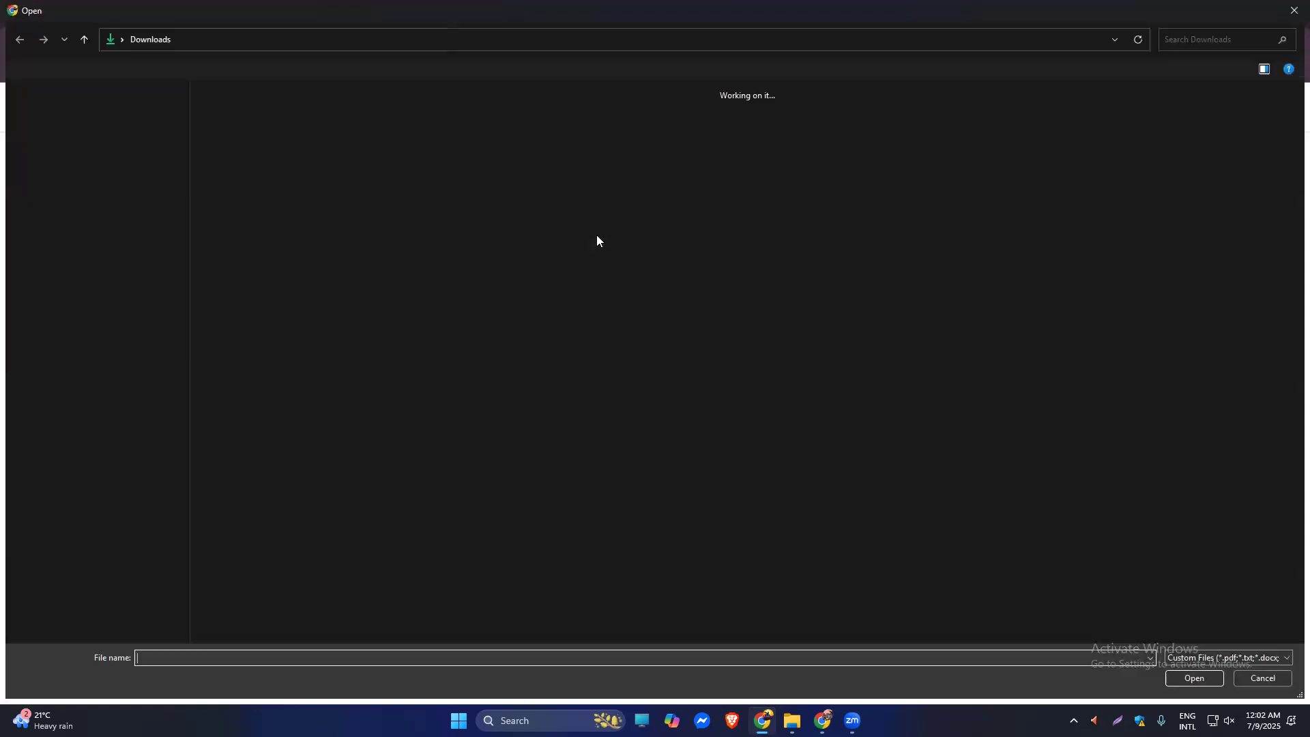
left_click(1293, 11)
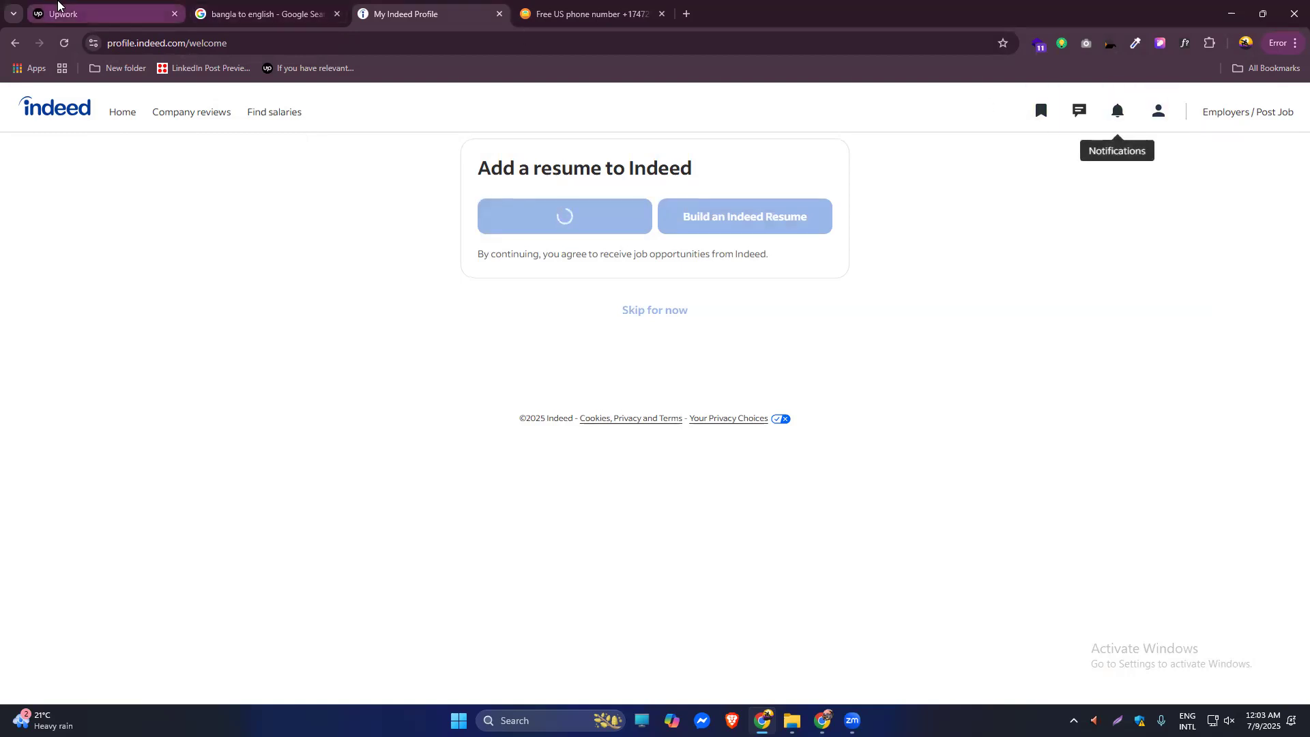
mouse_move(91, 5)
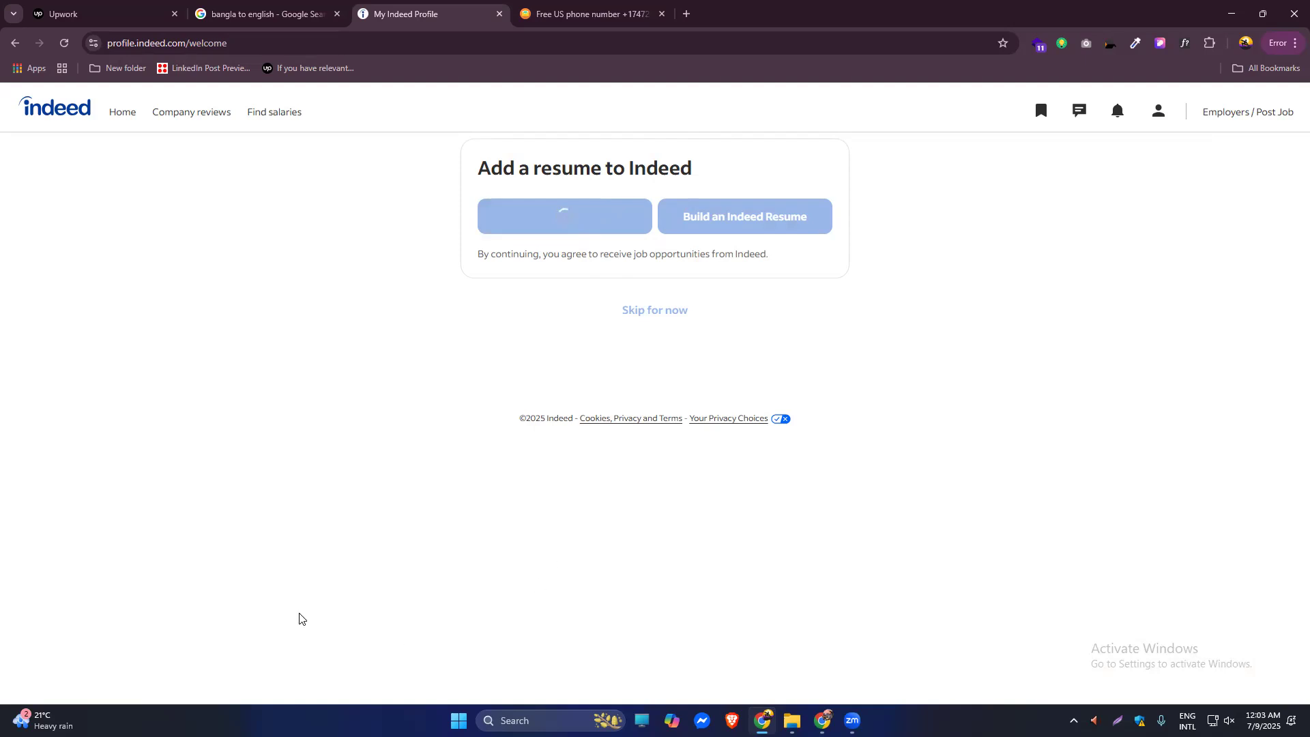
left_click(63, 43)
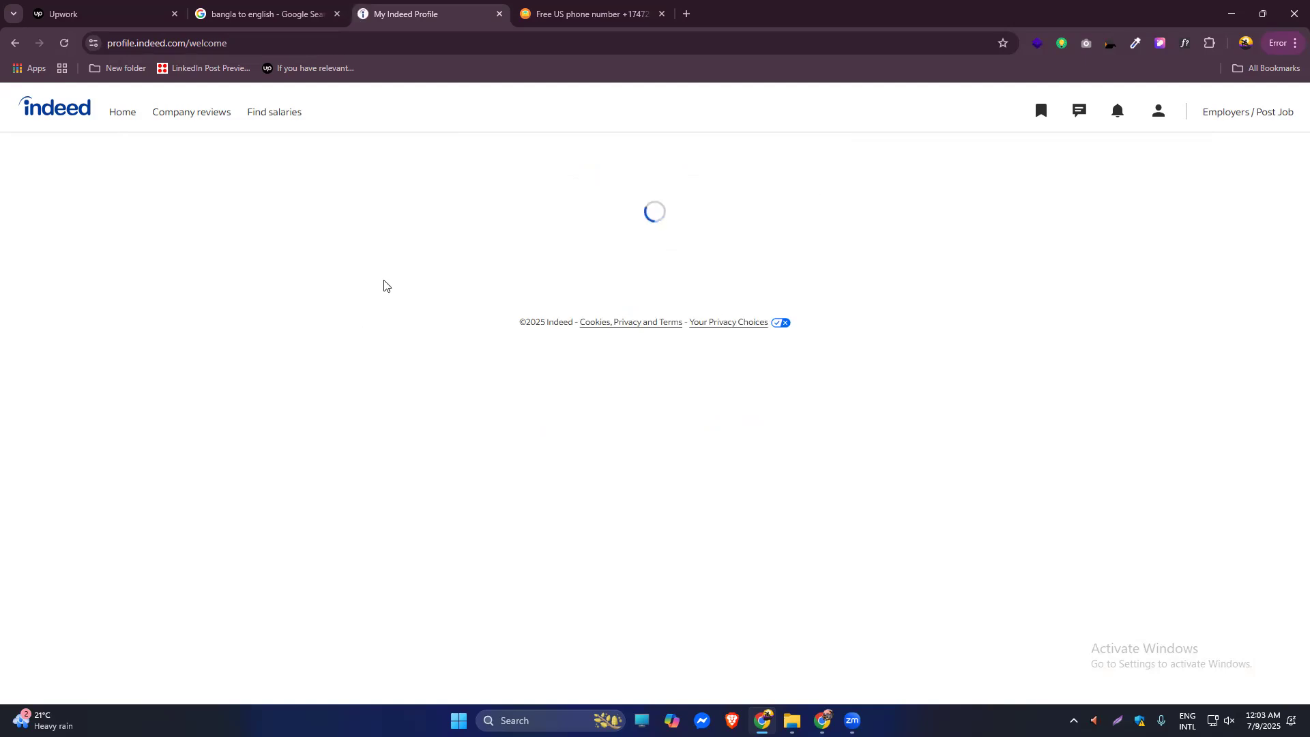
left_click(577, 213)
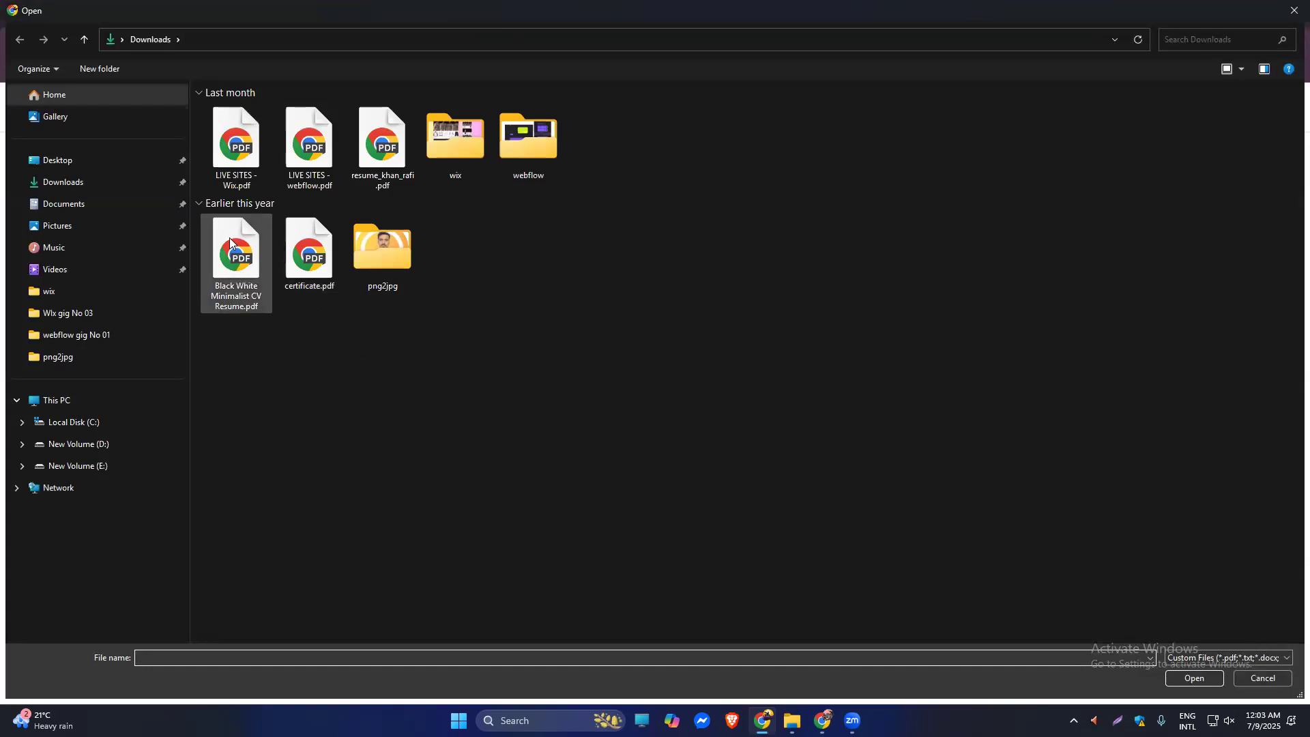
double_click(381, 162)
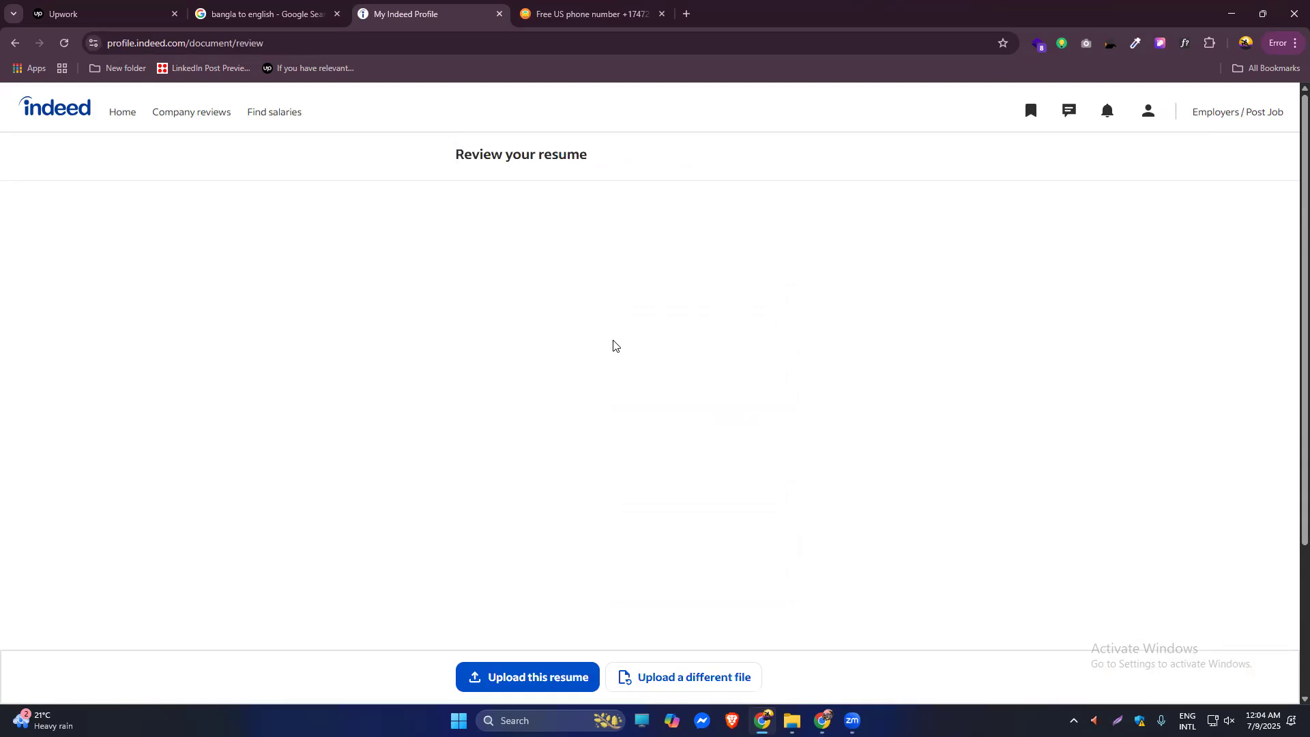
Look over the uploaded resume preview and save it to the profile.
scroll(1290, 450, "down", 1)
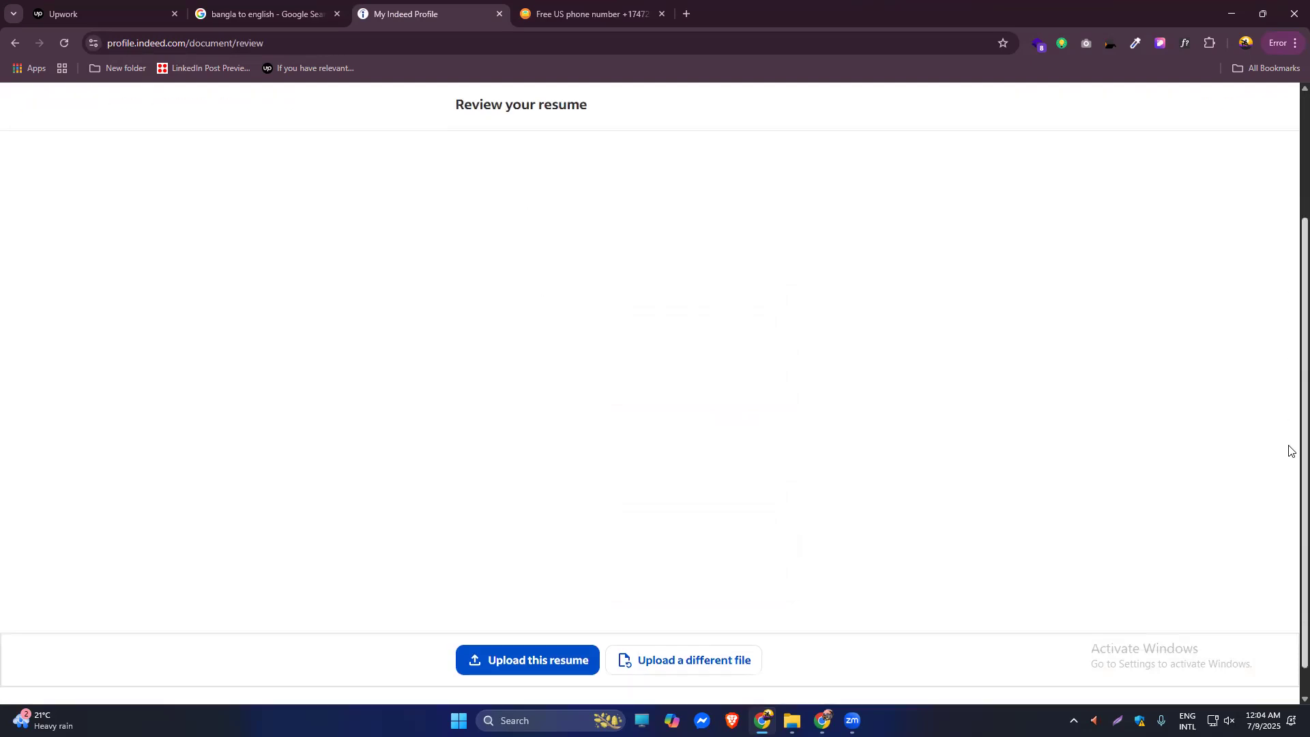
scroll(1290, 478, "up", 1)
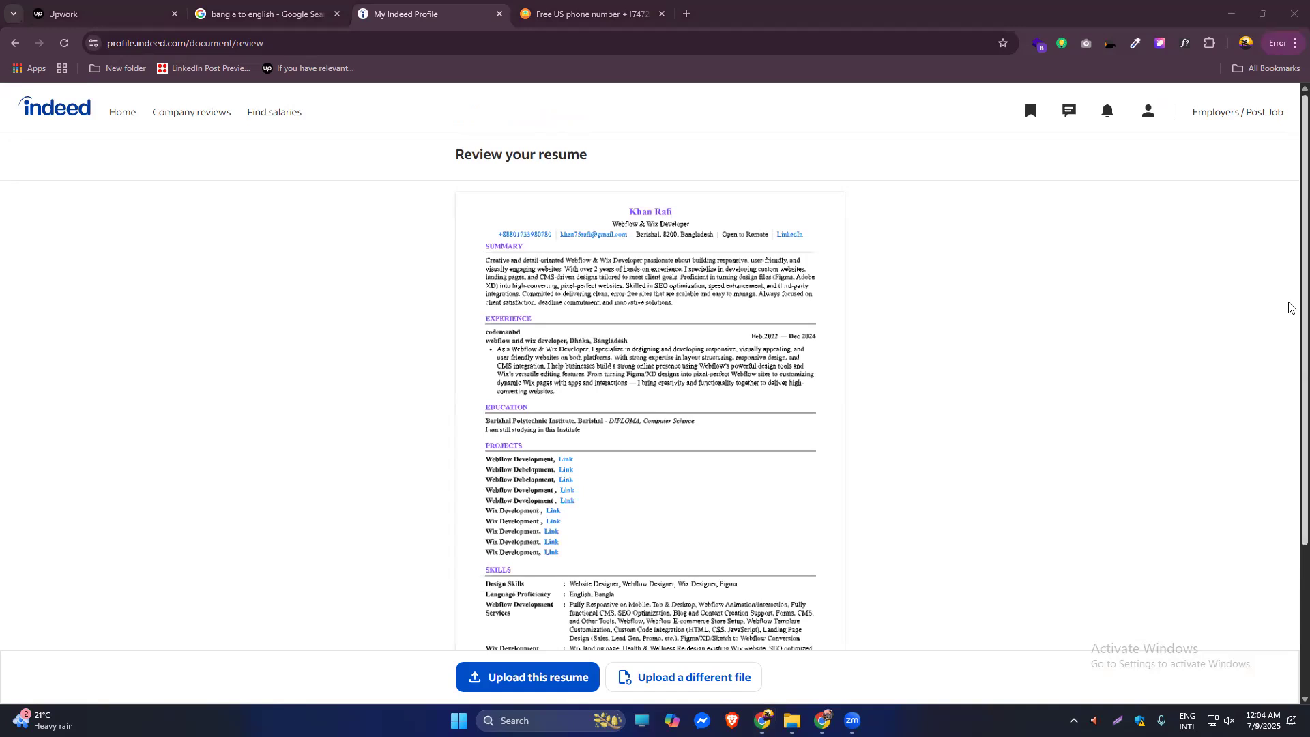
scroll(1290, 321, "down", 2)
scroll(1290, 341, "down", 2)
scroll(1290, 334, "up", 2)
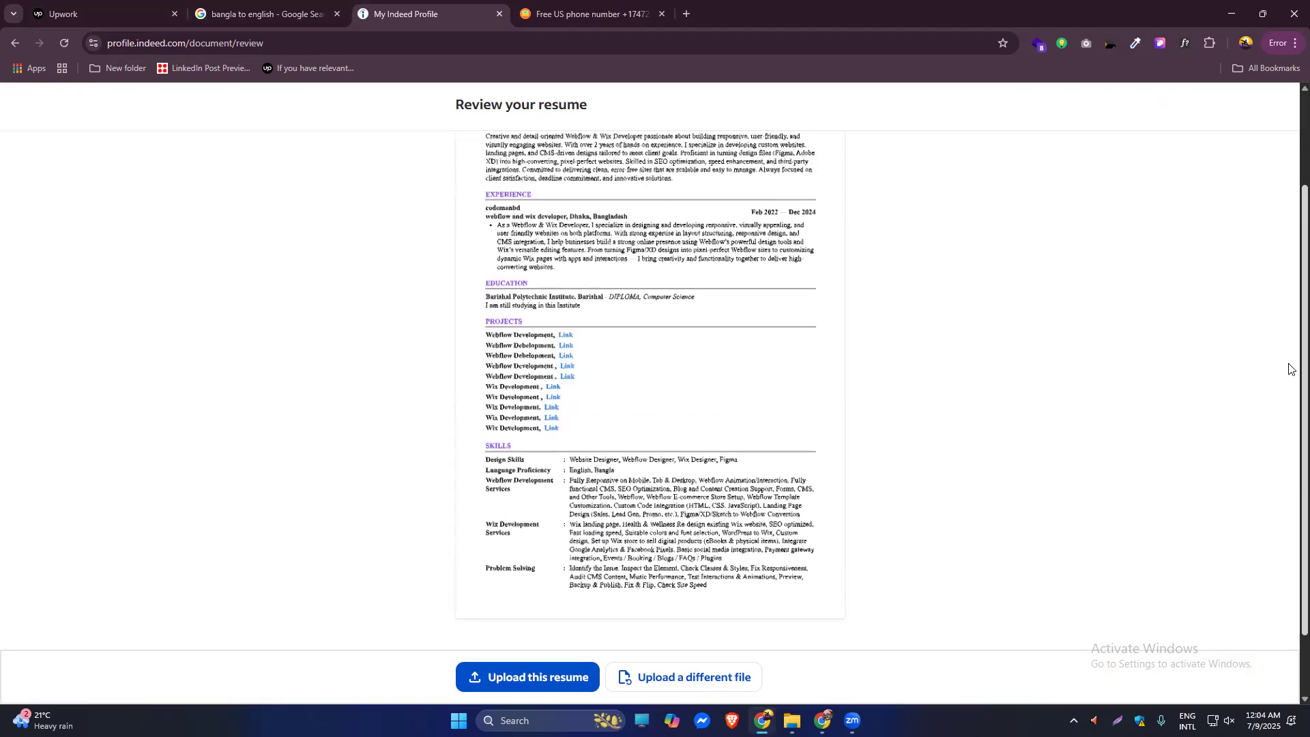
scroll(1292, 434, "down", 2)
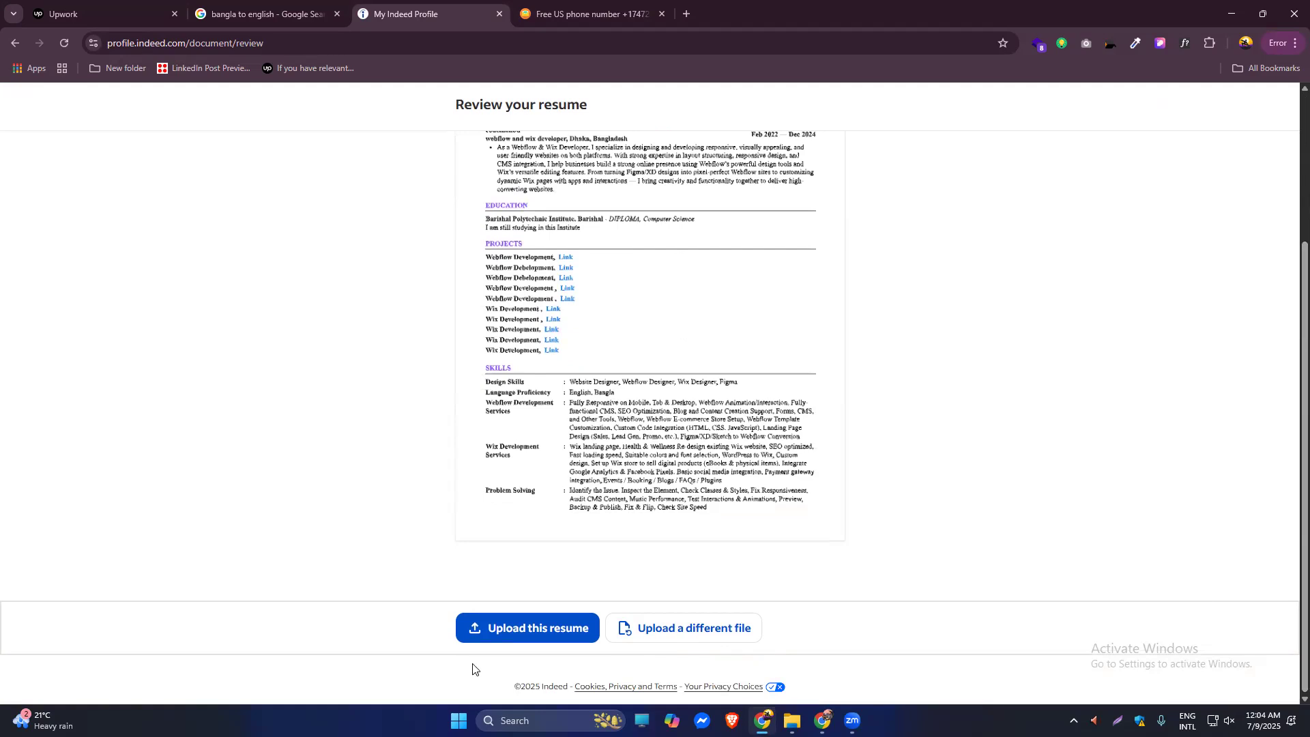
left_click(531, 633)
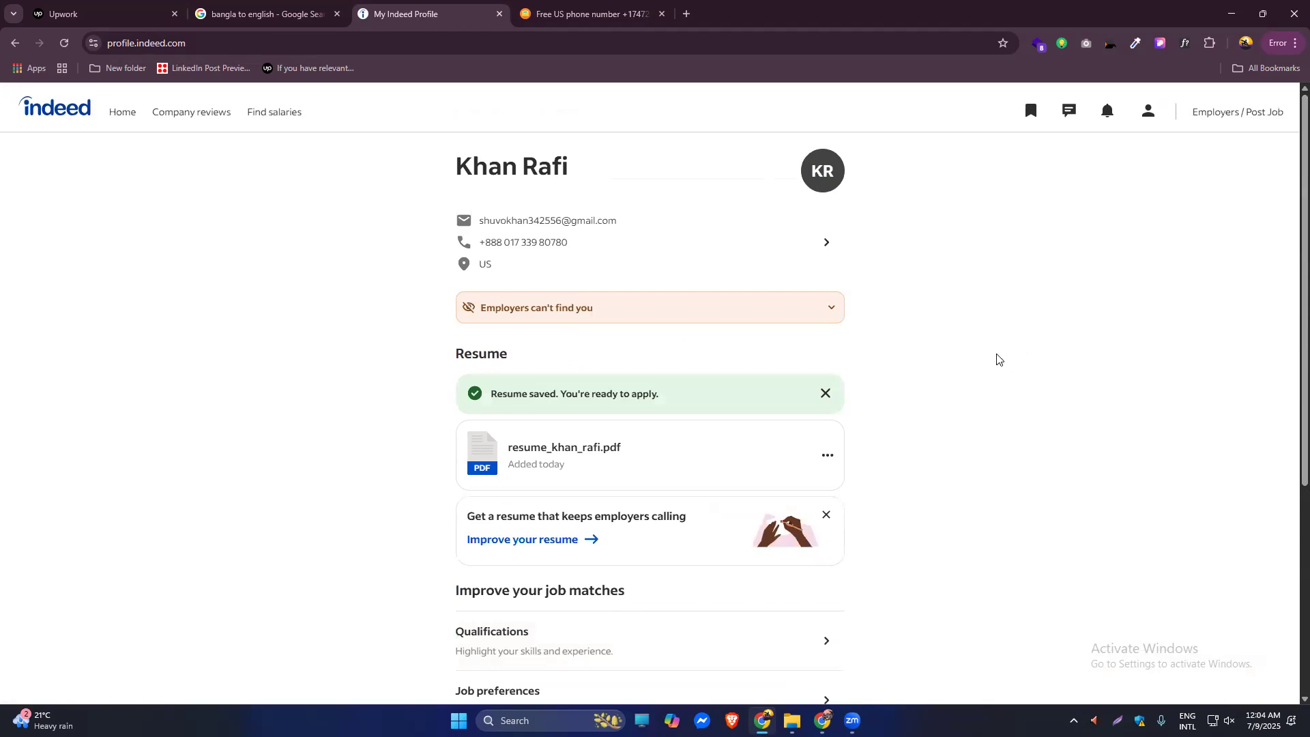
Set profile visibility to 'Employers can find you' and save it.
left_click(623, 307)
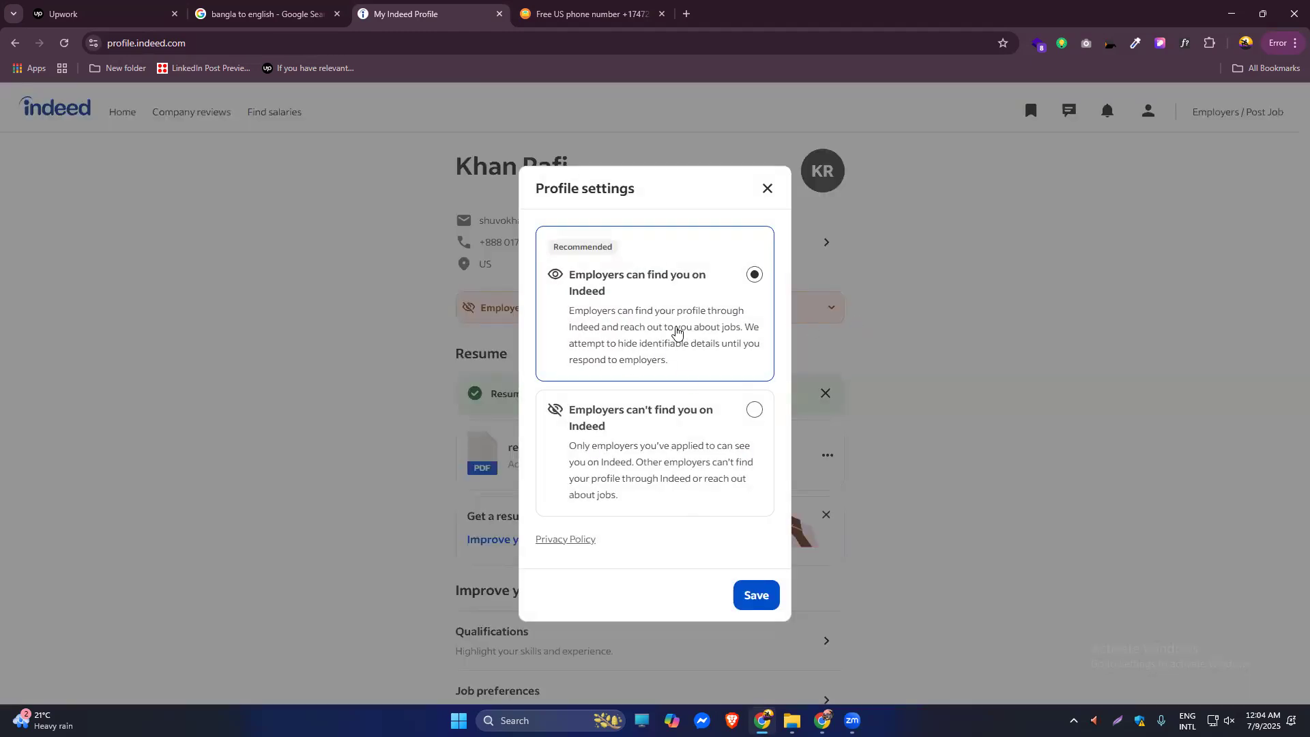
left_click(750, 594)
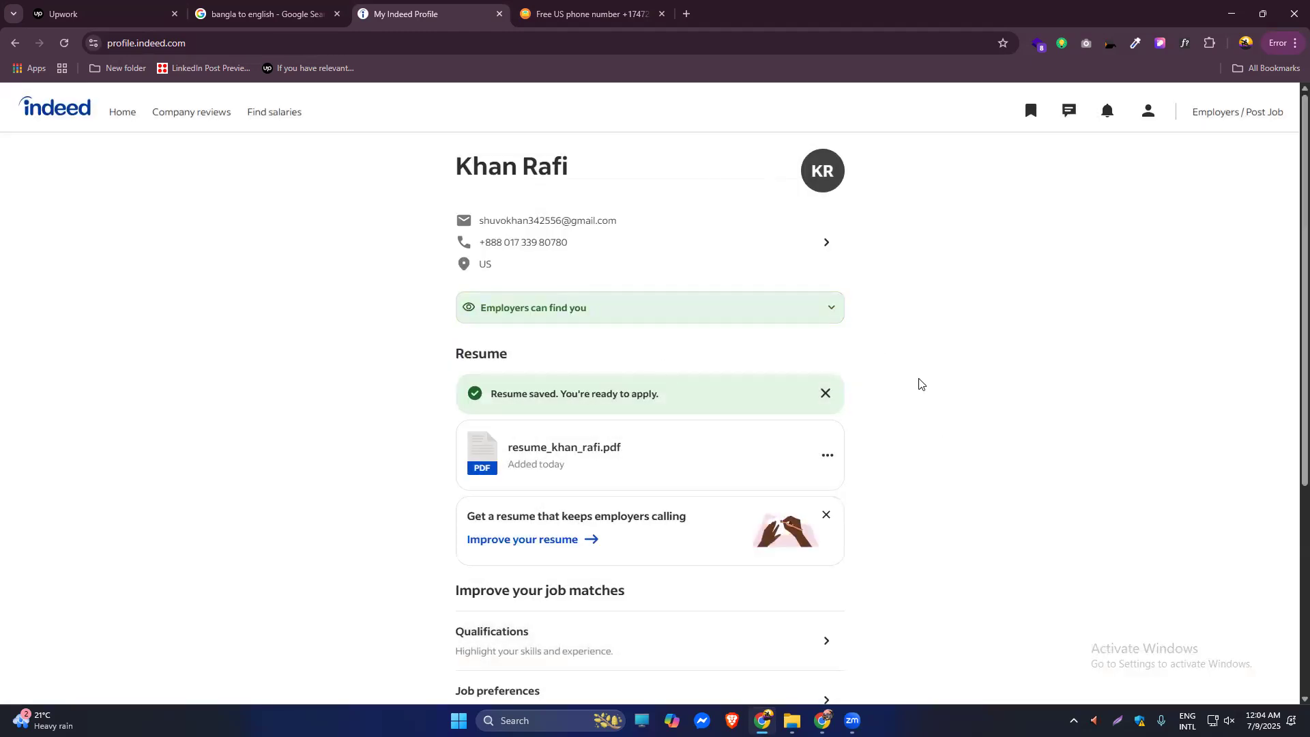
scroll(919, 383, "down", 5)
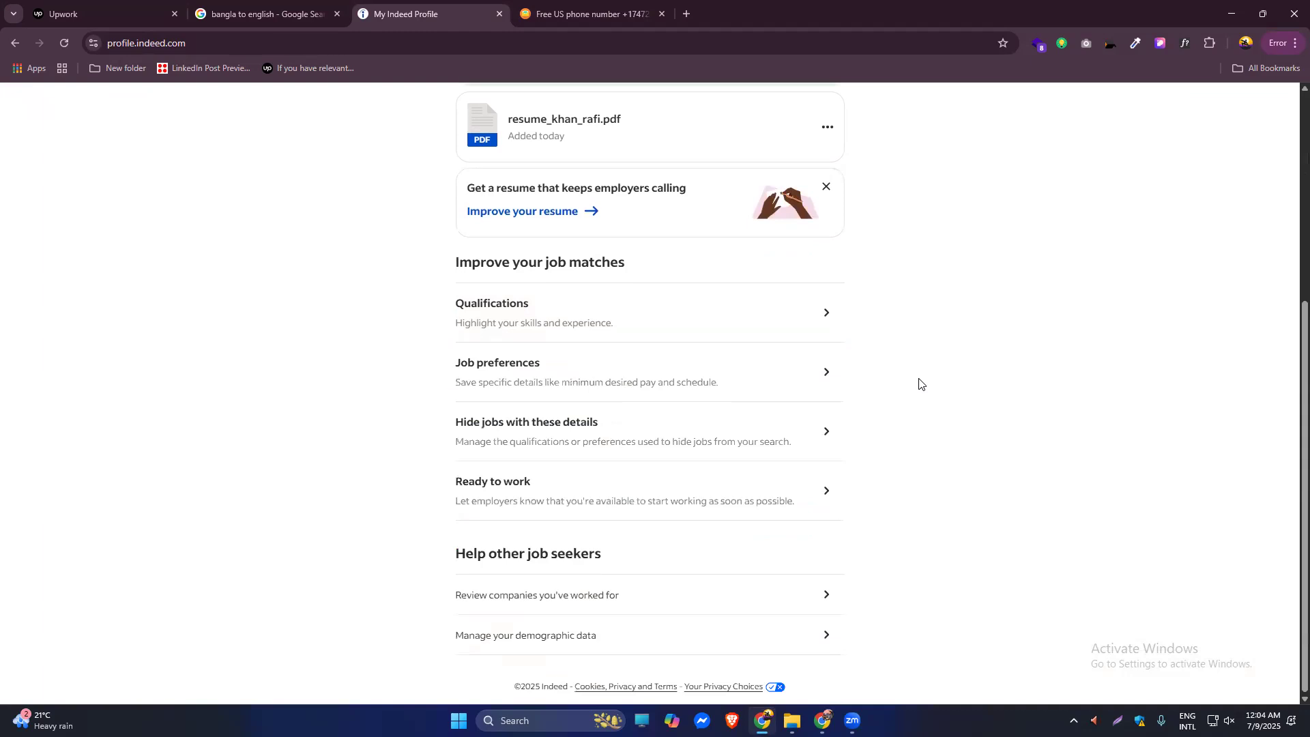
scroll(906, 277, "up", 5)
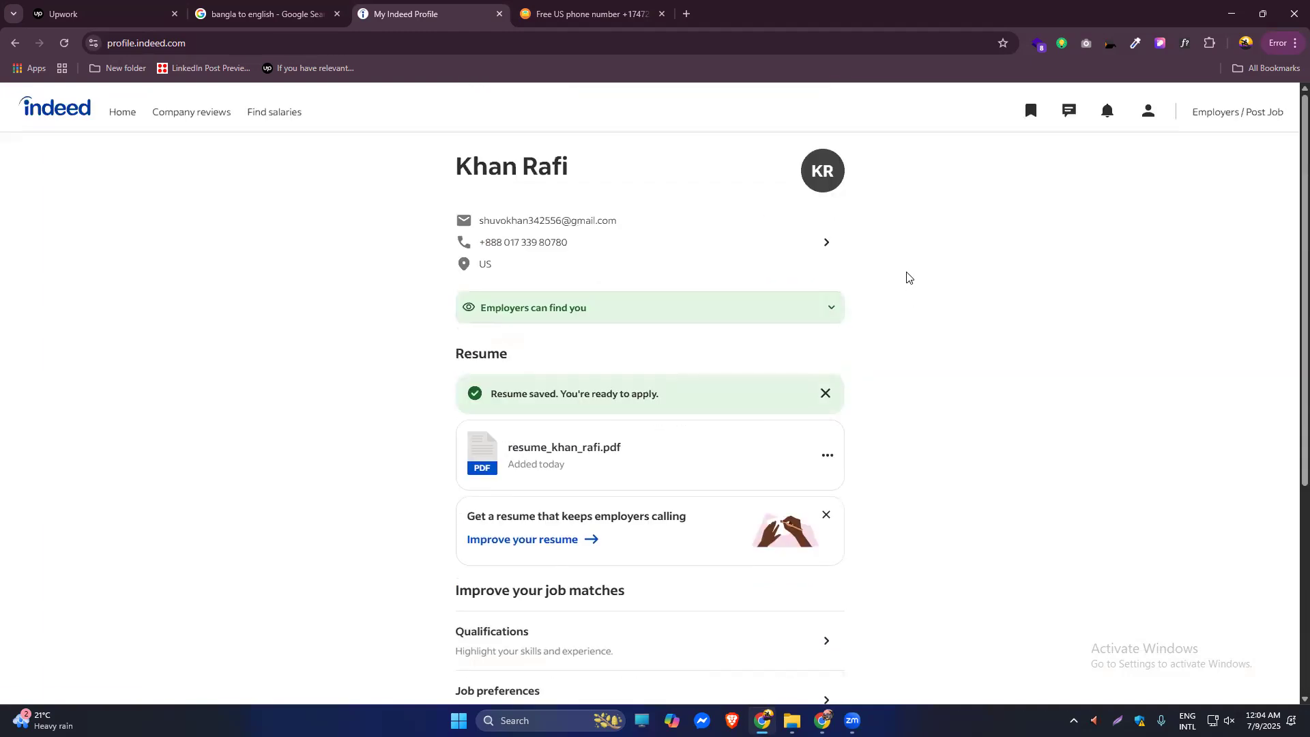
Return to the Indeed job search home page.
left_click(1148, 111)
left_click(84, 202)
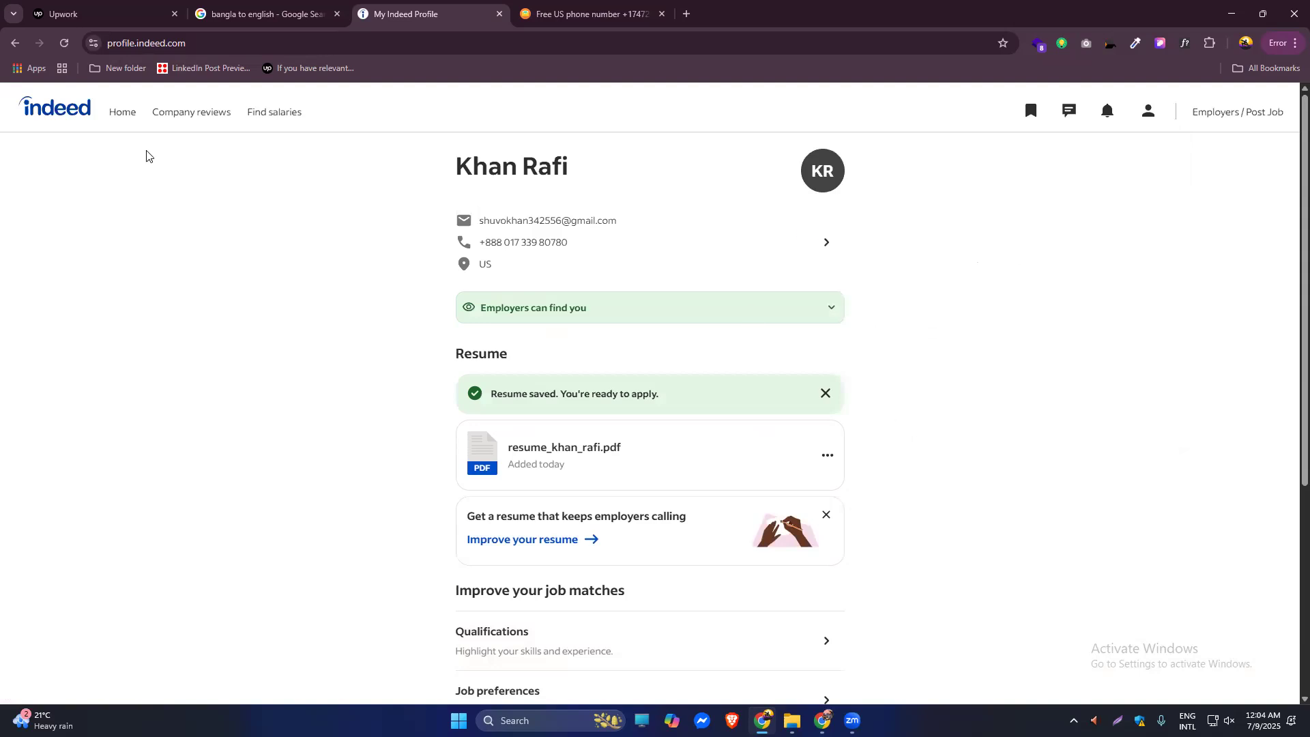
left_click(44, 101)
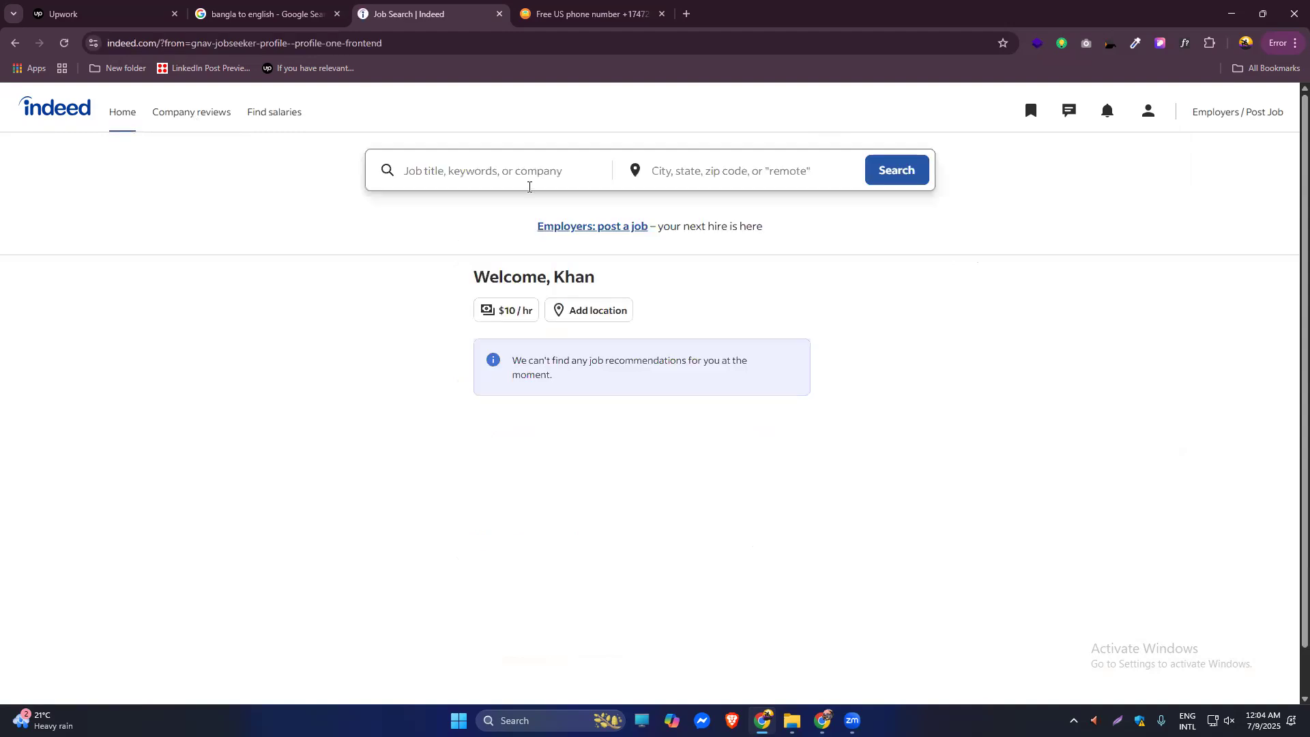
Search for web developer jobs with Remote as the location.
left_click(443, 173)
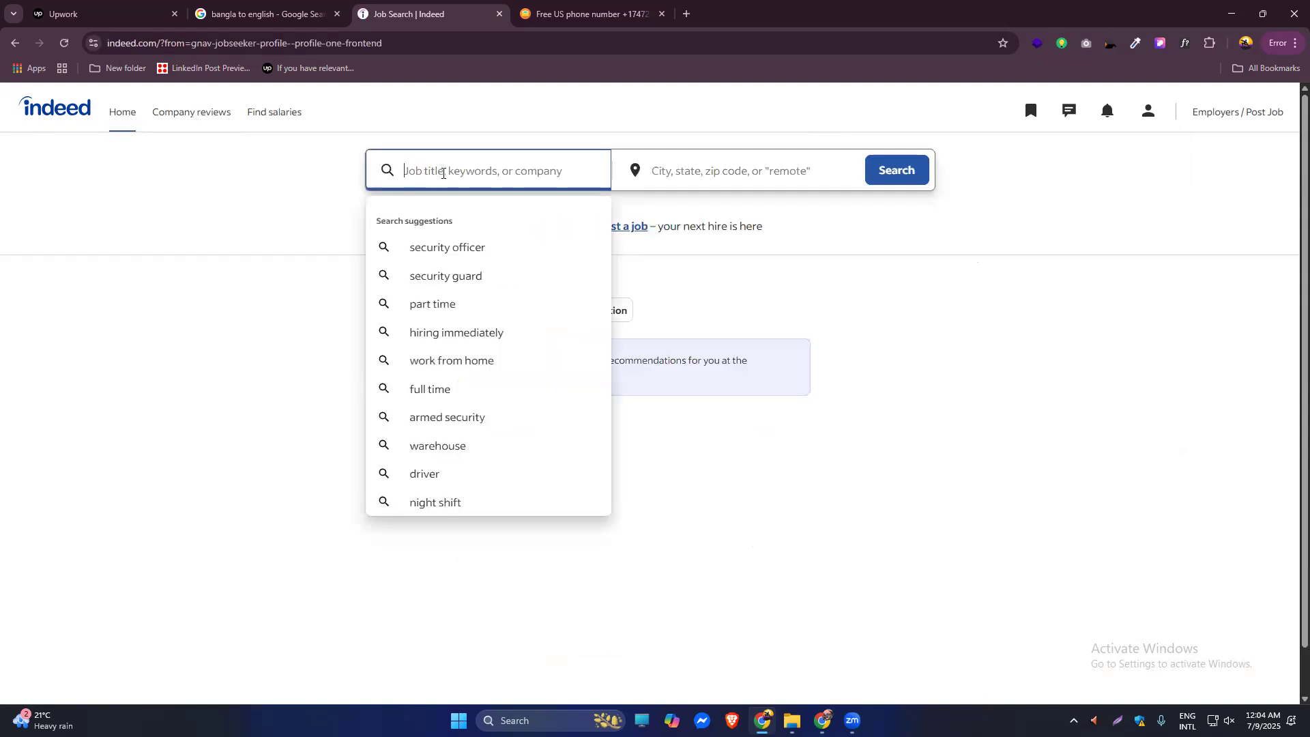
type("web de")
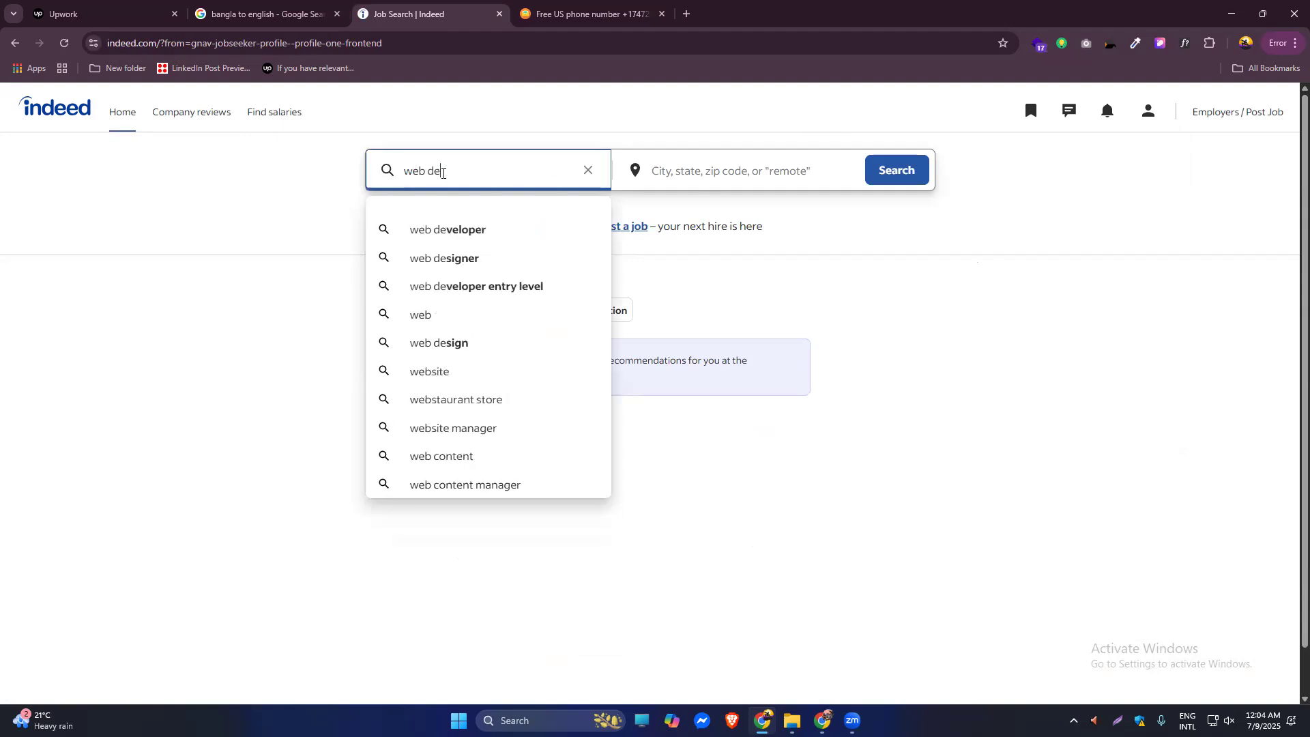
type("v")
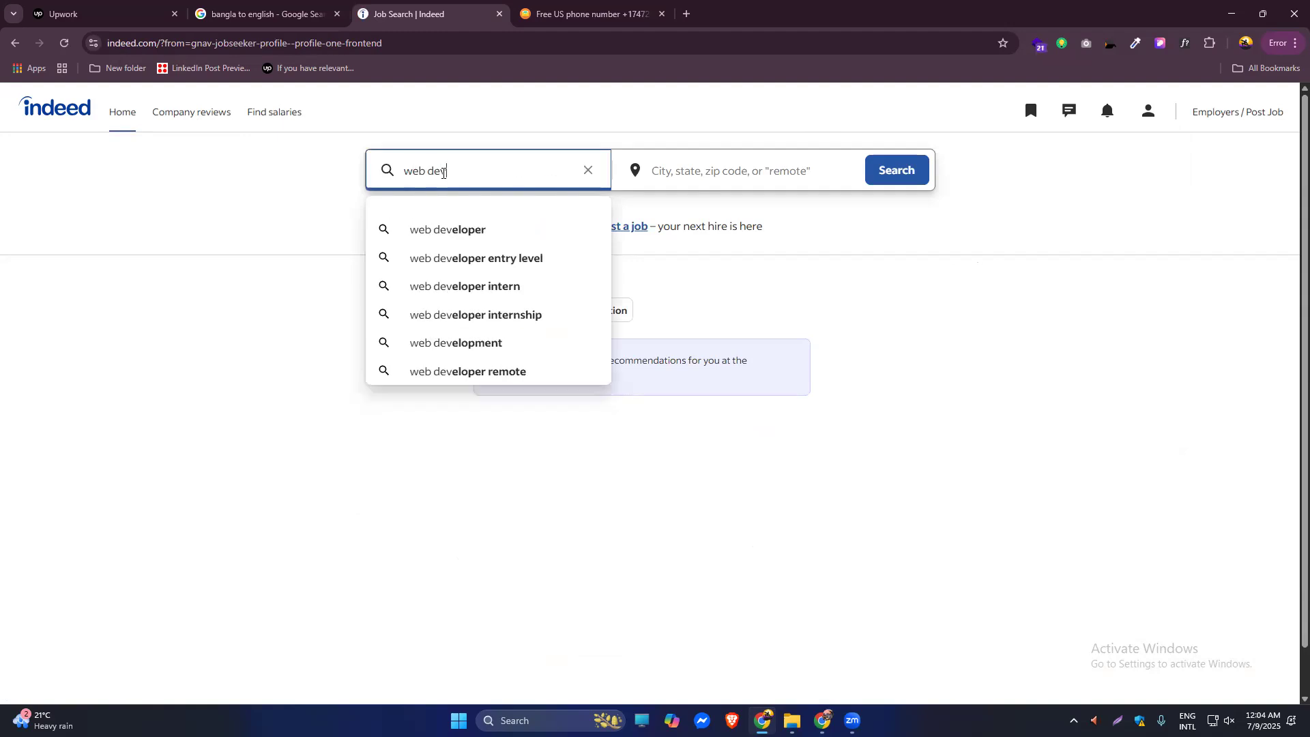
left_click(437, 230)
left_click(674, 231)
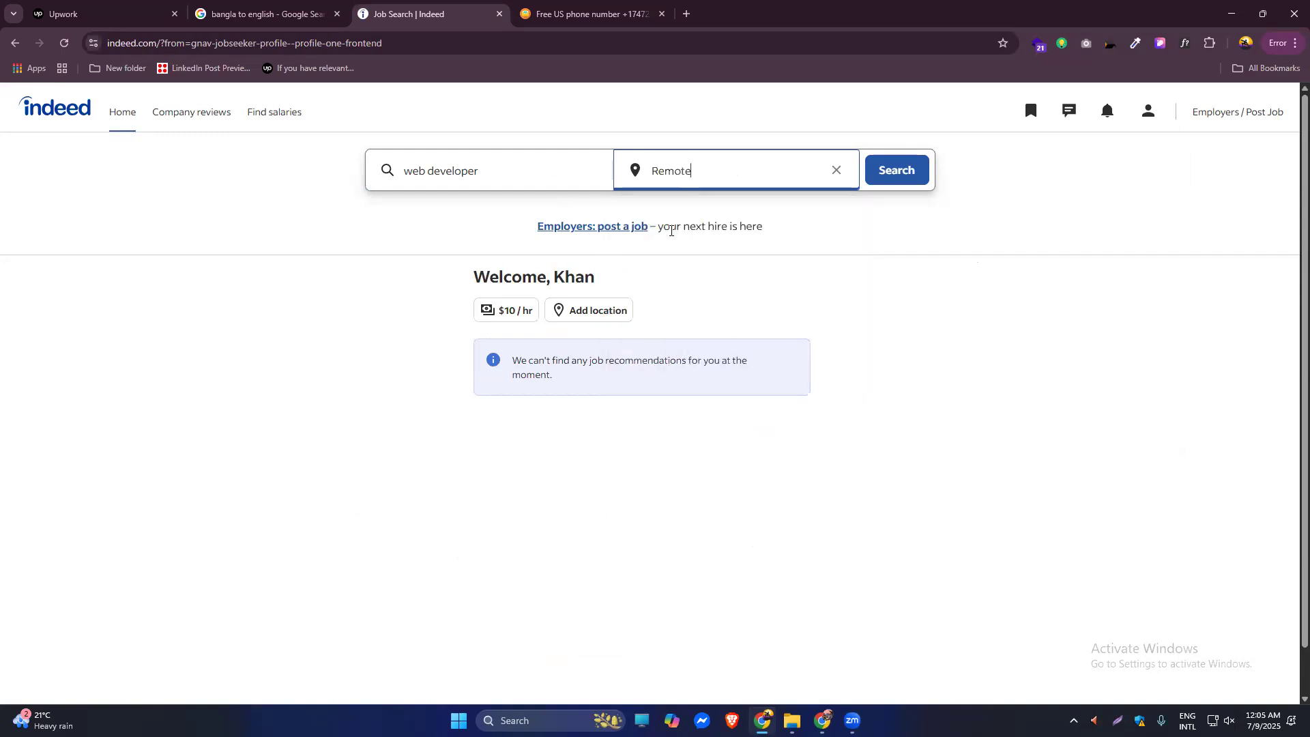
left_click(894, 172)
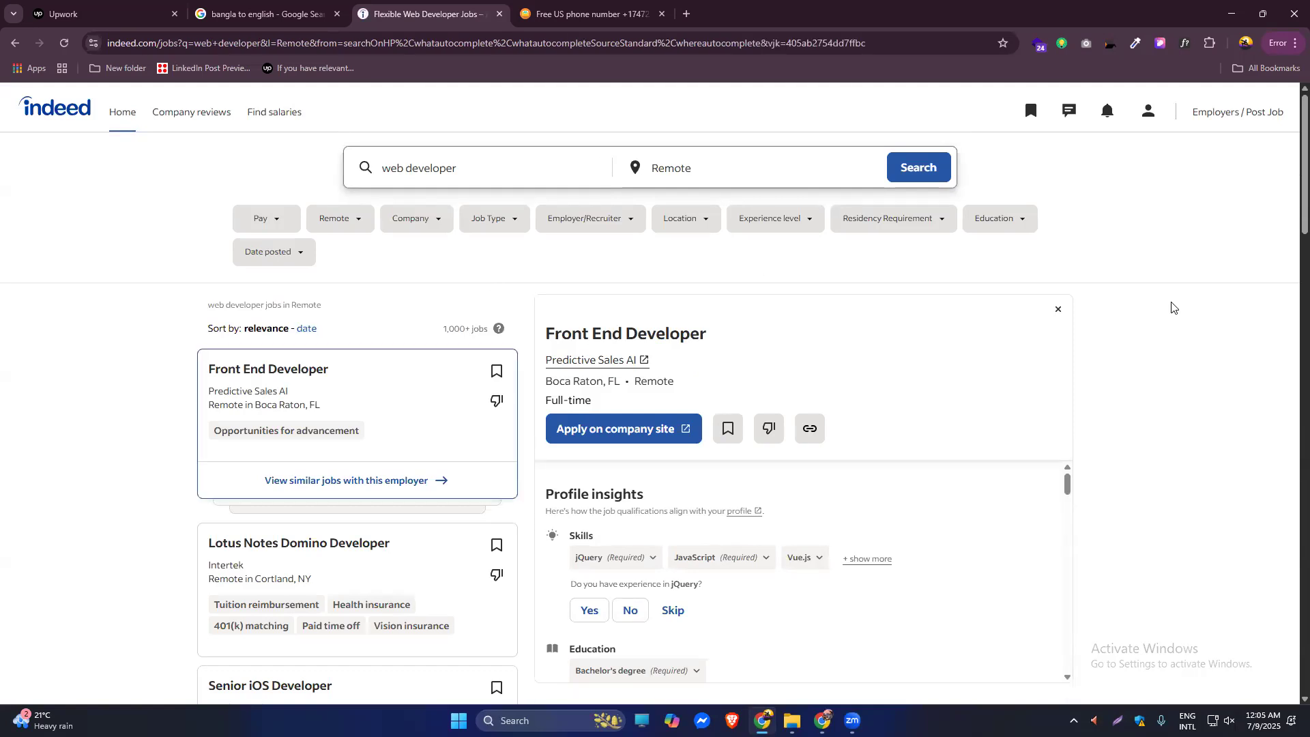
Change the search keywords to web designer, keeping Remote as the location.
scroll(1002, 354, "down", 20)
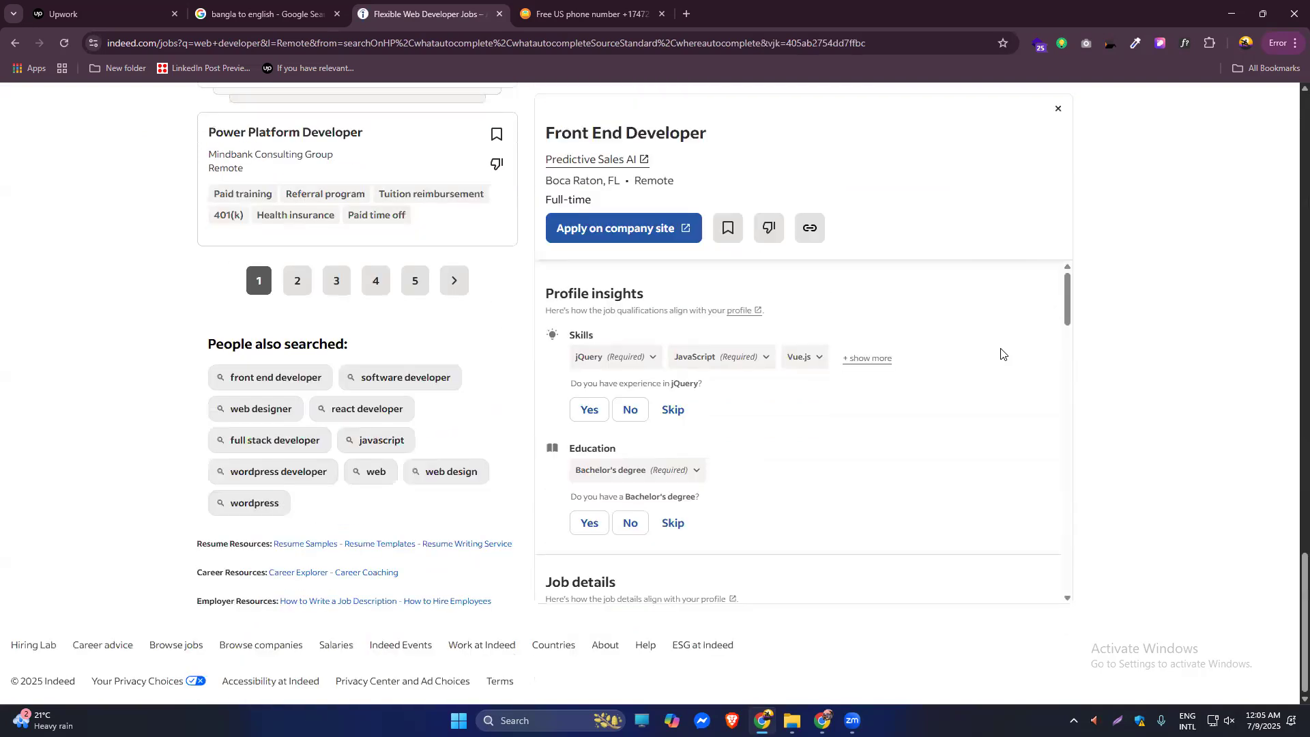
scroll(1001, 352, "down", 15)
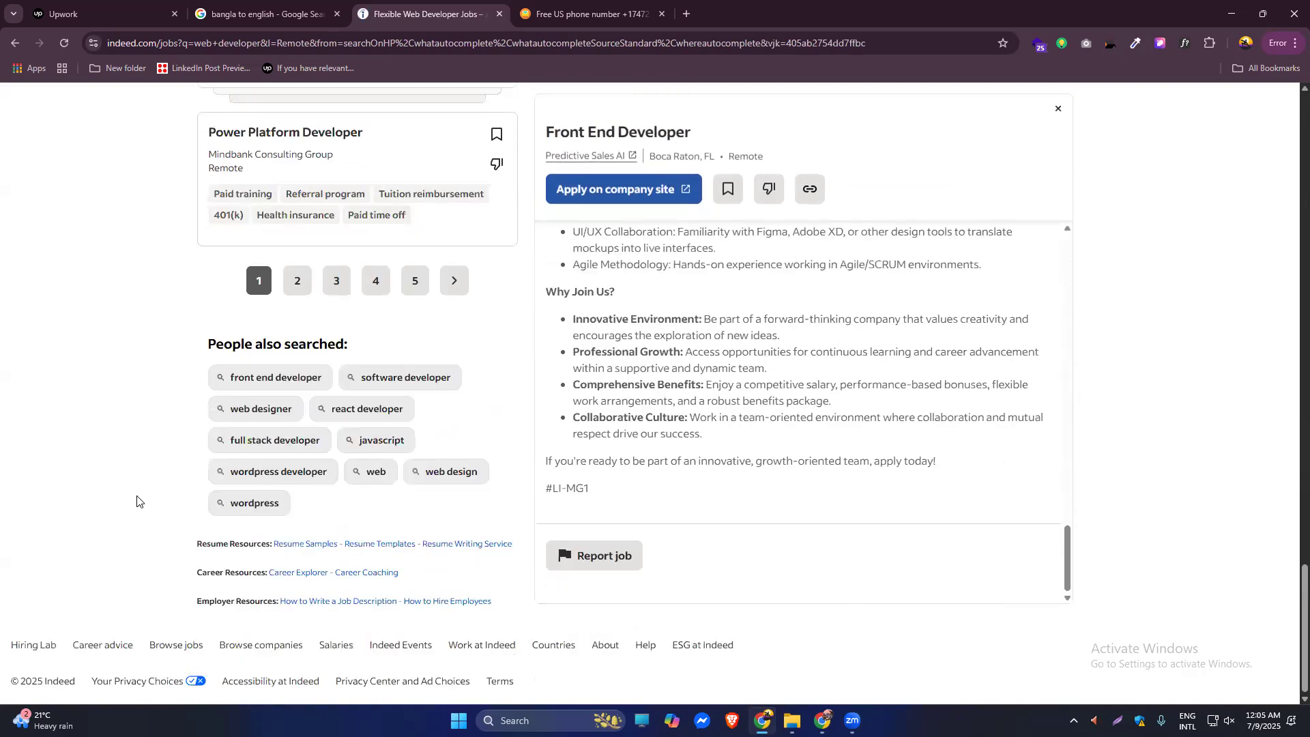
scroll(92, 436, "up", 20)
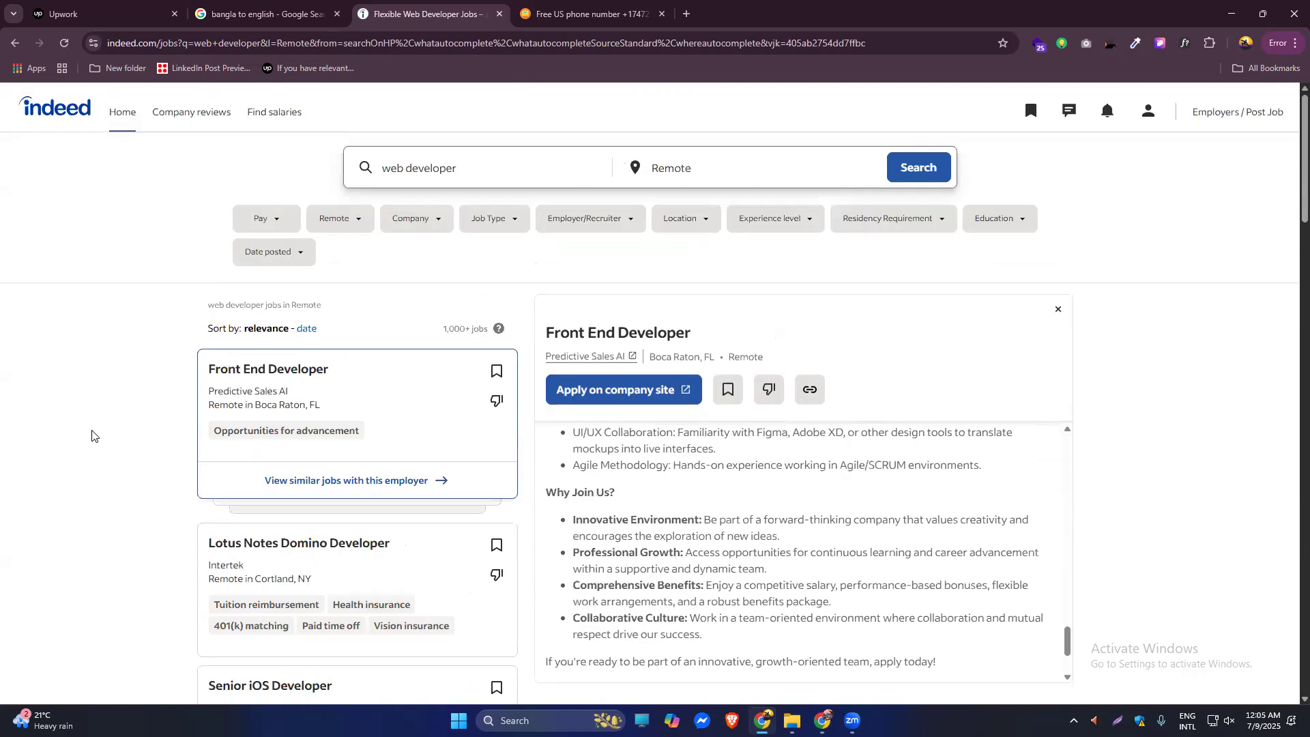
double_click(421, 168)
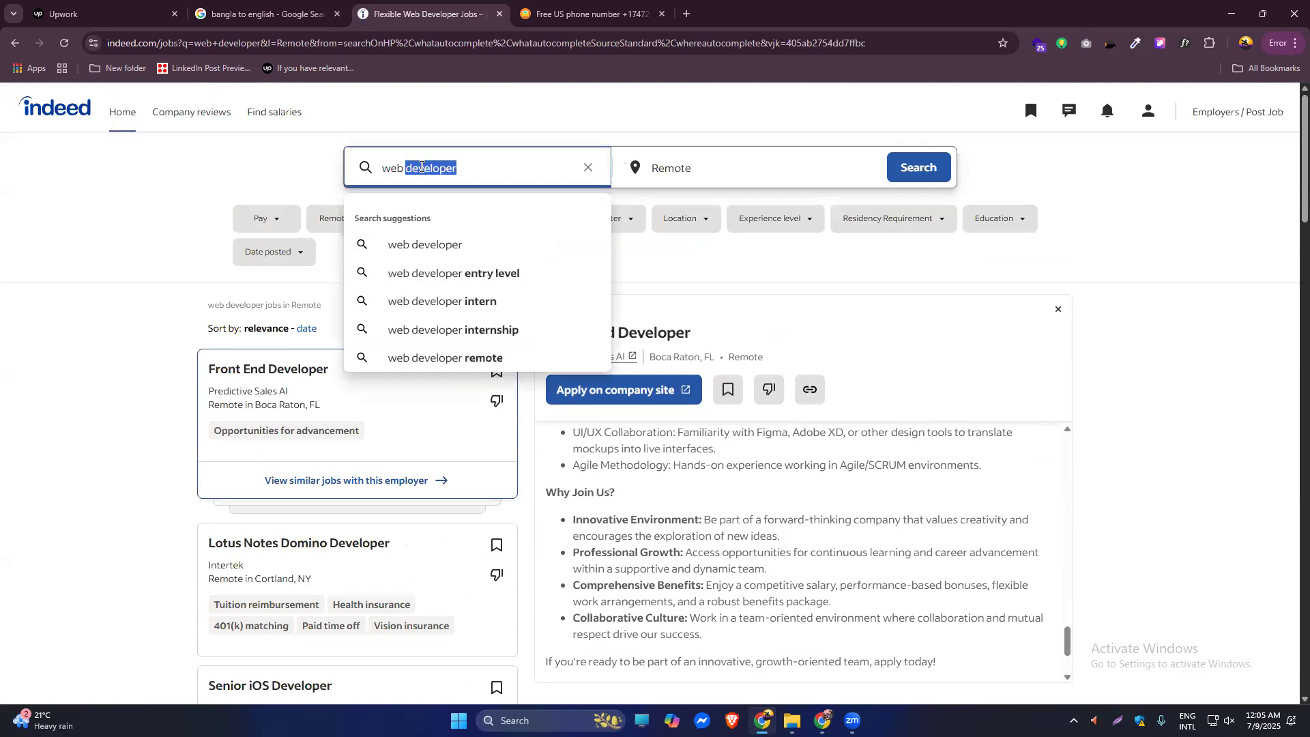
type("desi")
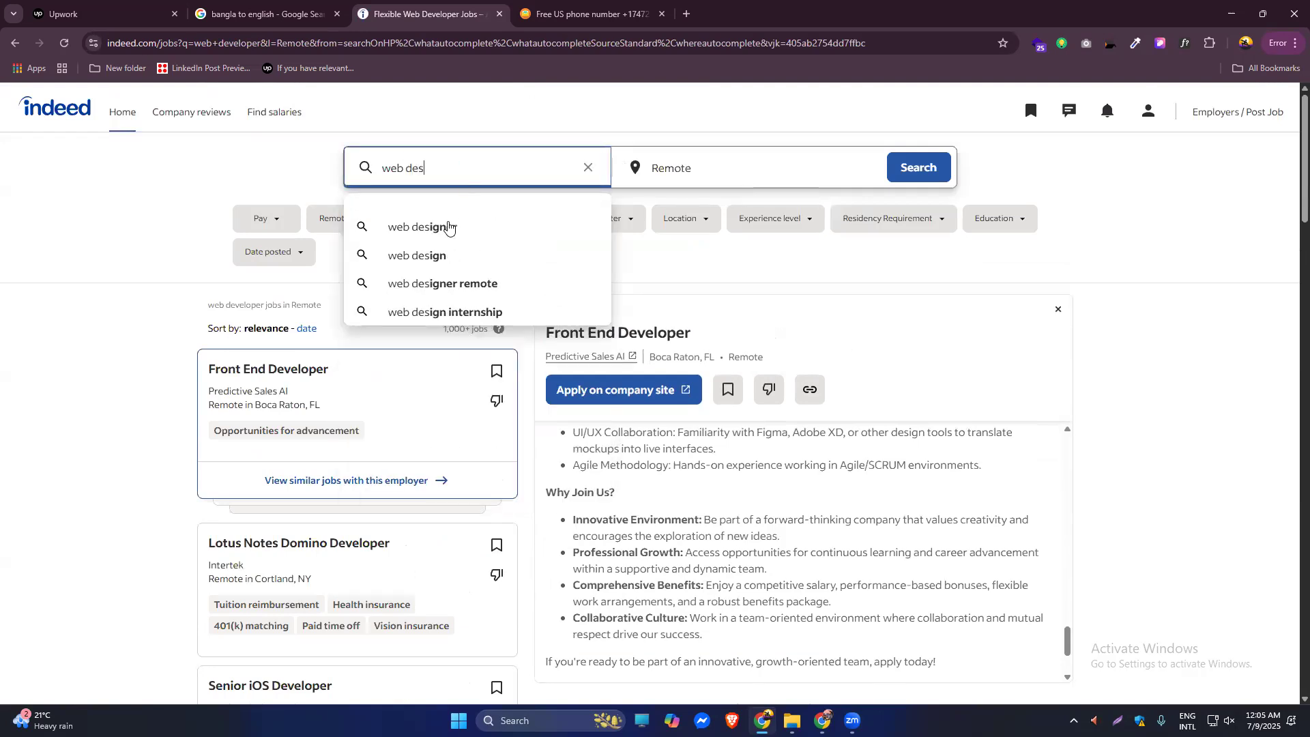
left_click(445, 226)
left_click(695, 235)
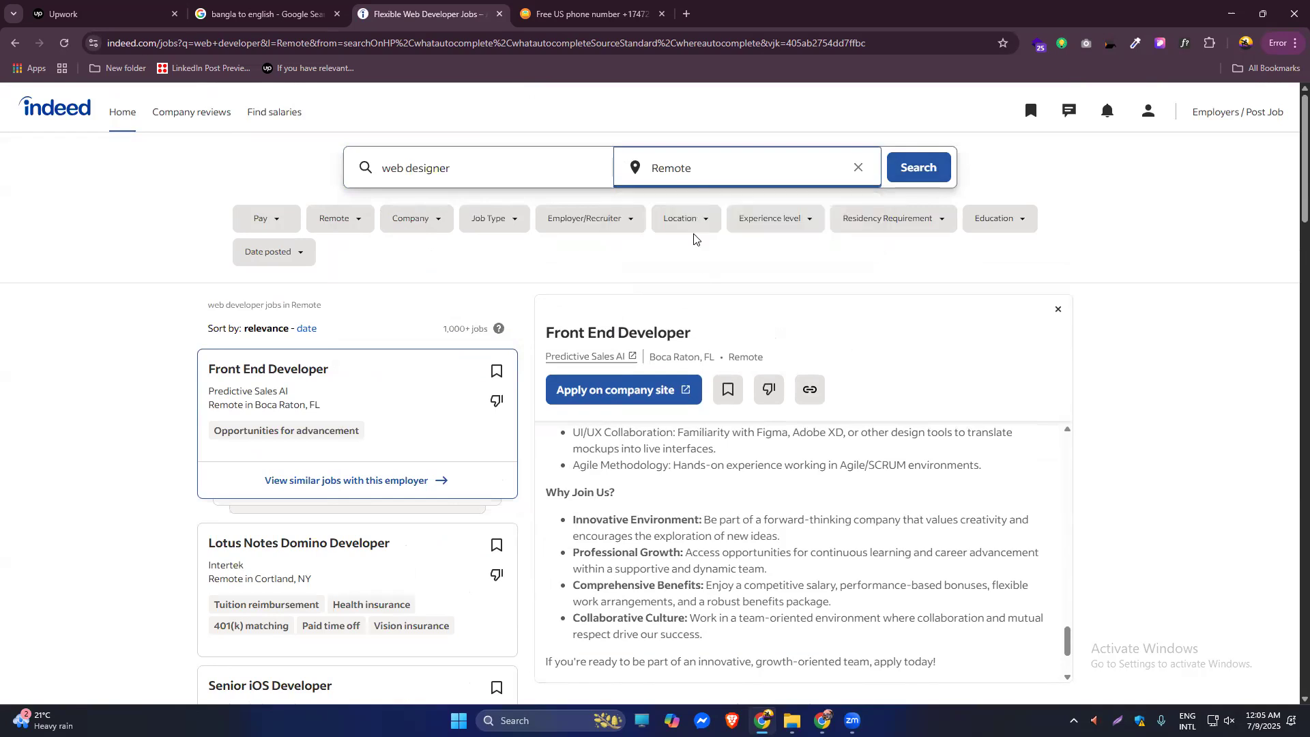
left_click(928, 162)
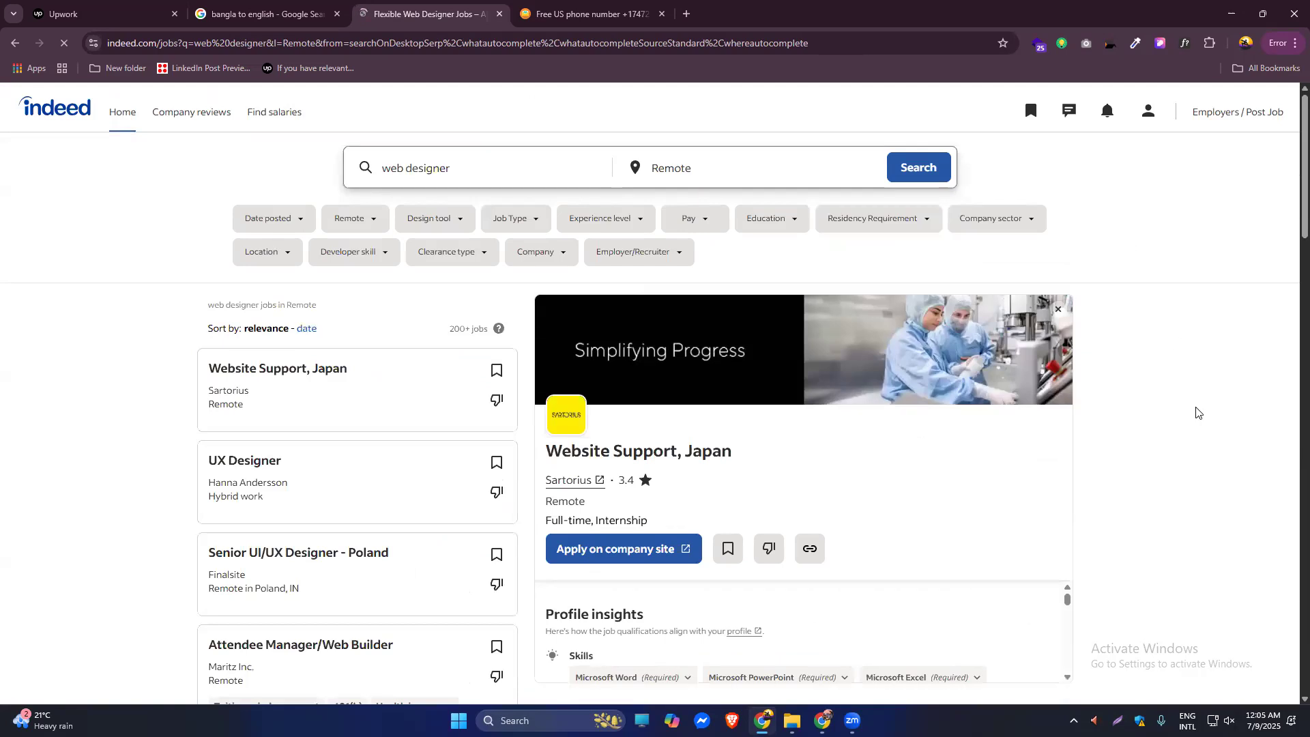
scroll(1196, 412, "down", 20)
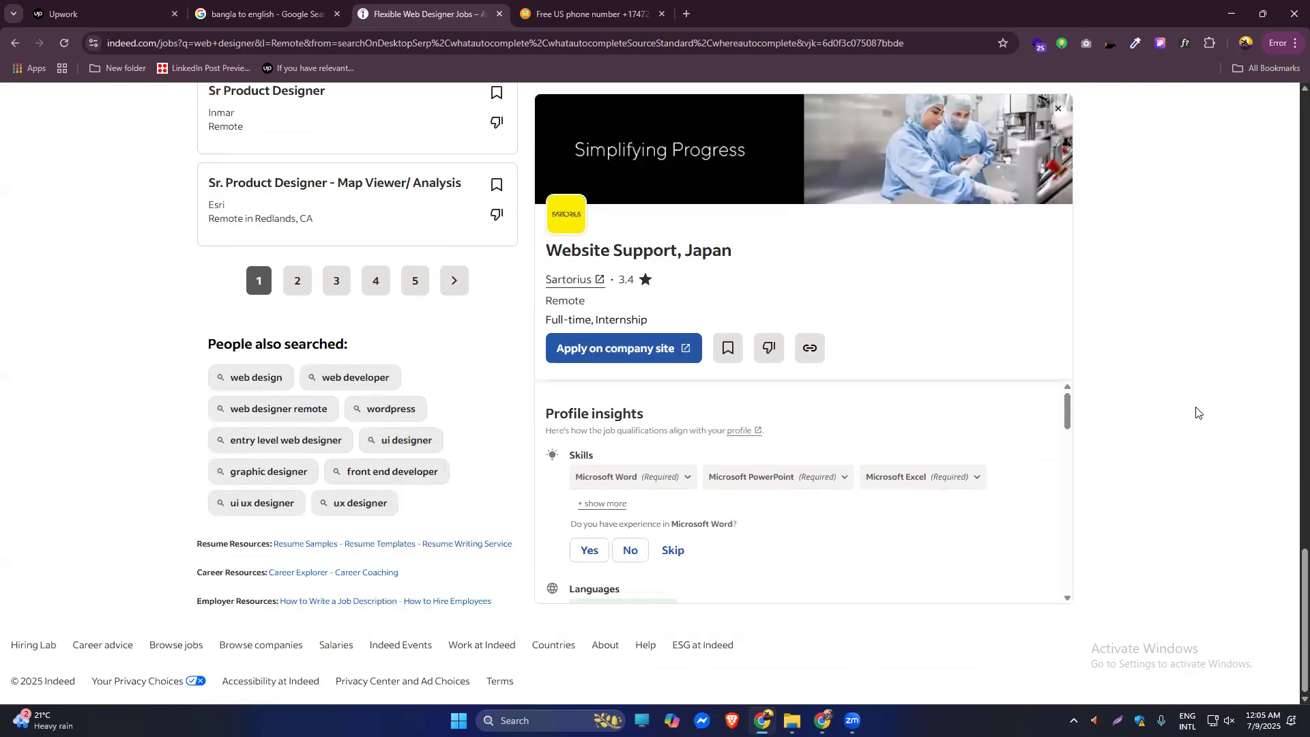
scroll(1197, 412, "up", 20)
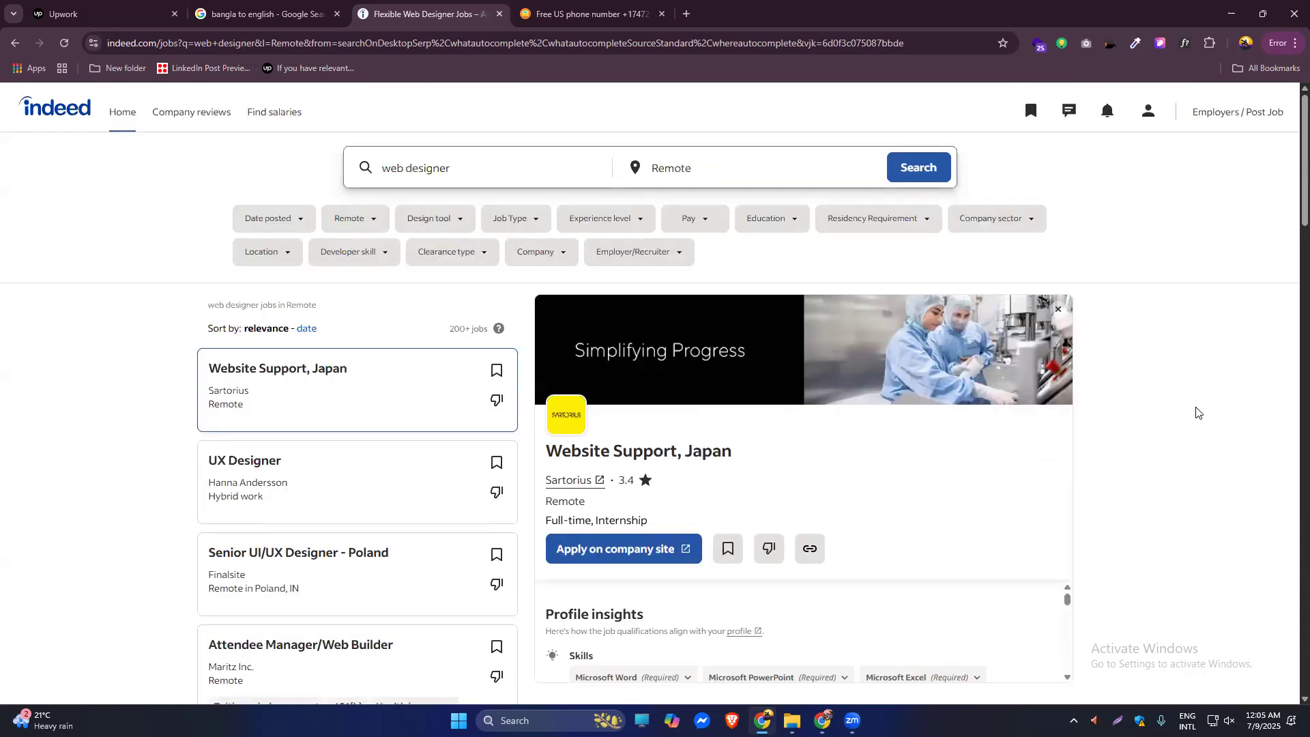
scroll(1196, 412, "down", 20)
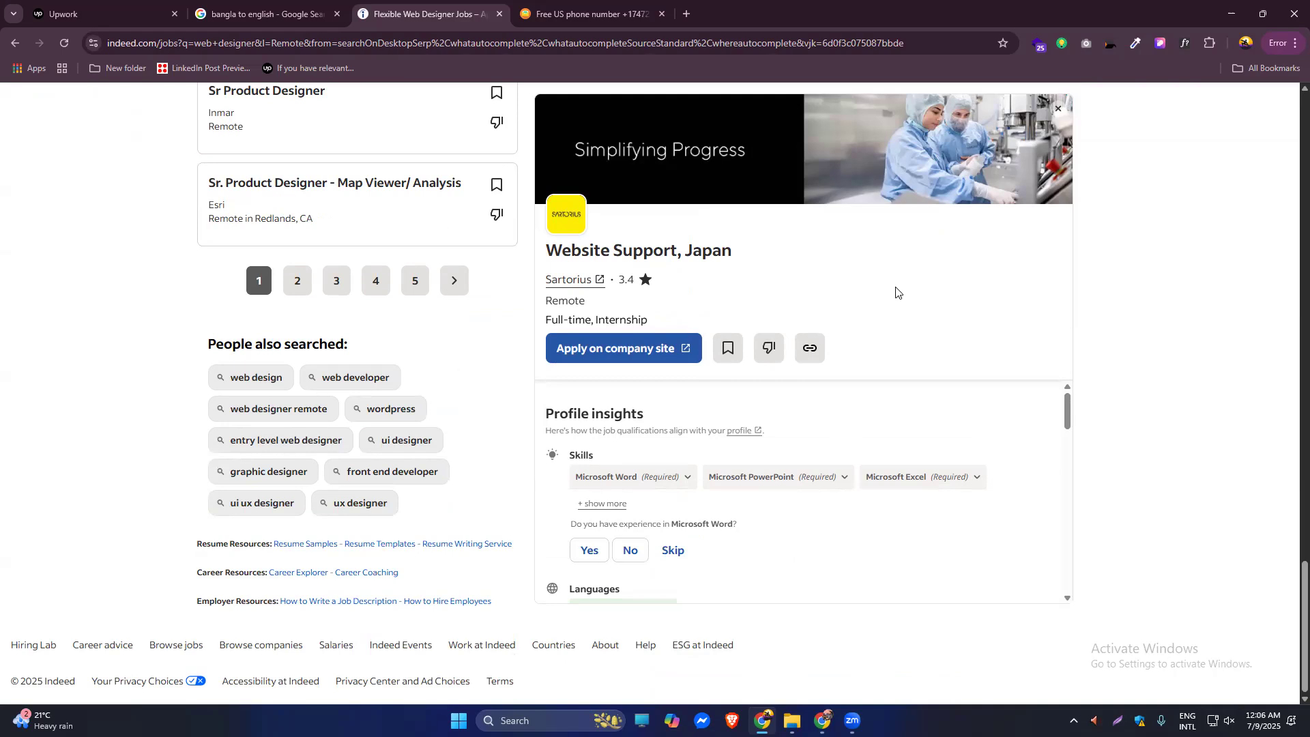
scroll(1130, 279, "up", 12)
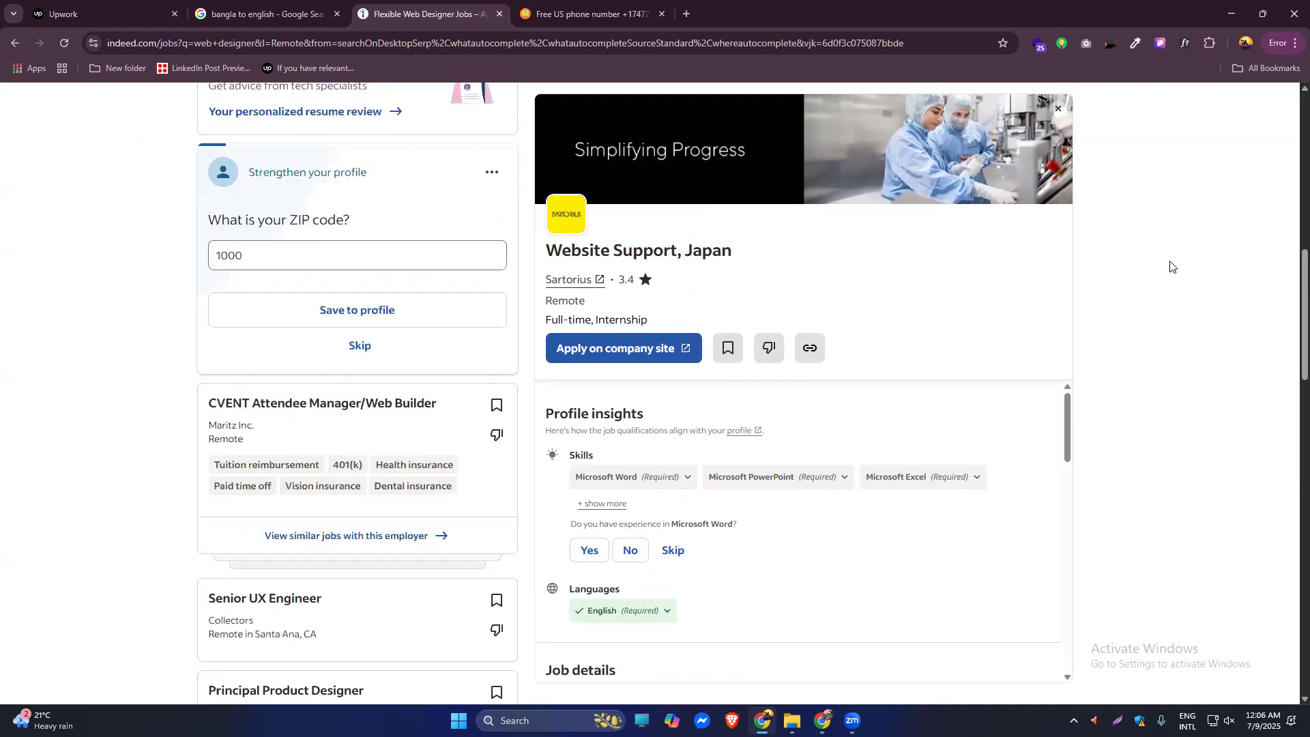
scroll(1170, 266, "up", 5)
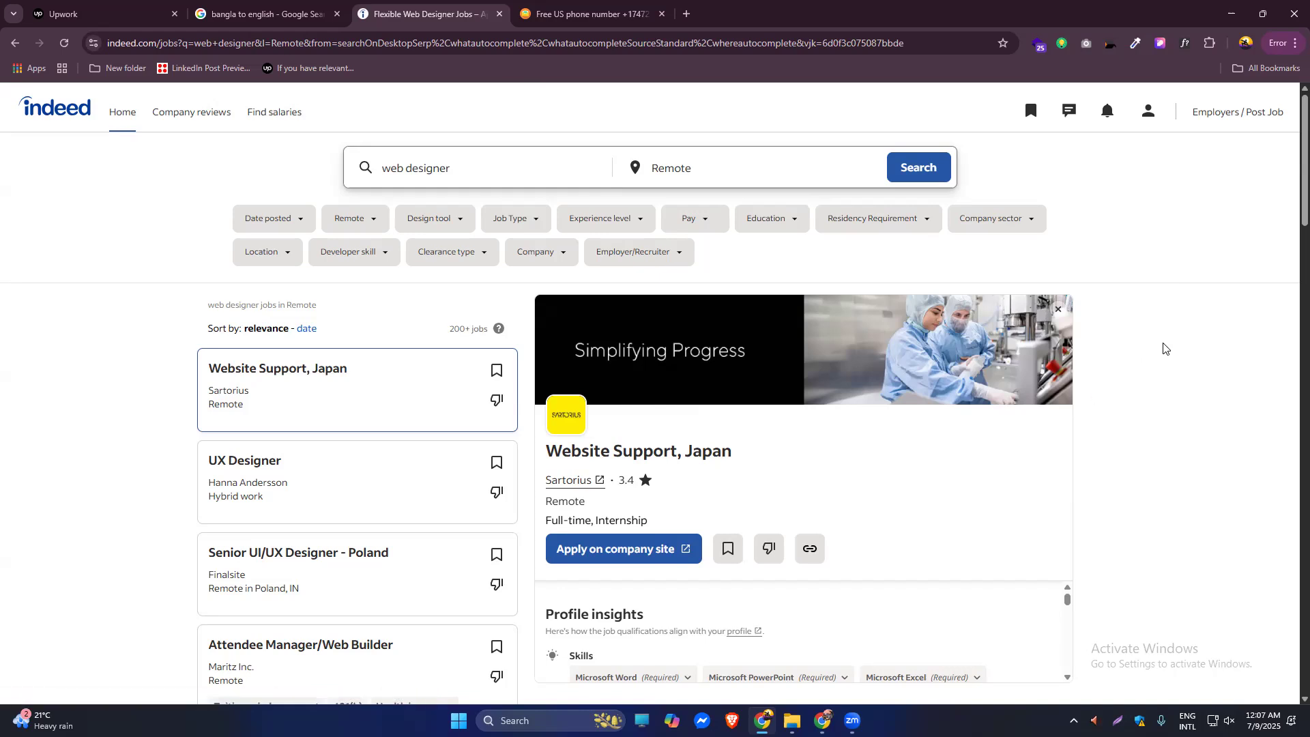
Read through the Sartorius Website Support, Japan job description and its responsibilities.
scroll(1164, 348, "down", 15)
scroll(1164, 349, "up", 15)
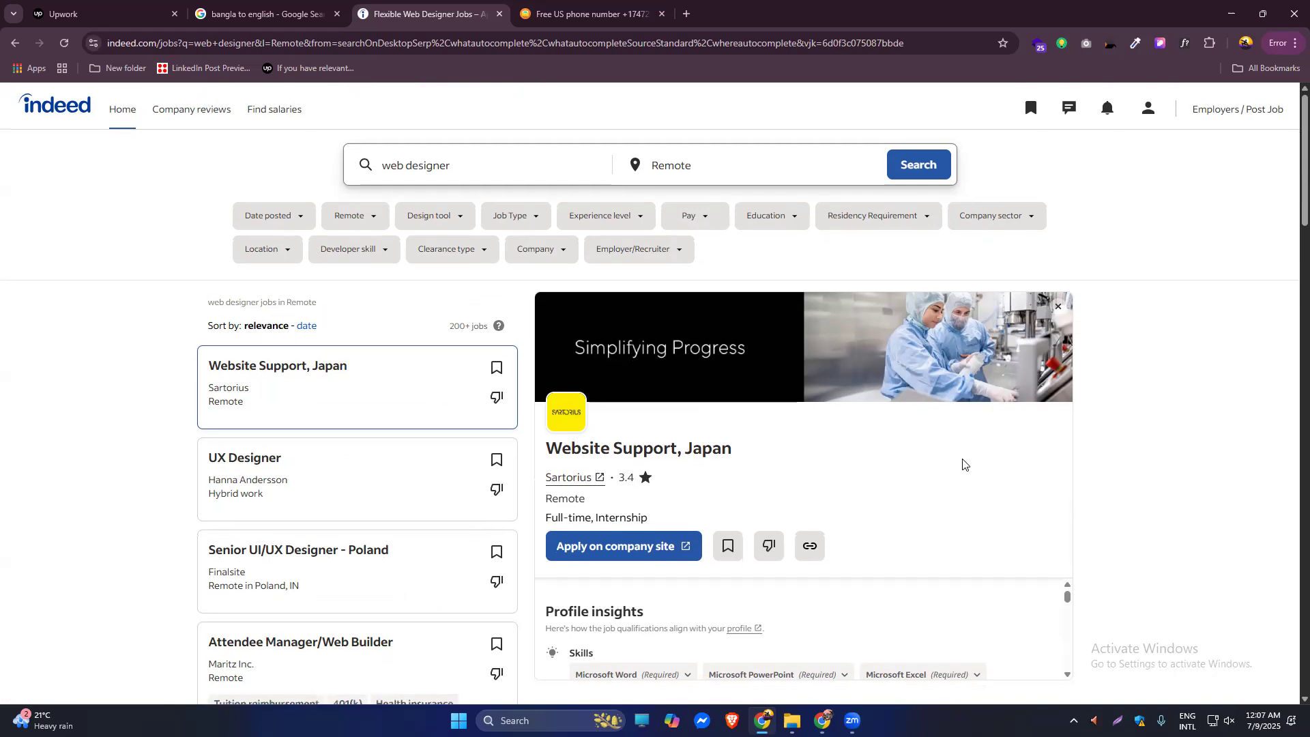
scroll(965, 462, "down", 15)
scroll(963, 464, "down", 10)
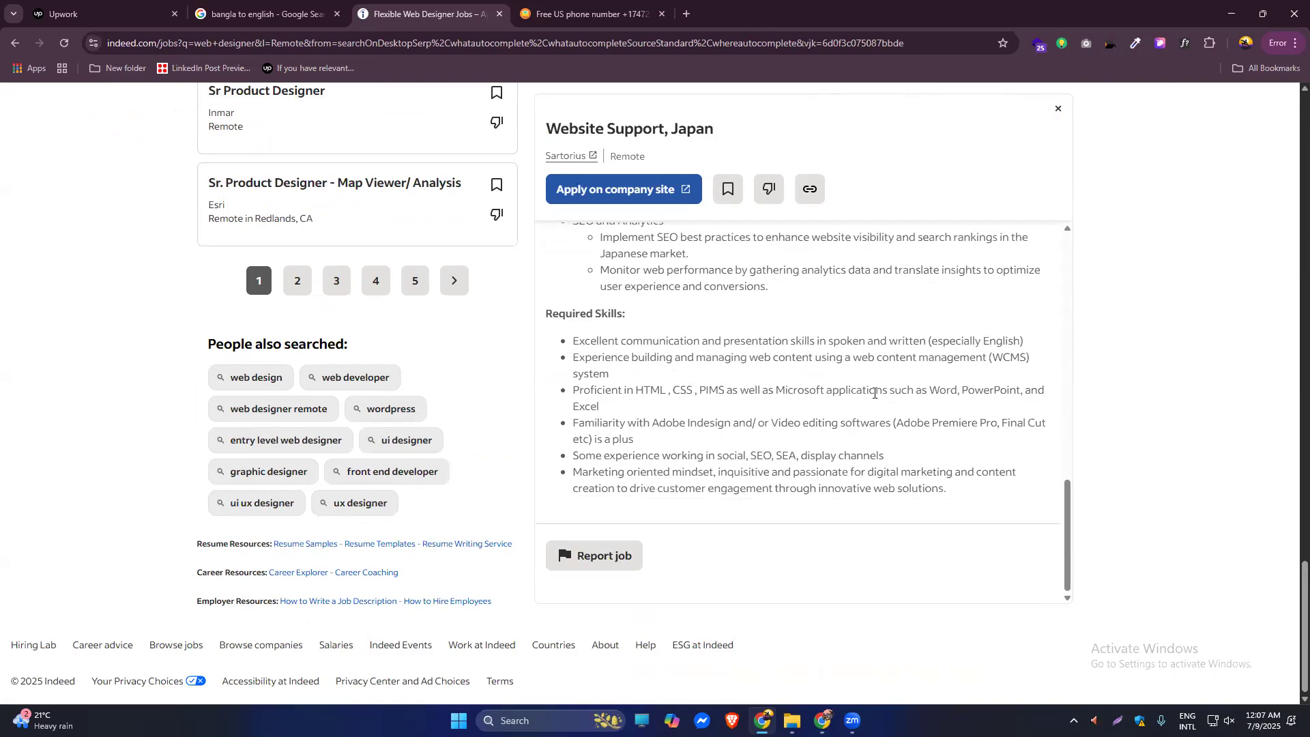
scroll(776, 410, "up", 3)
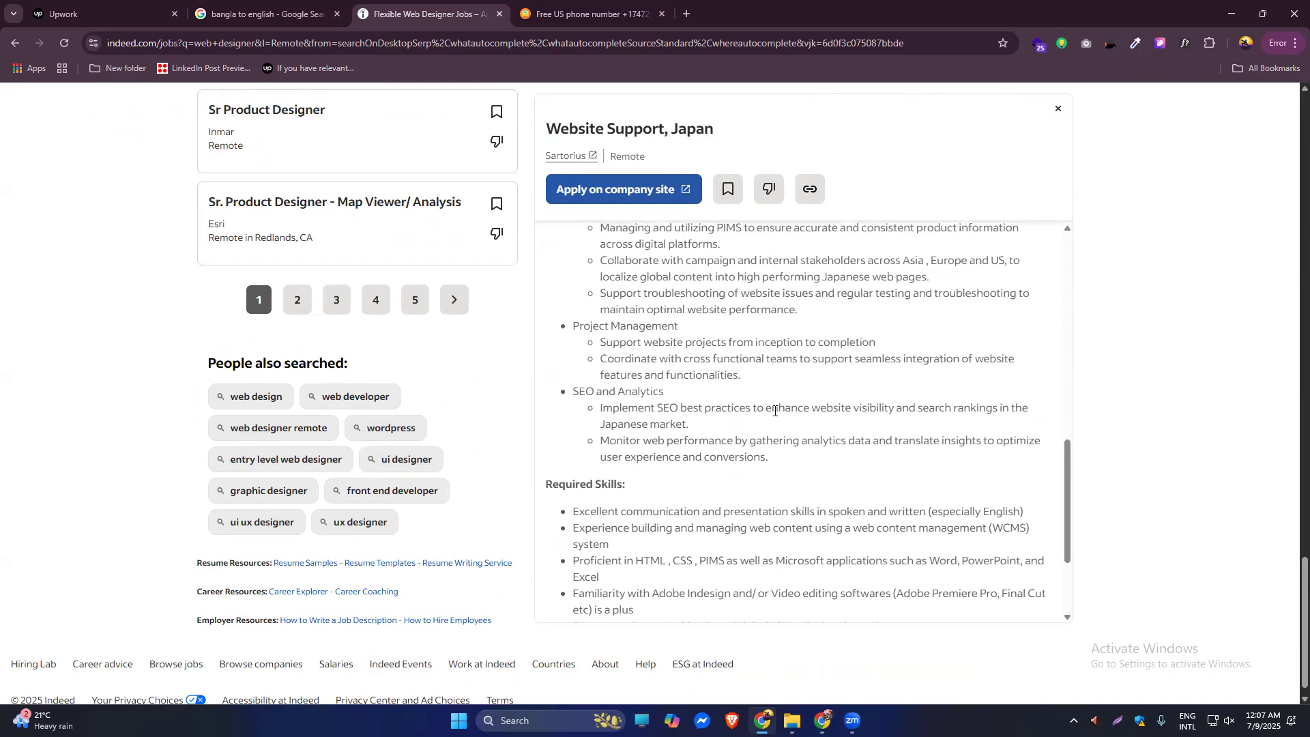
scroll(775, 410, "up", 8)
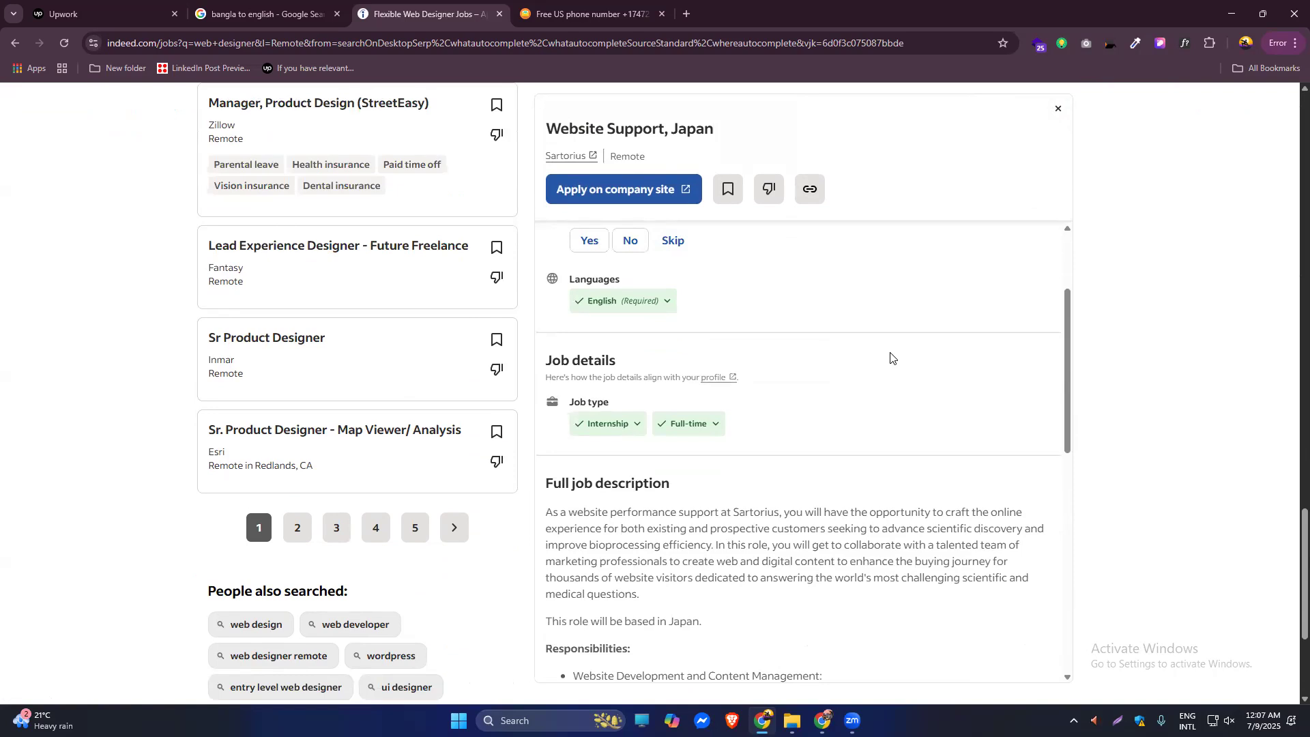
scroll(920, 451, "down", 5)
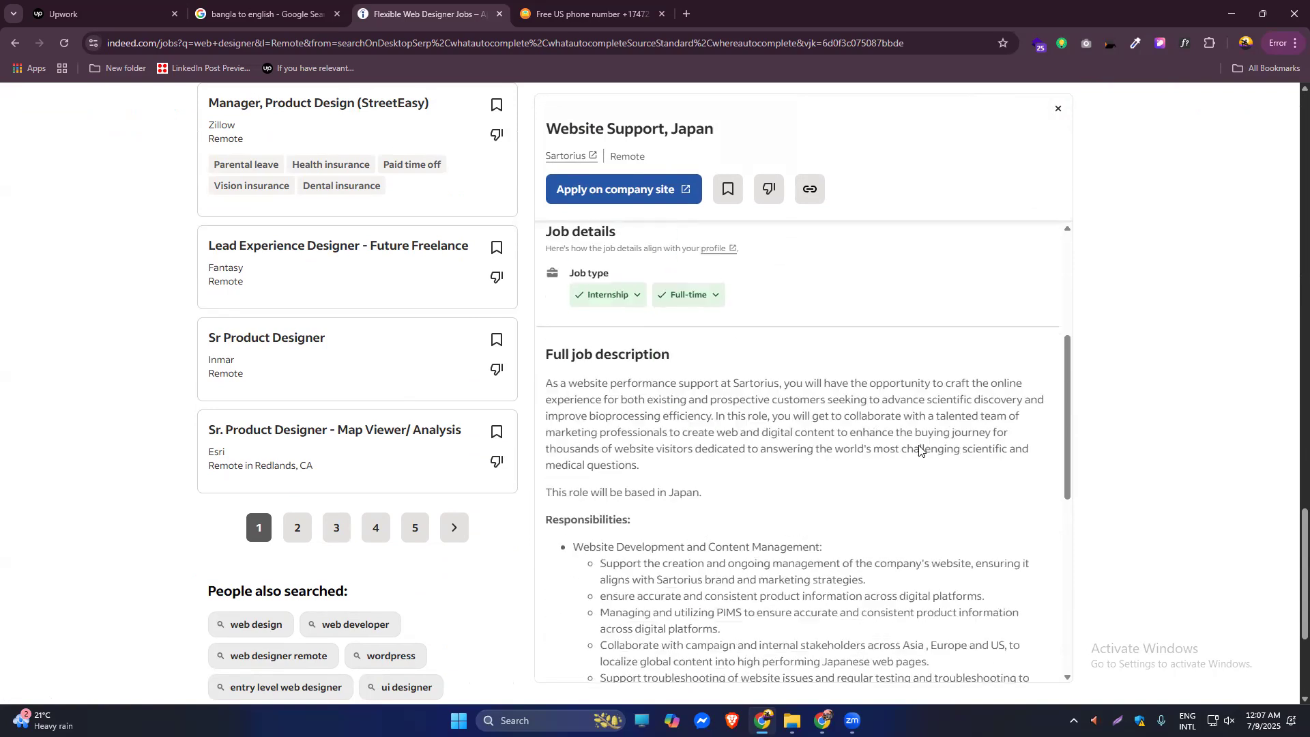
scroll(919, 450, "up", 3)
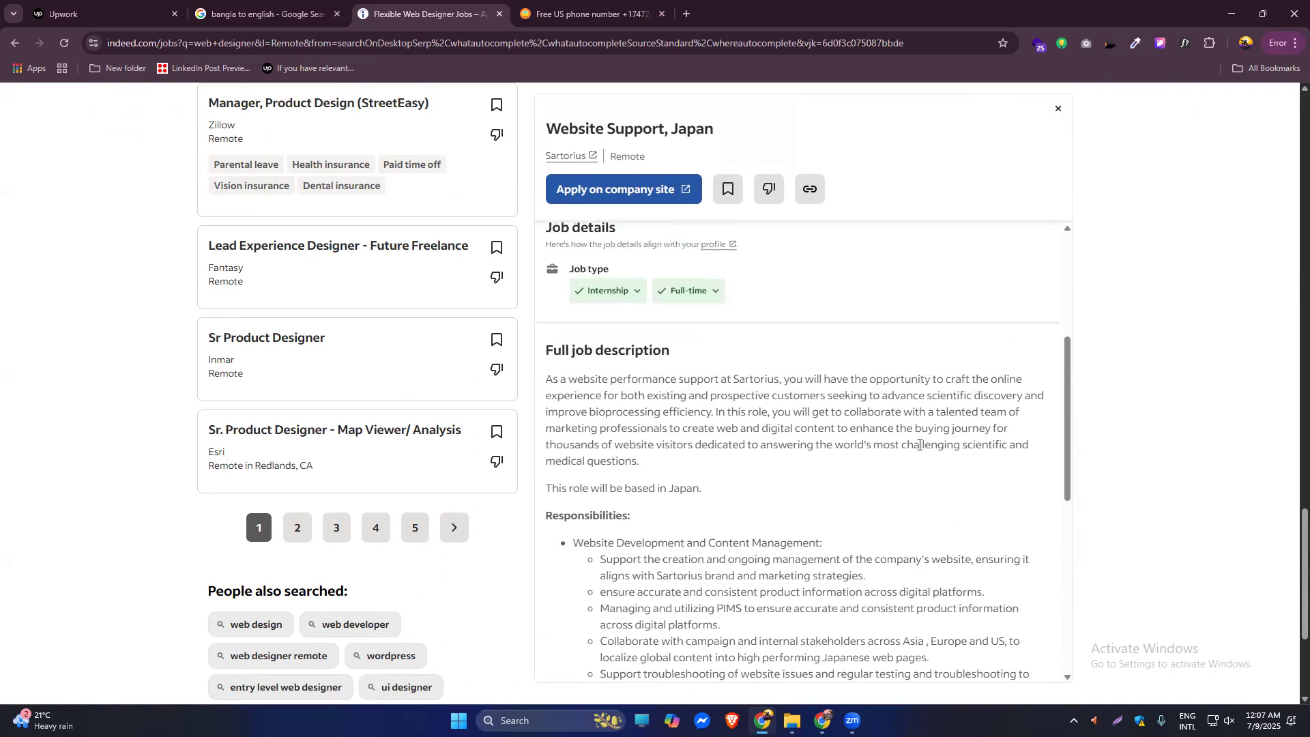
scroll(919, 445, "down", 2)
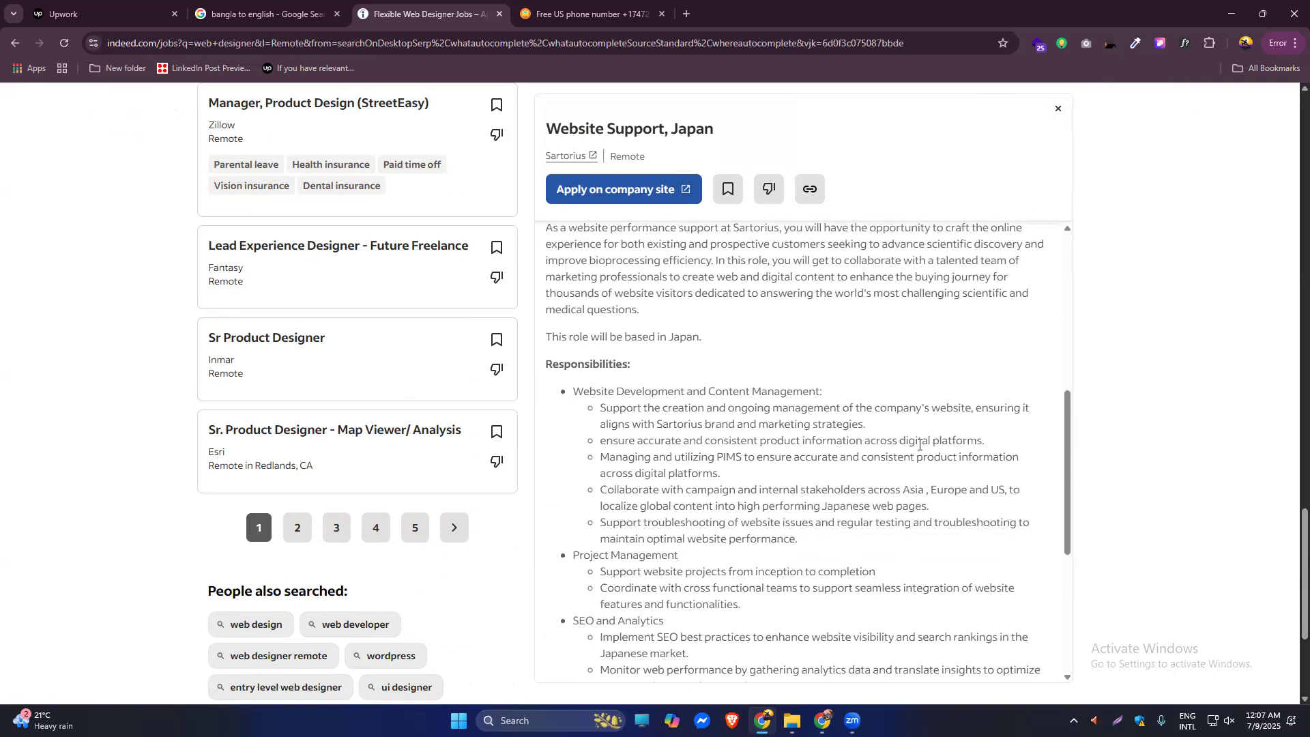
scroll(920, 445, "up", 2)
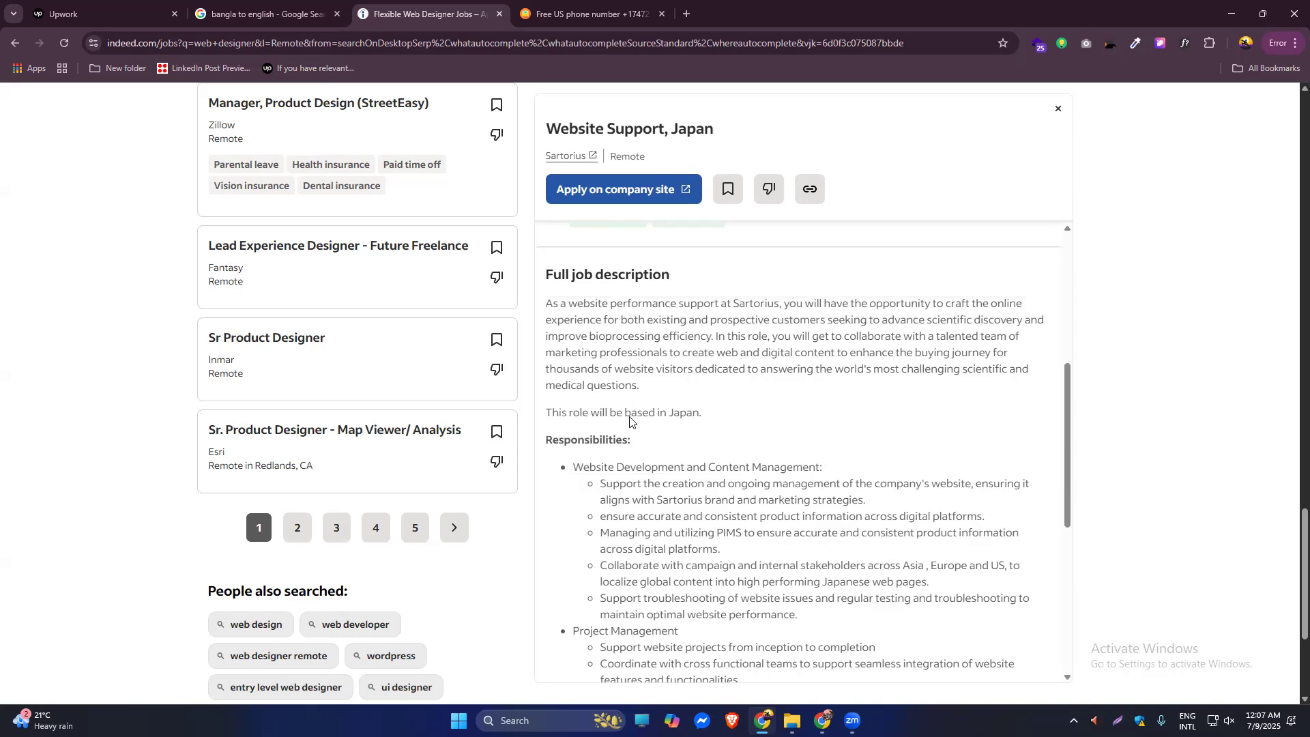
scroll(690, 410, "down", 3)
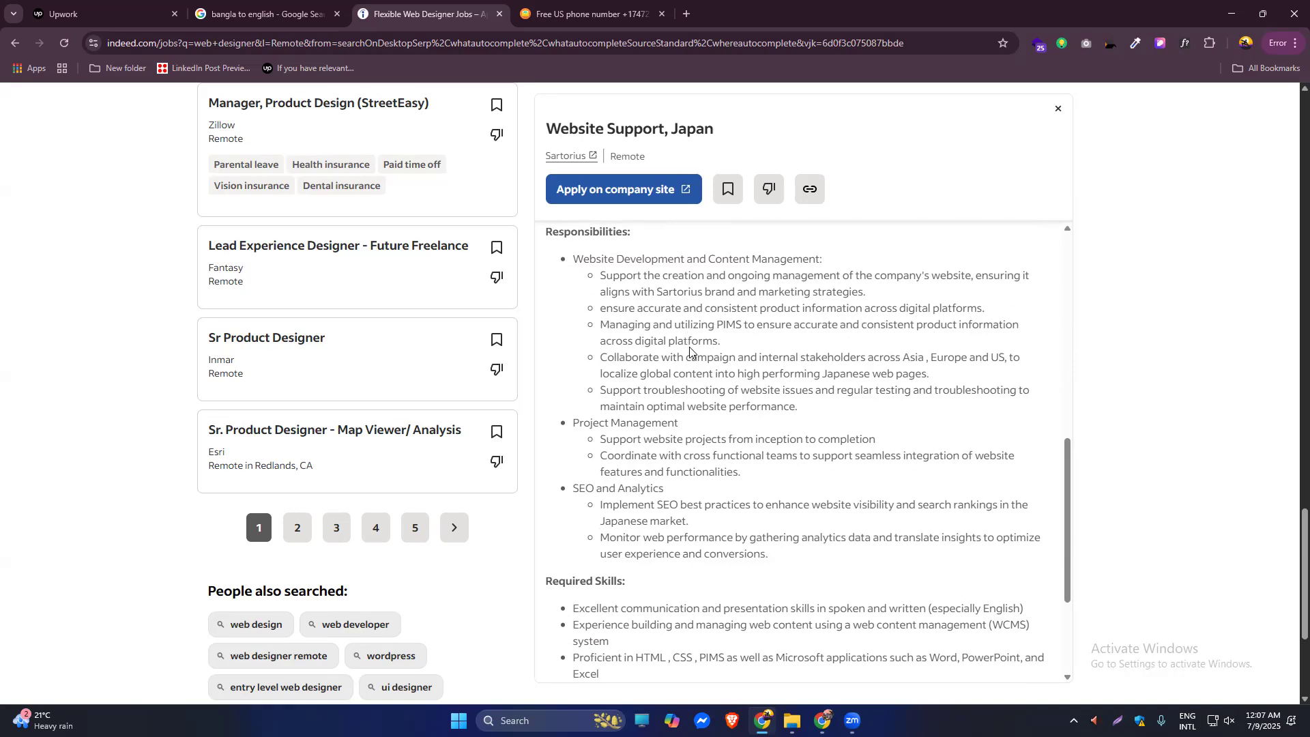
left_click_drag(604, 441, 685, 440)
left_click(731, 435)
left_click_drag(602, 456, 719, 457)
left_click(786, 454)
scroll(786, 454, "down", 5)
left_click_drag(644, 316, 732, 317)
left_click_drag(626, 349, 740, 345)
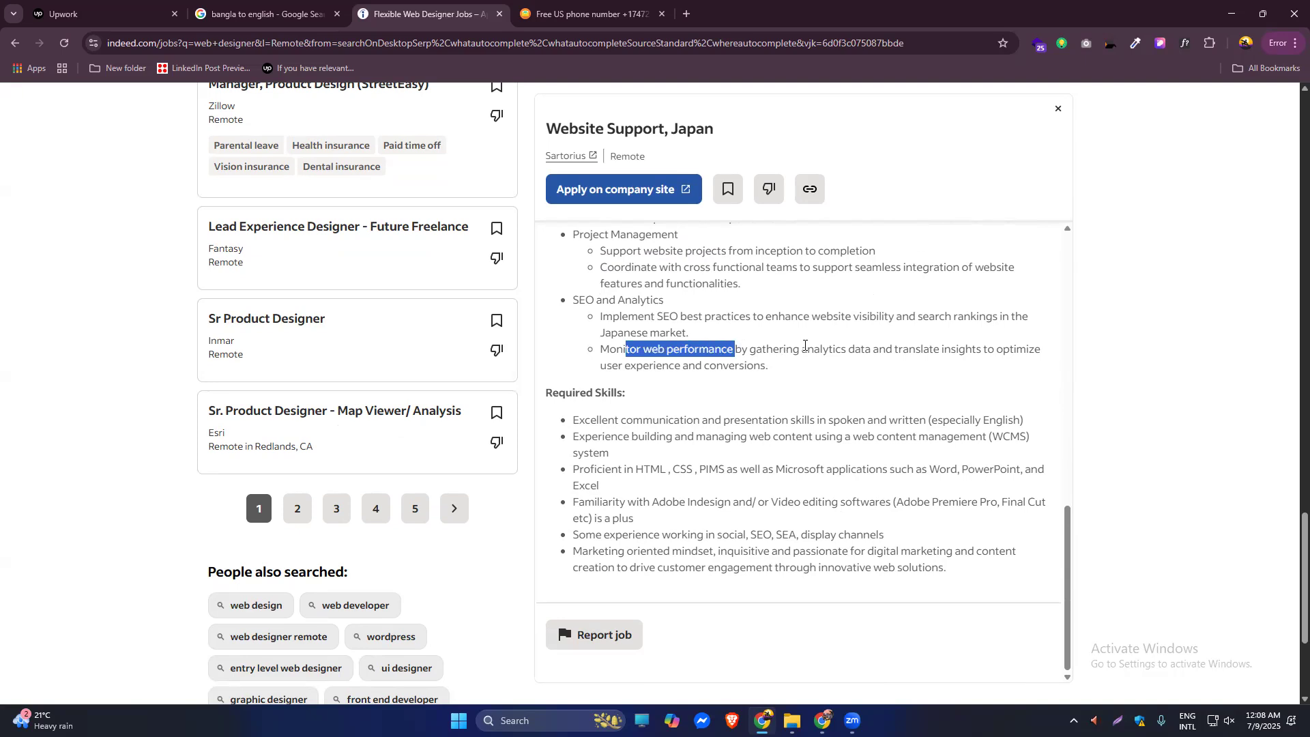
left_click(805, 346)
scroll(672, 417, "down", 3)
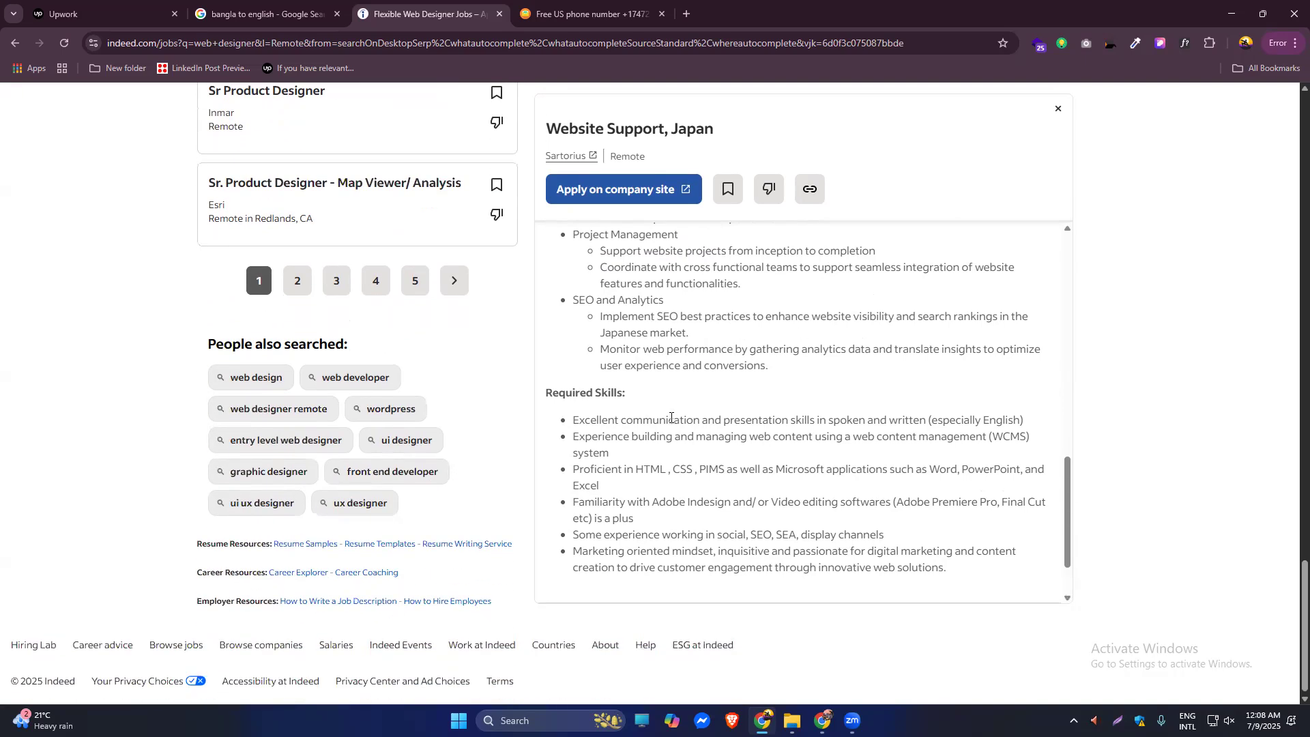
scroll(652, 390, "up", 10)
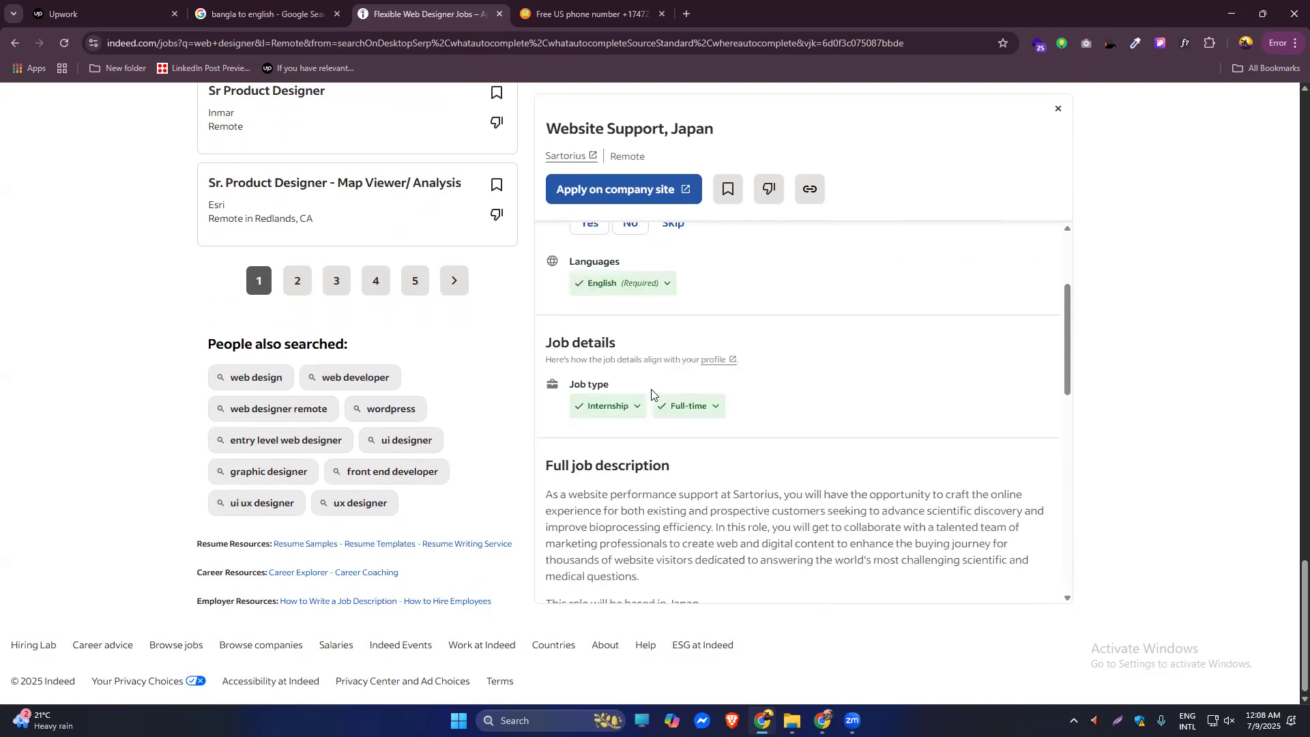
scroll(652, 394, "down", 3)
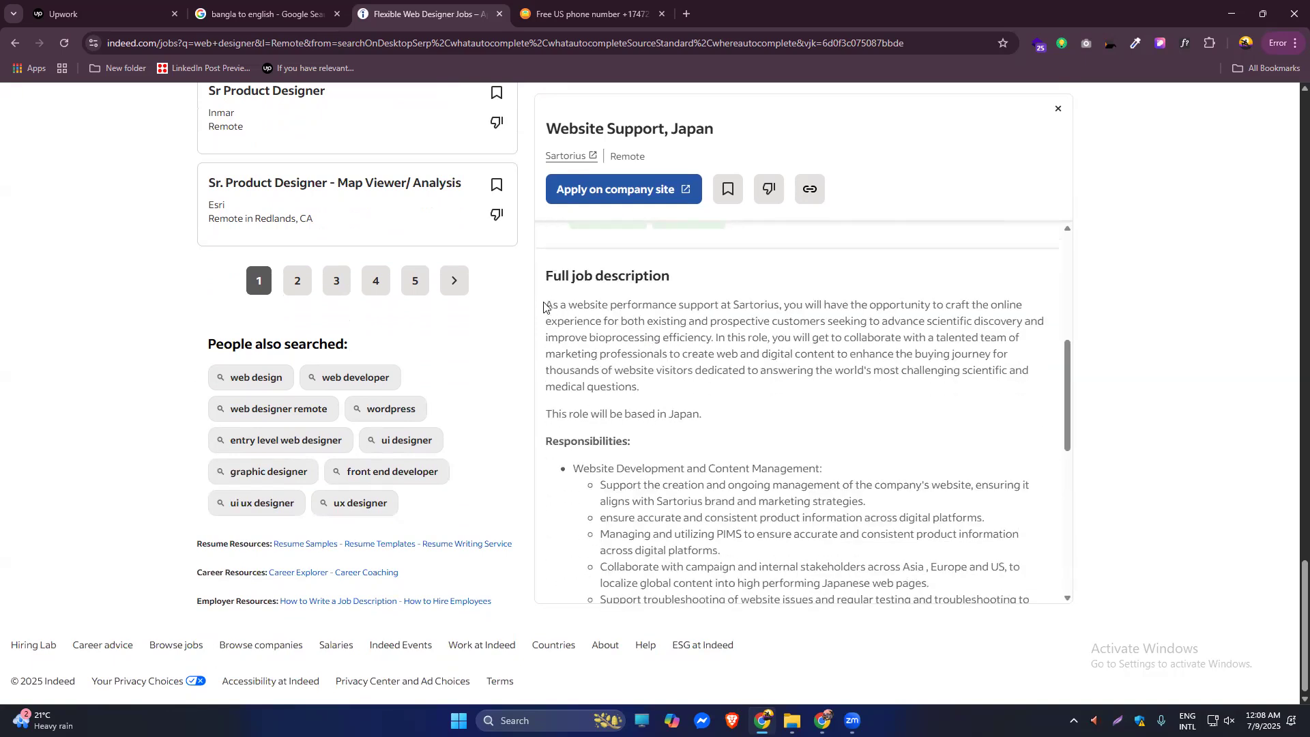
Select the full job description through Required Skills and copy it.
left_click_drag(547, 303, 734, 505)
left_click_drag(825, 488, 958, 497)
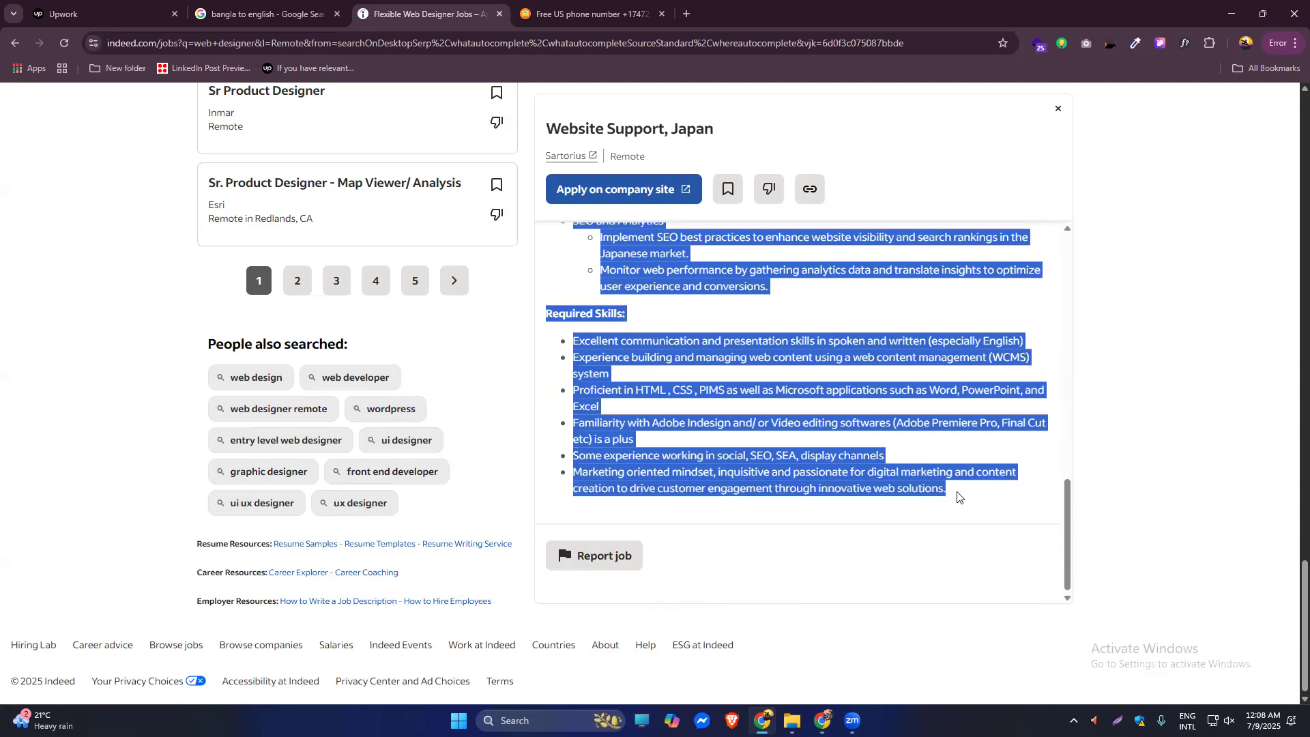
right_click(770, 352)
left_click(804, 365)
Open chatgpt.com in a new tab and send the pasted job description with a 'write short cover letter on it' request.
left_click(687, 19)
type("c")
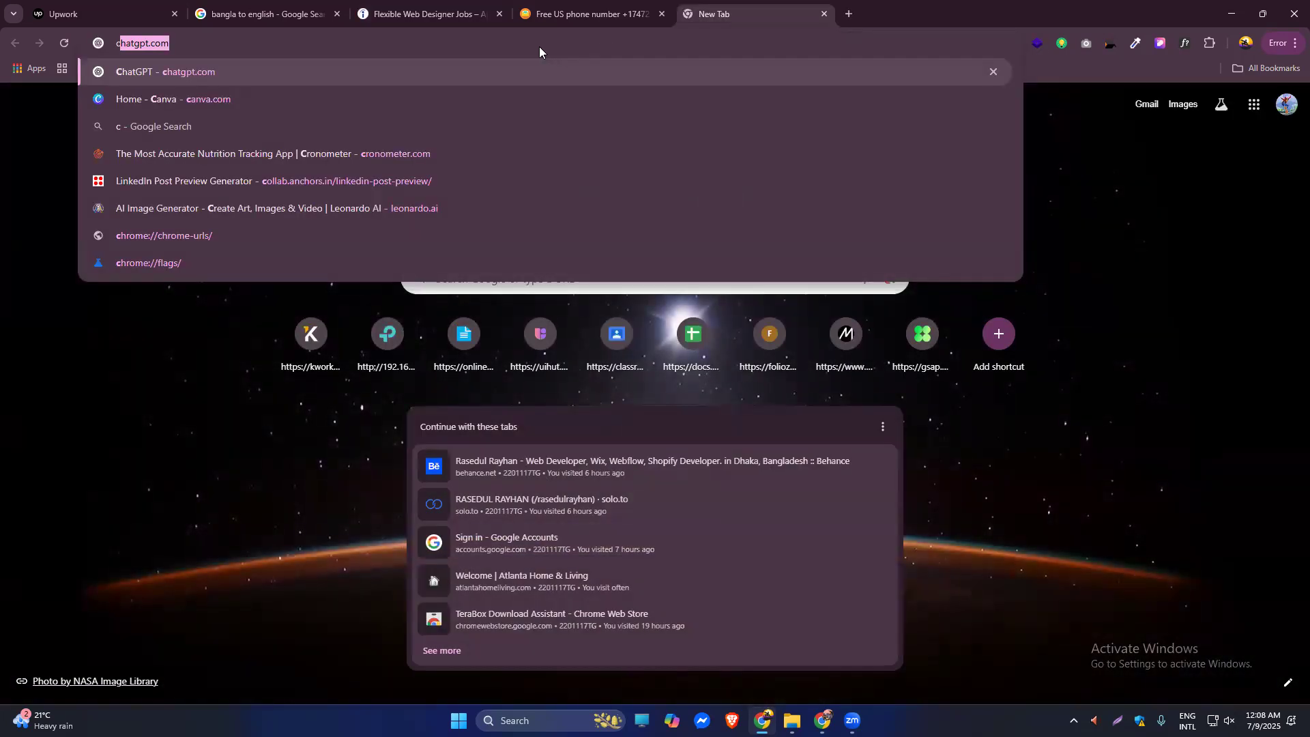
key("Return")
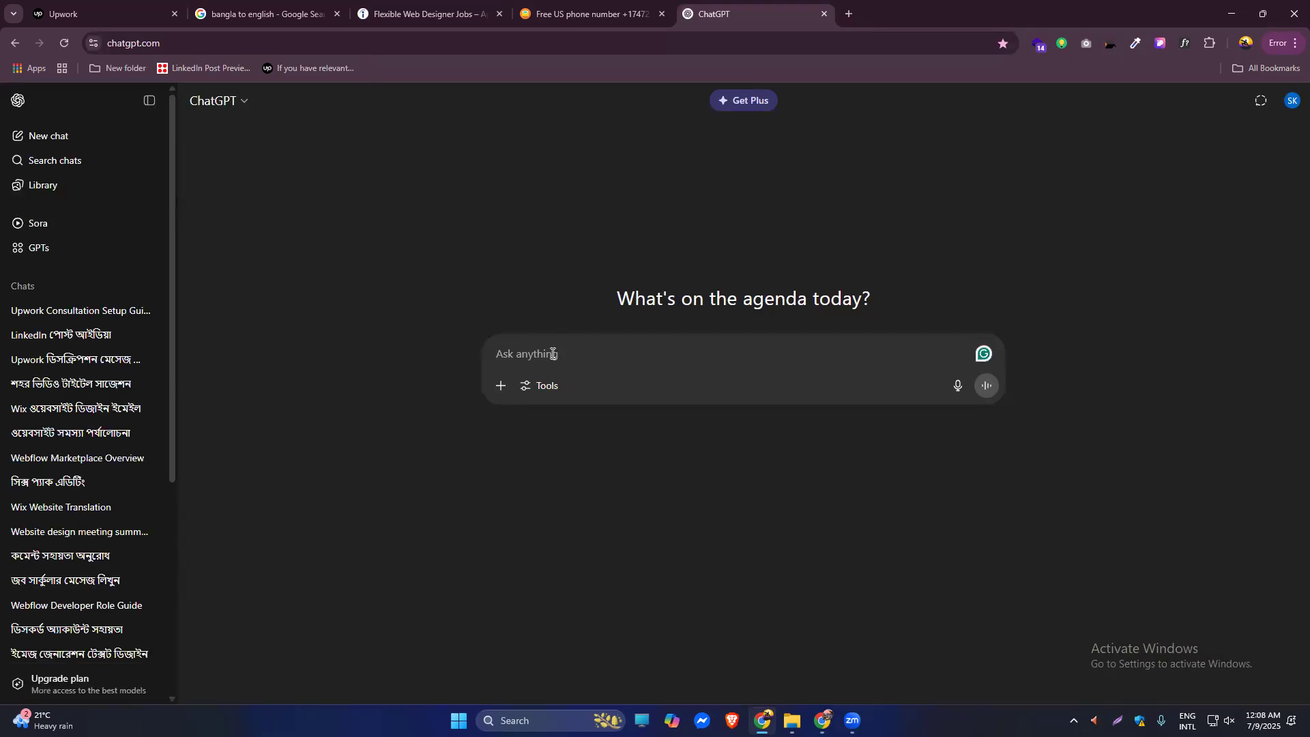
key("ctrl+v")
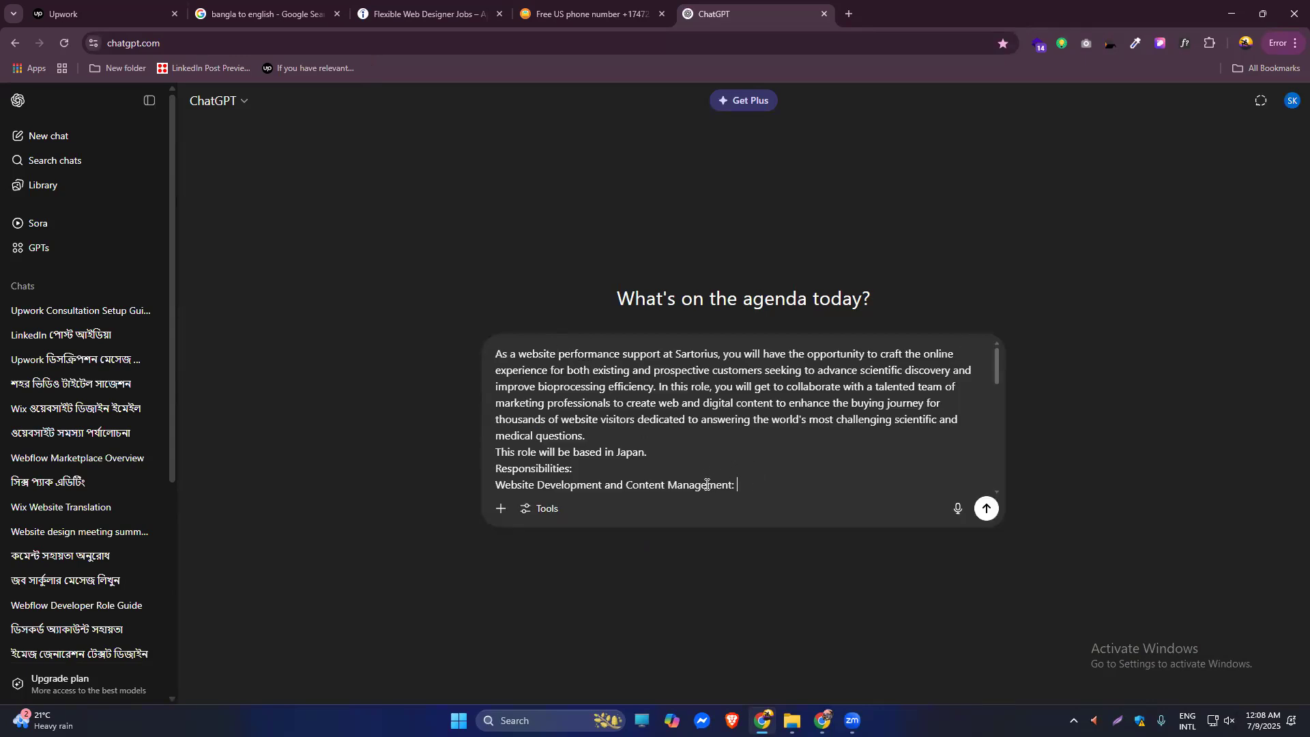
type("( write short cover letear")
mouse_move(847, 485)
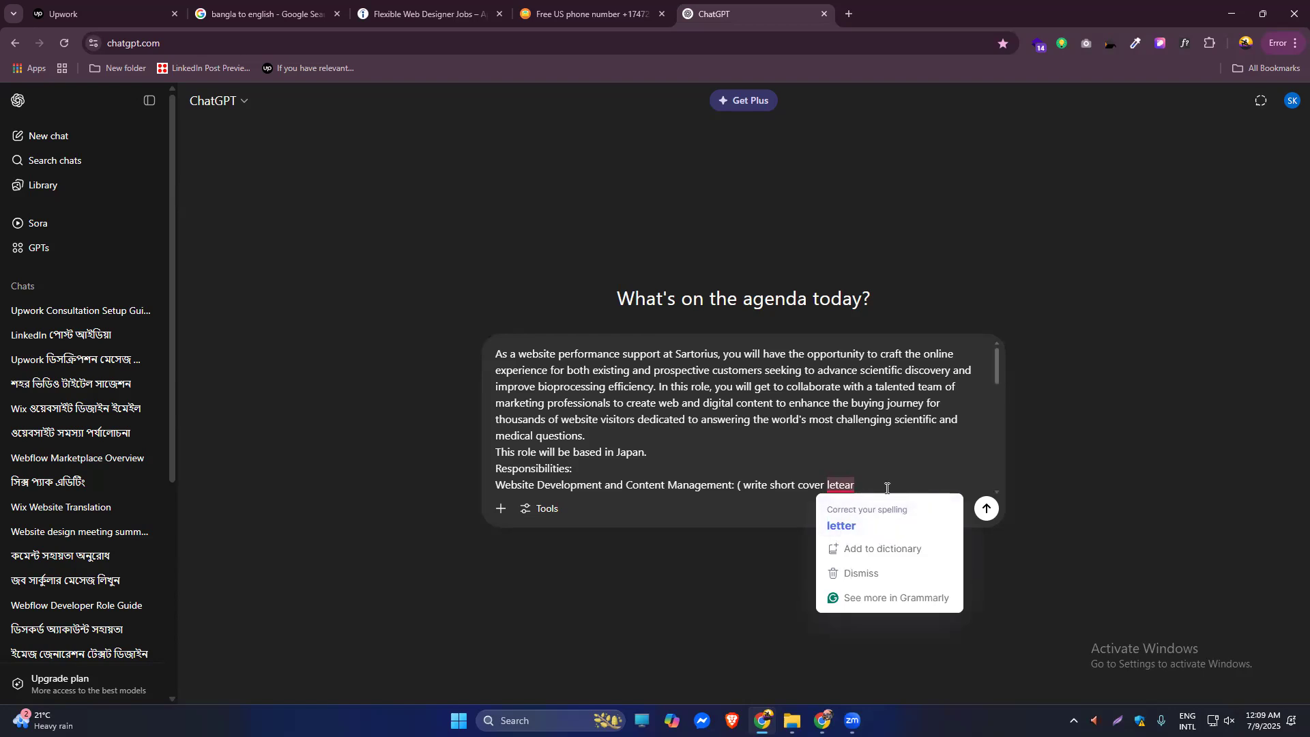
key("BackSpace")
key("BackSpace")
key("BackSpace")
type("te")
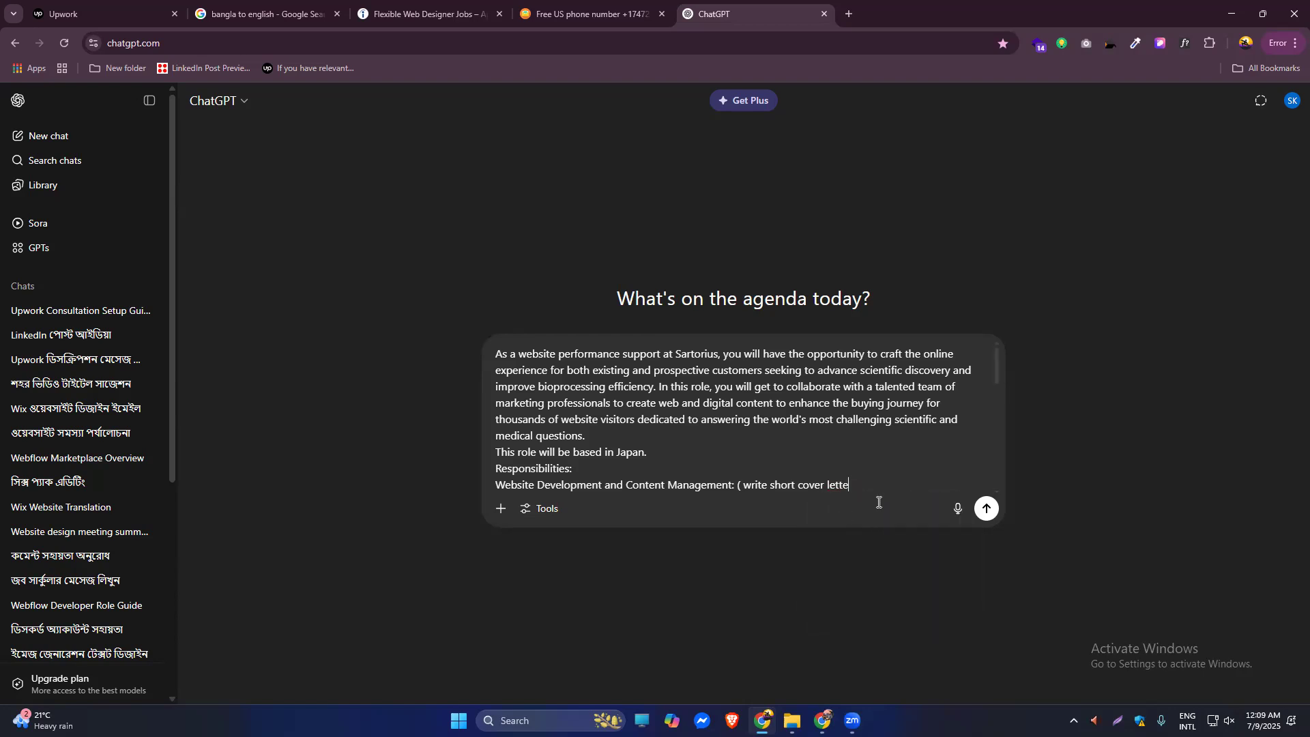
type("r on it)")
left_click(987, 508)
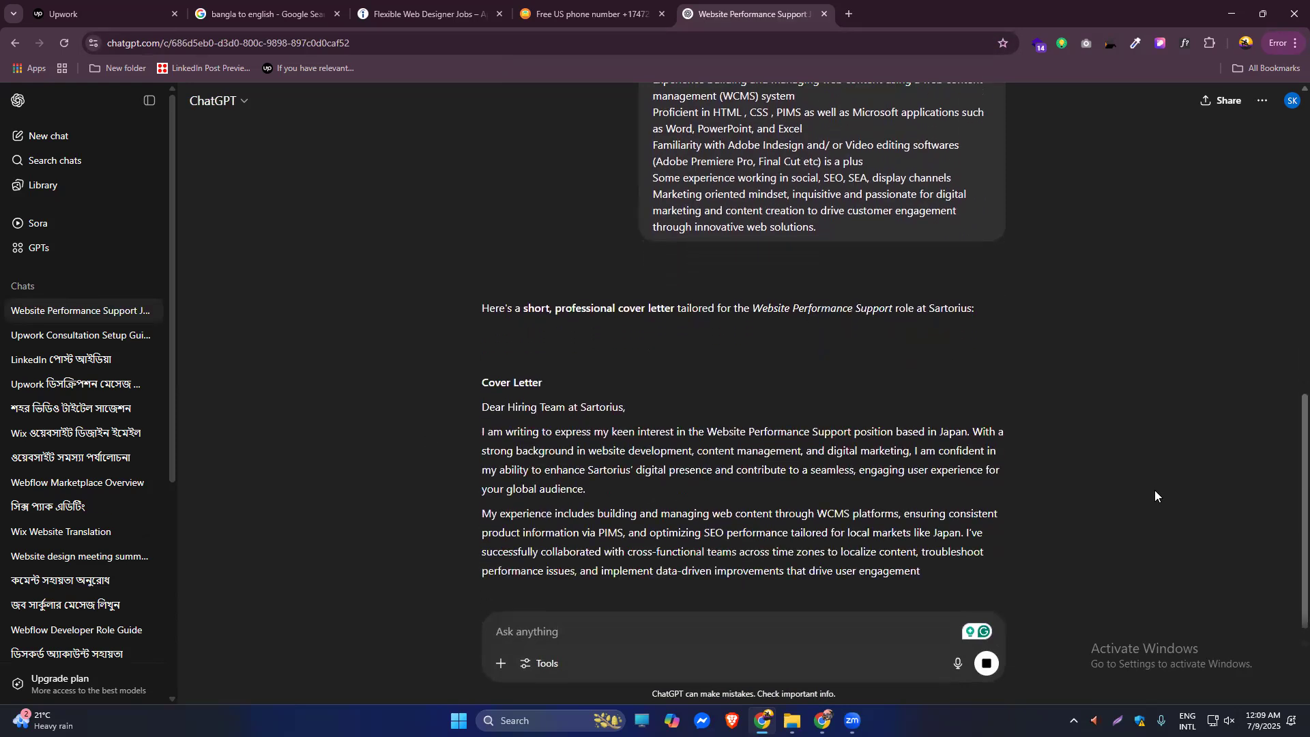
Apply on the Sartorius site from the Indeed listing, accepting both cookie notices along the way.
left_click(558, 18)
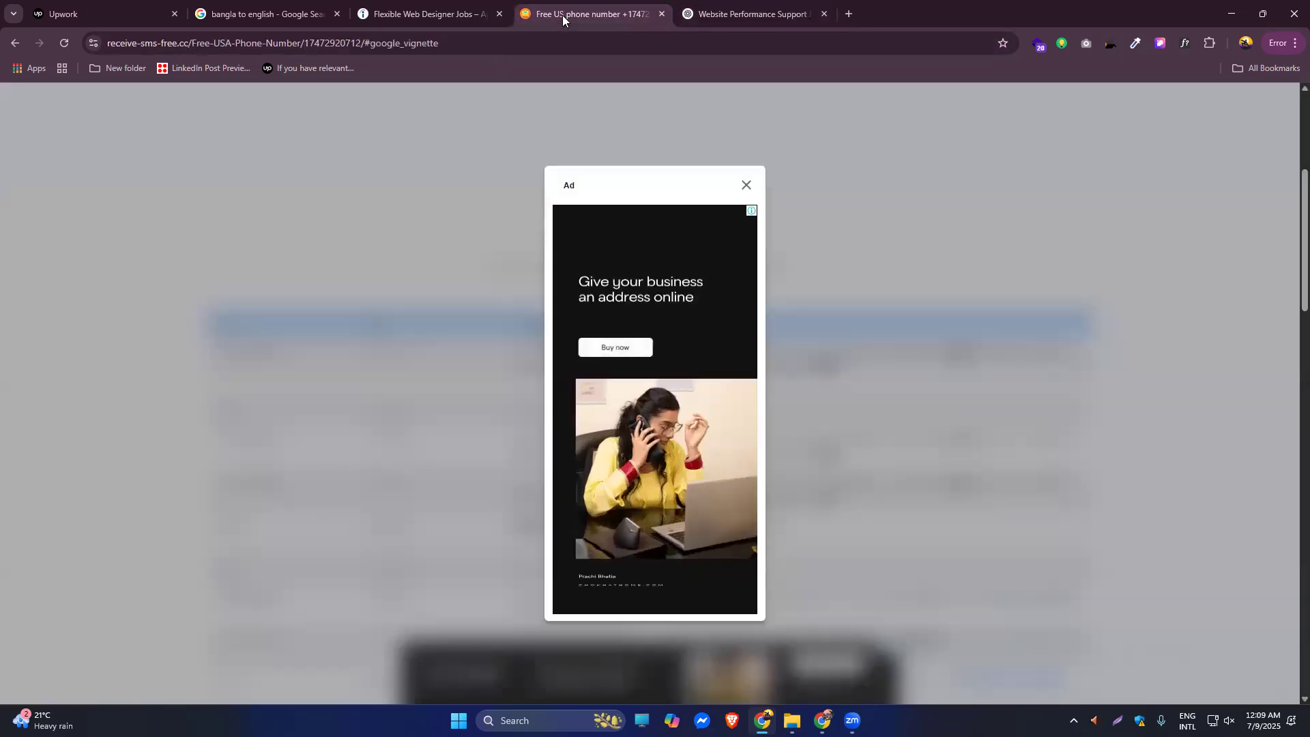
left_click(394, 16)
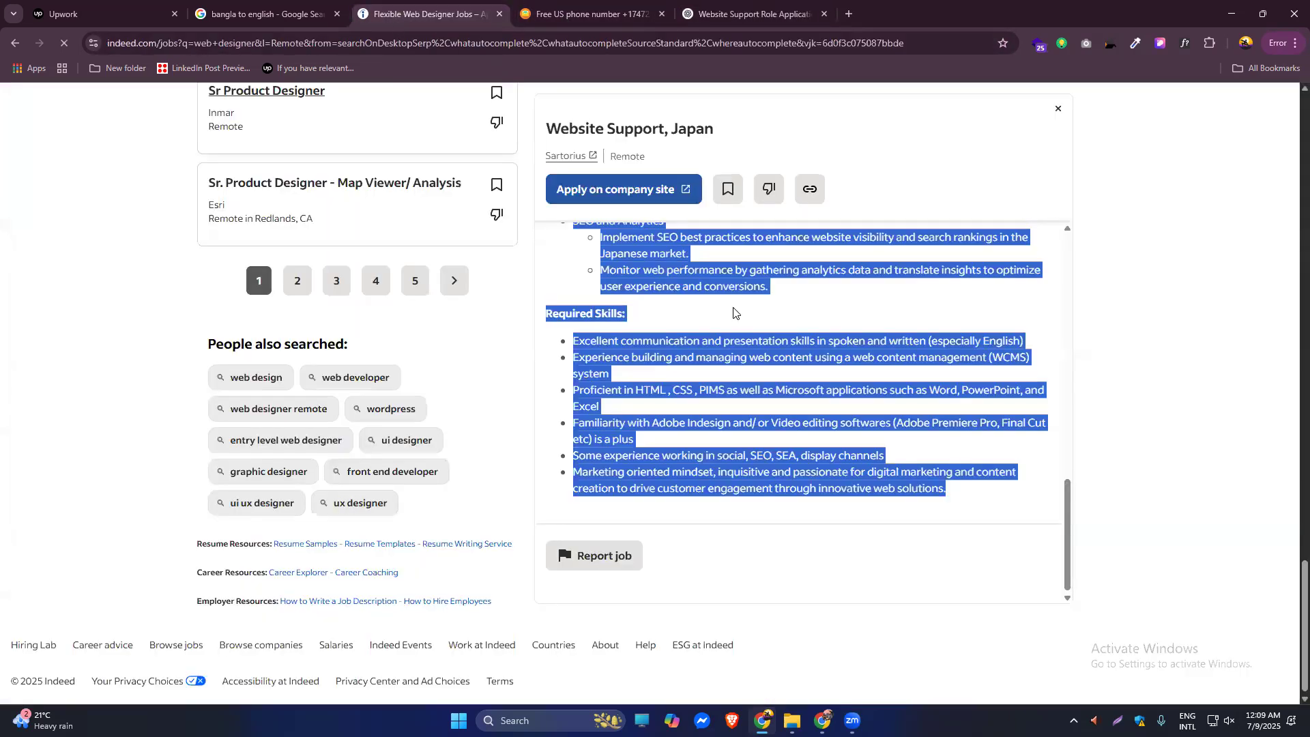
left_click(652, 191)
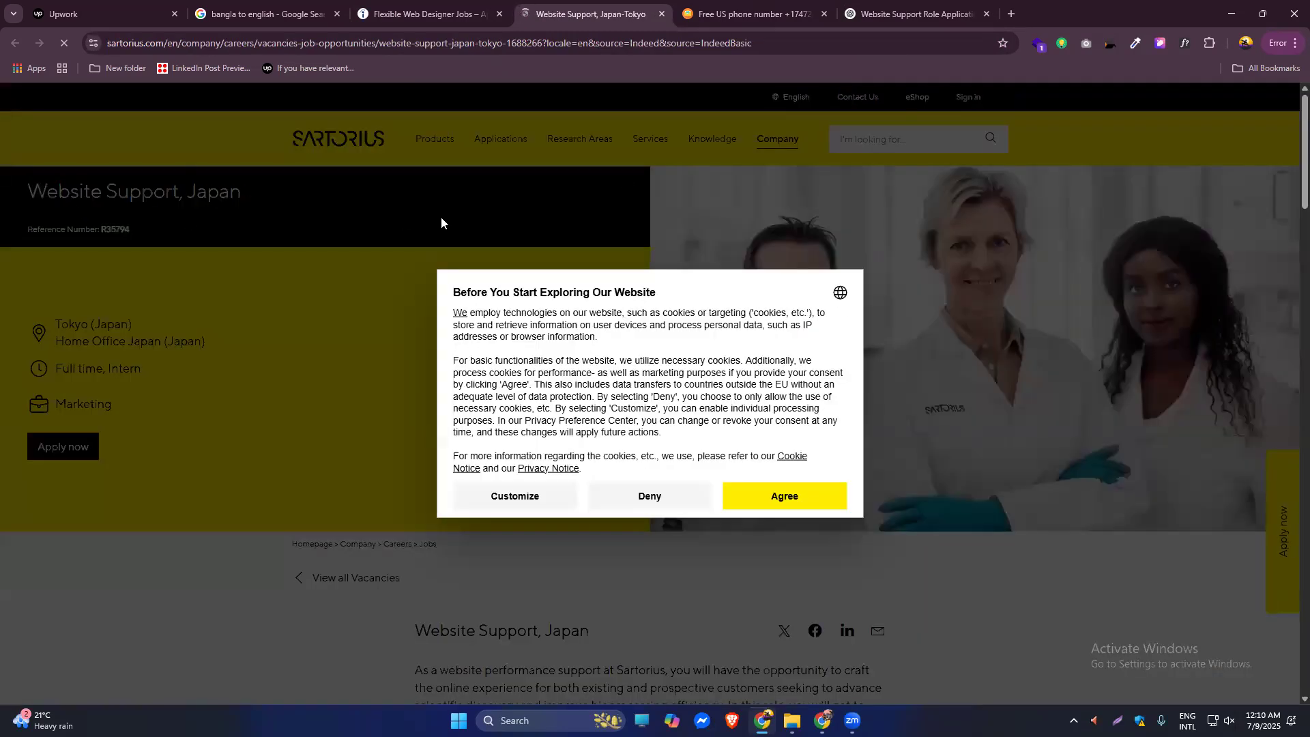
left_click(749, 496)
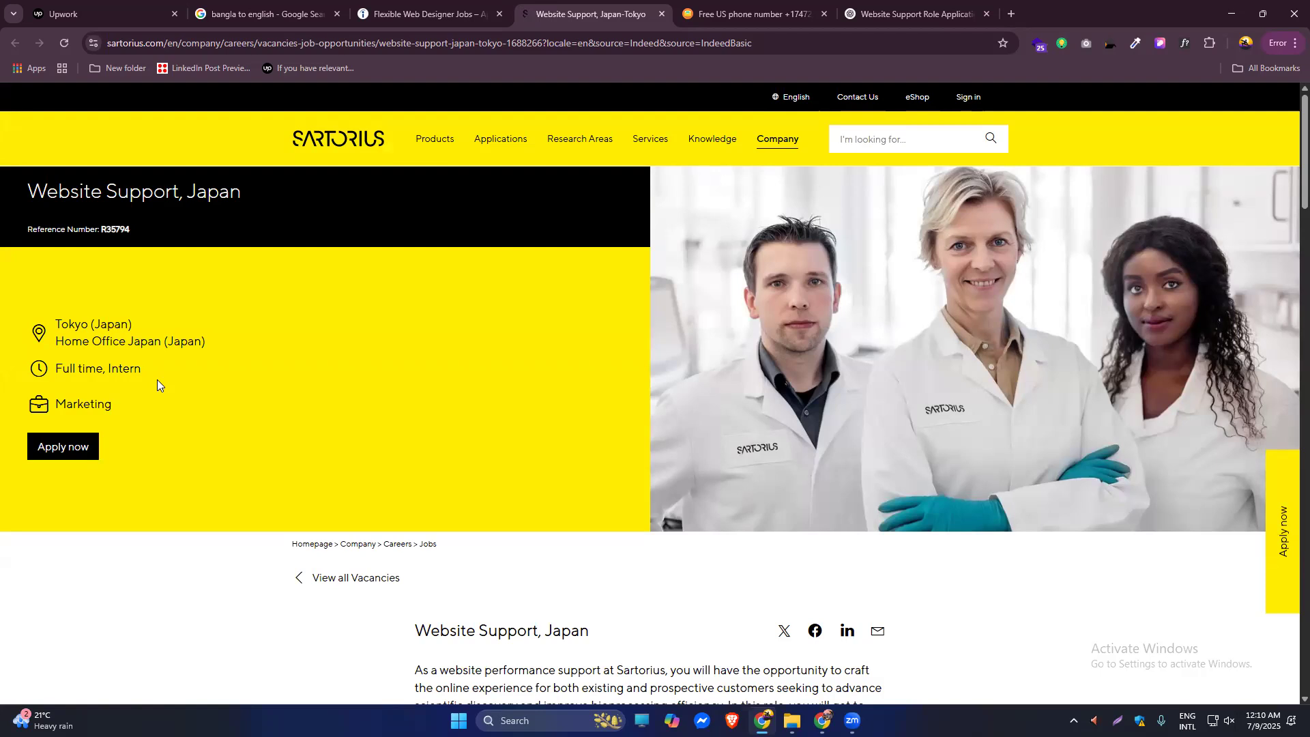
left_click(80, 447)
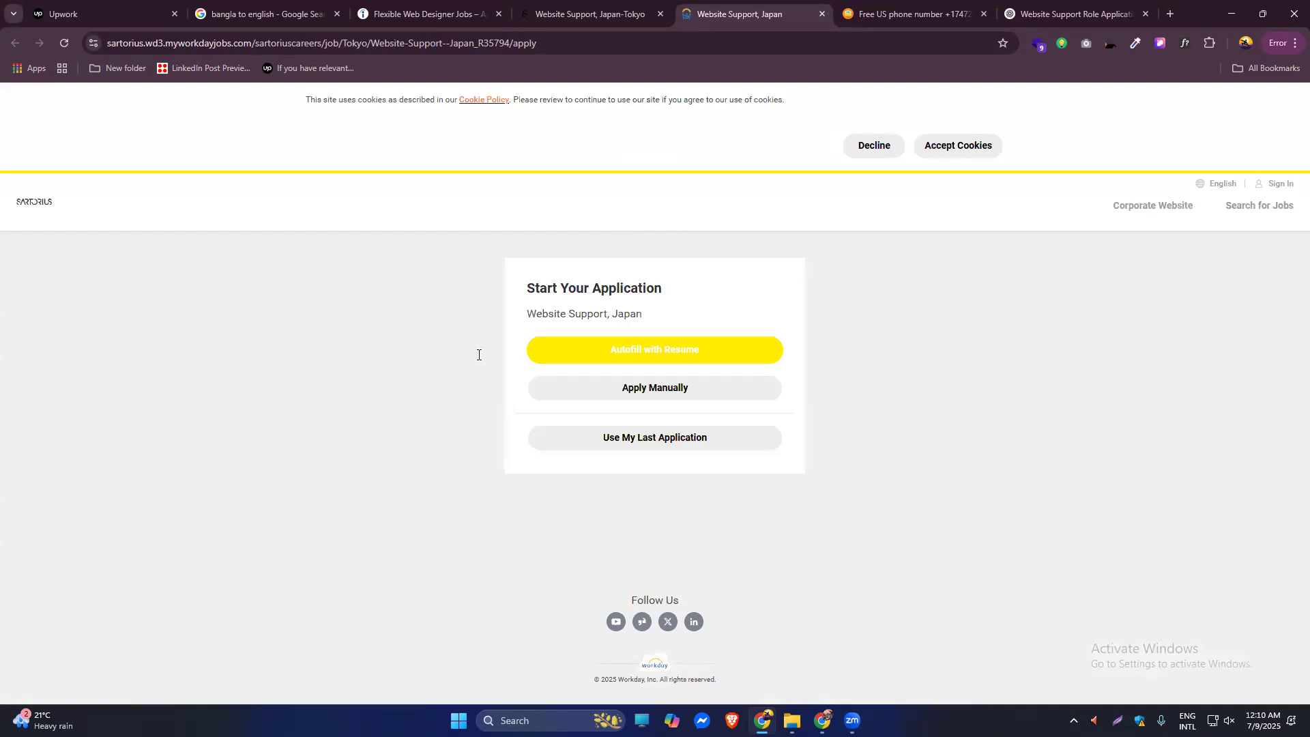
left_click(961, 146)
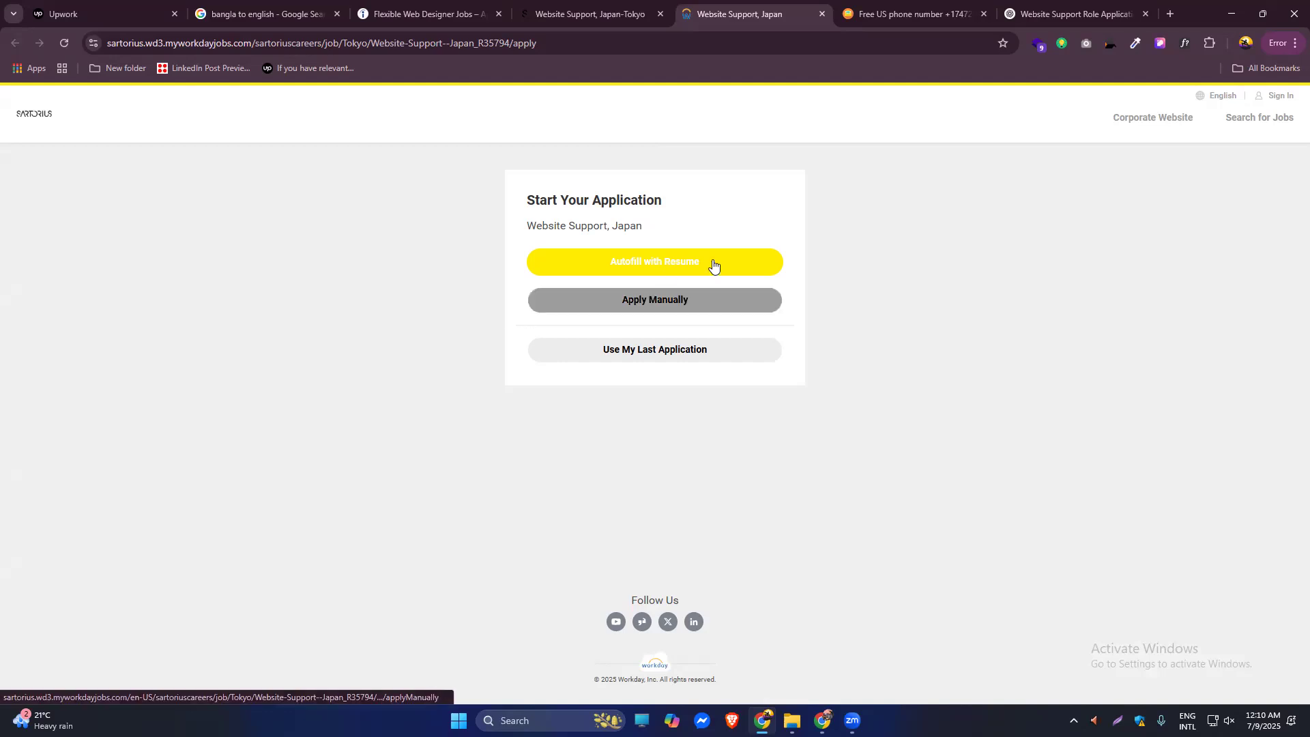
Choose resume autofill, fill the saved e-mail, paste the password twice, agree to terms and submit.
left_click(678, 269)
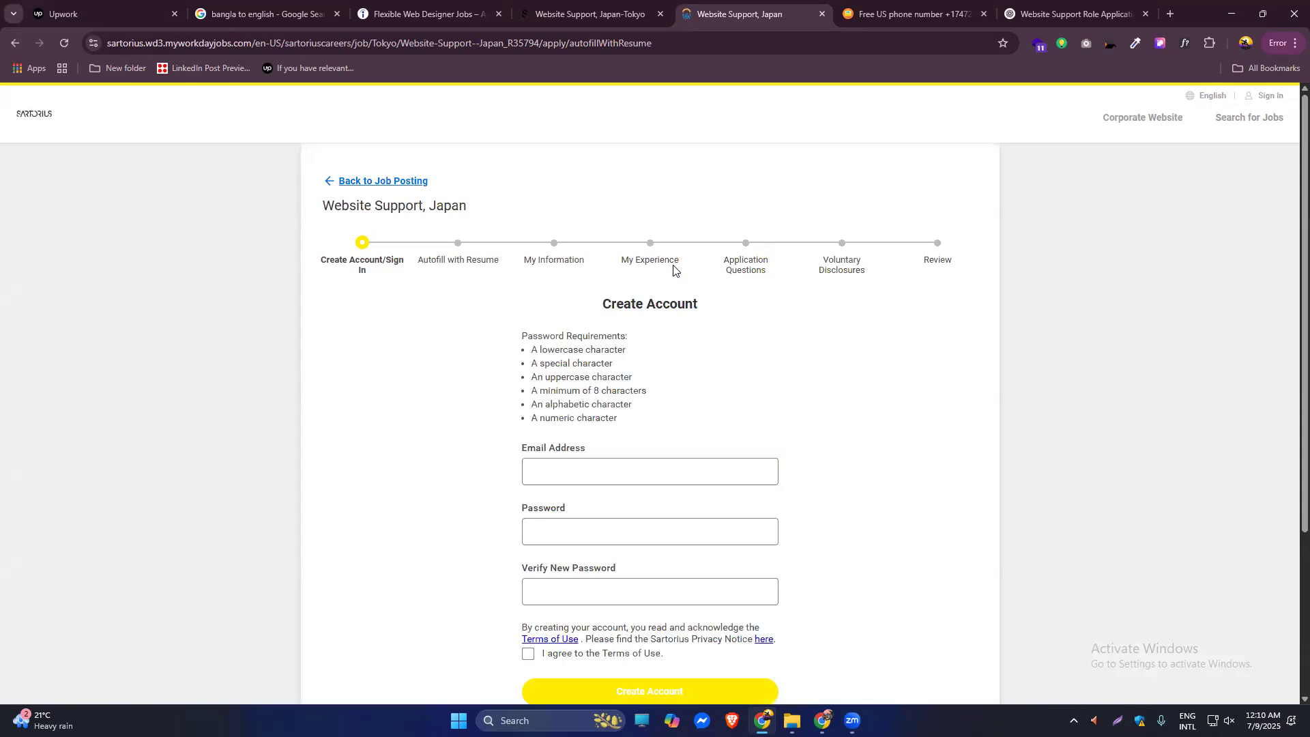
scroll(791, 389, "down", 3)
left_click(661, 245)
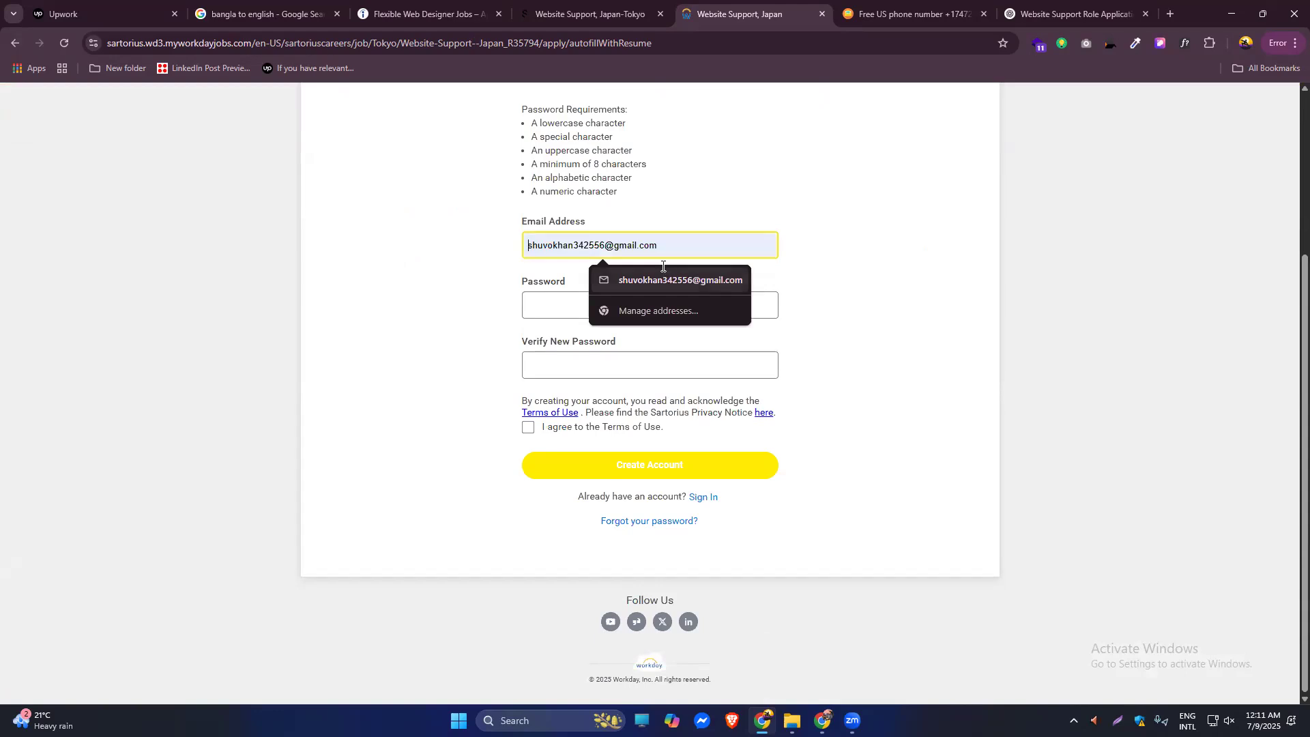
left_click(549, 299)
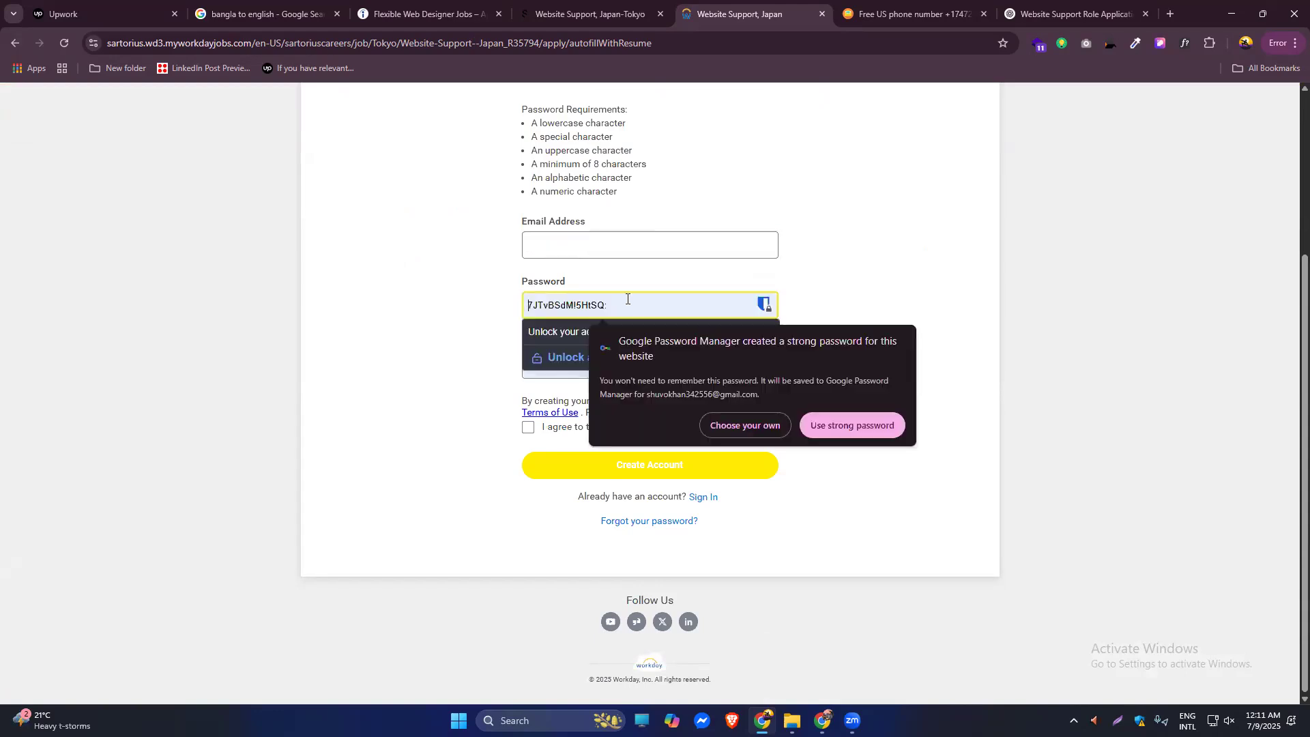
left_click(587, 248)
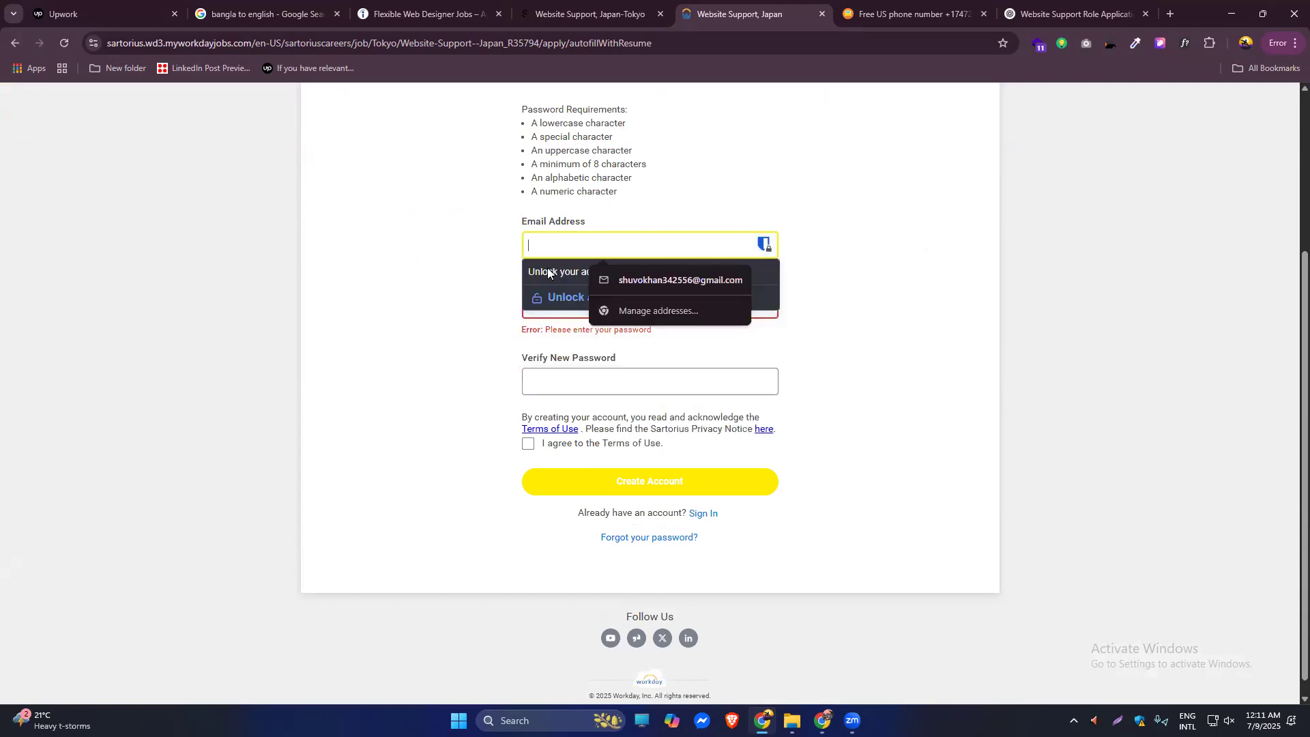
left_click(621, 280)
triple_click(592, 243)
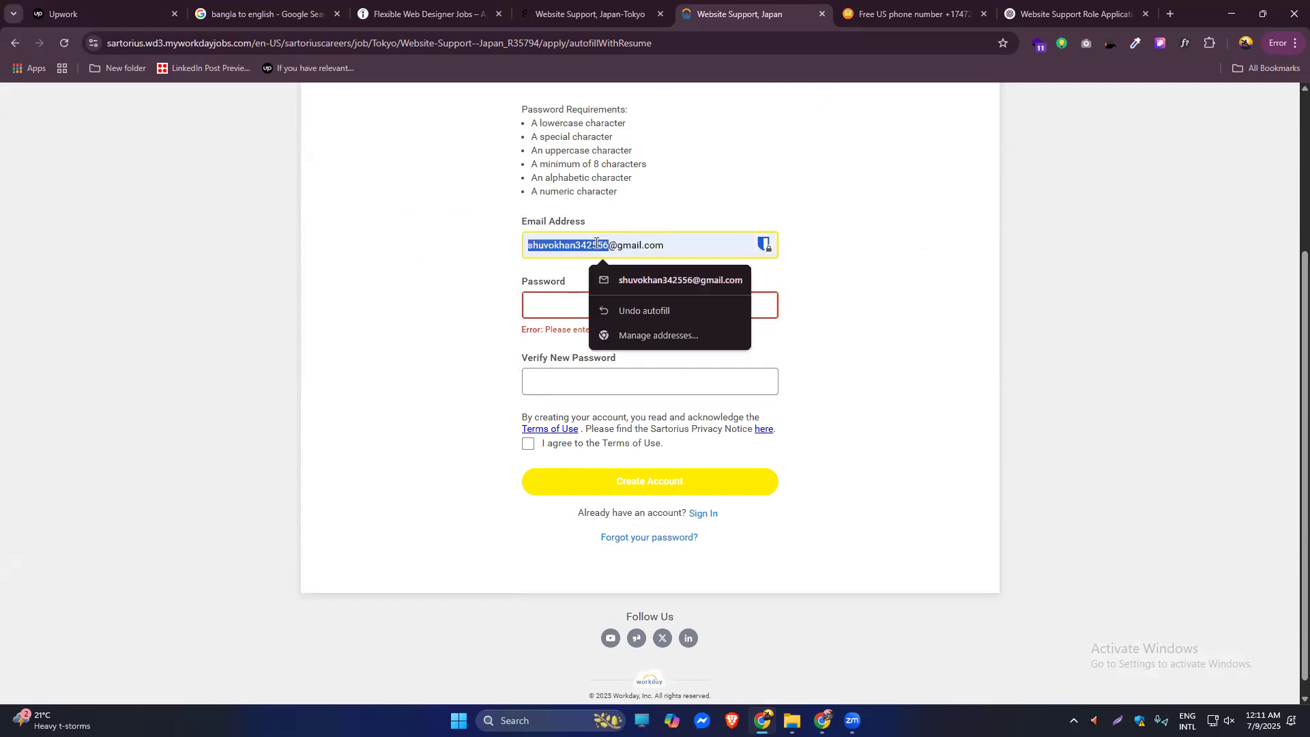
left_click(563, 302)
key("ctrl+v")
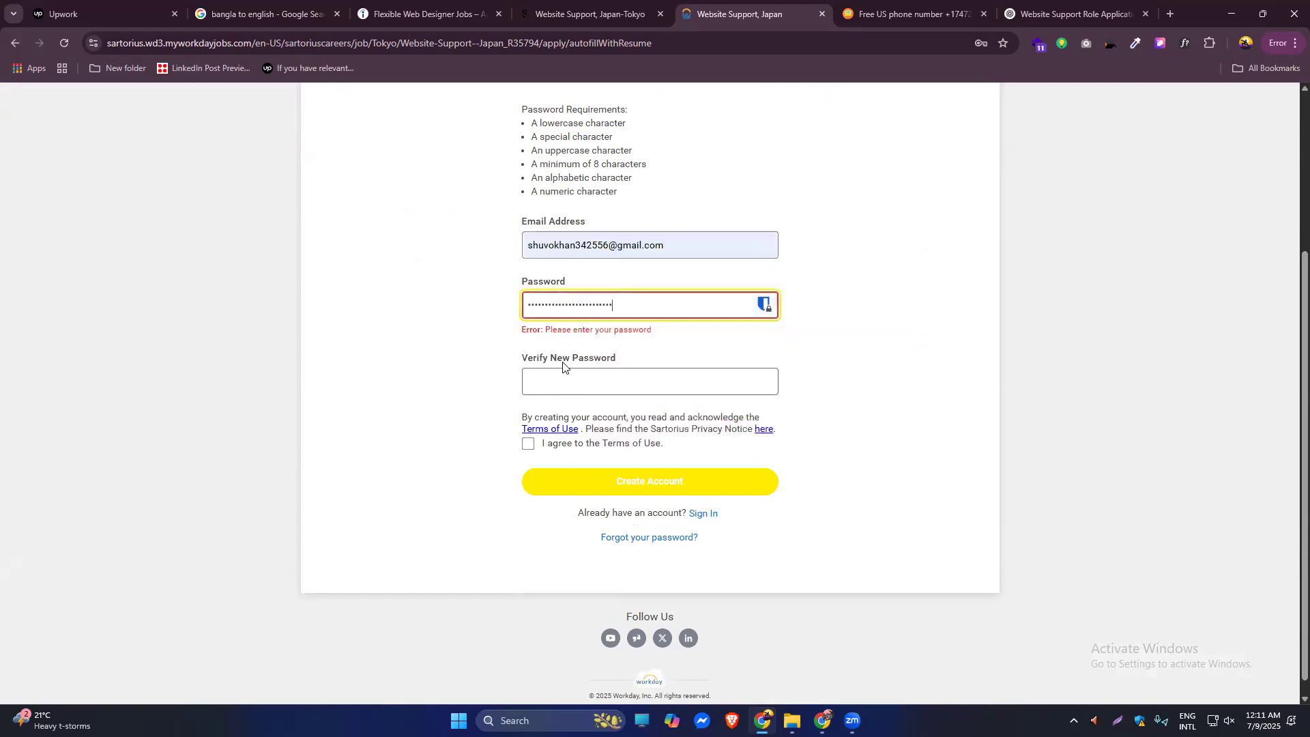
left_click(590, 386)
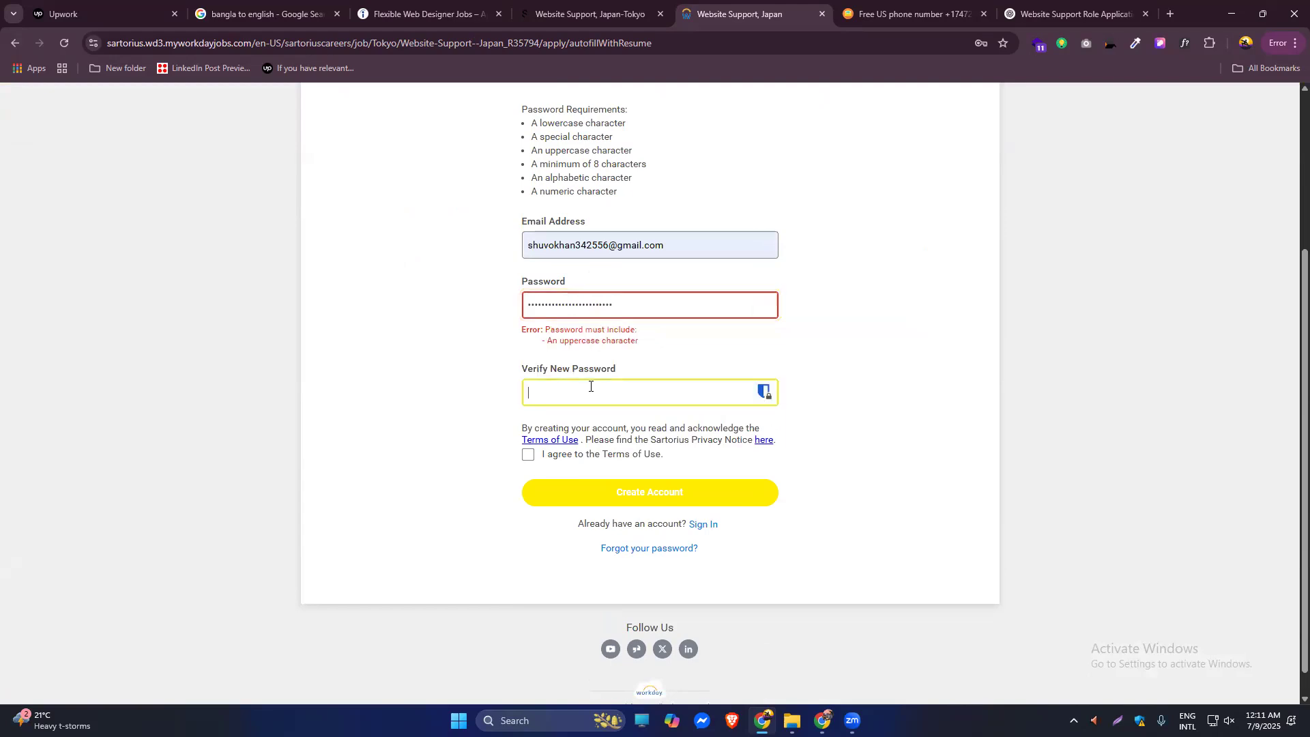
key("ctrl+v")
left_click(529, 455)
left_click(655, 507)
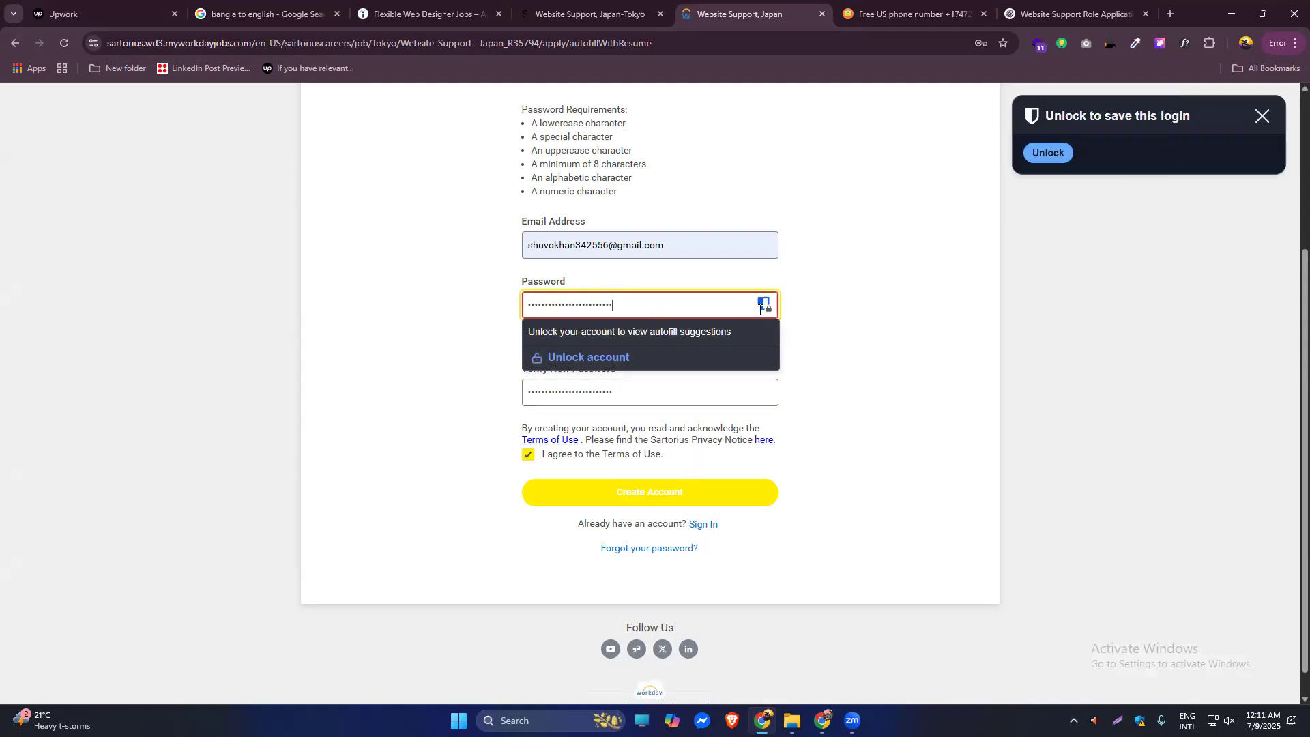
Replace the rejected password in both password fields with a new one and resubmit.
left_click(733, 492)
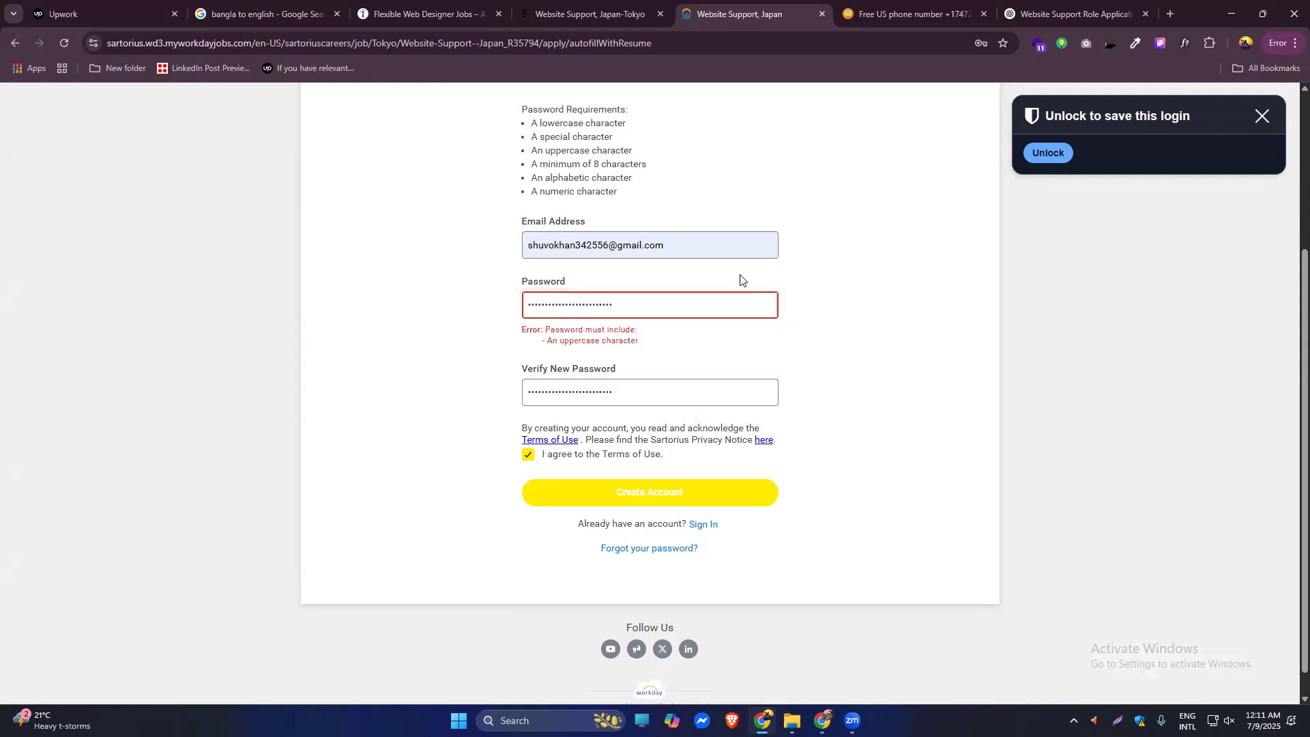
left_click_drag(622, 309, 521, 306)
key("BackSpace")
left_click(580, 399)
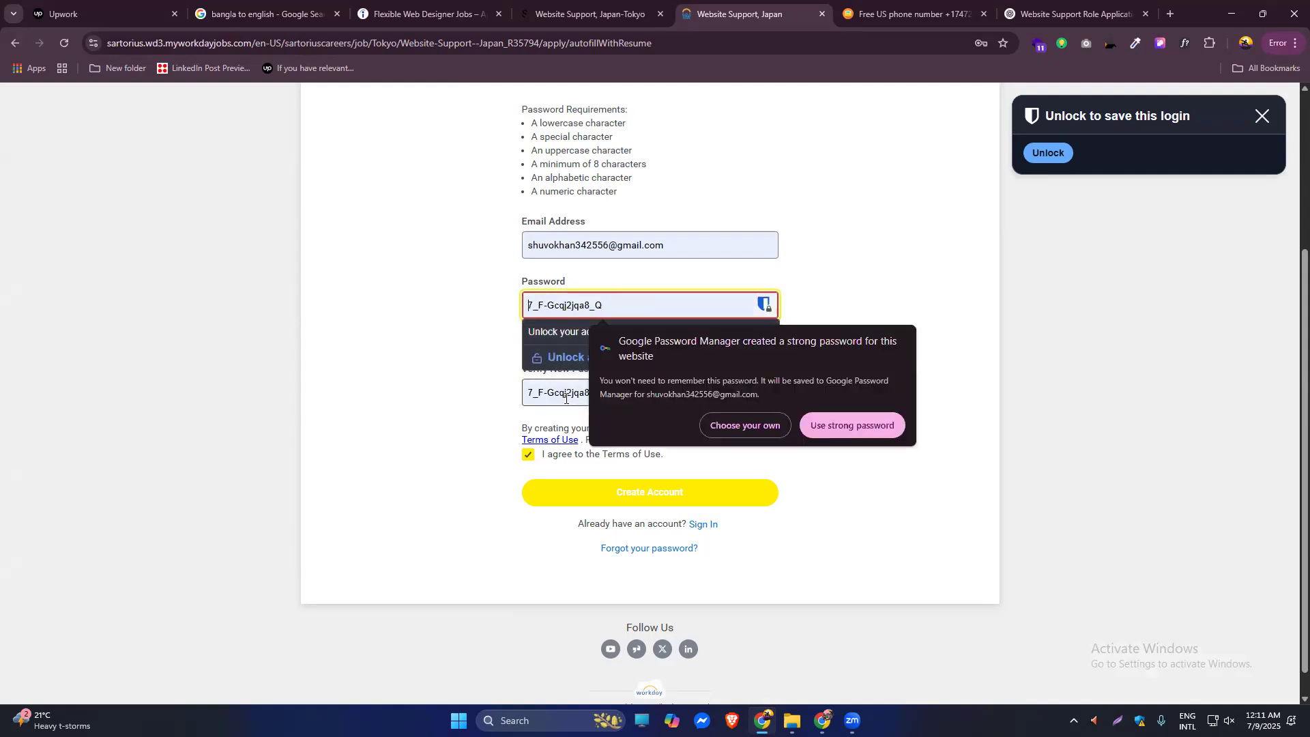
double_click(592, 371)
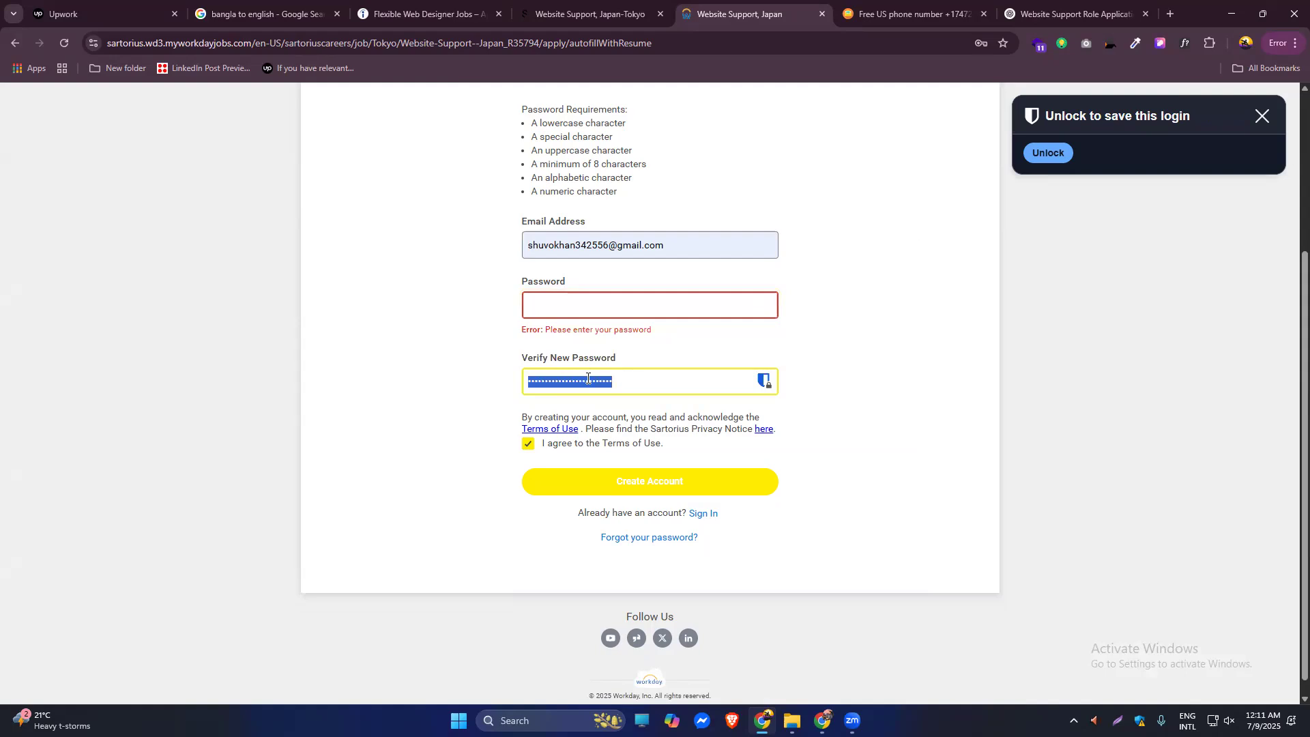
key("BackSpace")
left_click(581, 301)
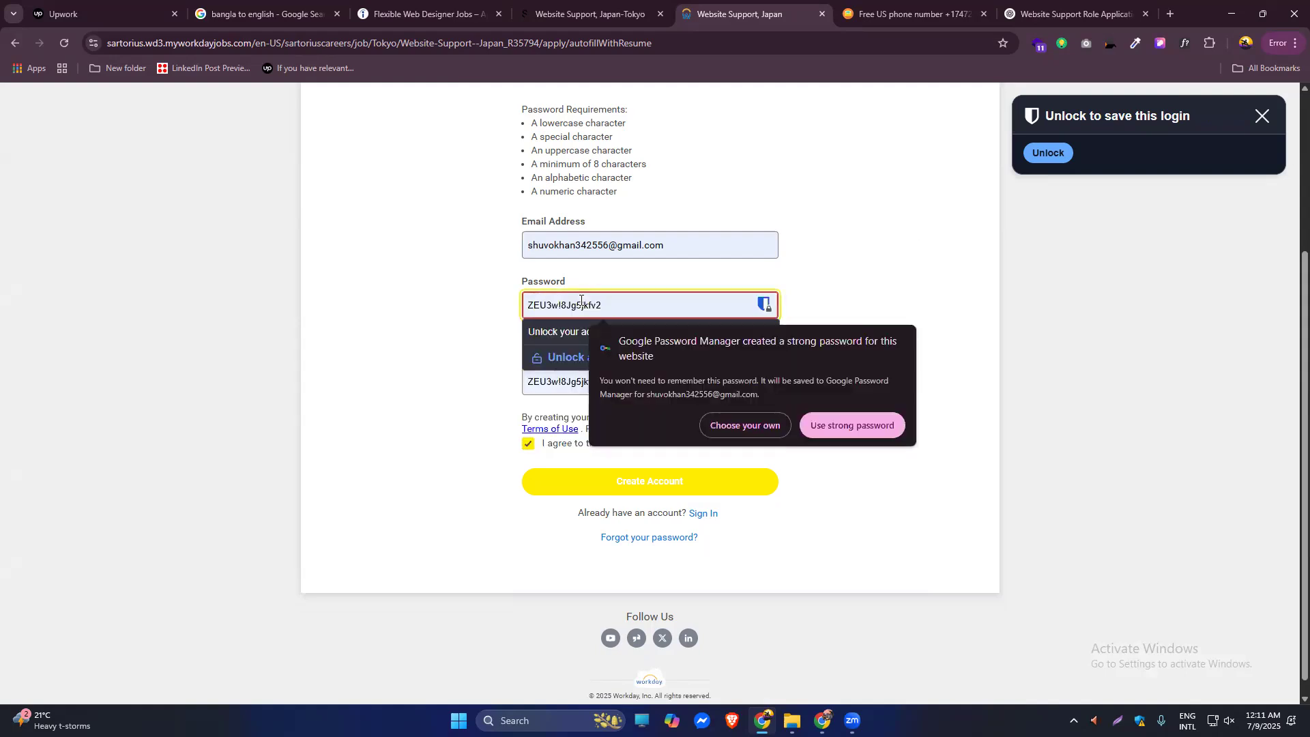
key("ctrl+v")
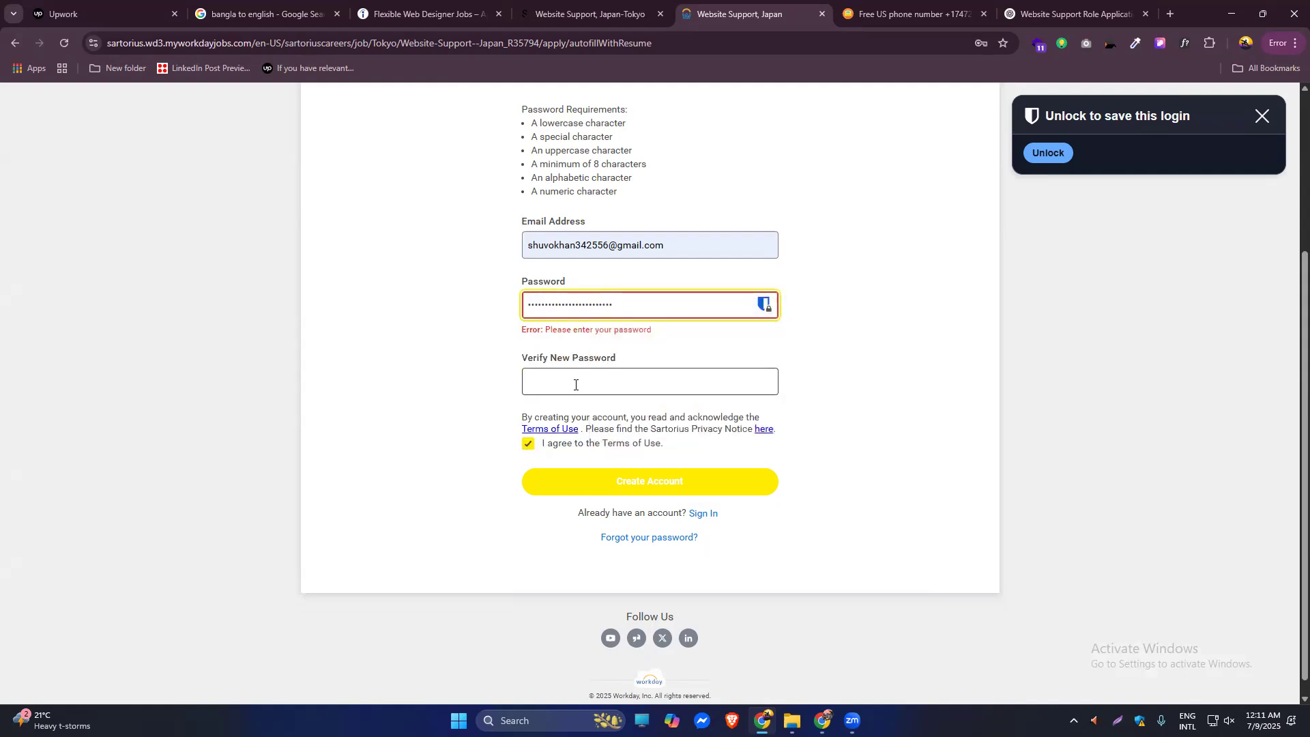
left_click(597, 382)
key("ctrl+v")
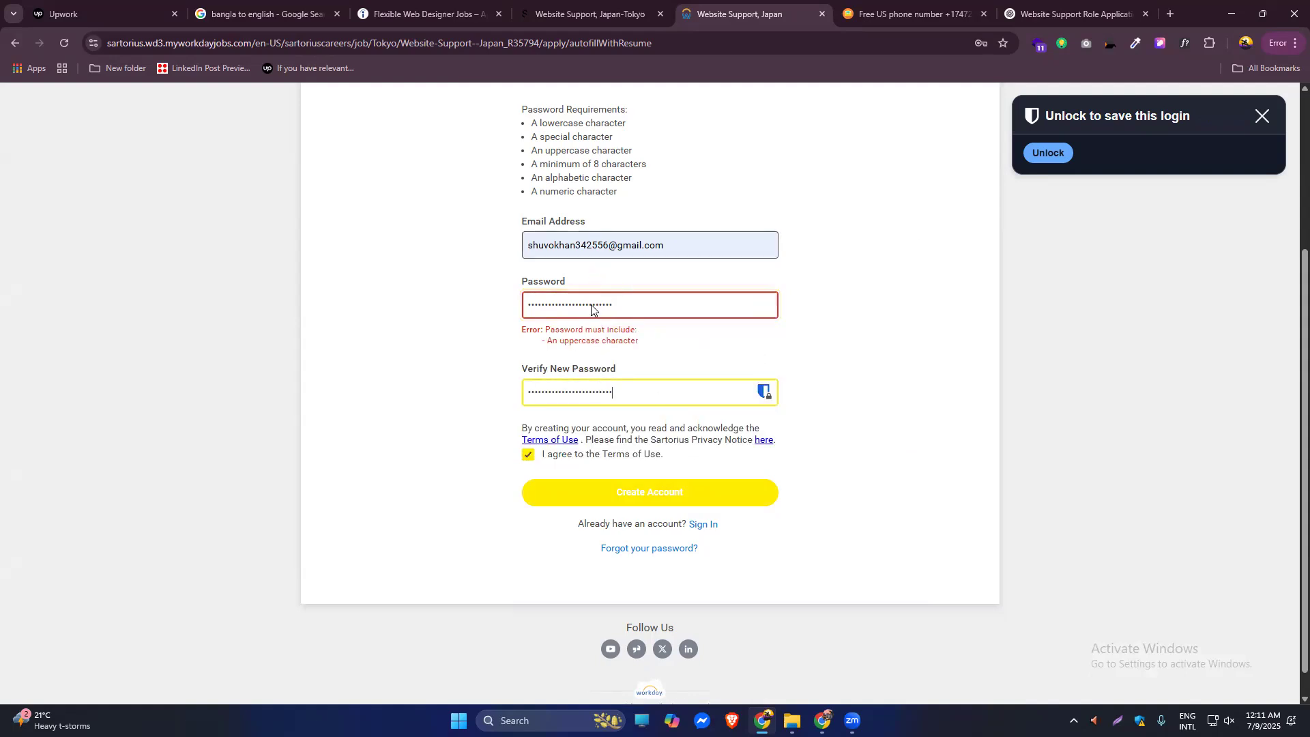
left_click(628, 503)
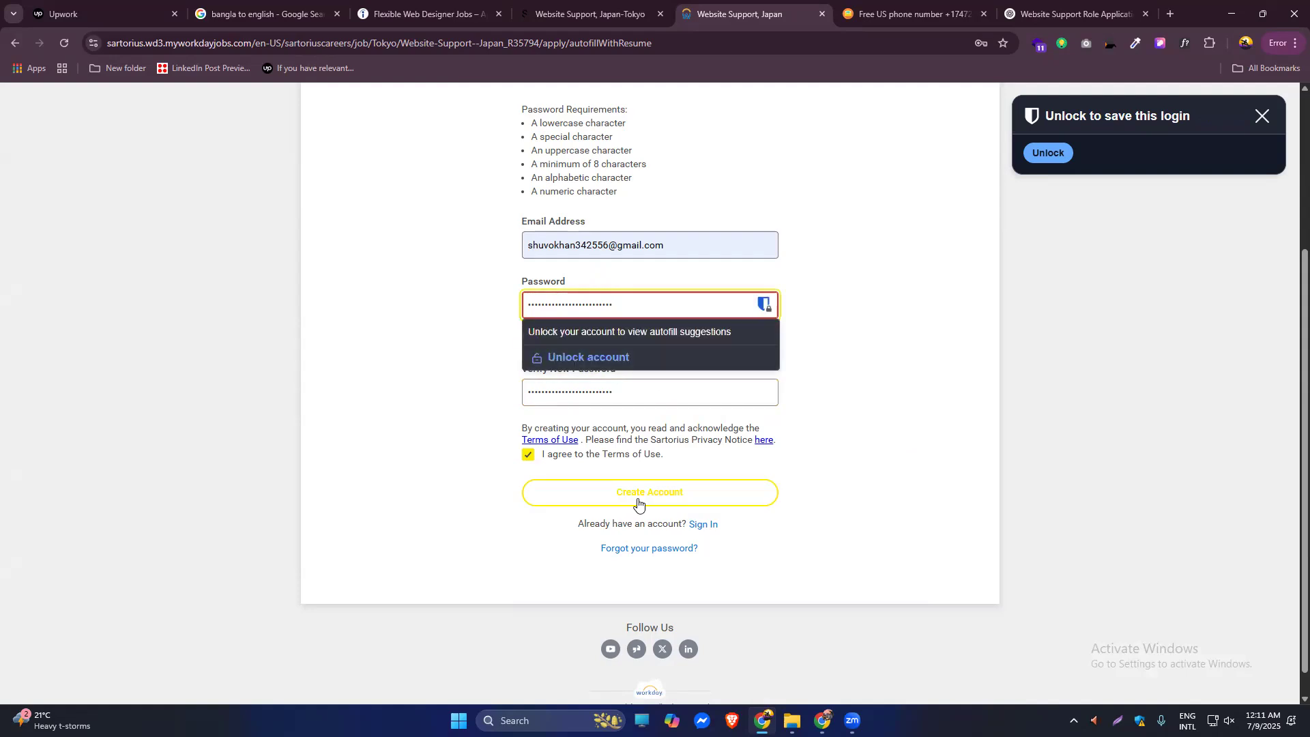
Clear the still-rejected password, use Chrome's generated strong password and create the account.
left_click(897, 325)
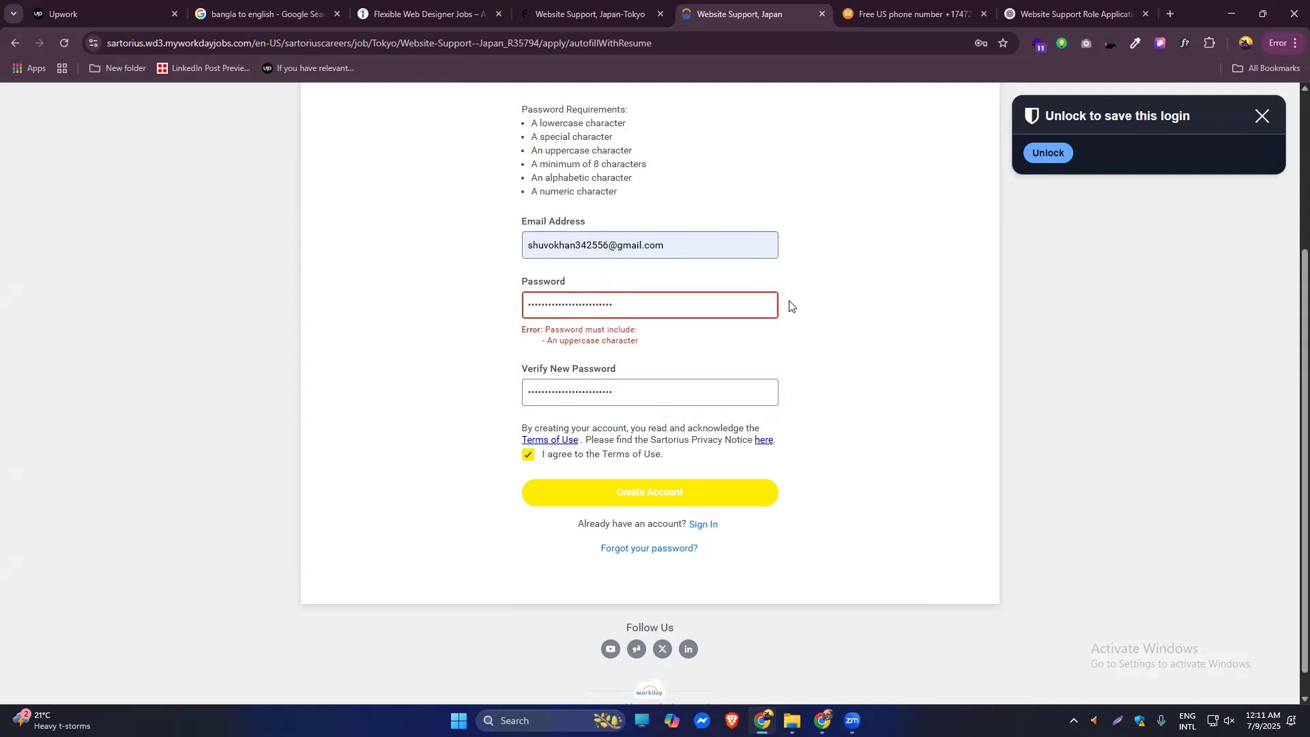
left_click_drag(655, 305, 480, 309)
key("BackSpace")
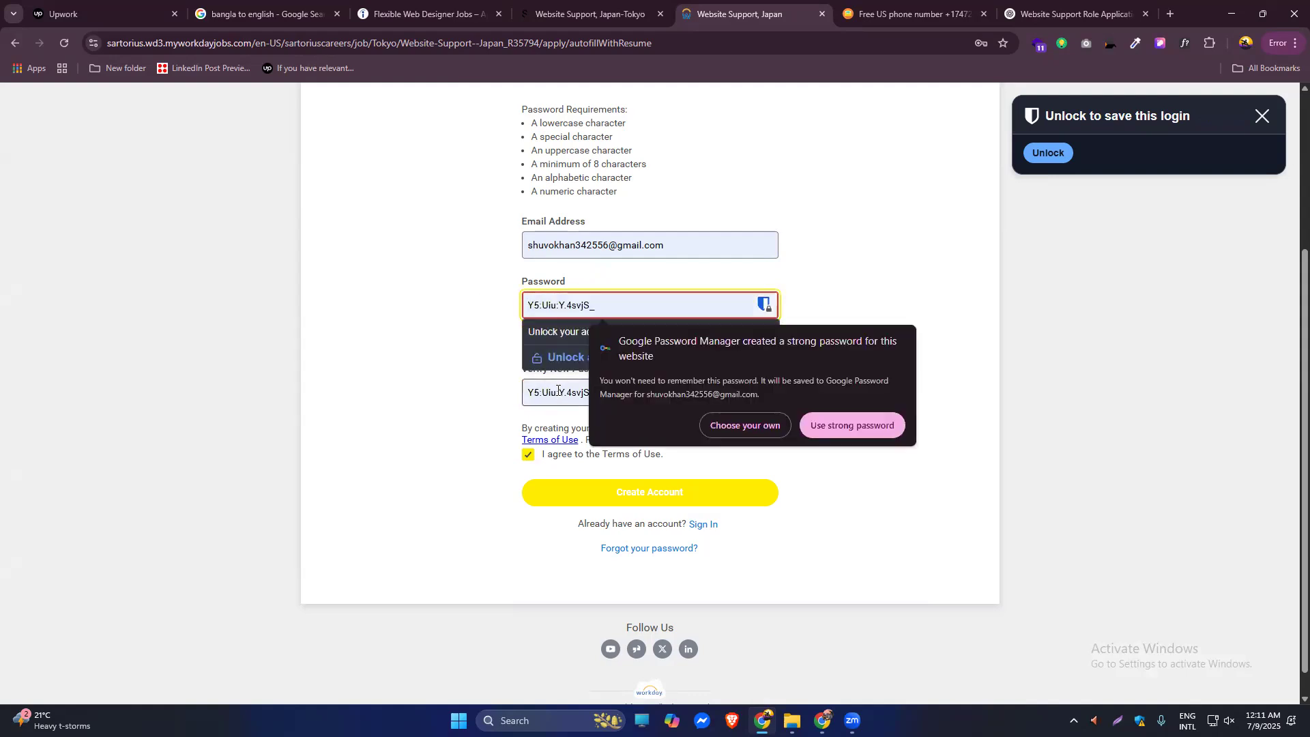
left_click(589, 401)
double_click(602, 383)
key("BackSpace")
left_click(649, 305)
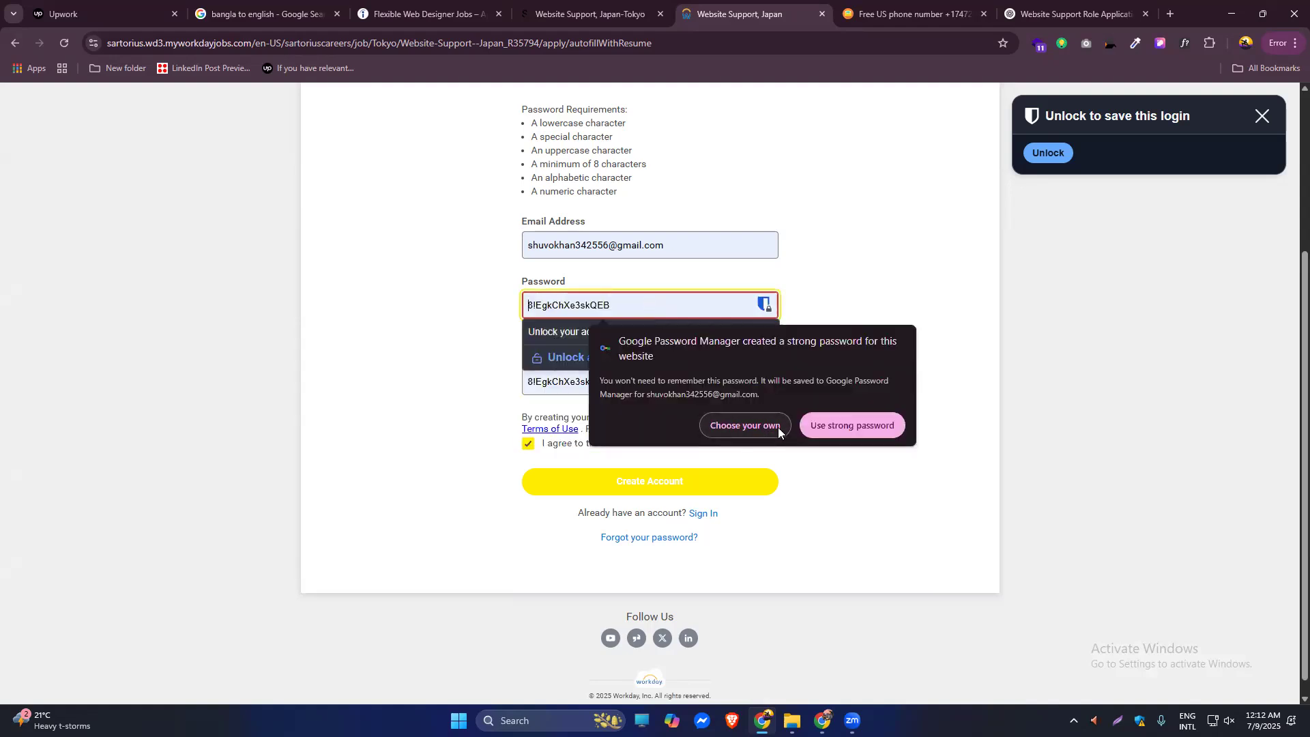
left_click(823, 427)
left_click(626, 485)
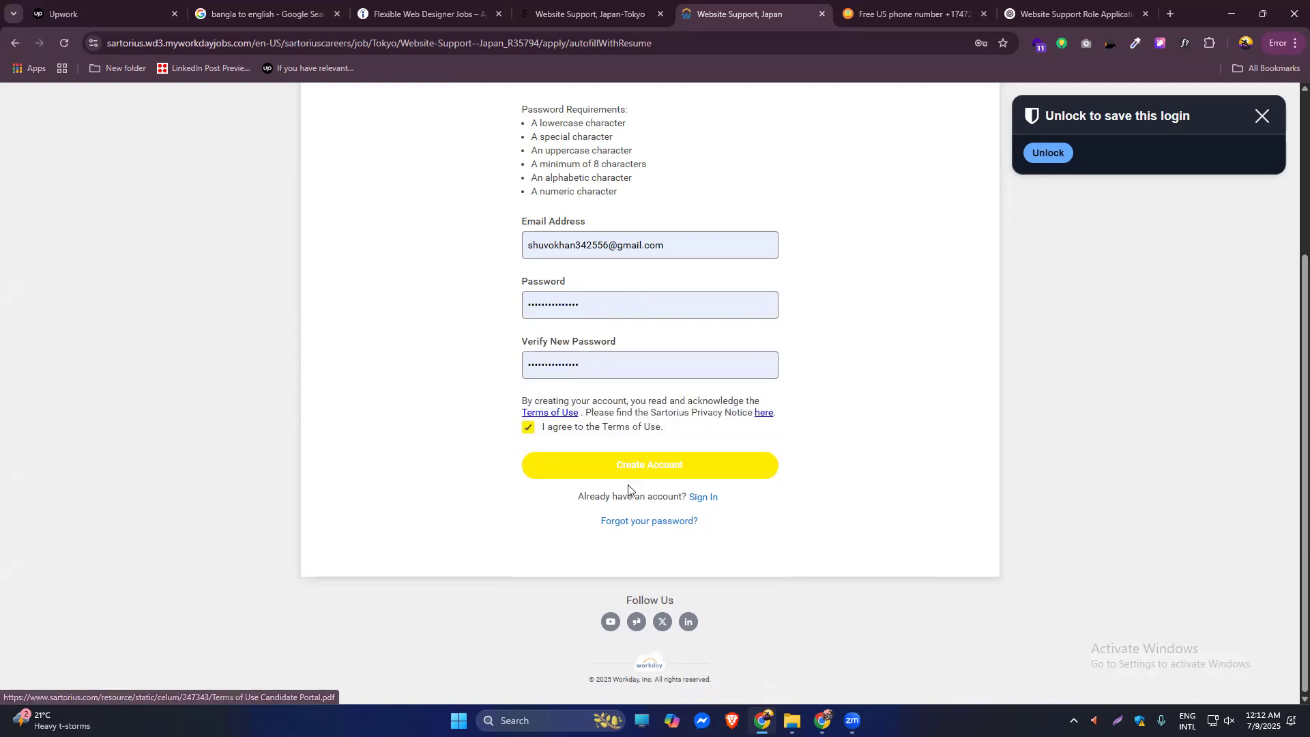
left_click(671, 465)
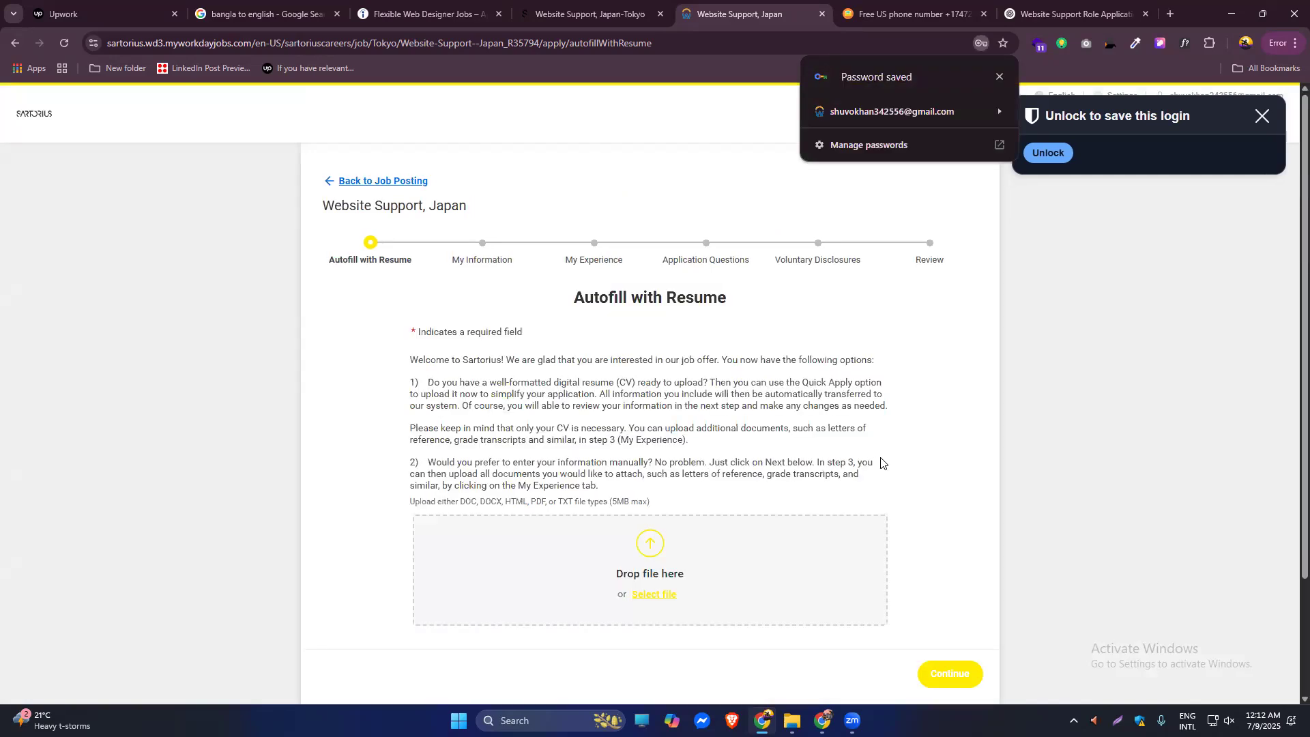
Upload the resume PDF for autofill and continue to the My Information step.
scroll(891, 450, "down", 2)
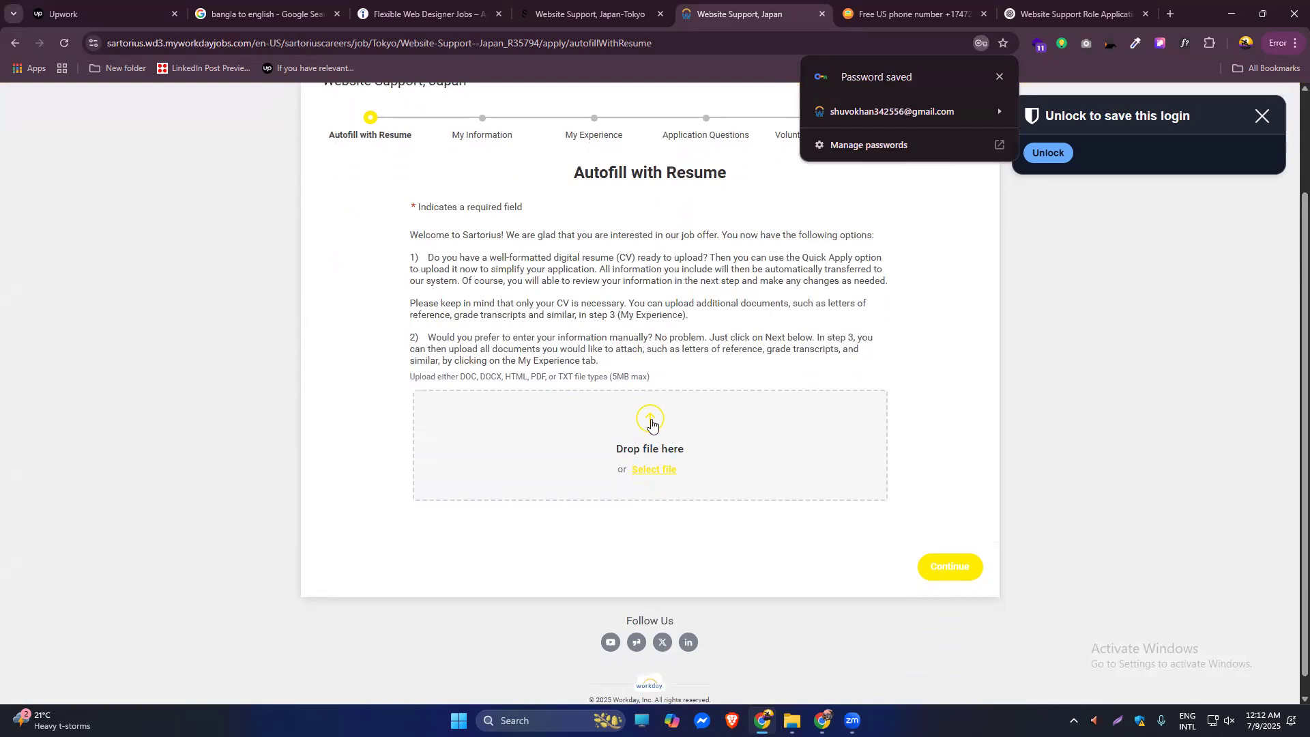
left_click(651, 435)
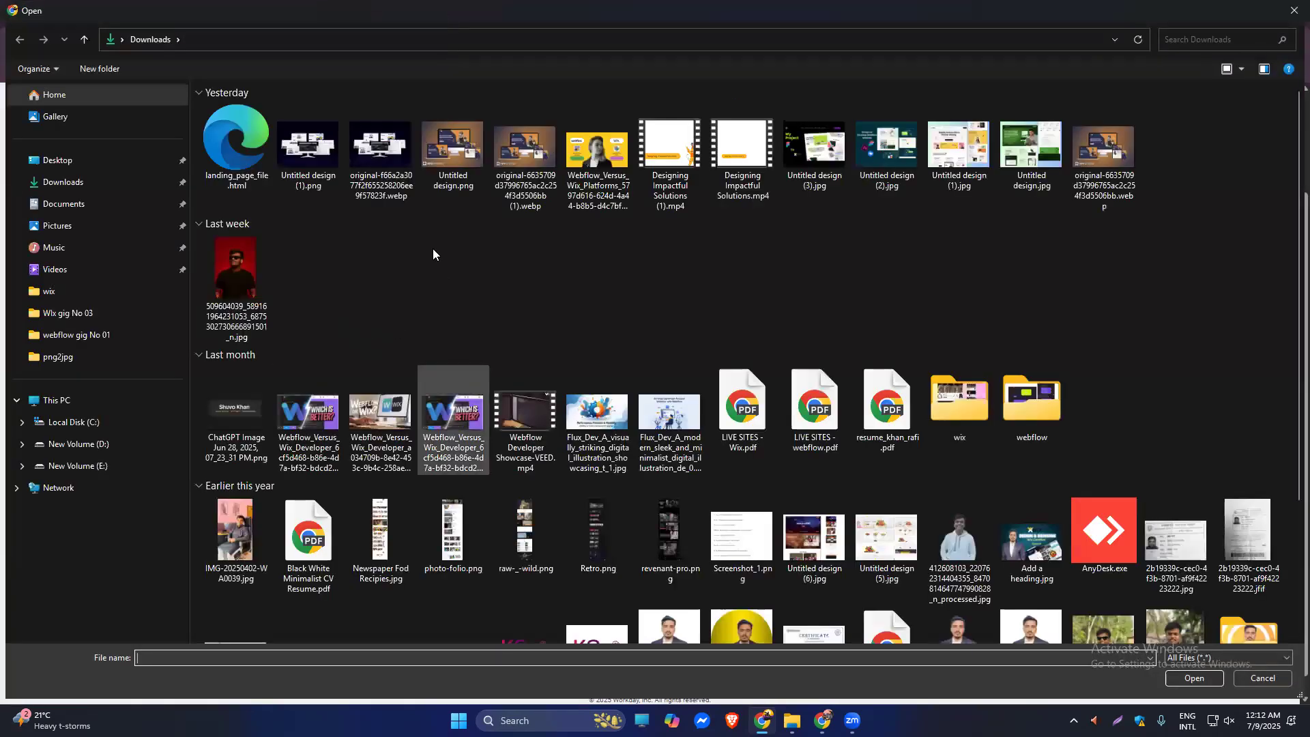
double_click(882, 430)
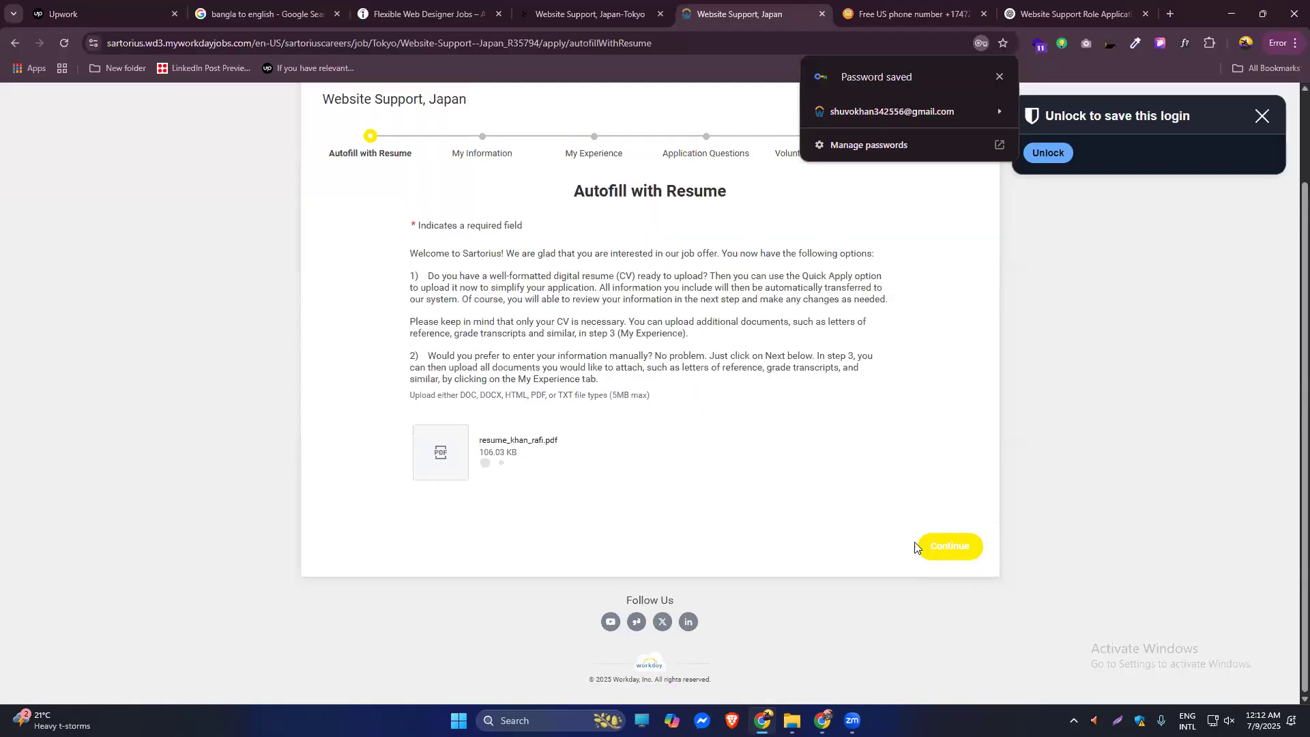
left_click(952, 552)
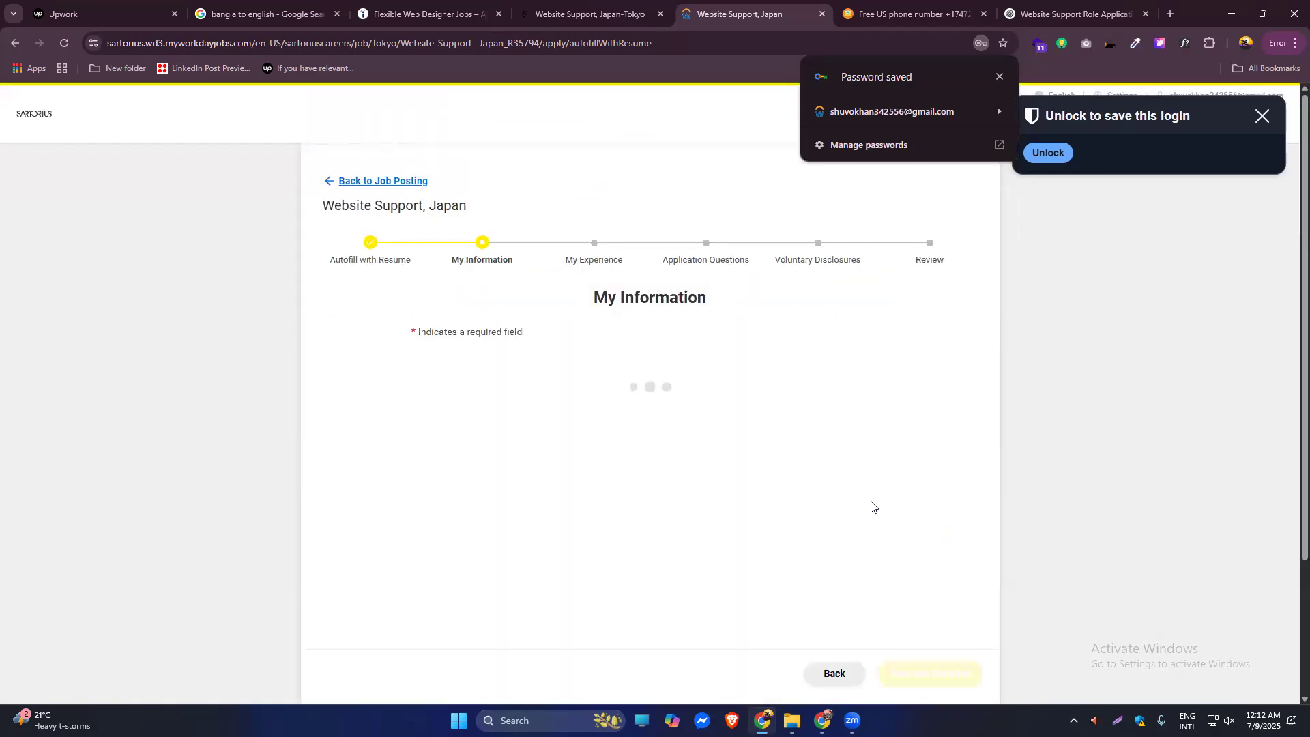
Search the How Did You Hear About Us options for 'indeed' and choose Direct Contact.
scroll(1289, 319, "down", 2)
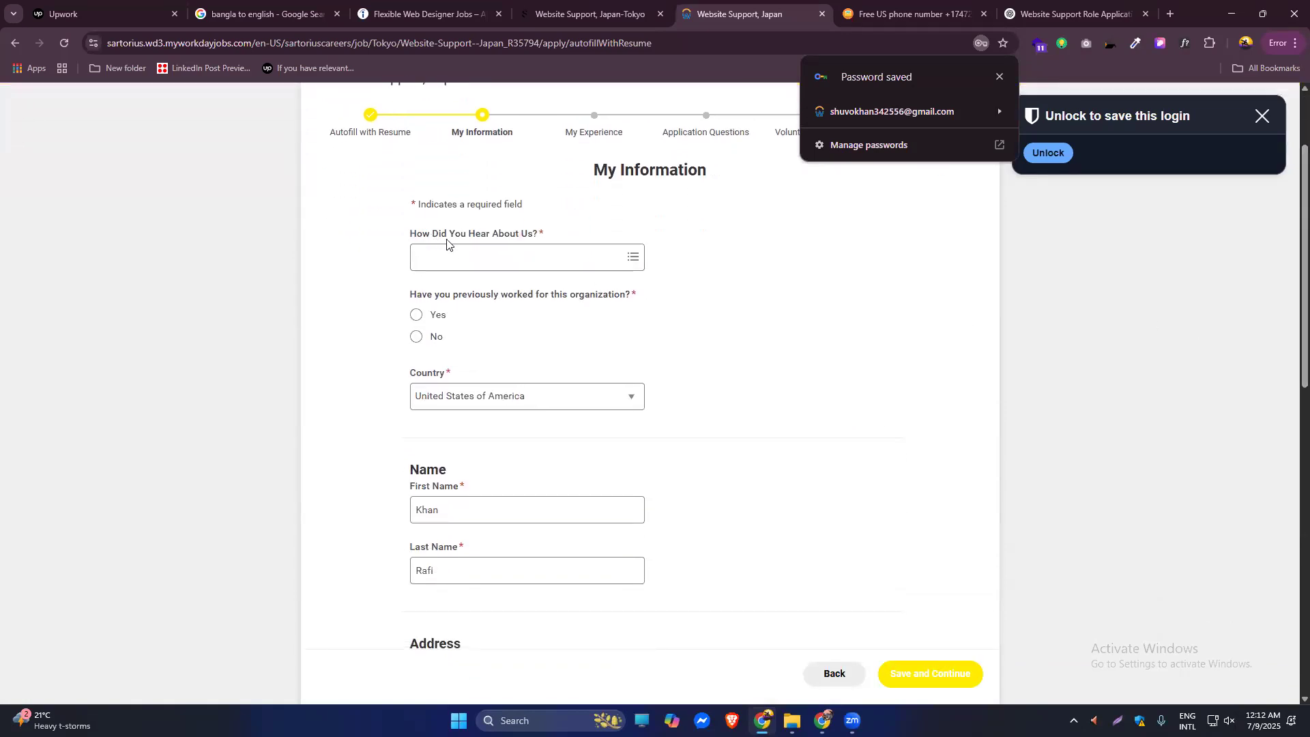
left_click(634, 258)
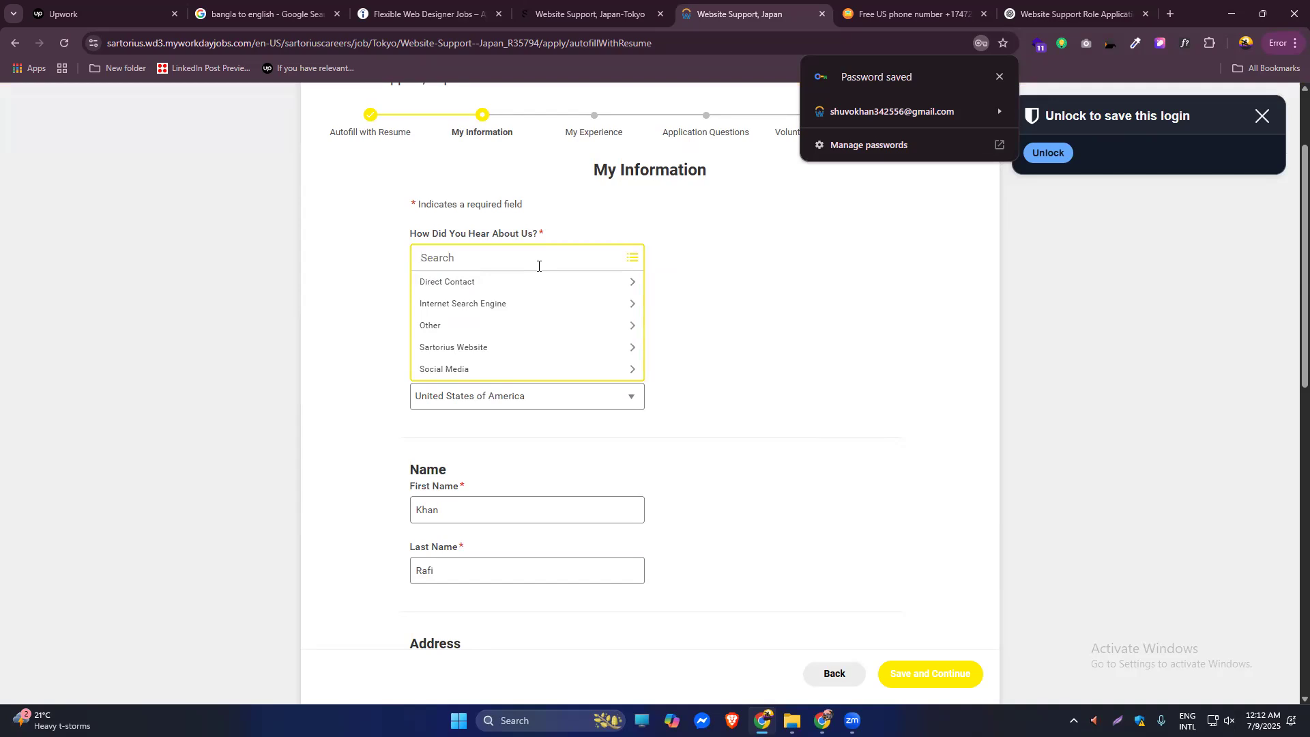
type("we")
key("BackSpace")
type("inded")
right_click(443, 257)
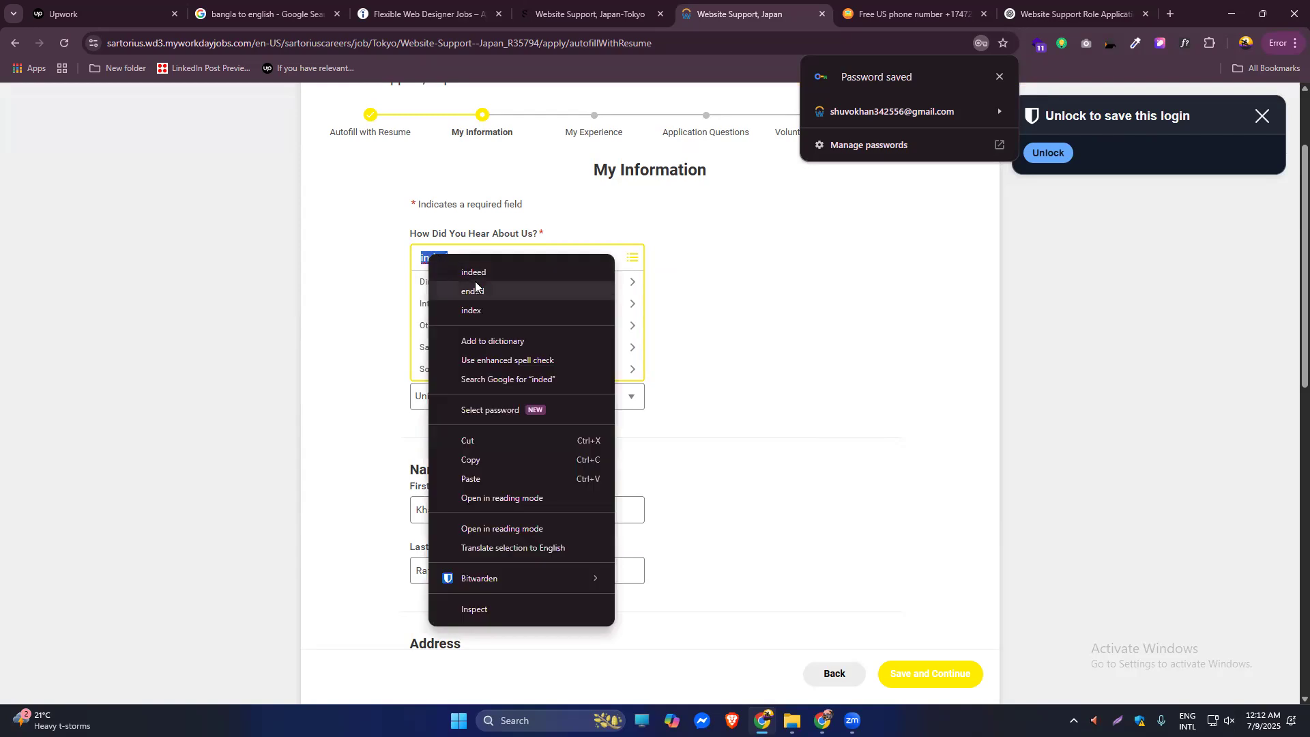
left_click(490, 275)
left_click(717, 282)
left_click(517, 259)
type("i")
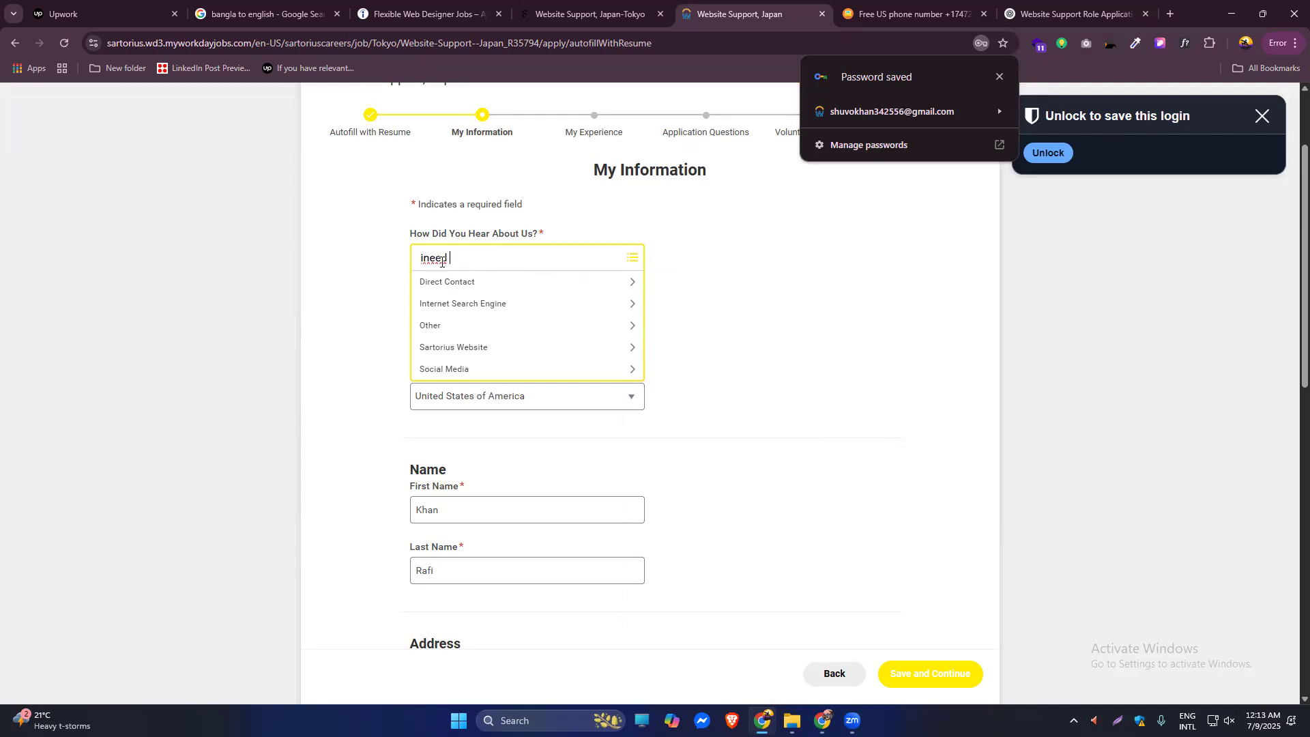
right_click(440, 266)
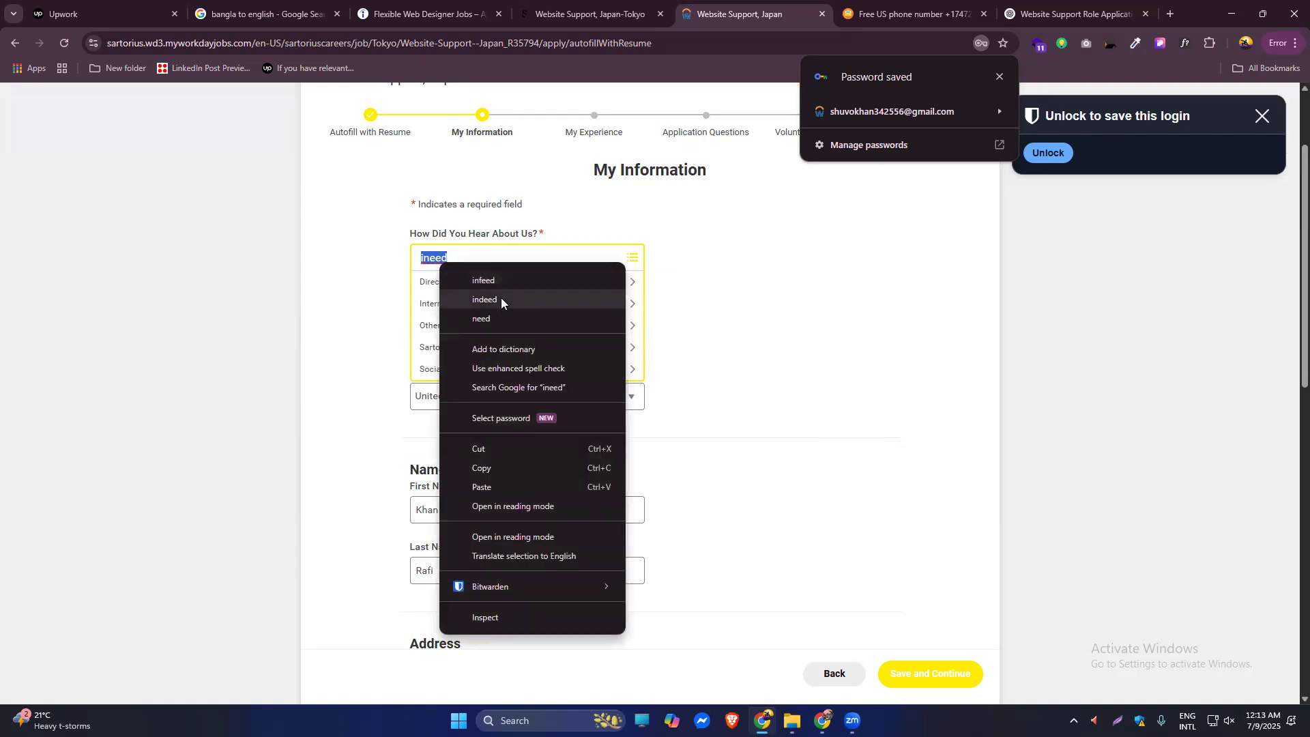
left_click(501, 301)
key("Return")
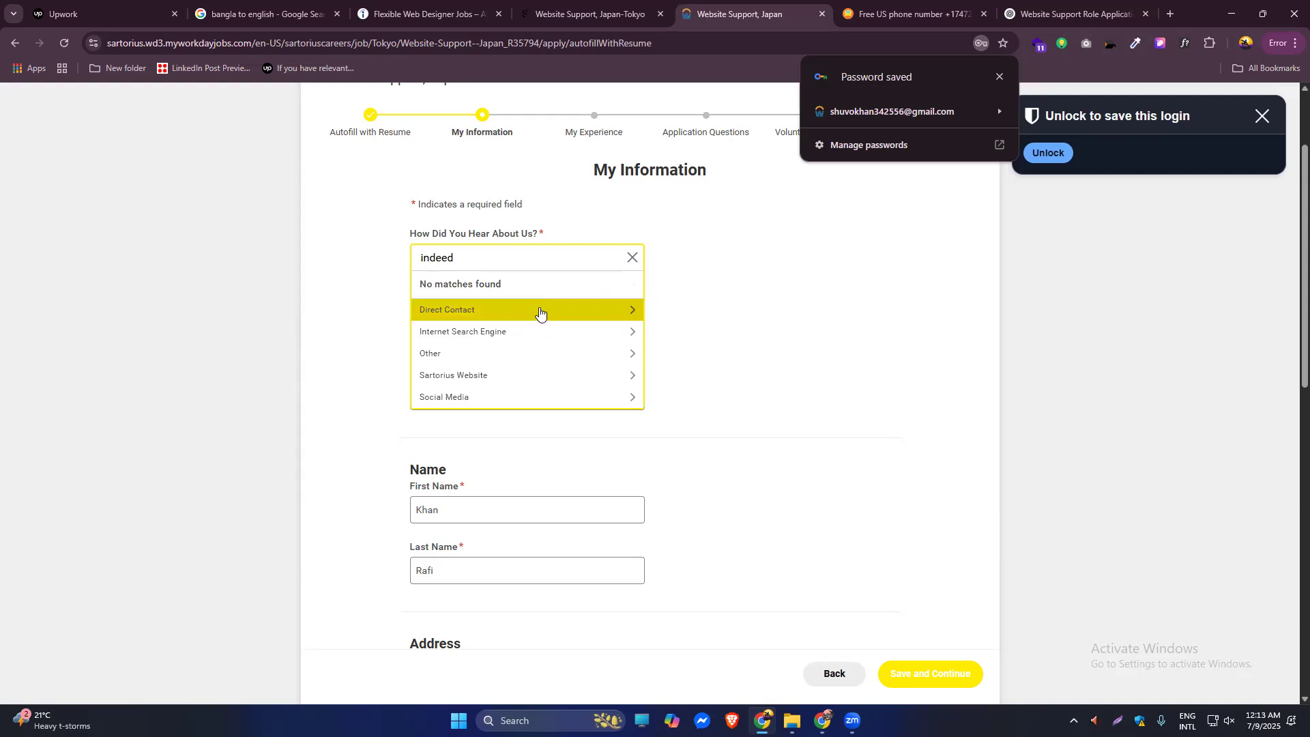
left_click(545, 311)
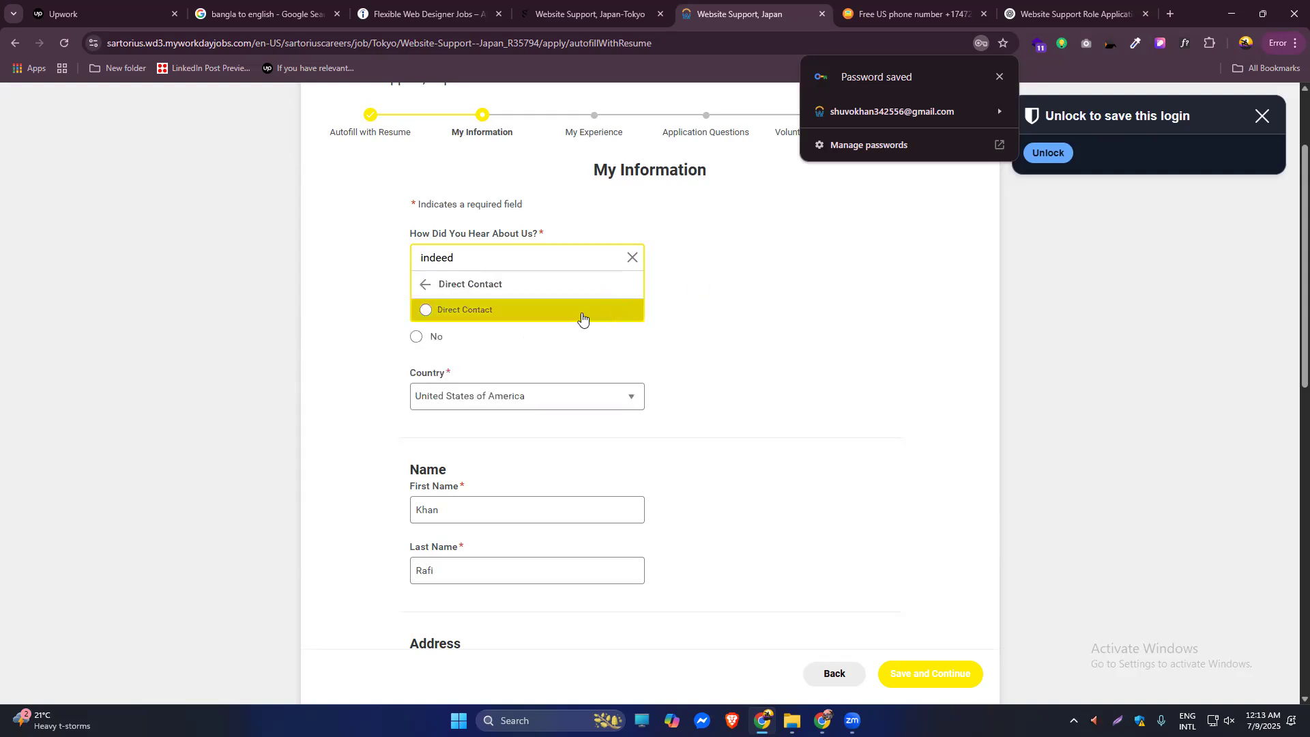
left_click(425, 310)
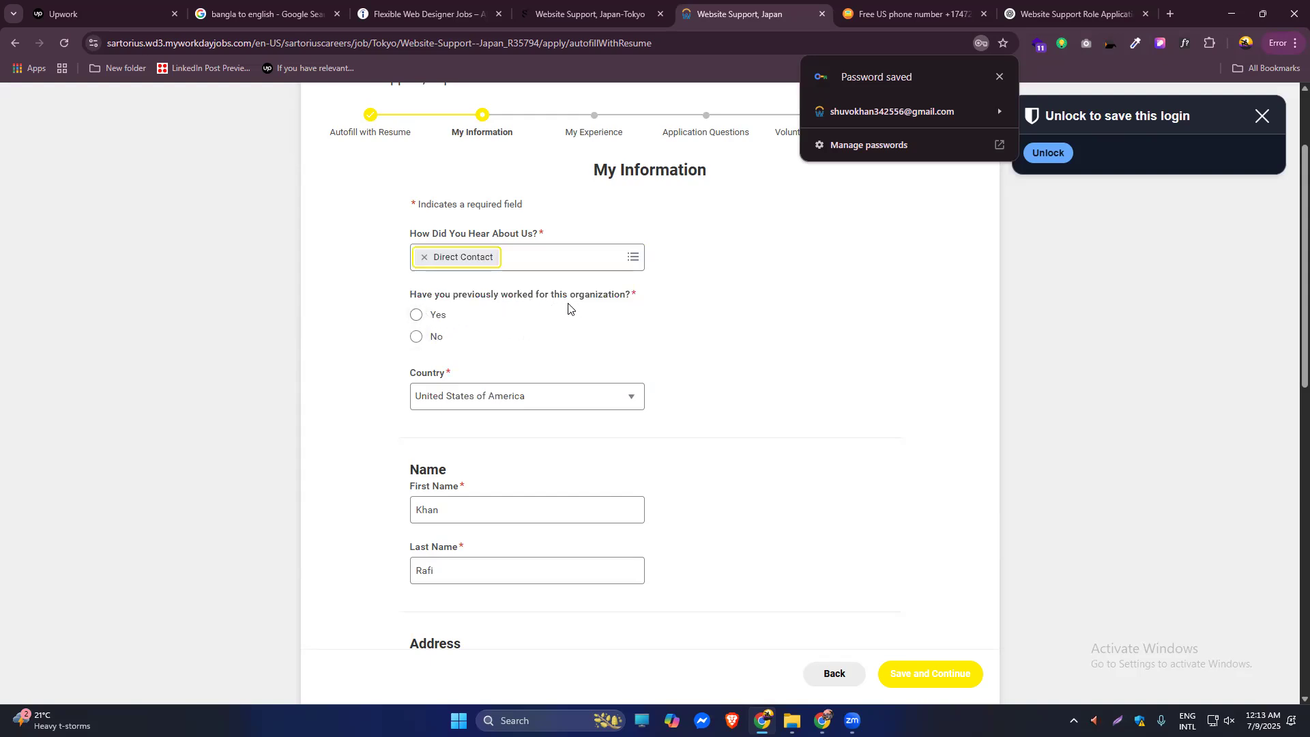
Set the country to Bangladesh and answer No to previously working for the organization.
left_click(415, 315)
left_click(630, 398)
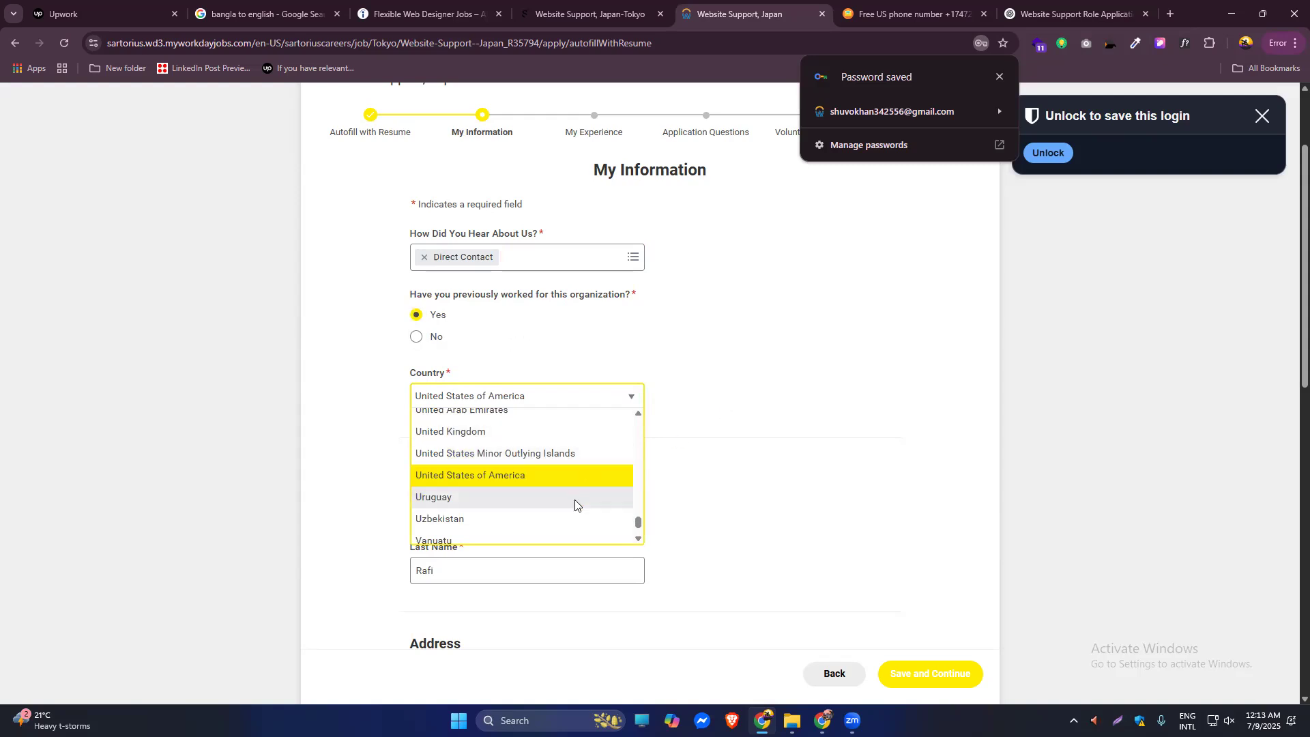
scroll(575, 500, "up", 20)
scroll(475, 501, "up", 10)
scroll(633, 437, "down", 2)
scroll(632, 437, "down", 5)
scroll(632, 441, "up", 1)
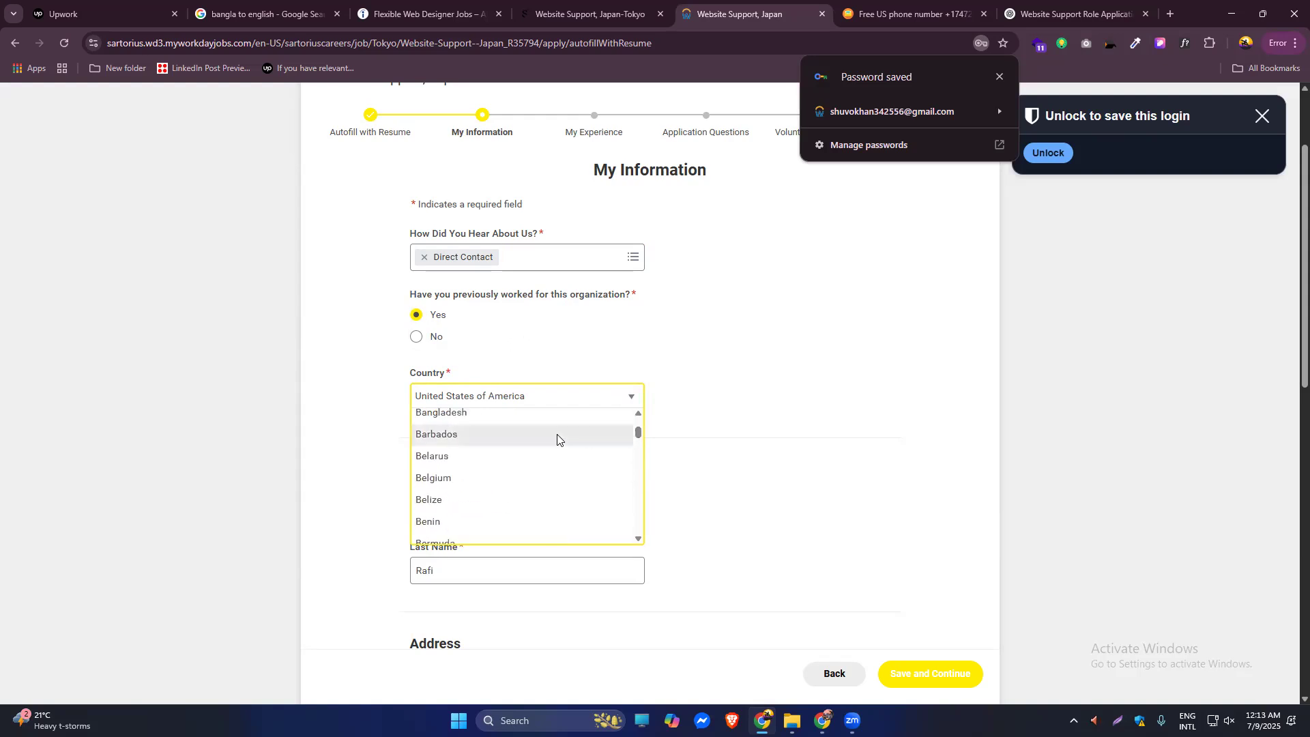
left_click(508, 409)
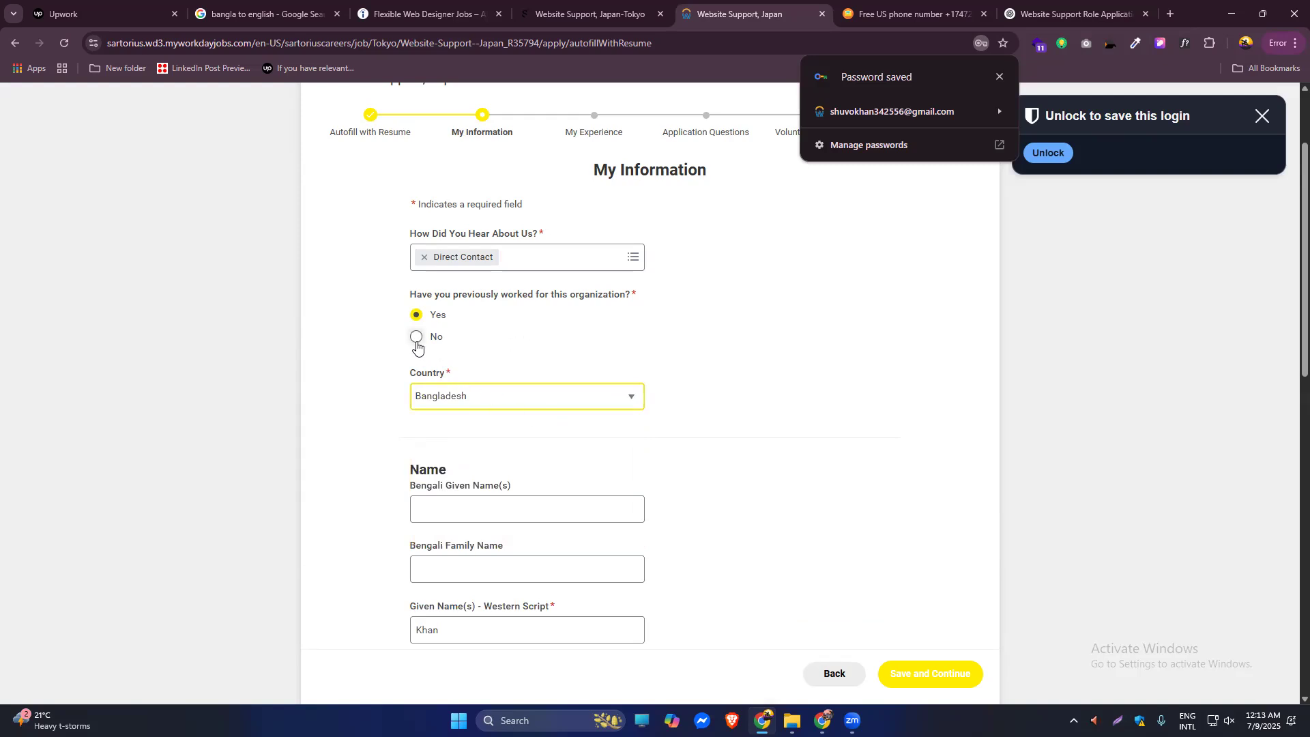
left_click(419, 345)
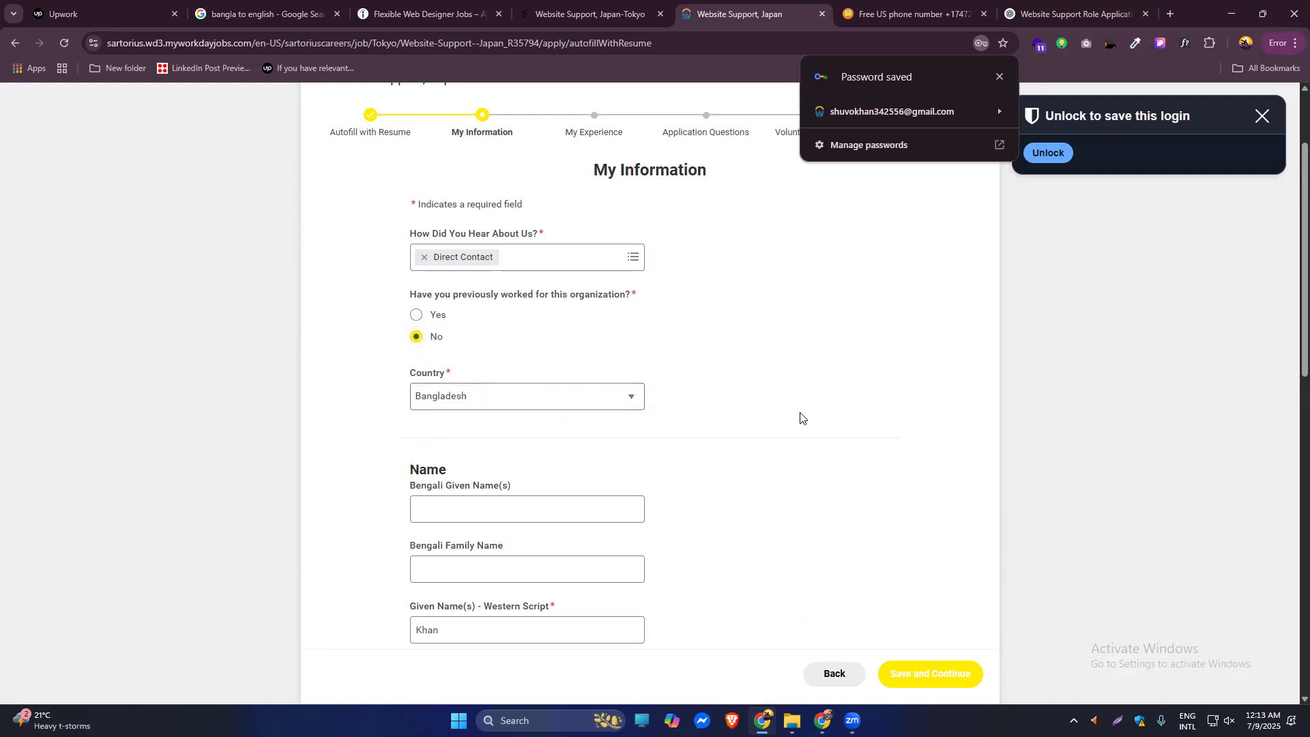
Enter the applicant's name into the Bengali Given Name and Family Name fields.
scroll(1289, 362, "down", 1)
scroll(1287, 376, "down", 1)
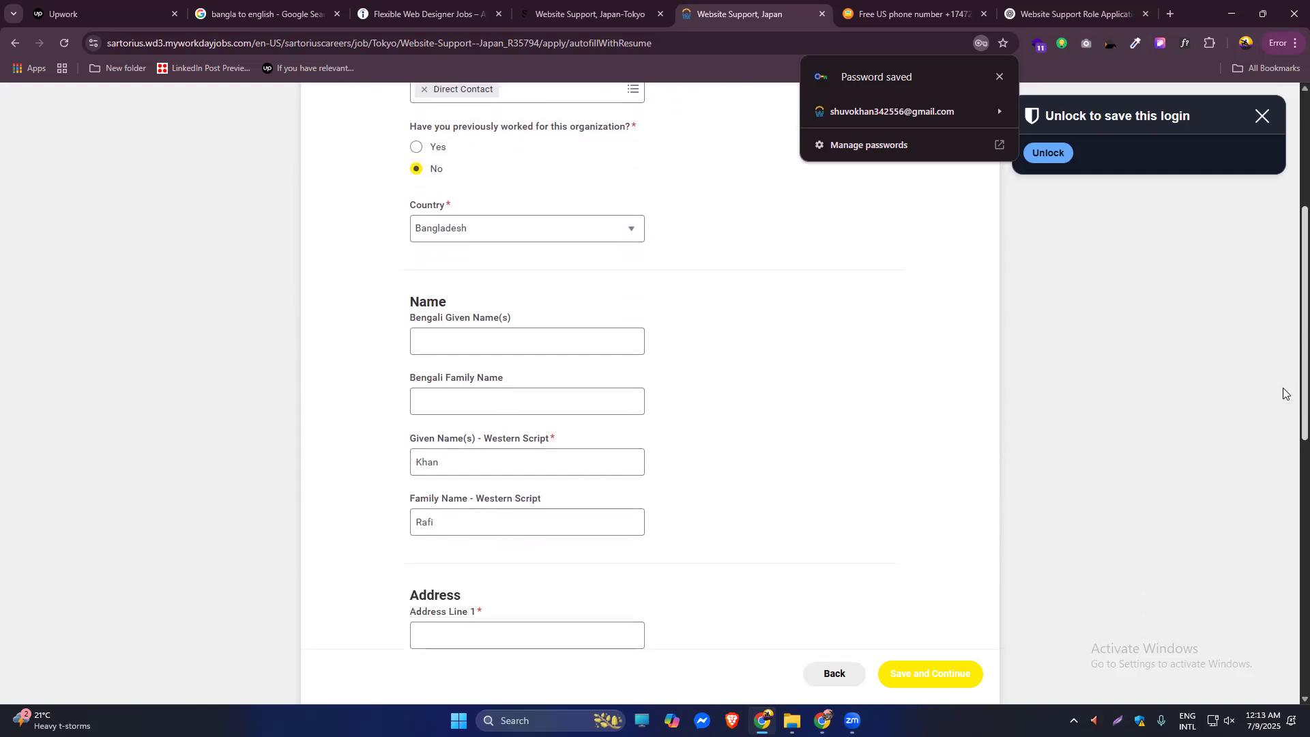
left_click(477, 328)
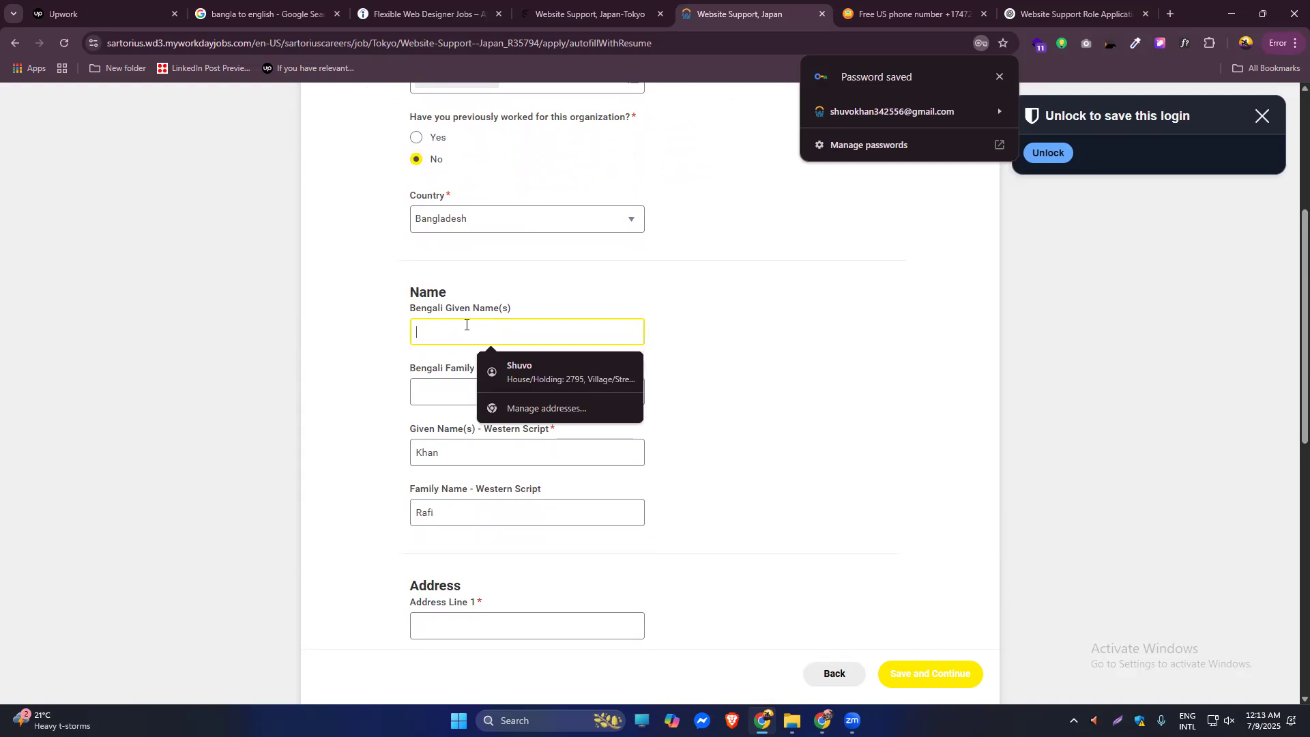
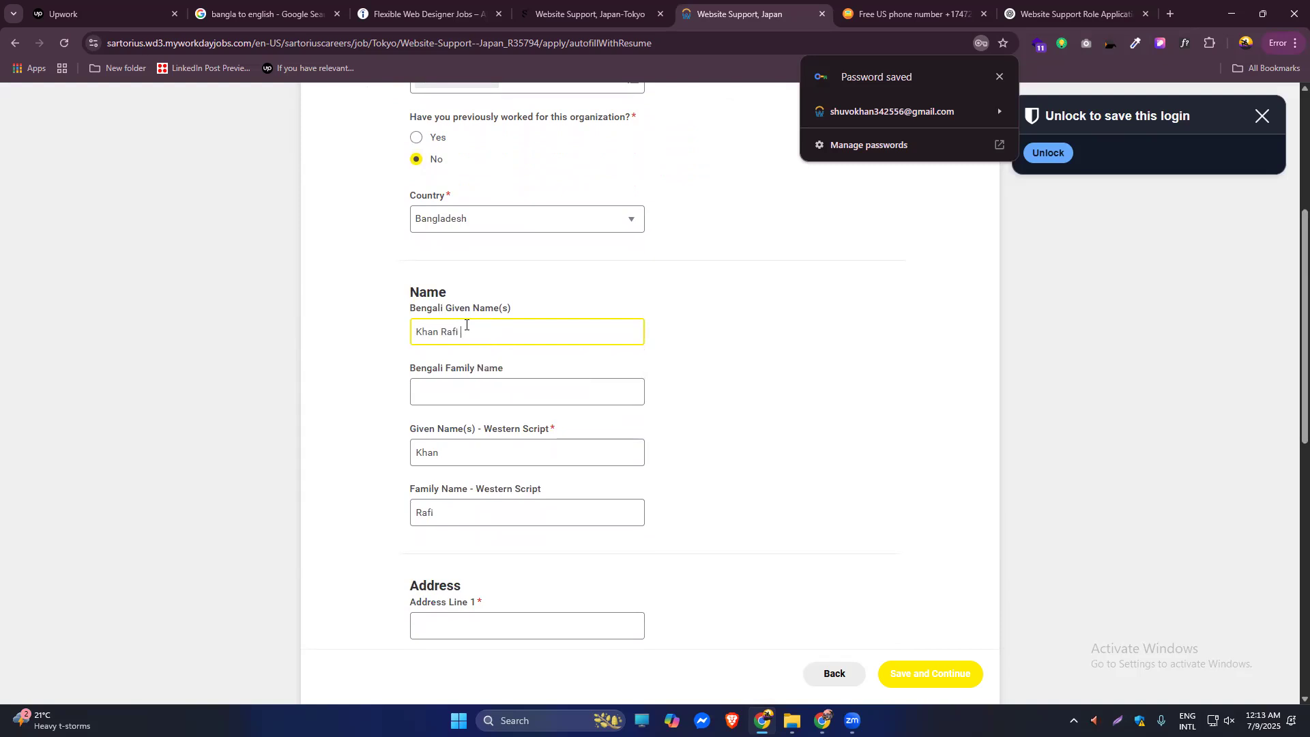
left_click(477, 391)
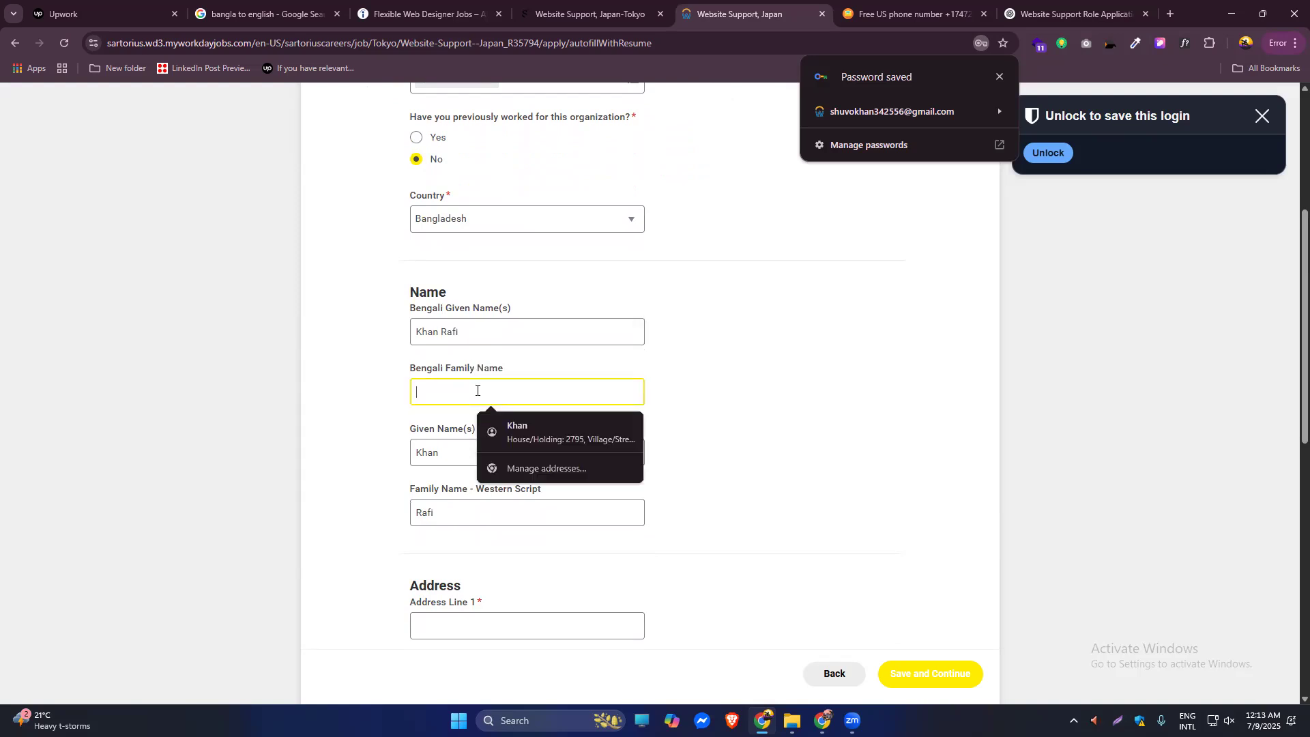
type("Rafi")
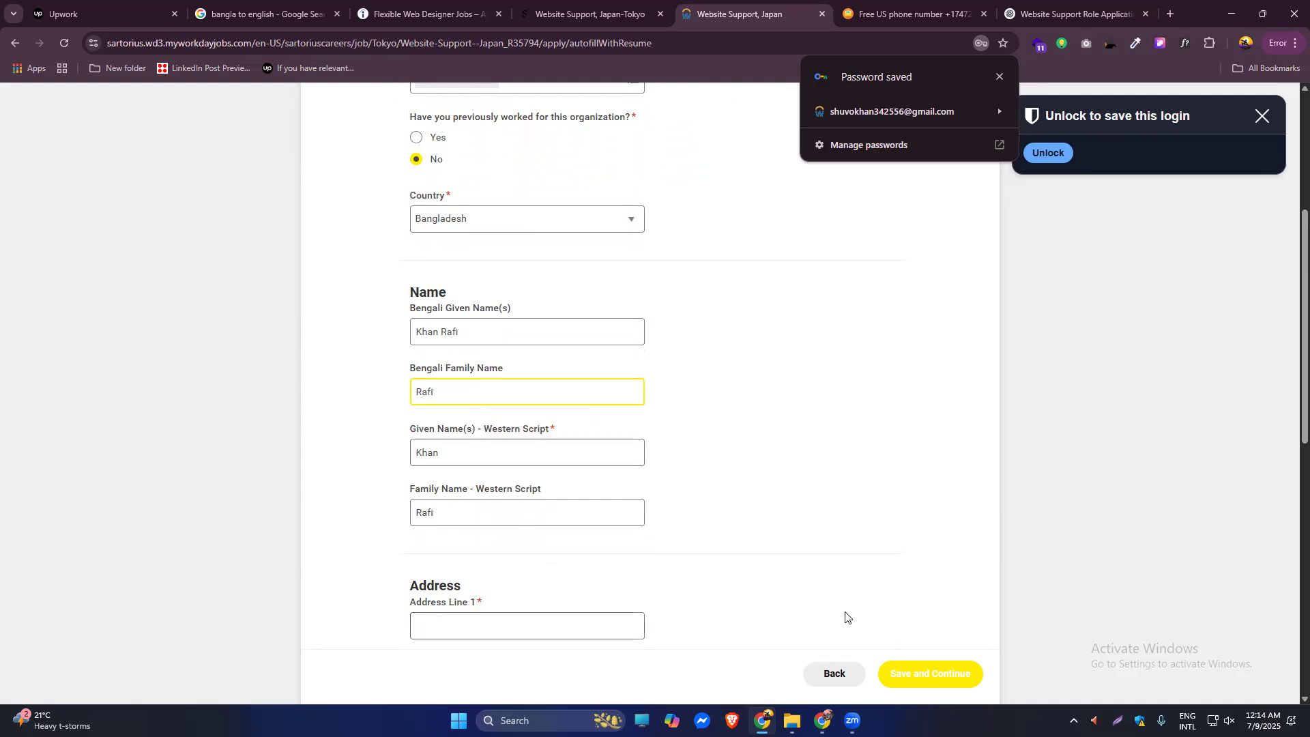
Fill address line, city and postal code from Chrome's saved address, then clear the Bengali given name.
scroll(1290, 428, "down", 1)
scroll(578, 573, "down", 1)
left_click(565, 553)
left_click(564, 591)
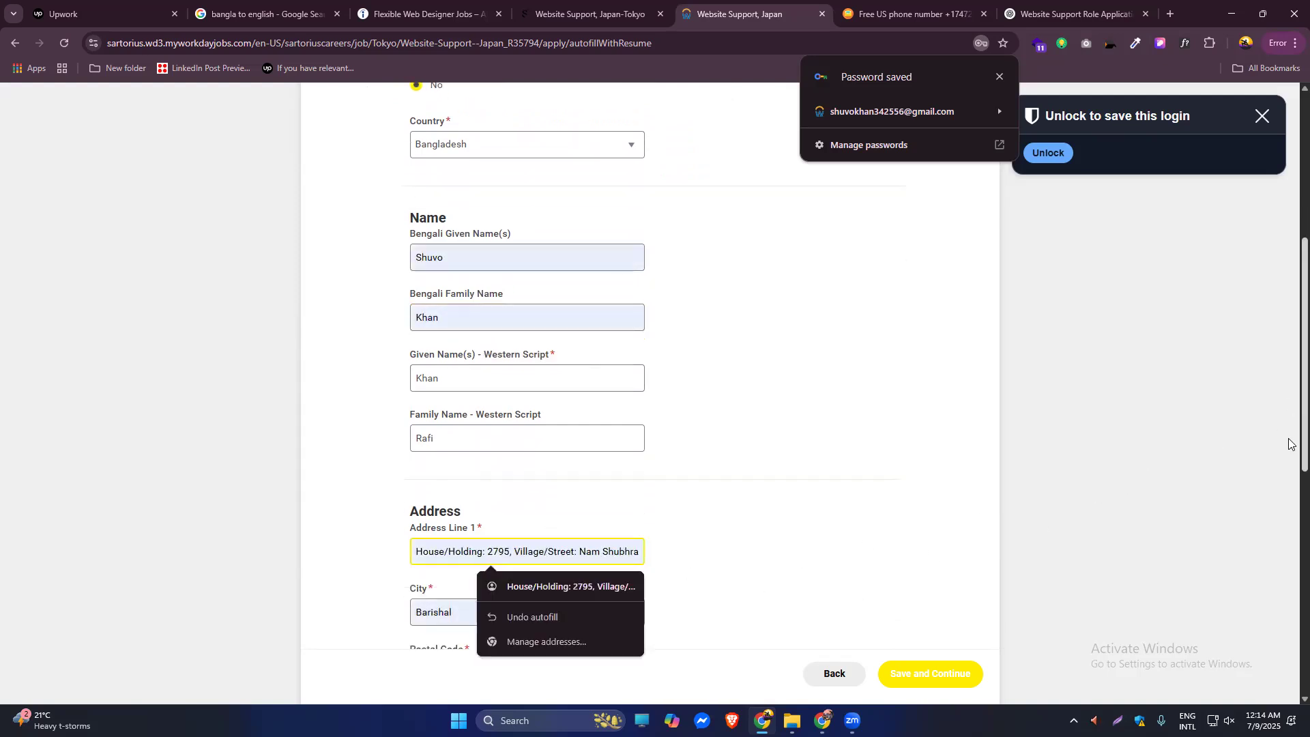
scroll(1289, 447, "down", 3)
scroll(1289, 495, "down", 2)
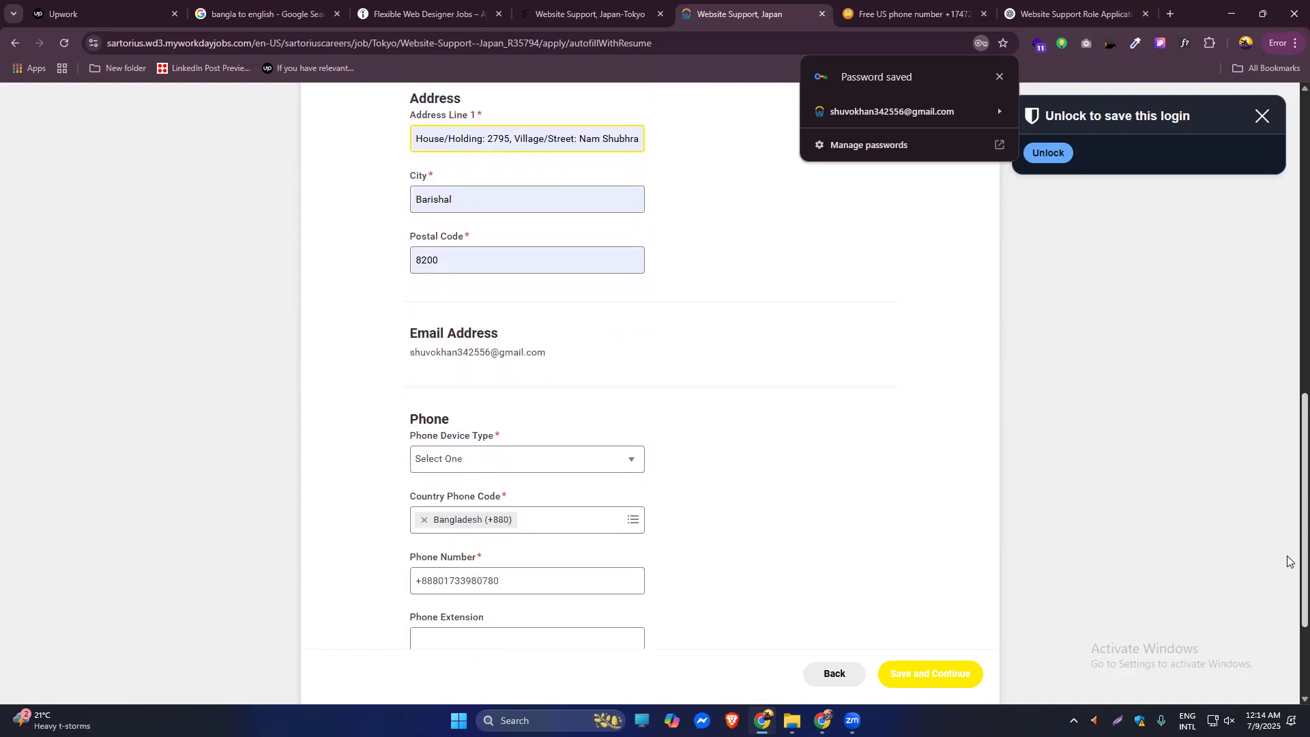
scroll(1289, 451, "up", 5)
scroll(1289, 421, "up", 1)
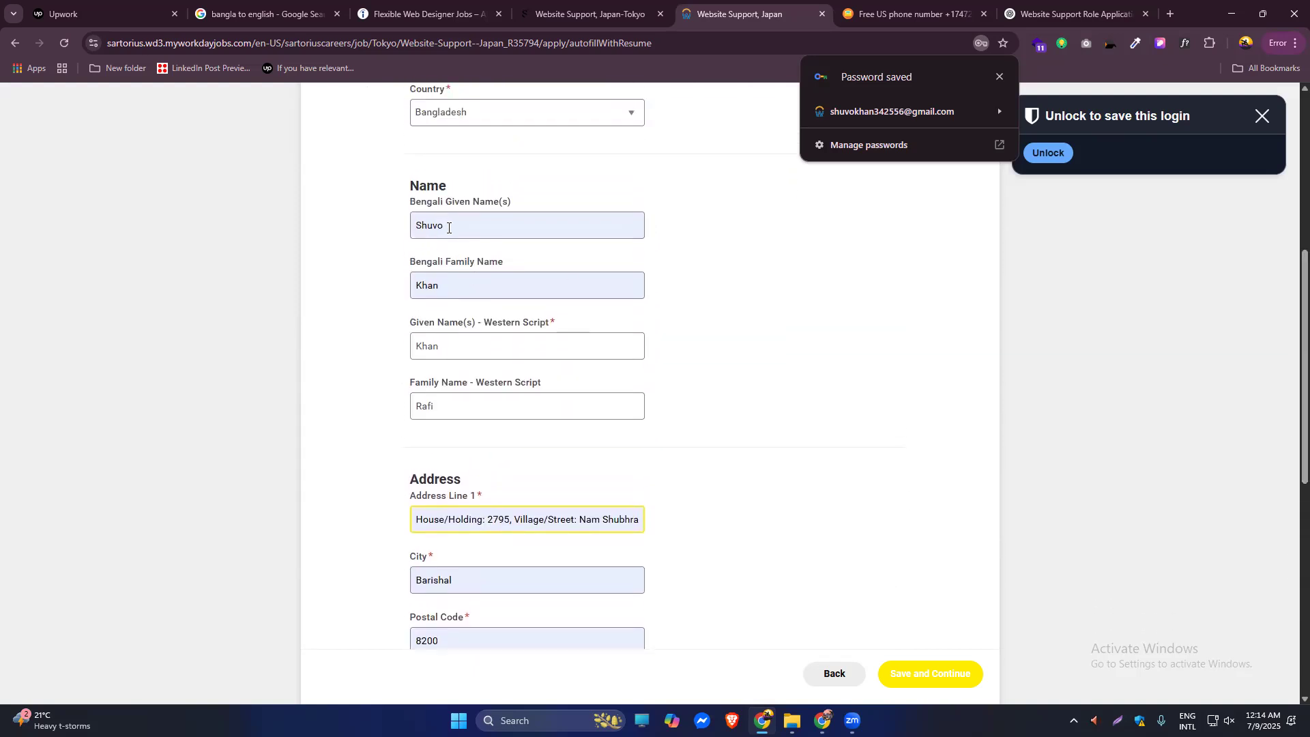
double_click(448, 222)
key("BackSpace")
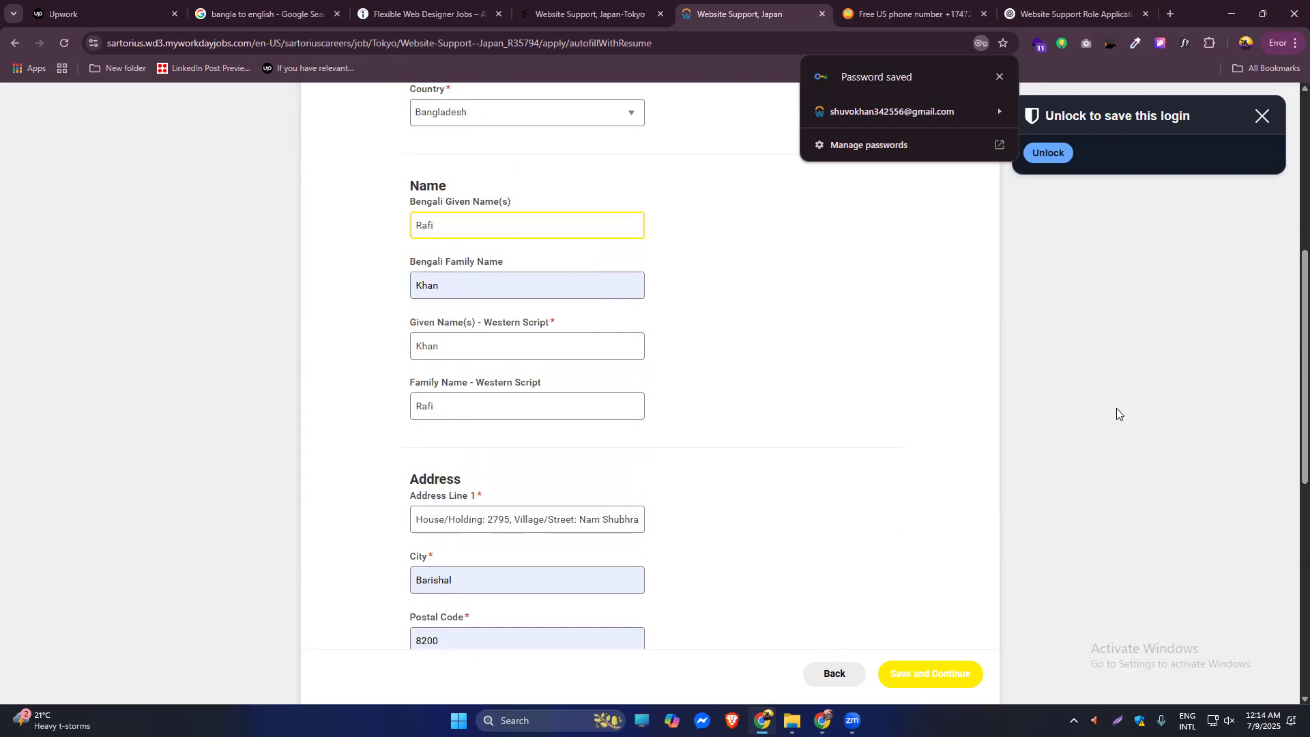
scroll(1289, 478, "down", 7)
scroll(1286, 569, "down", 1)
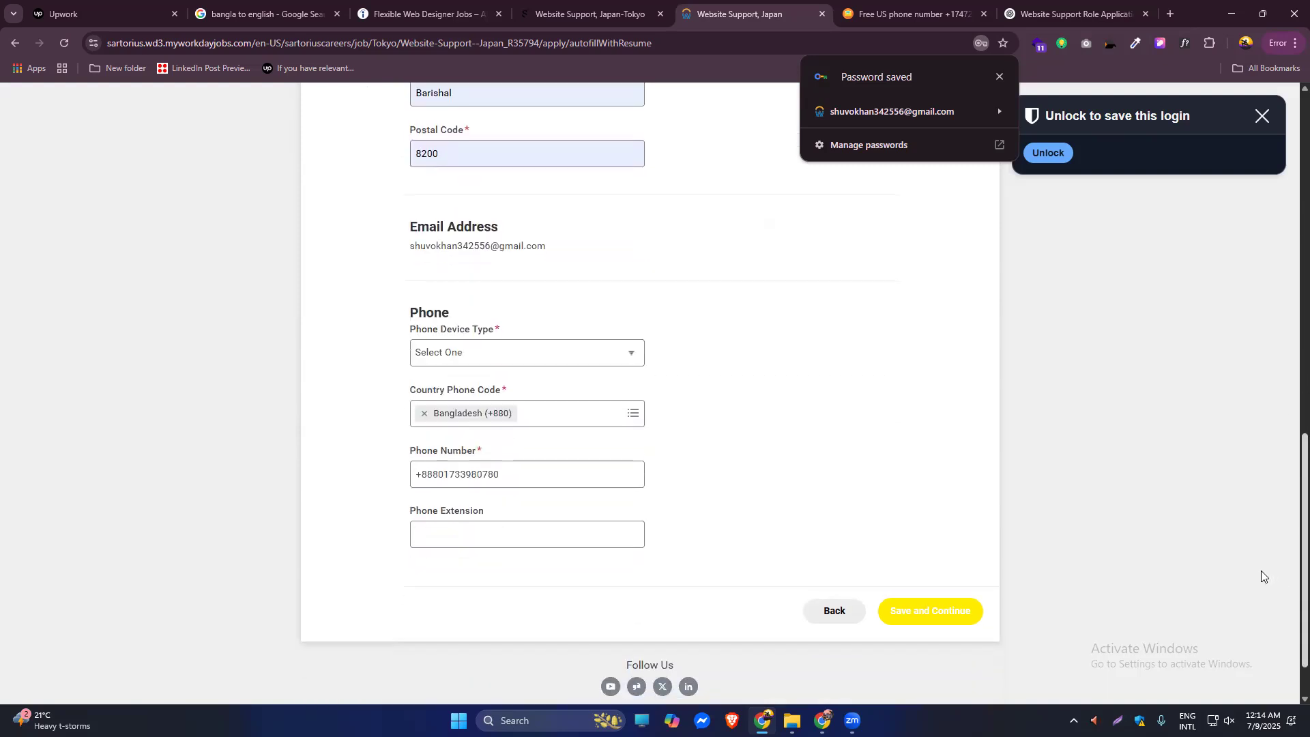
Set the phone device type to Mobile and the phone extension to +880.
left_click(629, 348)
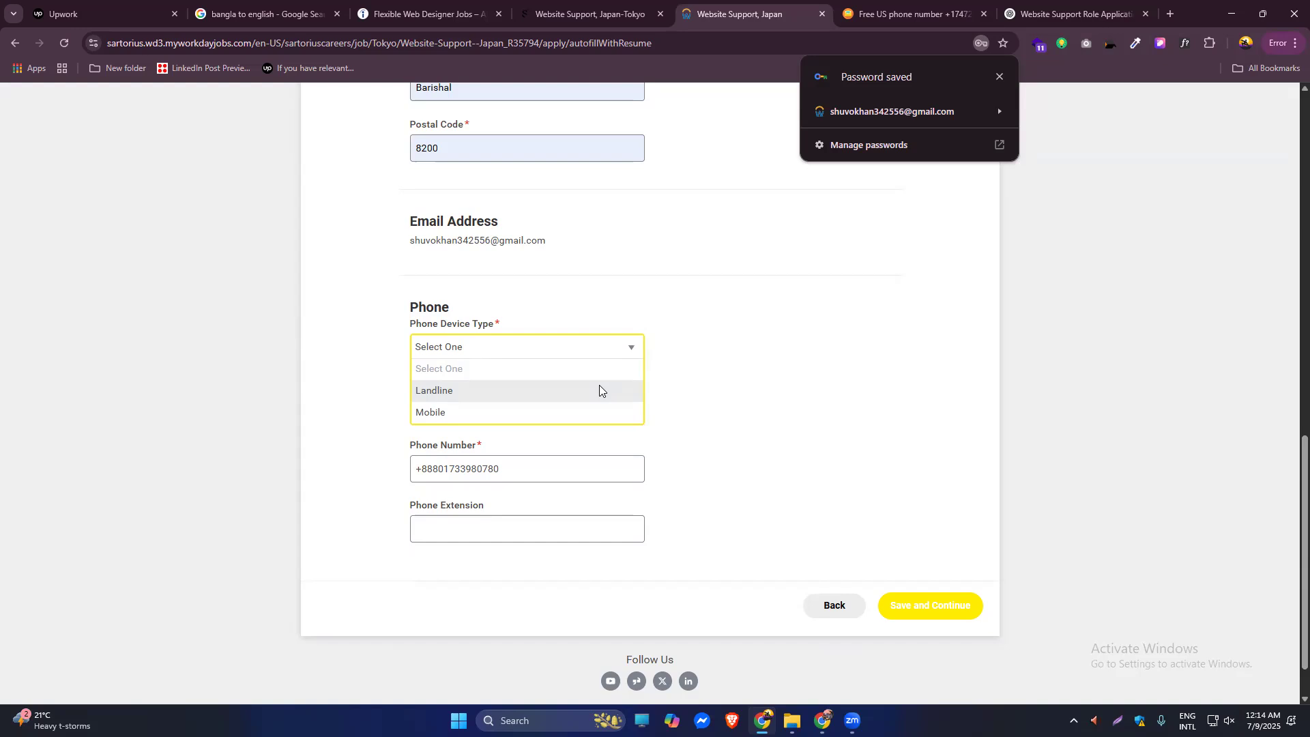
left_click(524, 408)
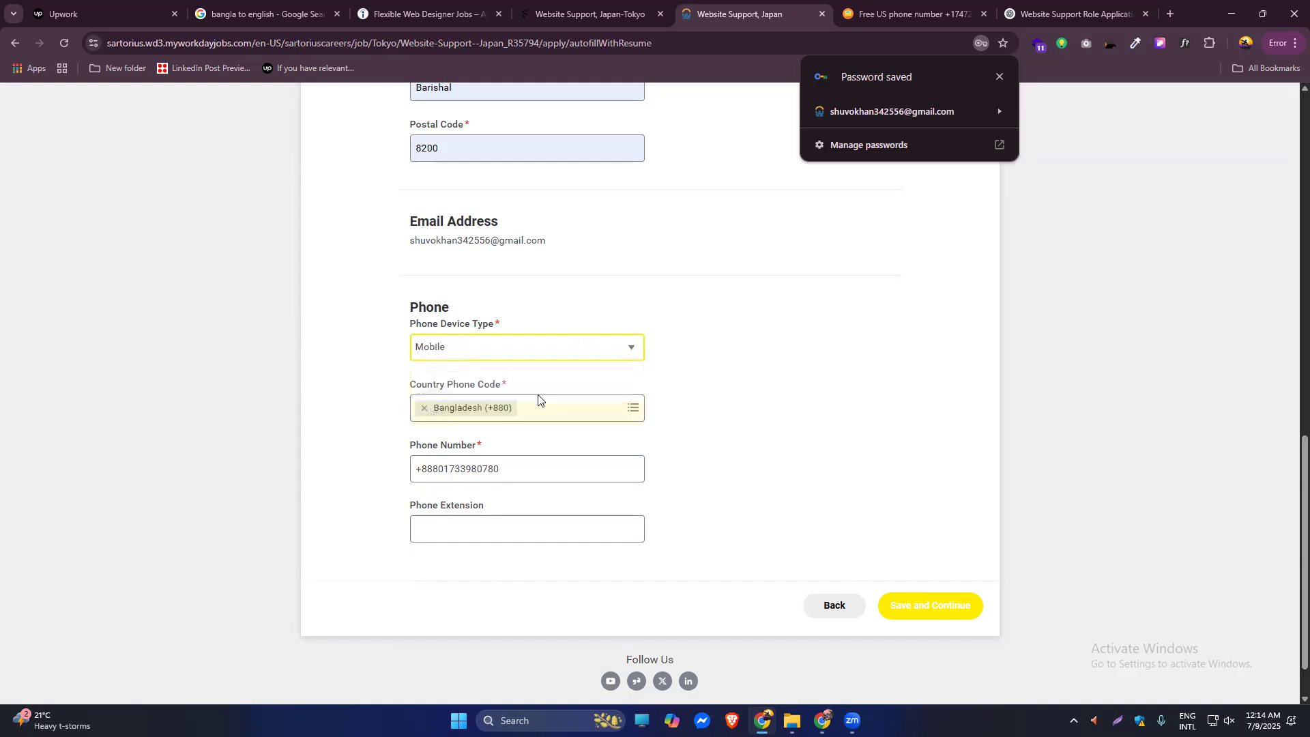
left_click(484, 533)
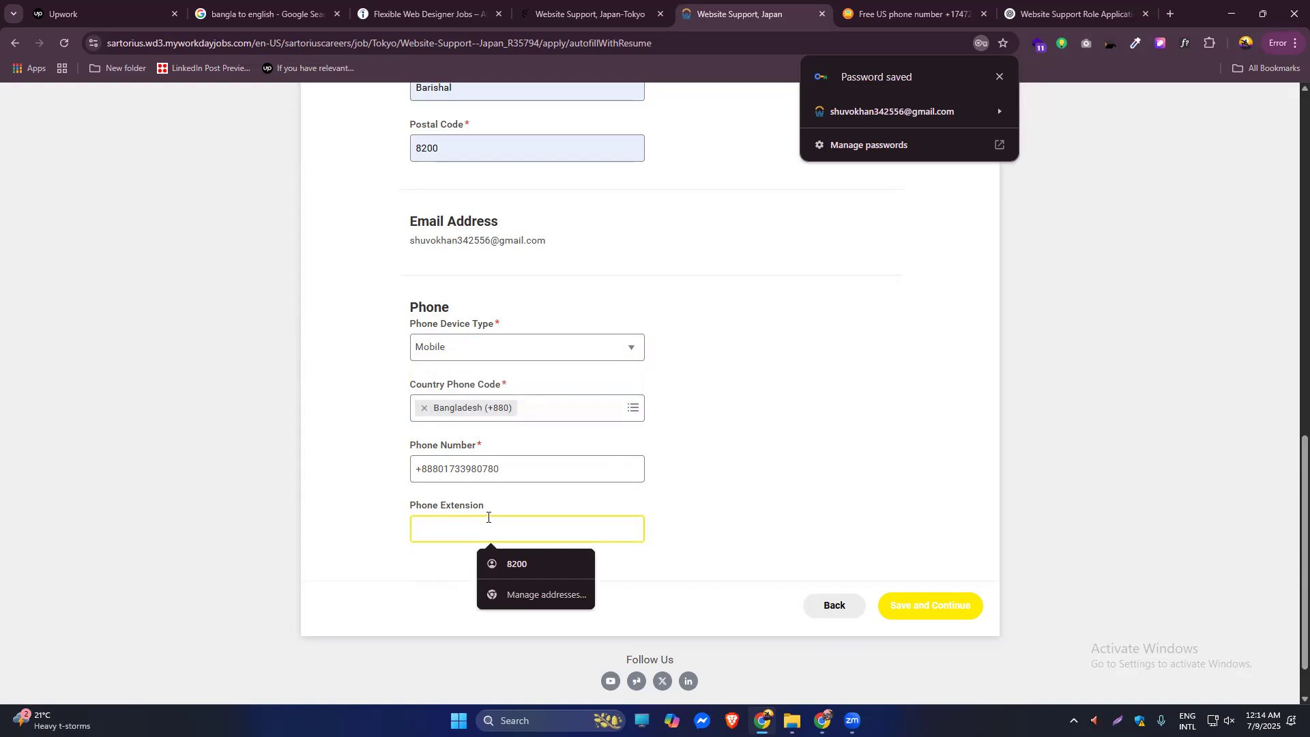
left_click(524, 564)
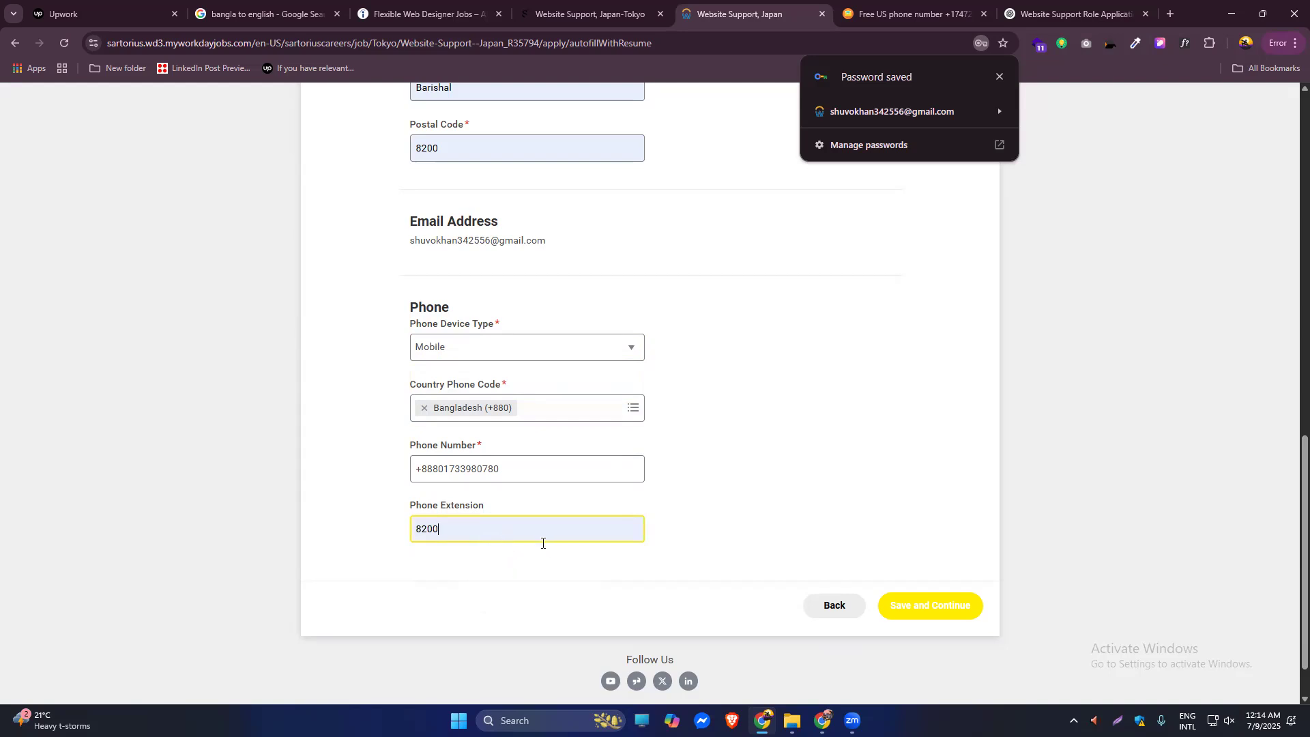
key("BackSpace")
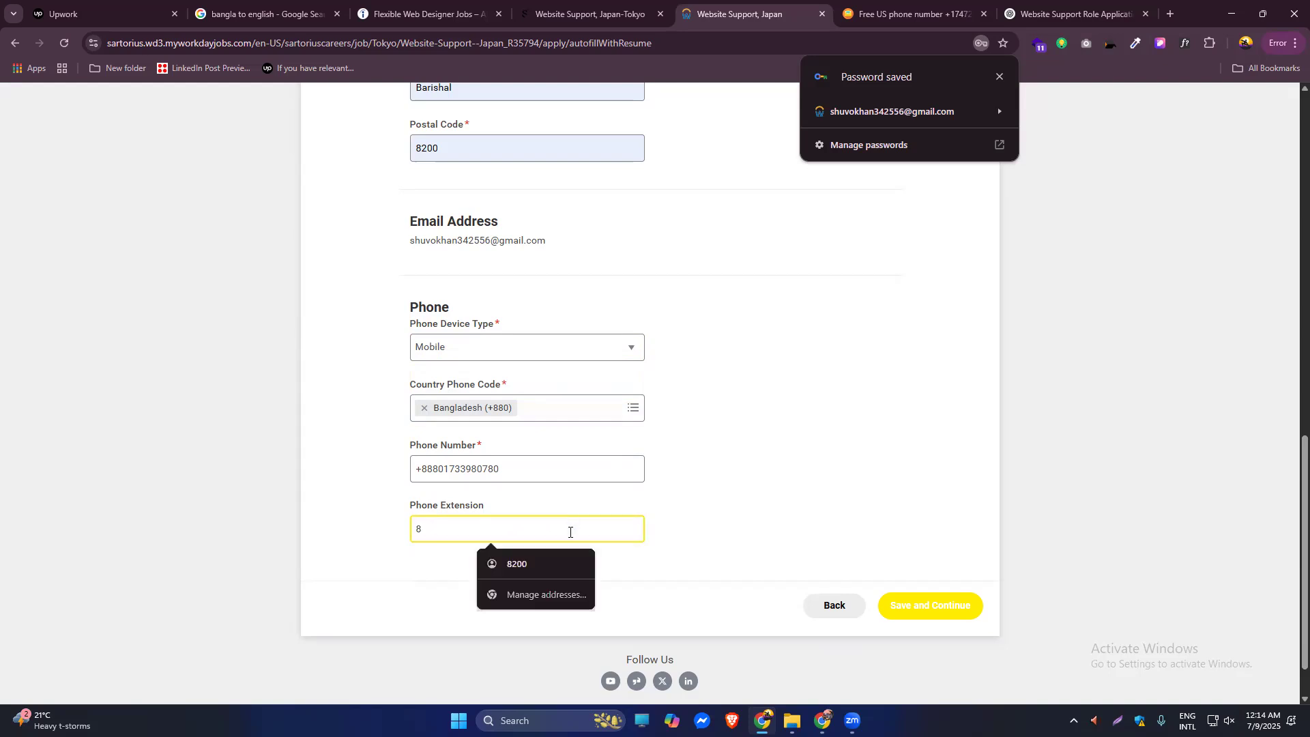
key("BackSpace")
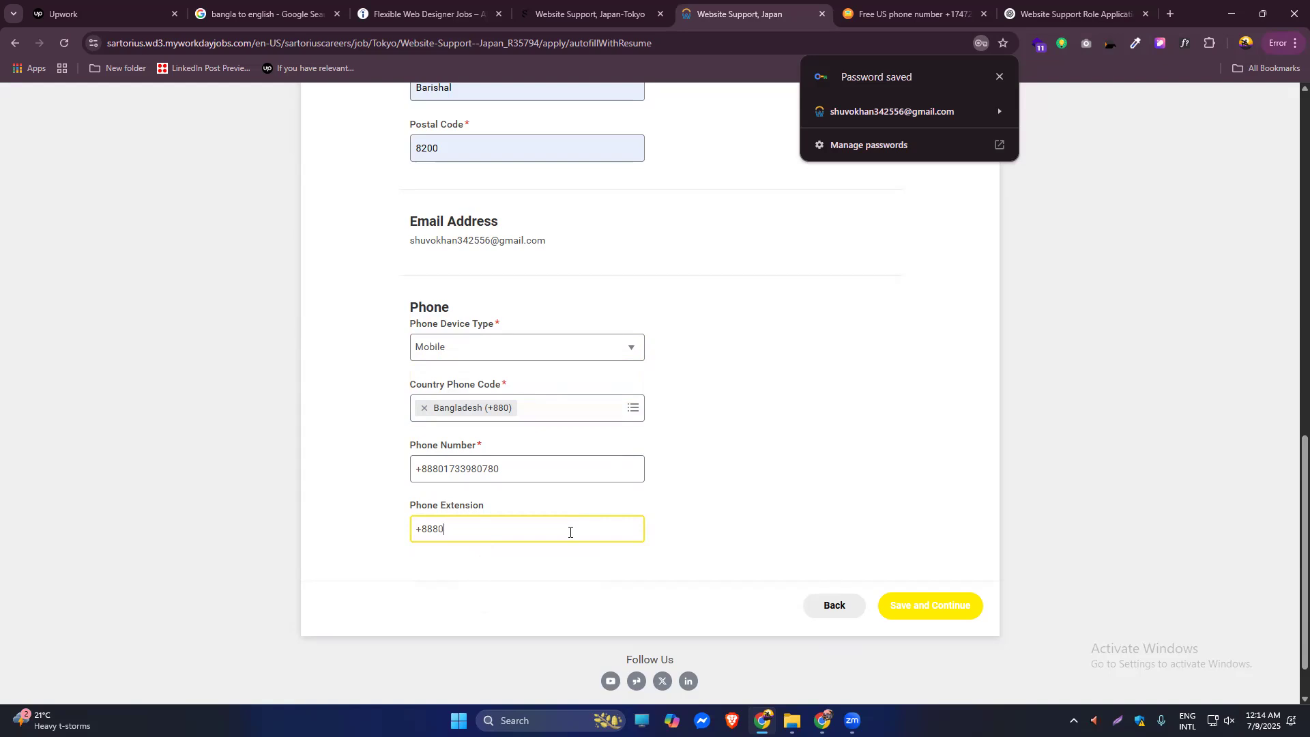
key("BackSpace")
Remove the +880 prefix from the phone number and save the step.
left_click_drag(441, 468, 415, 469)
key("BackSpace")
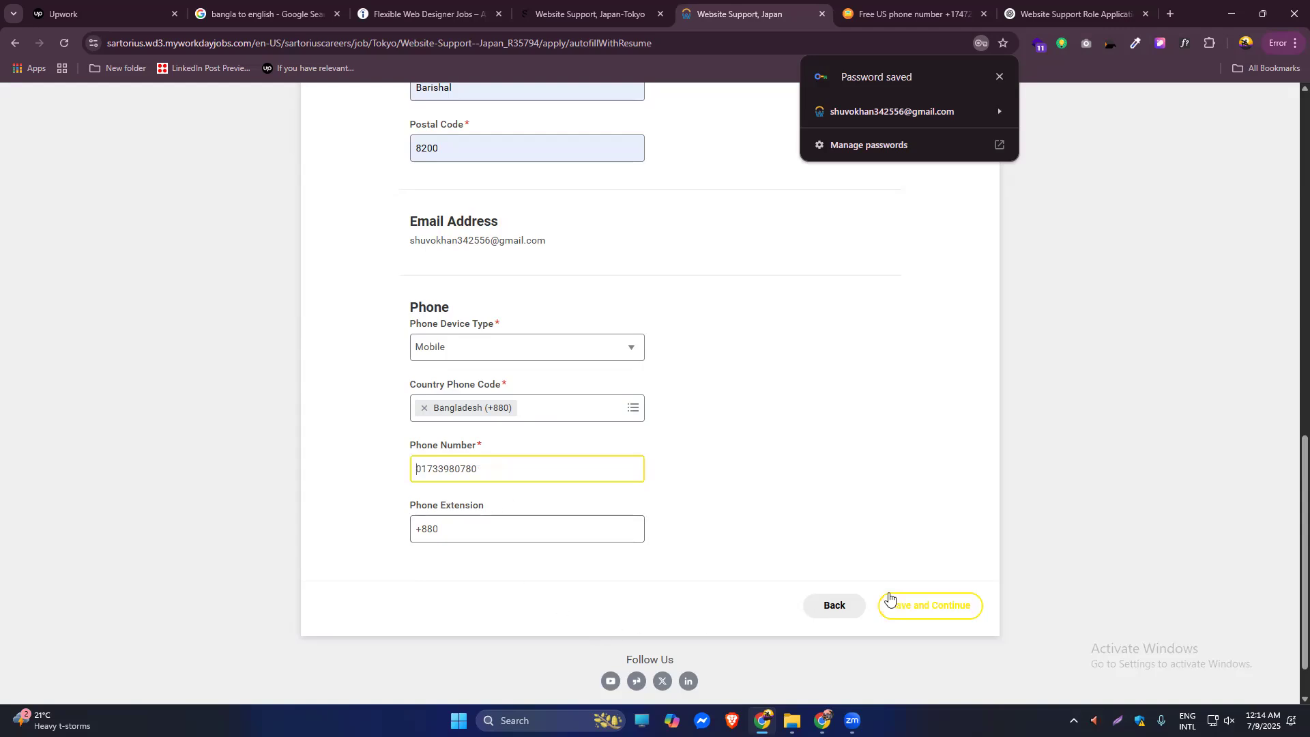
left_click(917, 607)
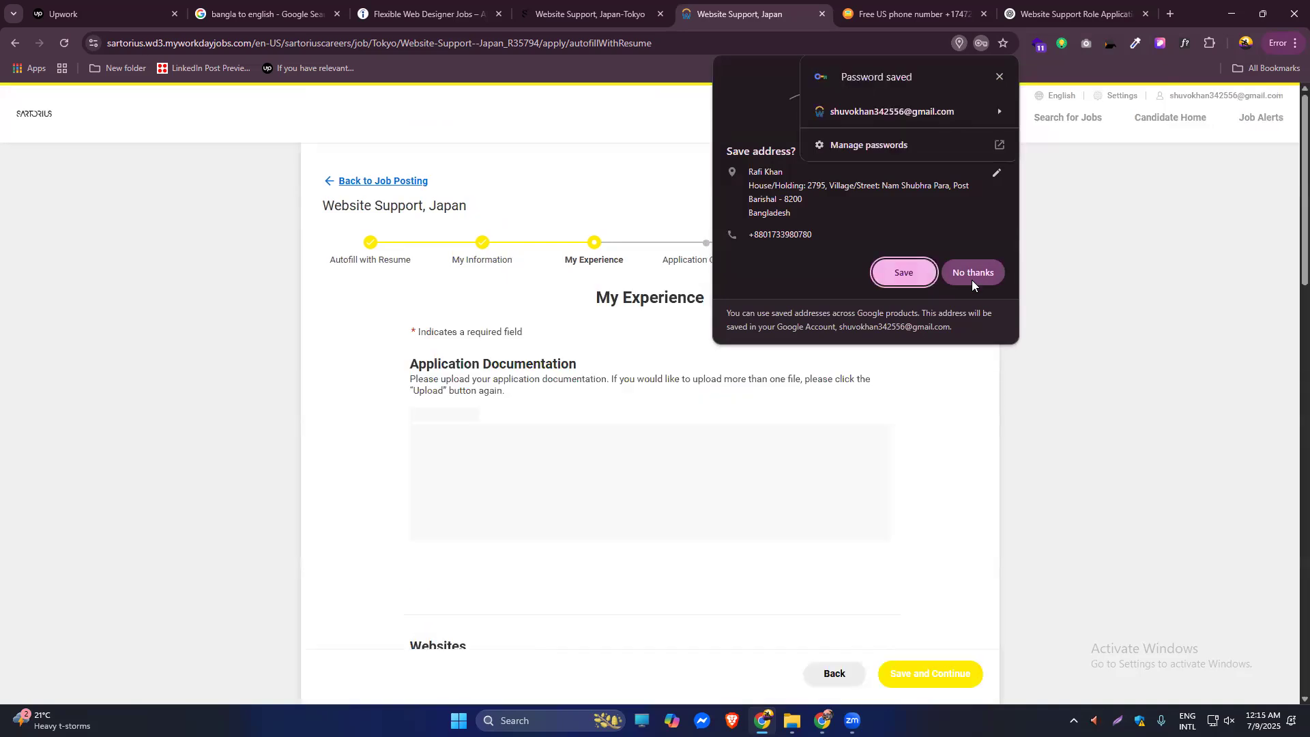
Decline Chrome's save-address offer and review the uploaded resume and the eleven prefilled website URLs.
left_click(973, 275)
scroll(1290, 263, "down", 4)
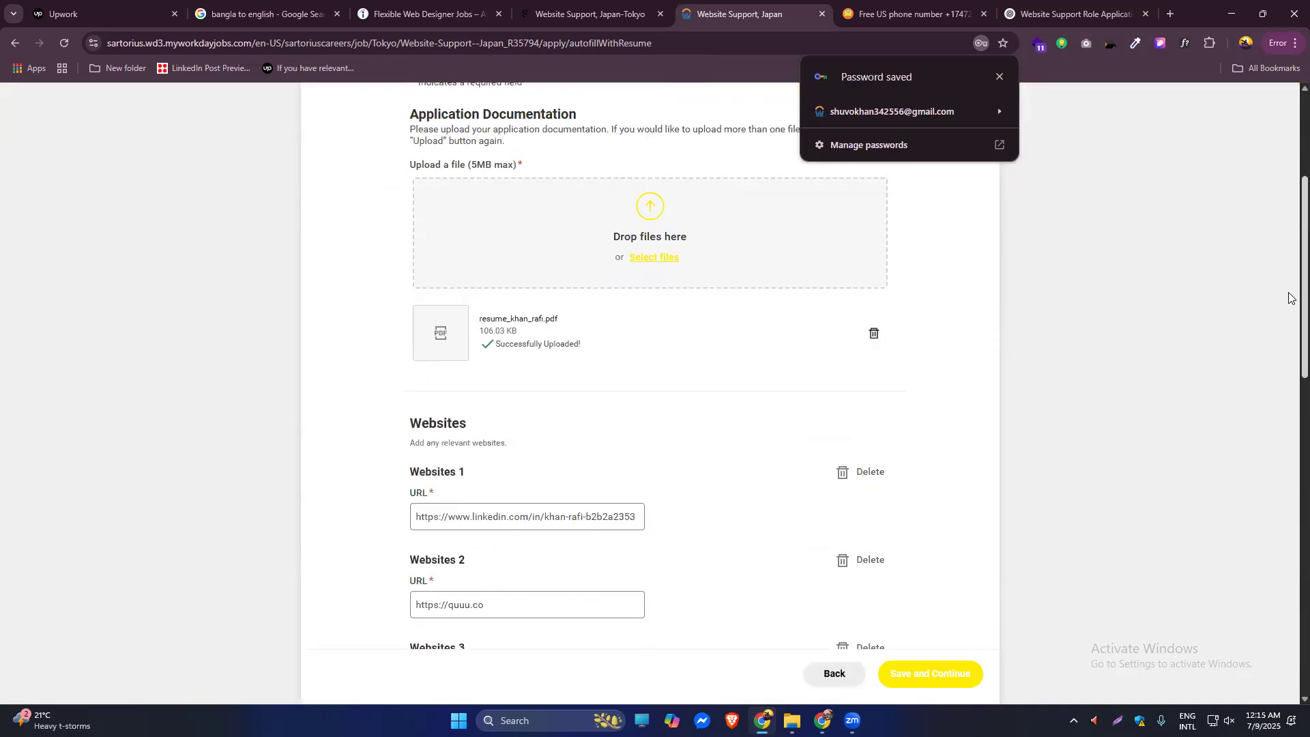
scroll(1289, 298, "up", 2)
scroll(1289, 299, "down", 5)
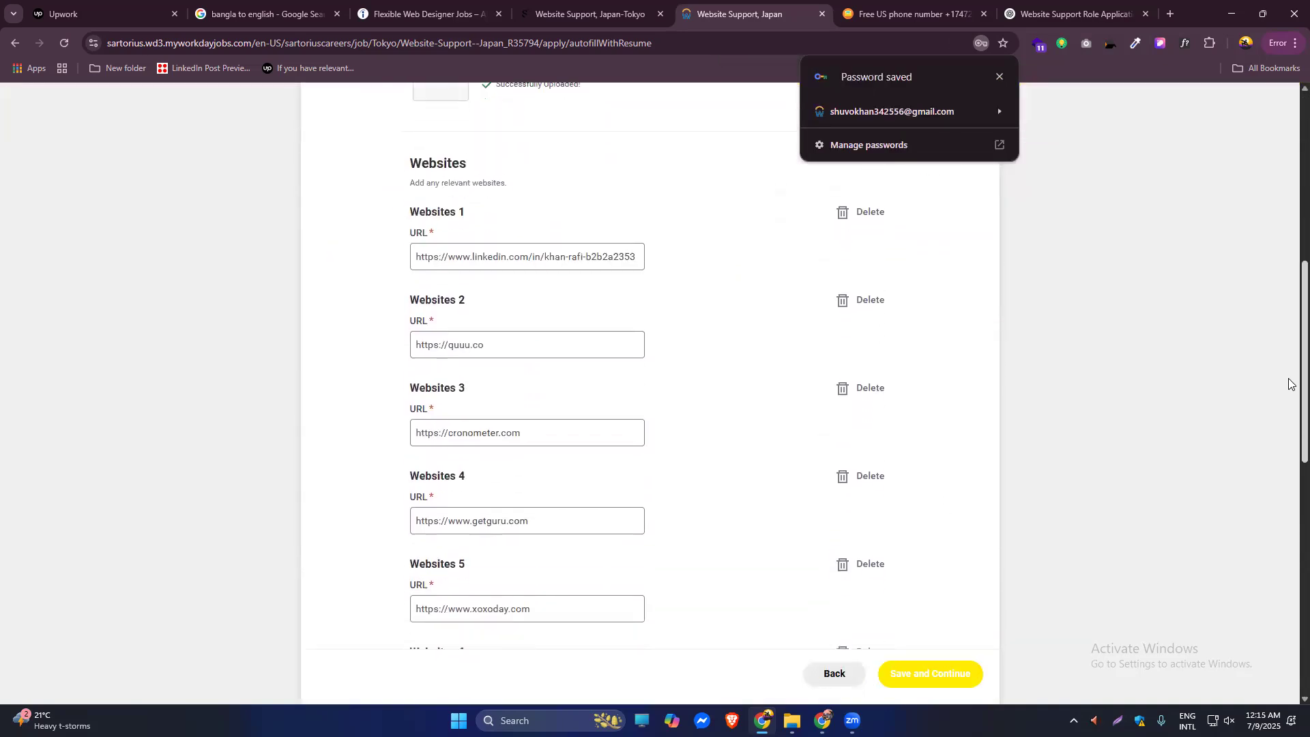
scroll(1289, 387, "up", 6)
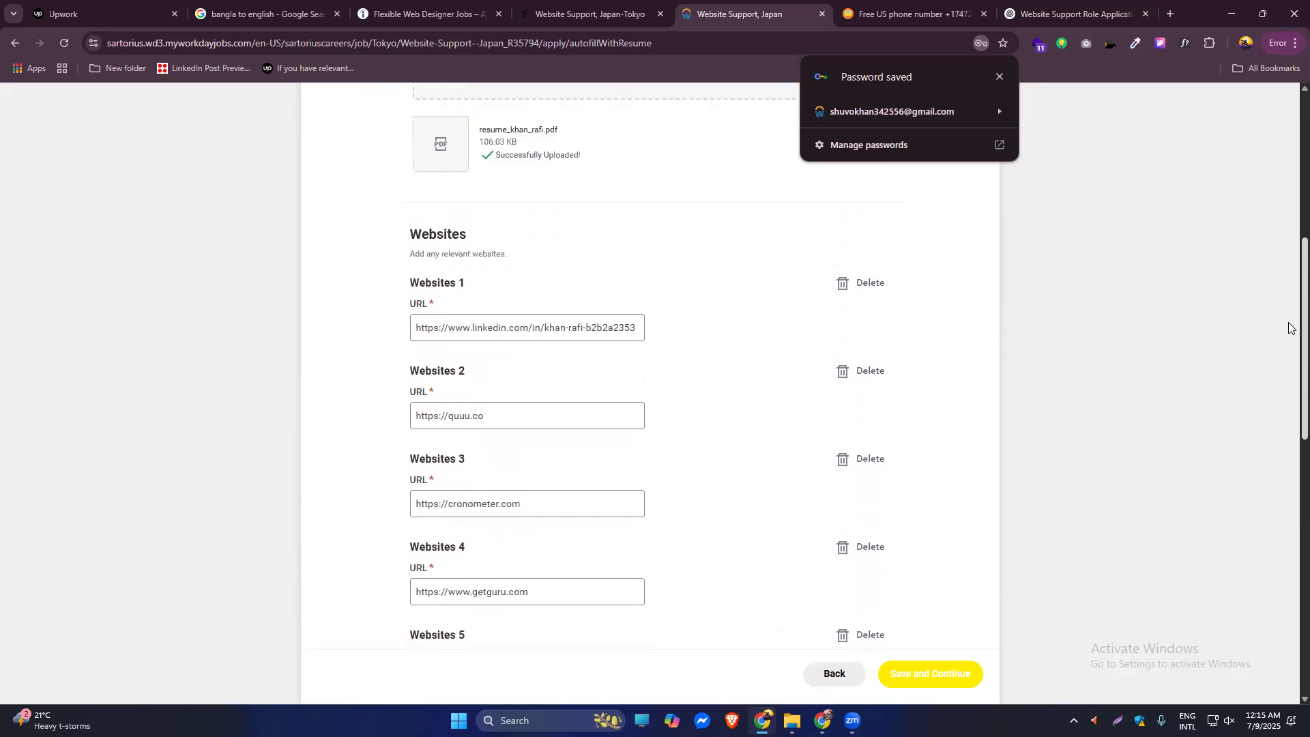
scroll(1289, 247, "down", 10)
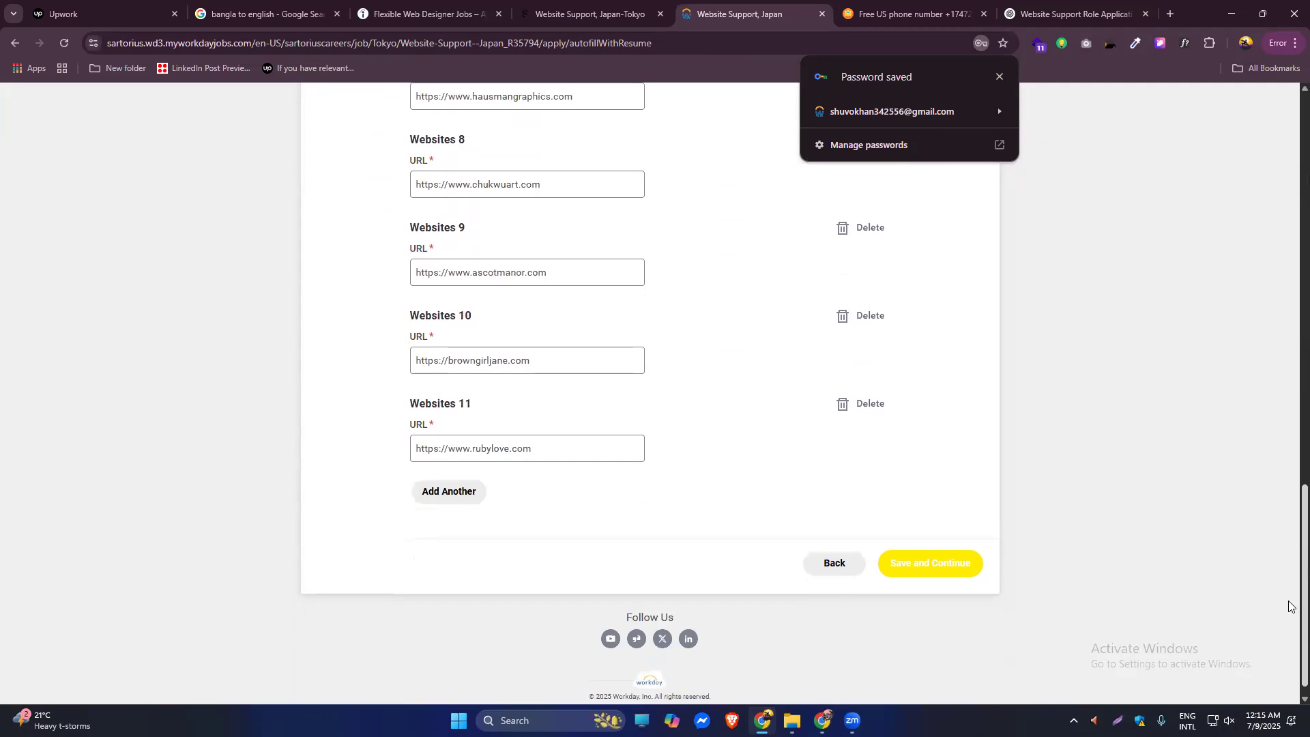
scroll(1289, 603, "up", 6)
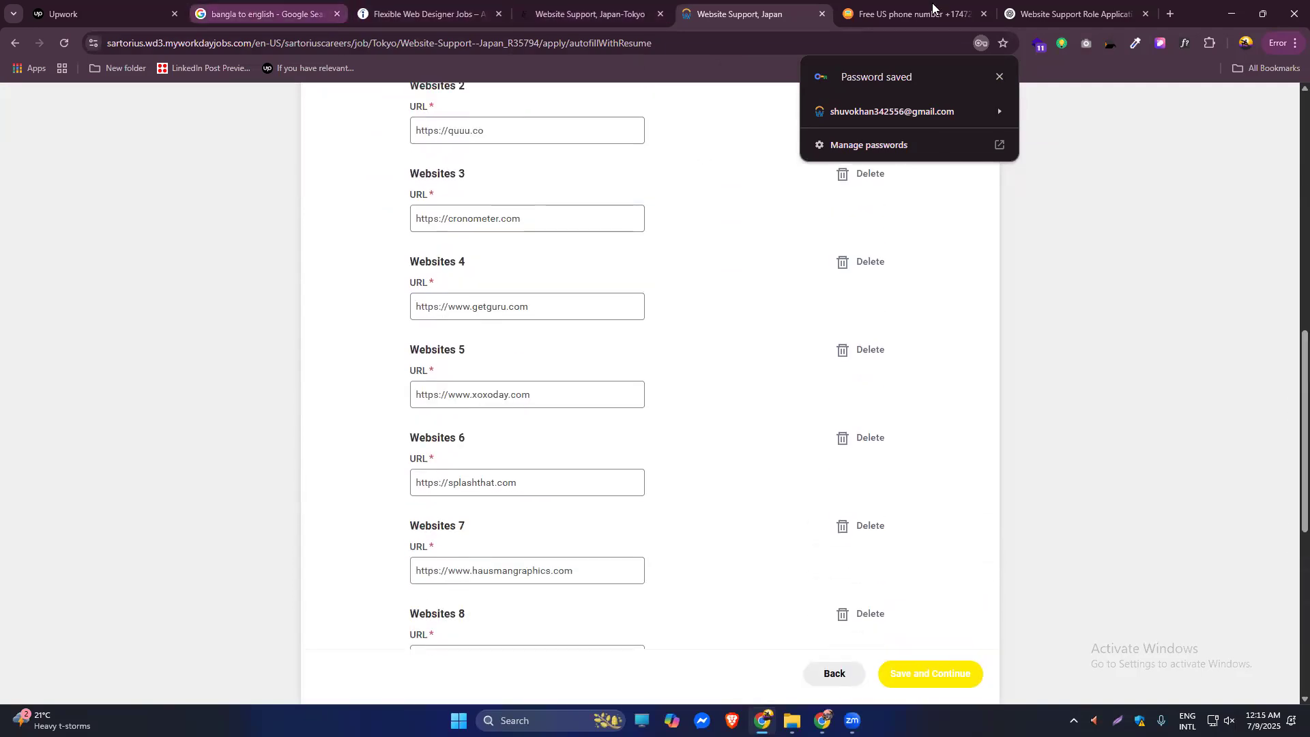
Select the ChatGPT cover letter from 'Dear Hiring Team' to the end, then start a new tab.
left_click(1062, 12)
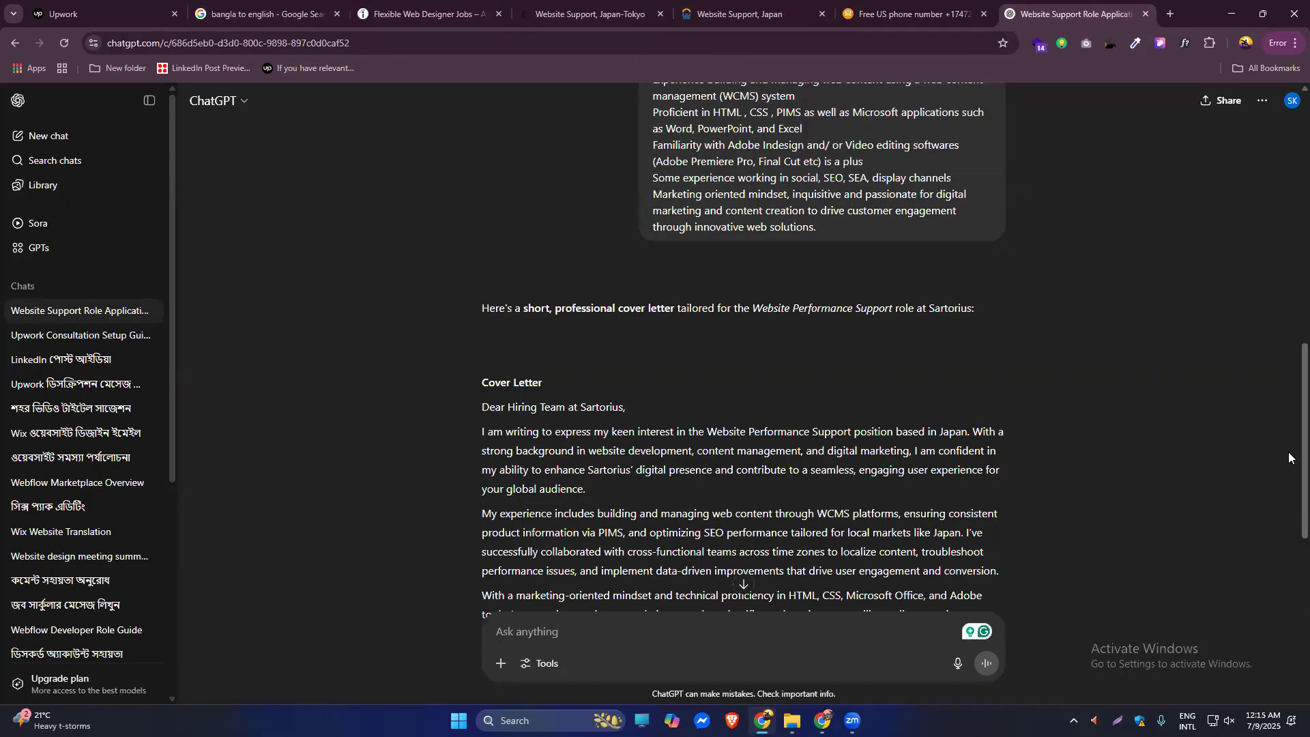
scroll(1289, 456, "down", 2)
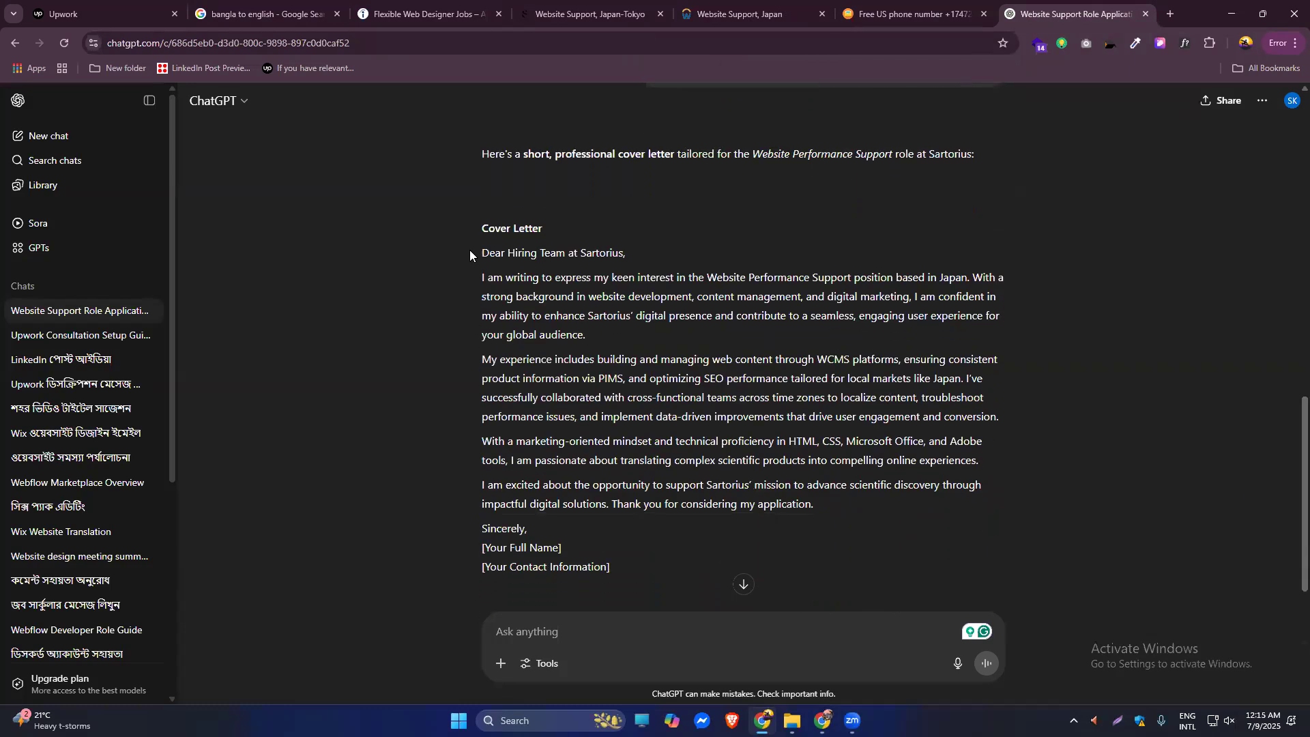
left_click_drag(471, 250, 721, 581)
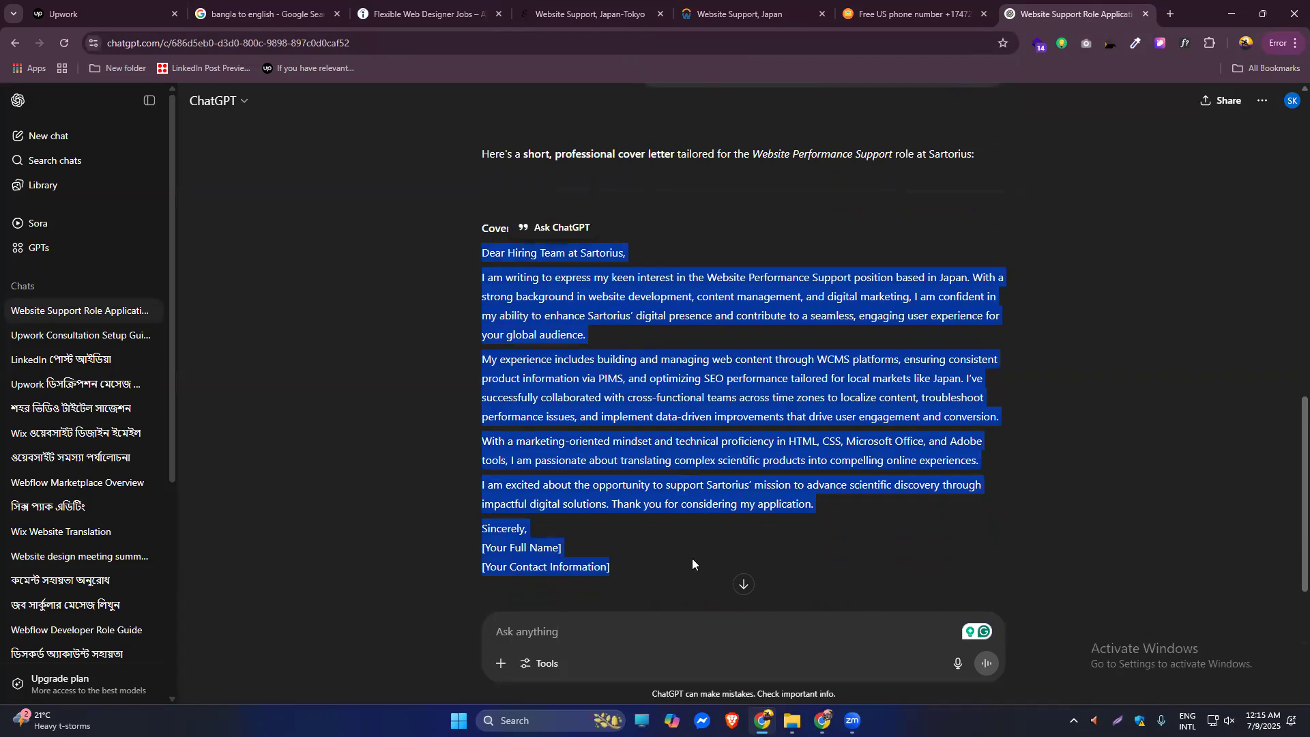
left_click(1170, 14)
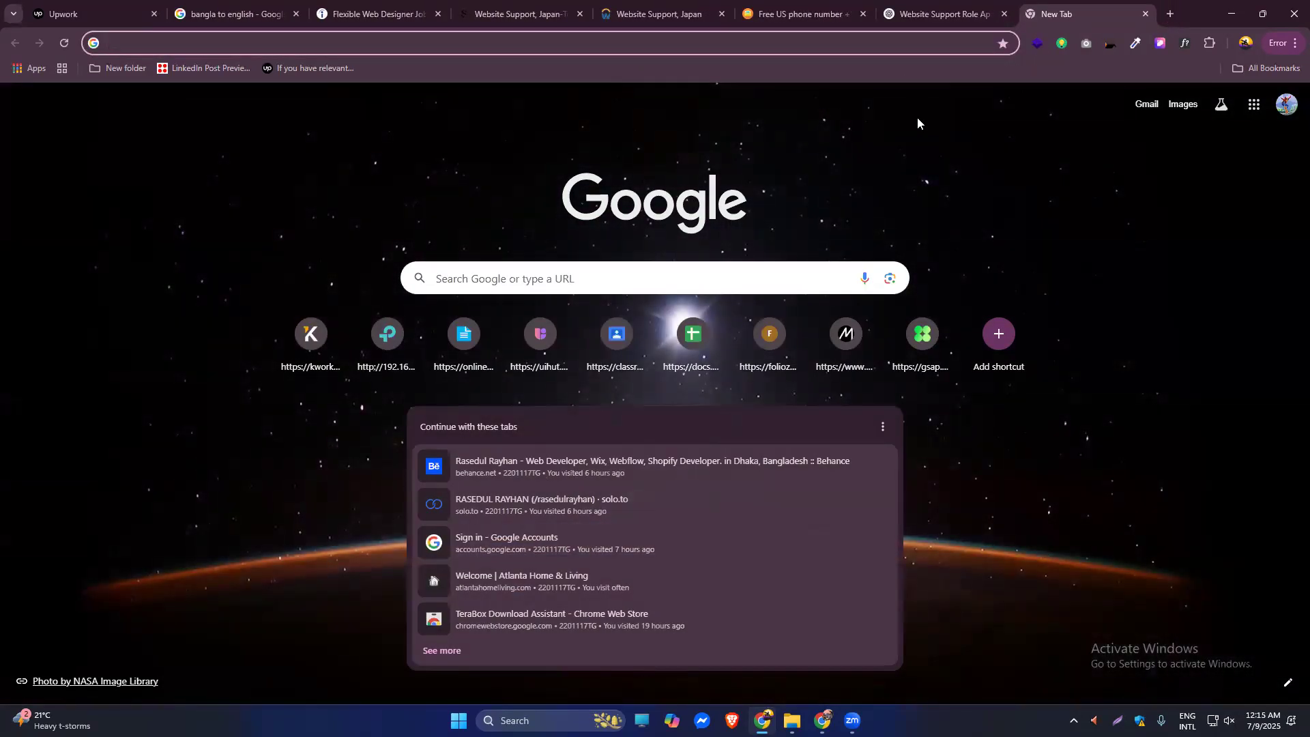
Open Google Docs from the Google apps grid after closing a stray Google Drive tab.
left_click(1255, 103)
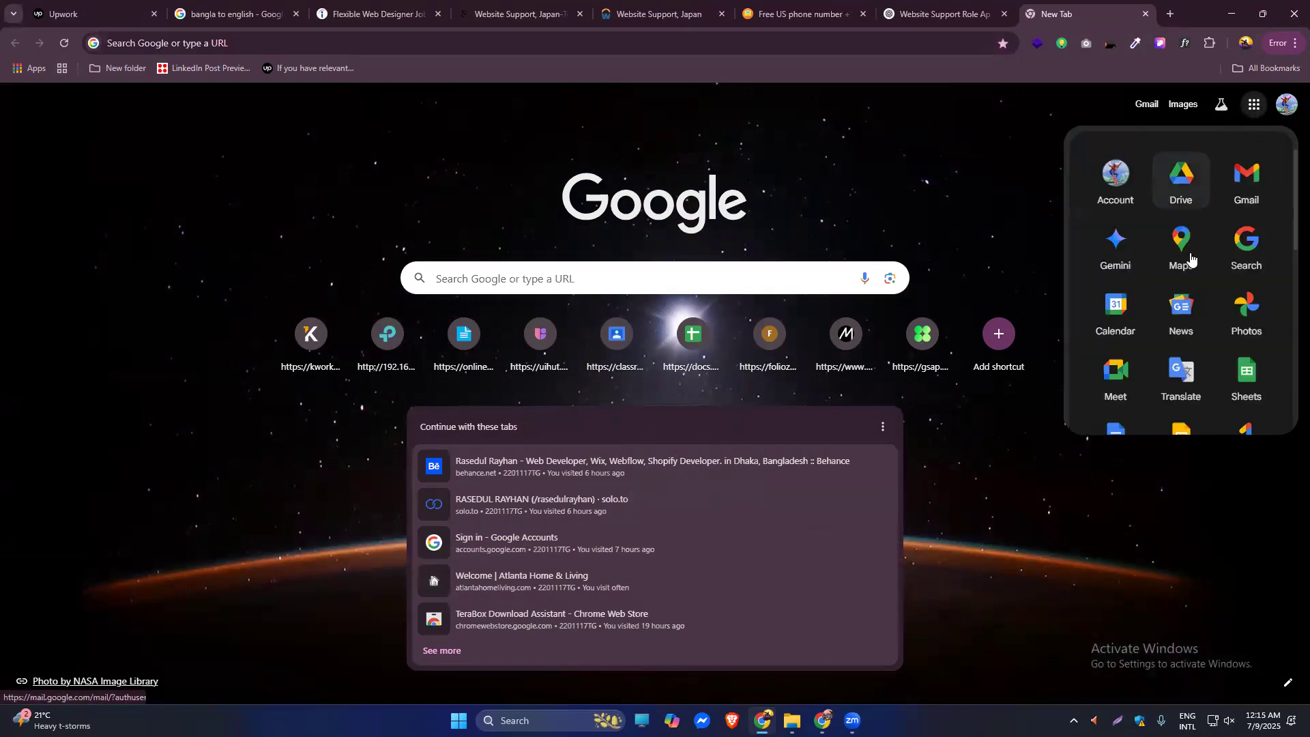
left_click(1180, 177)
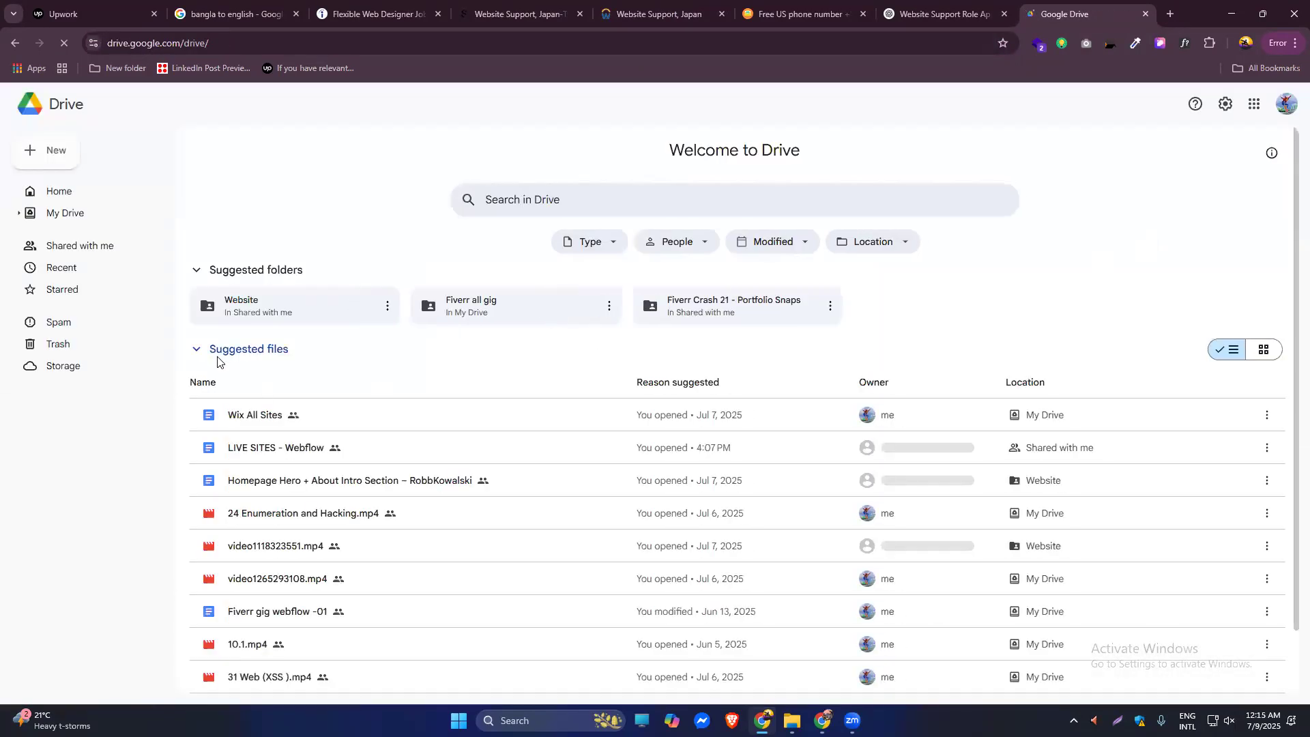
left_click(51, 161)
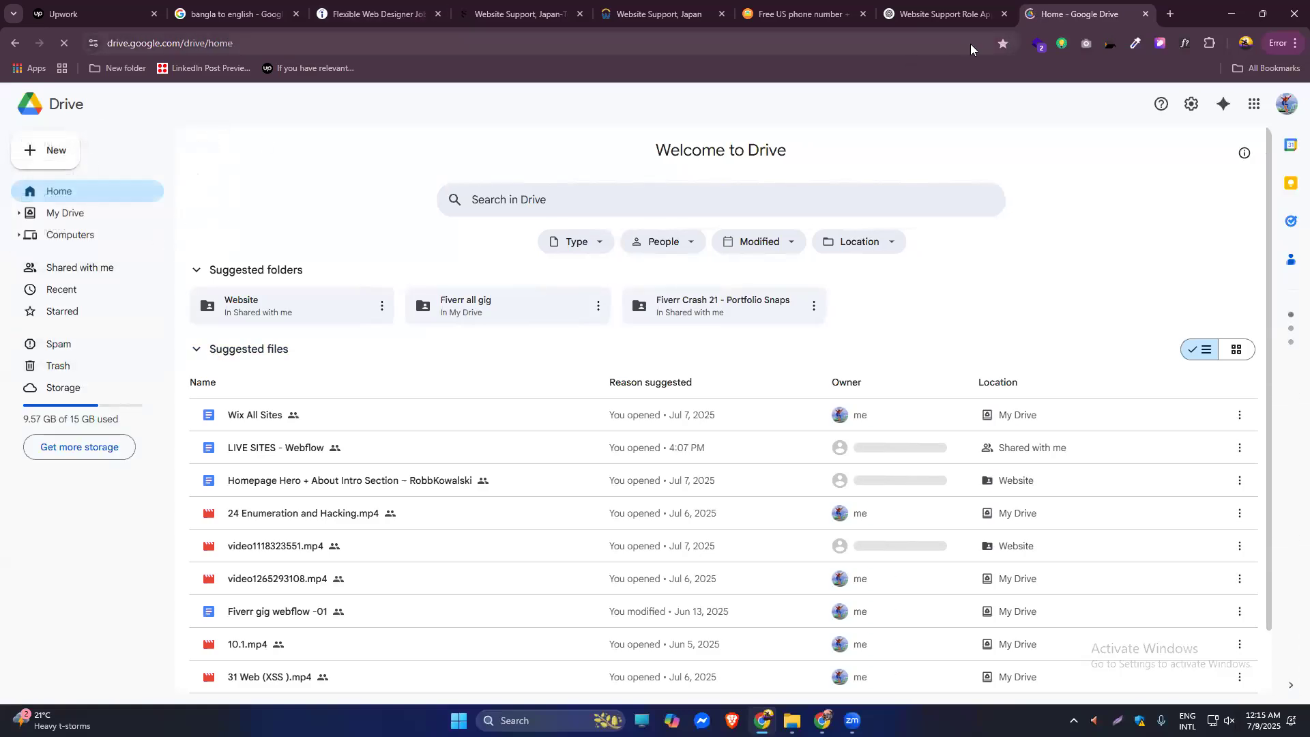
middle_click(1107, 13)
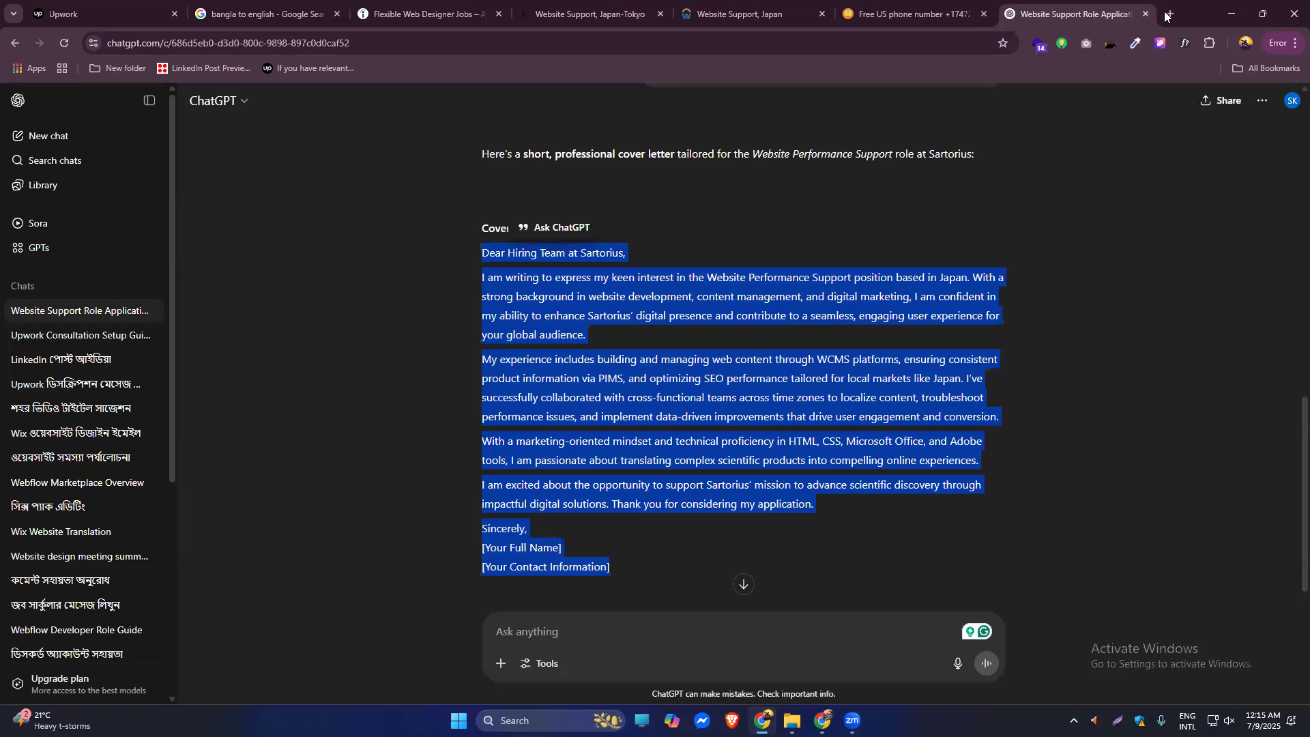
left_click(1171, 14)
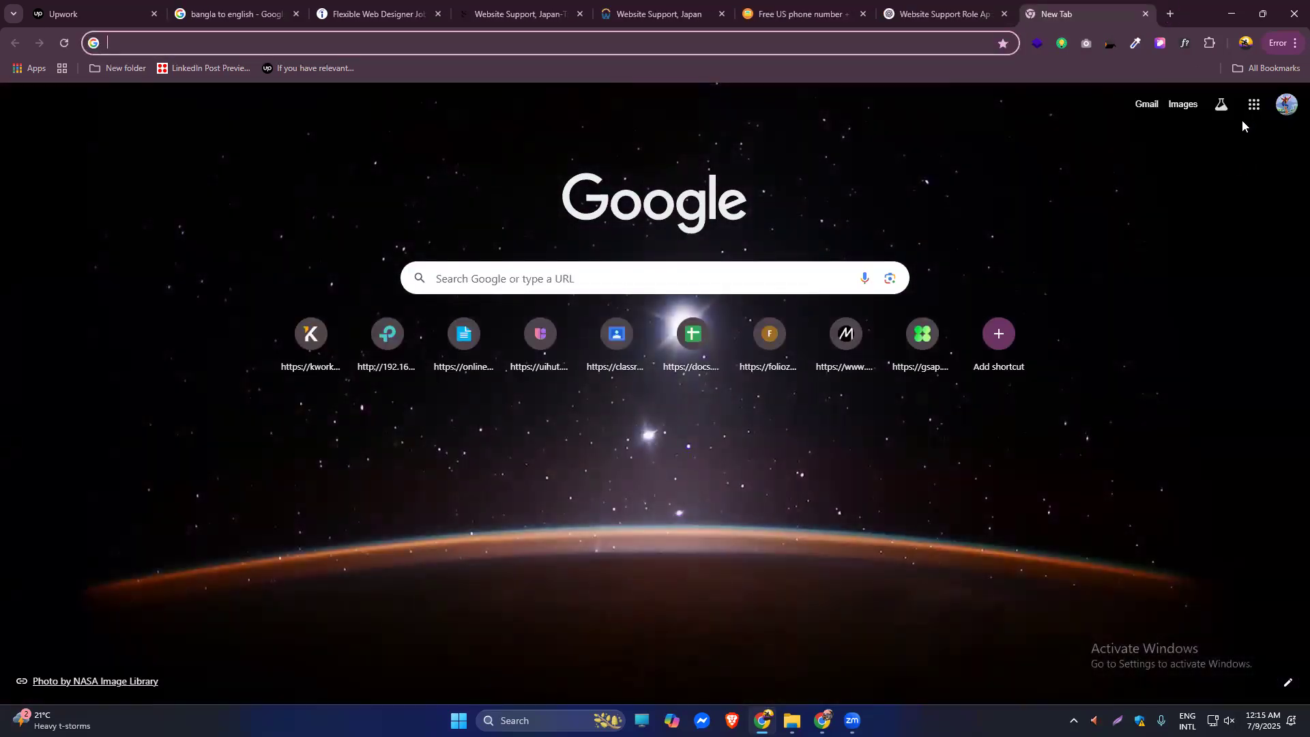
left_click(1254, 104)
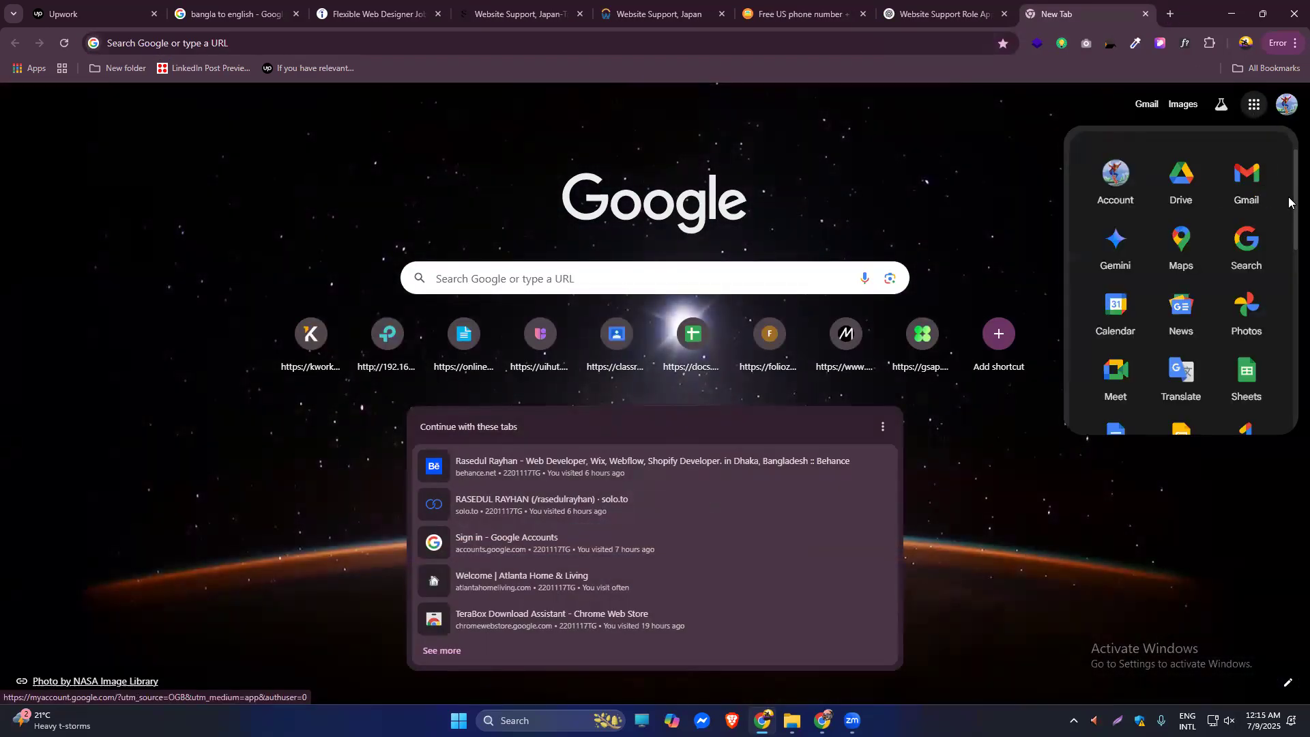
scroll(1289, 224, "down", 2)
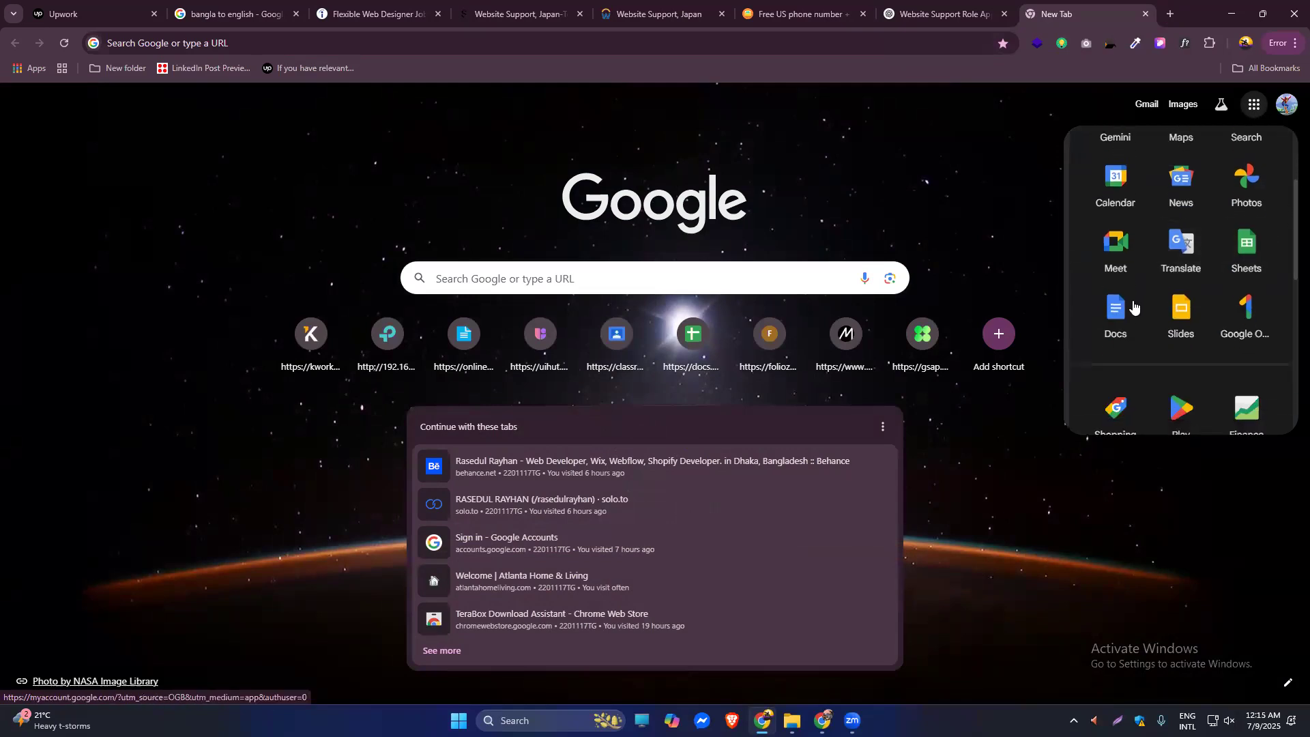
left_click(1117, 313)
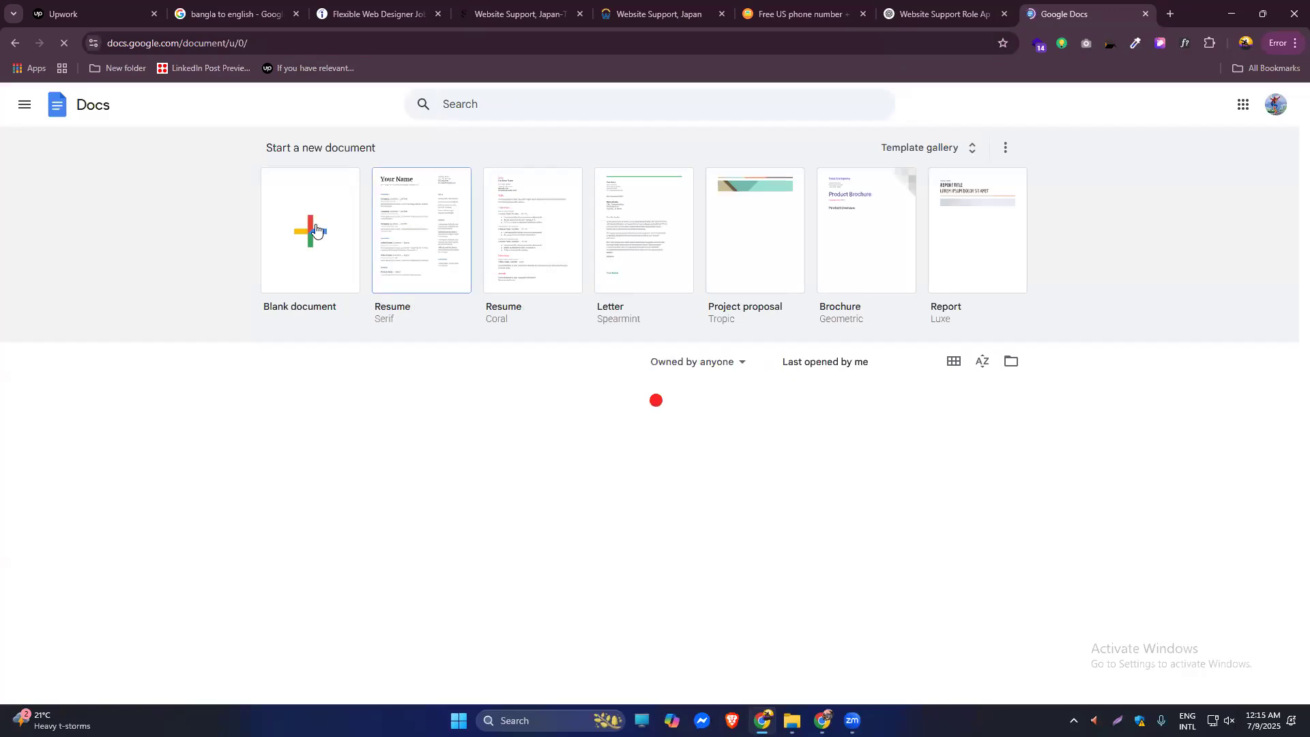
Create a blank Google Doc holding the pasted Sartorius cover letter, trimming the trailing empty line.
left_click(339, 245)
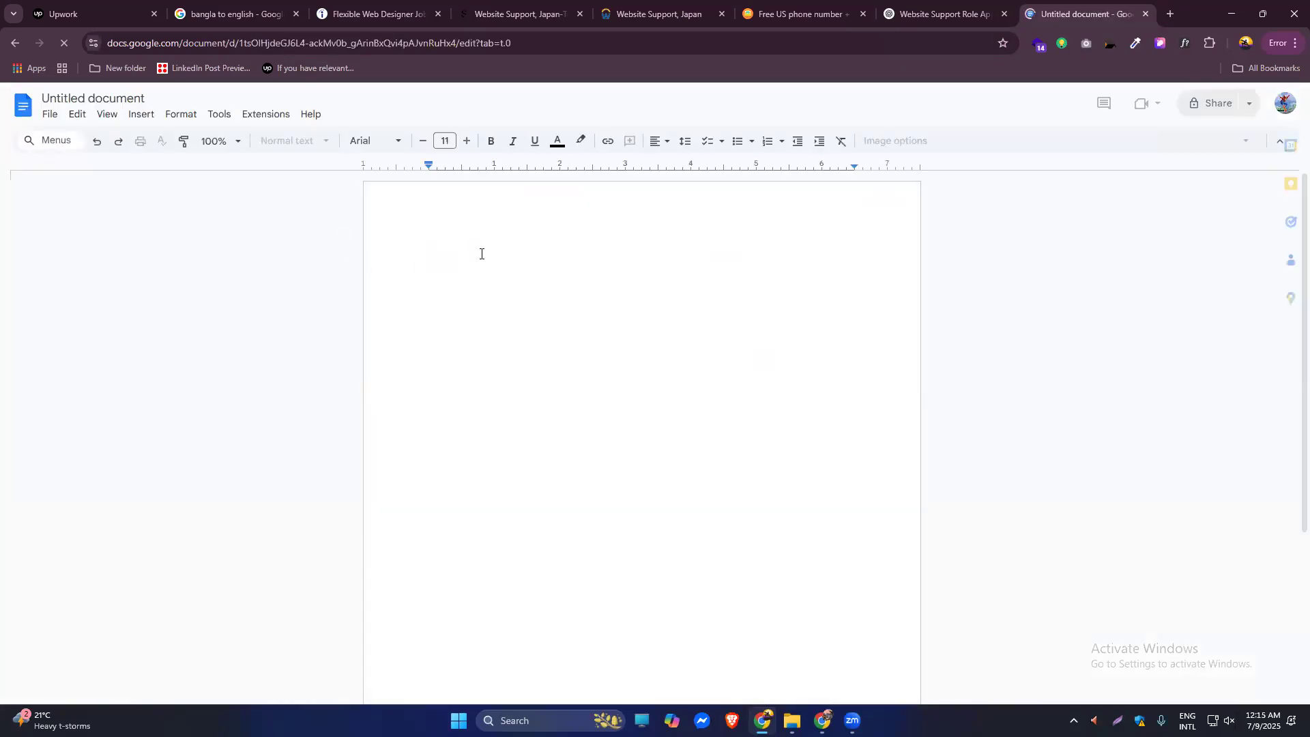
type("Dear Hiring Team at Sartorius, I am writing to express my keen interest in the Website Performance Support position based in Japan. With a strong background in website development, content management, and digital marketing, I am confident in my ability to enhance Sartorius’ digital presence and contribute to a seamless, engaging user experience for your global audience. My experience includes building and managing web content through WCMS platforms, ensuring consistent product information via PIMS, and optimizing SEO performance tailored for local markets like Japan. I’ve successfully collaborated with cross-functional teams across time zones to localize content, troubleshoot performance issues, and implement data-driven improvements that drive user engagement and conversion. With a marketing-oriented mindset and technical proficiency in HTML, CSS, Microsoft Office, and Adobe tools, I am passionate about translating complex scientific products into compelling online experiences. I am excited about the opportunity to support Sartorius’ mission to advance scientific discovery through impactful digital solutions. Thank you for considering my application. Sincerely,  [Your Full Name]  [Your Contact Information]")
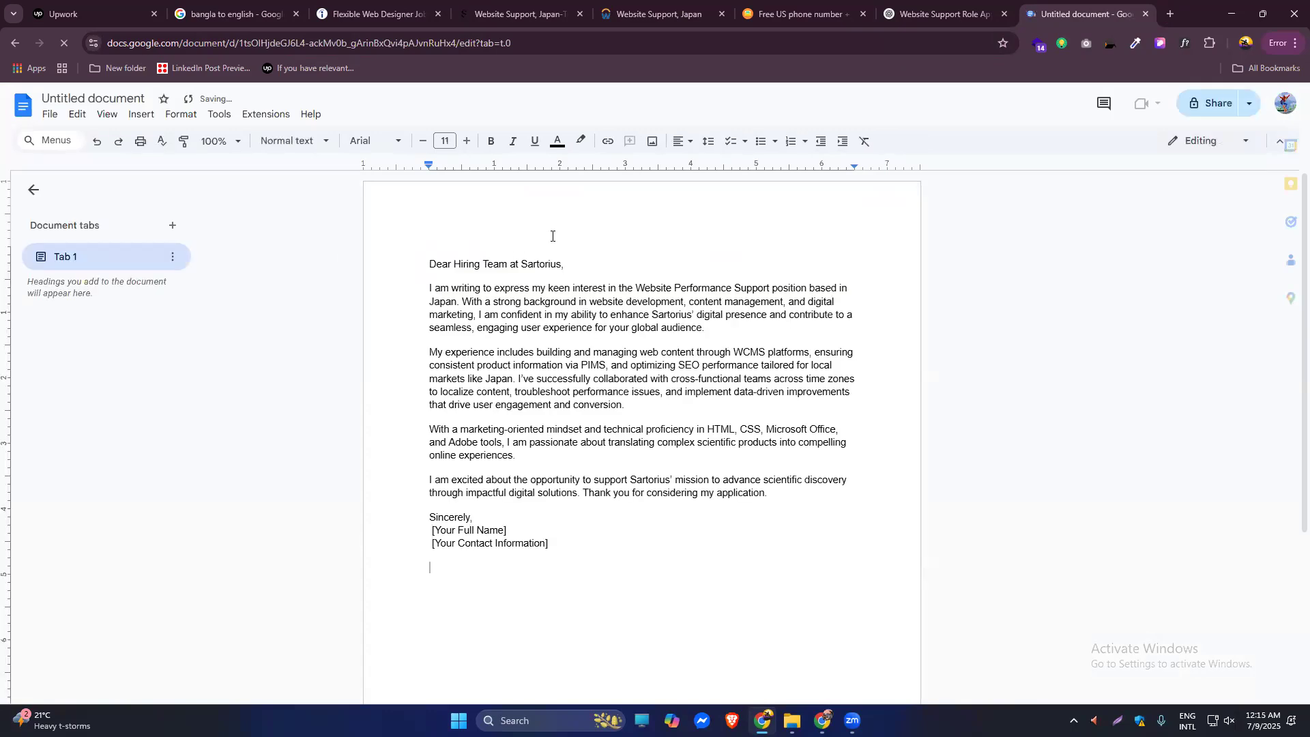
key("BackSpace")
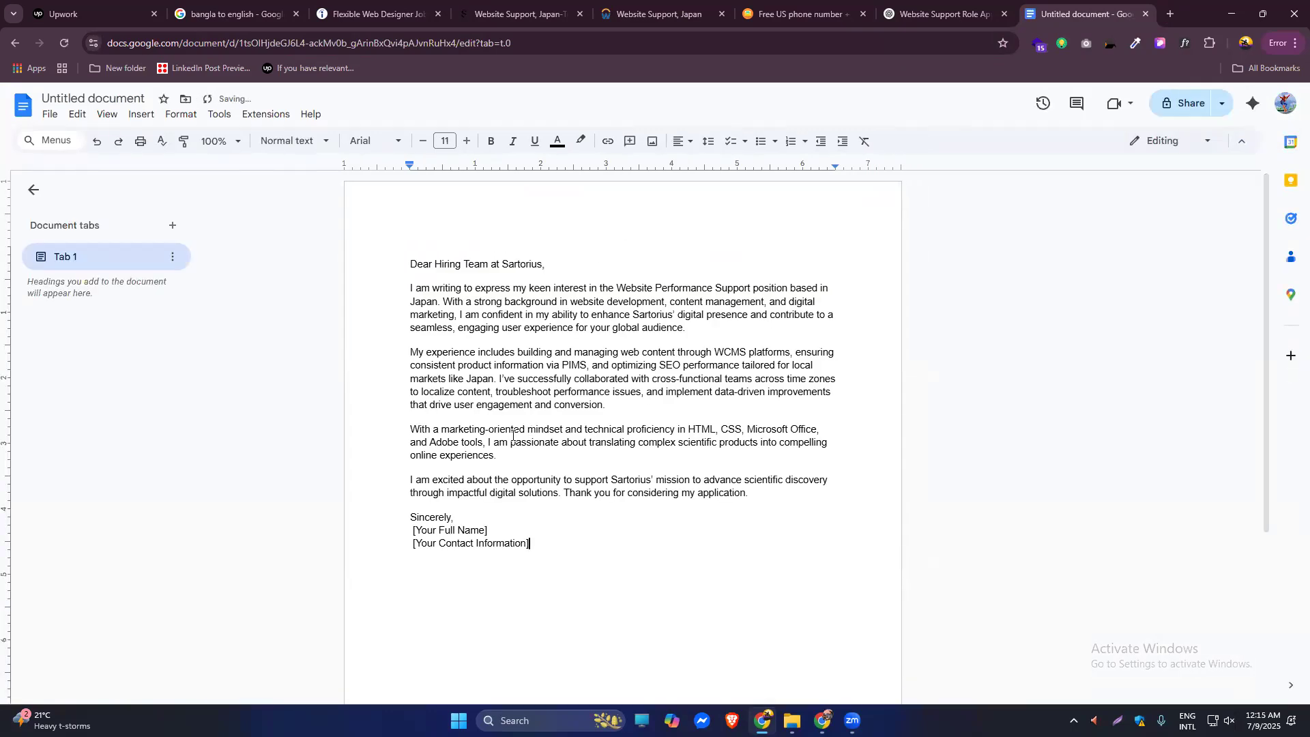
Replace the [Your Full Name] and [Your Contact Information] placeholders with the applicant's name and phone number.
left_click_drag(490, 530, 410, 530)
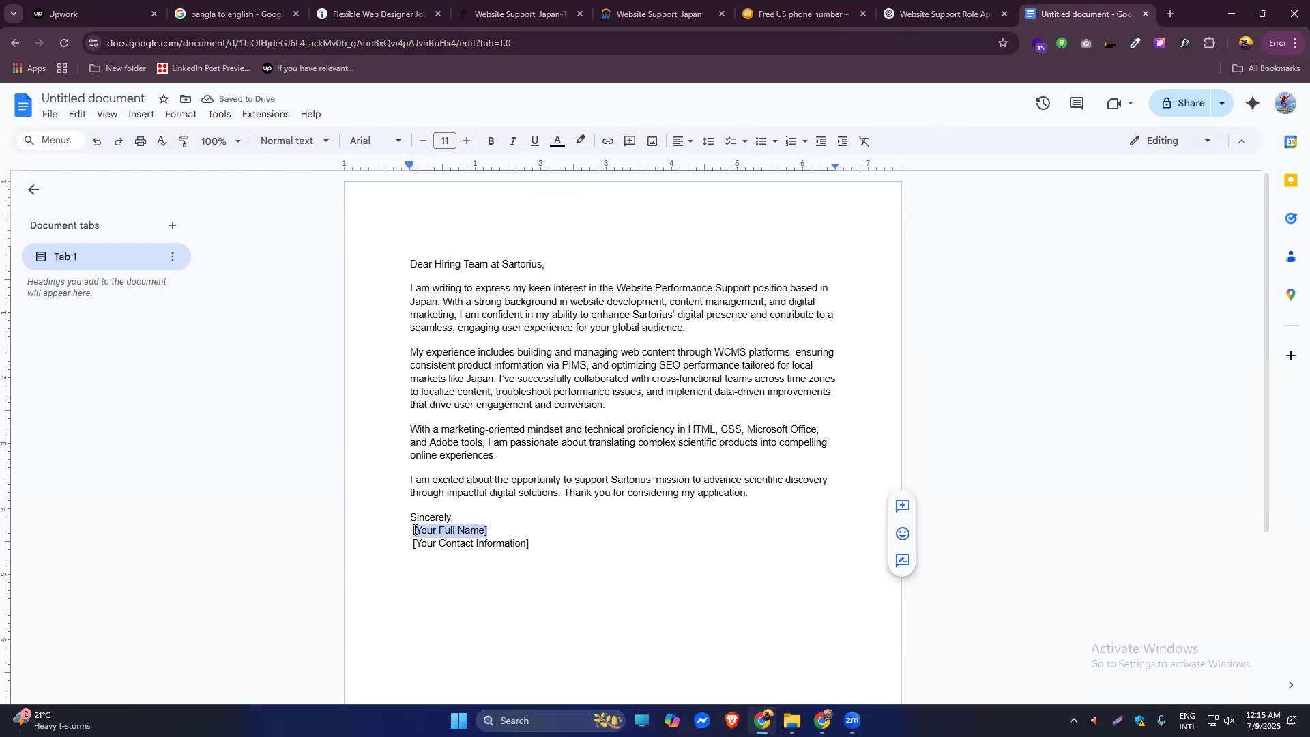
key("BackSpace")
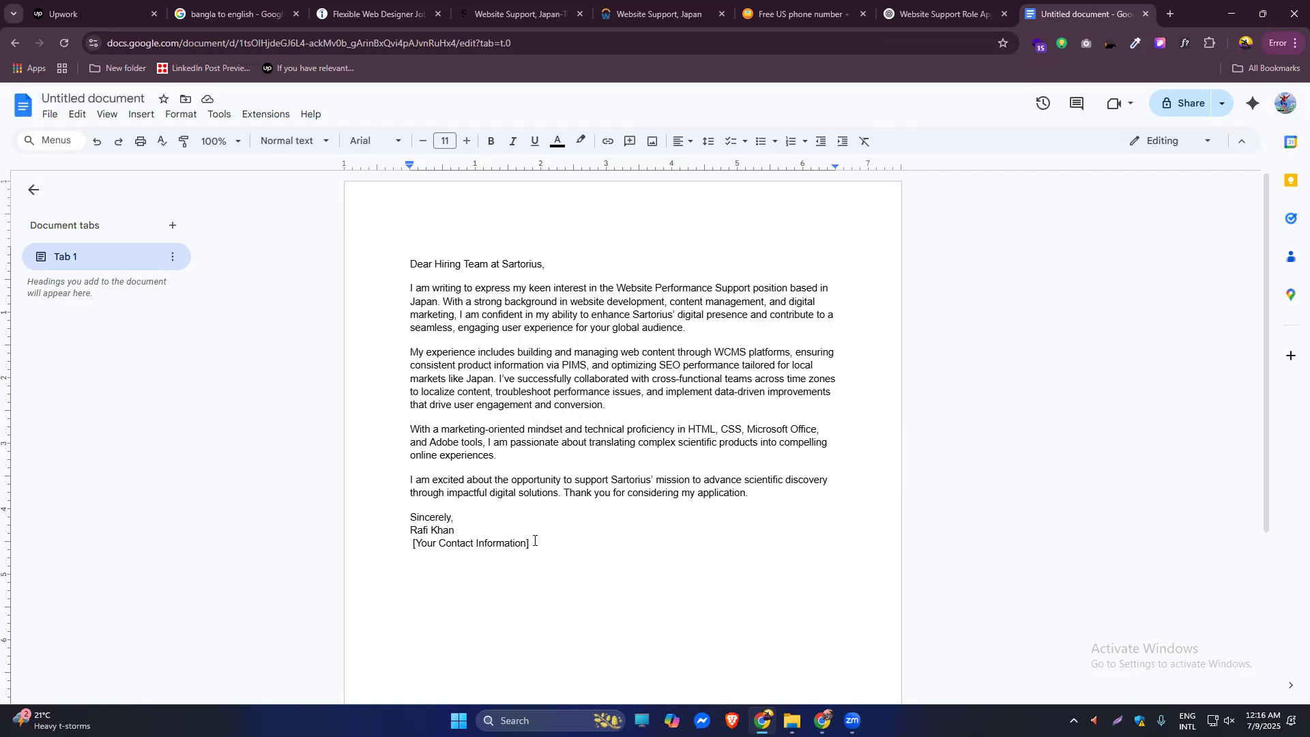
left_click_drag(531, 541, 410, 542)
key("BackSpace")
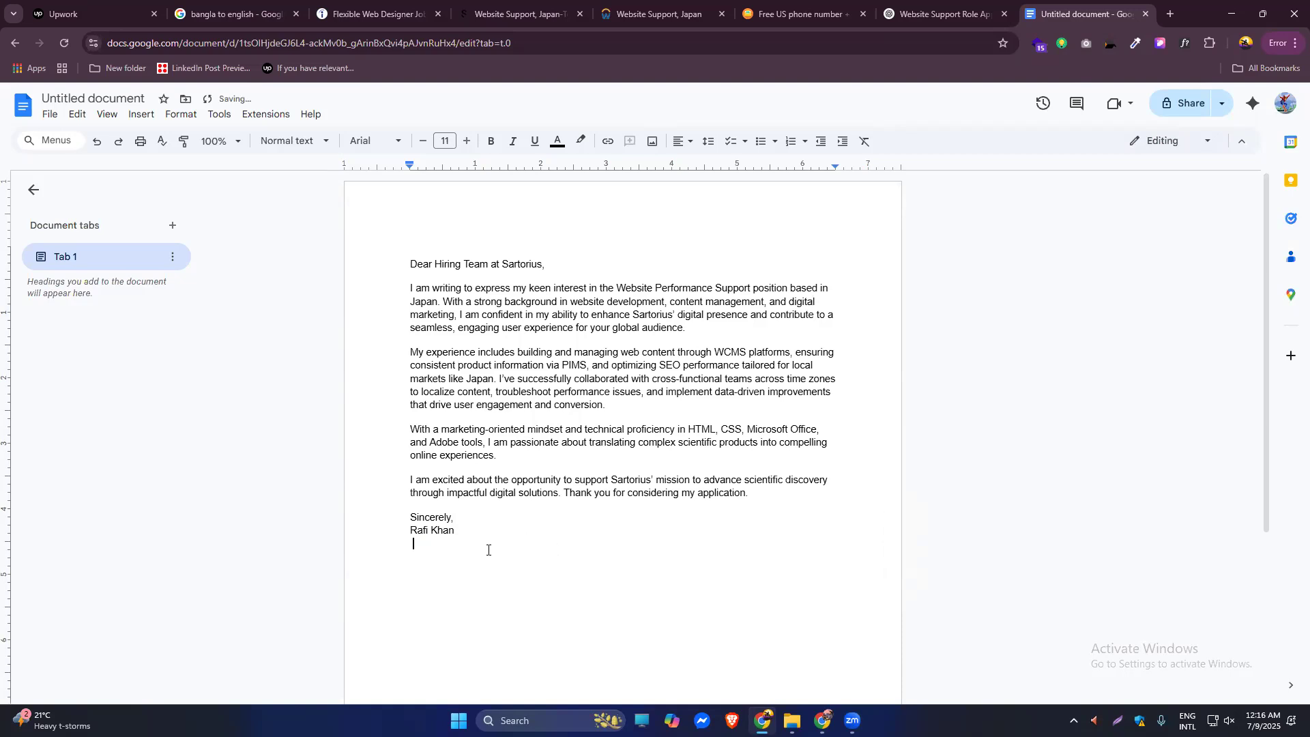
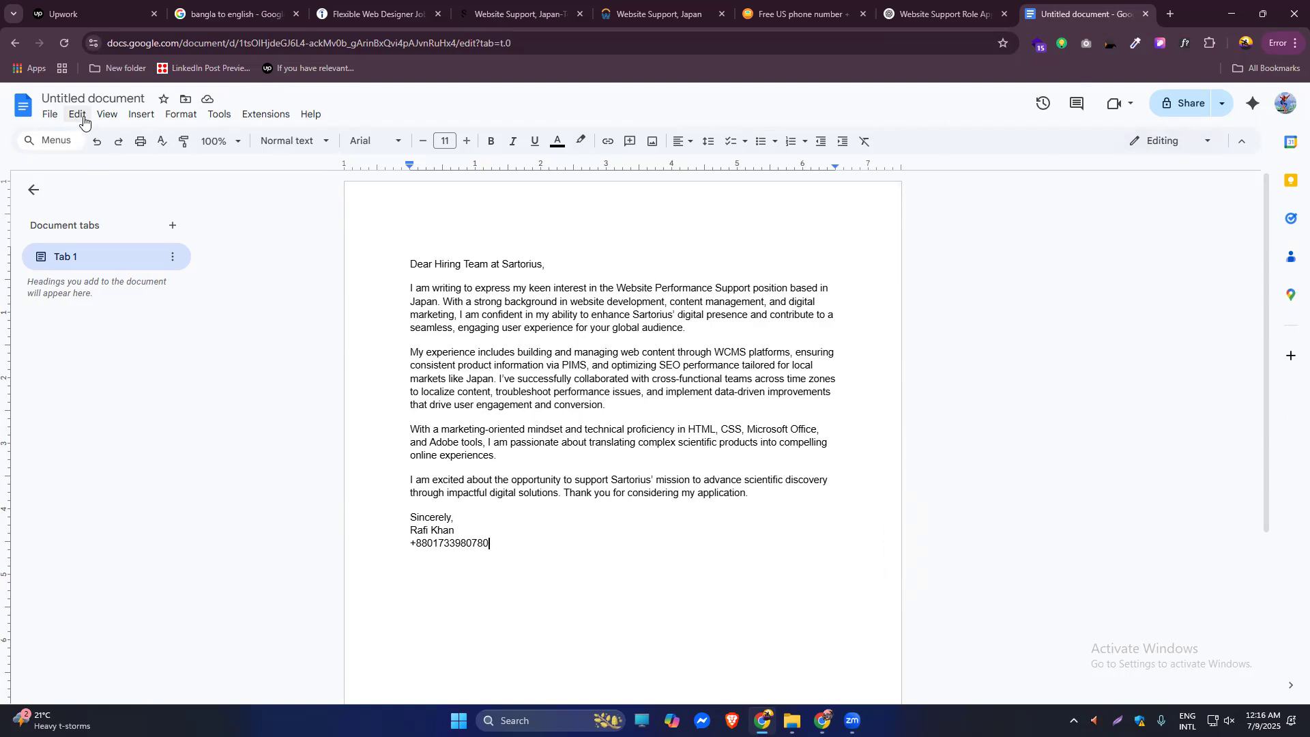
left_click(45, 118)
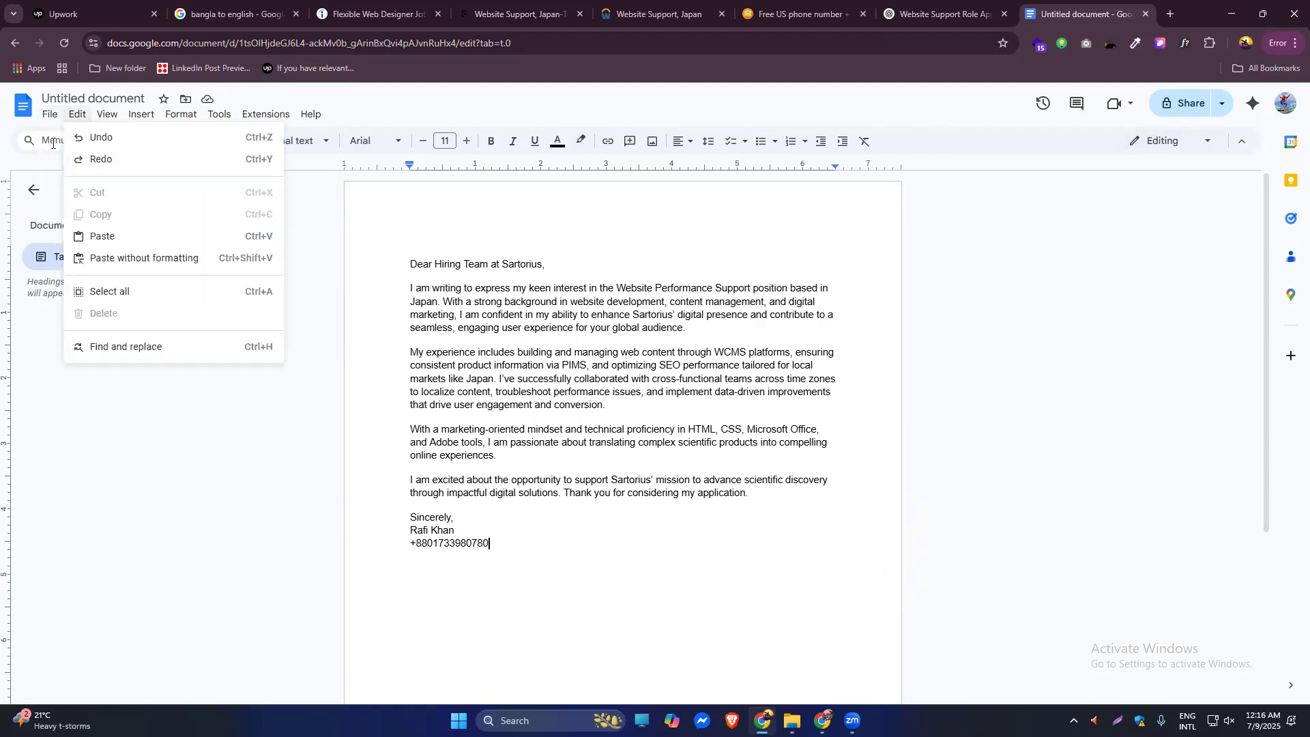
left_click(815, 3)
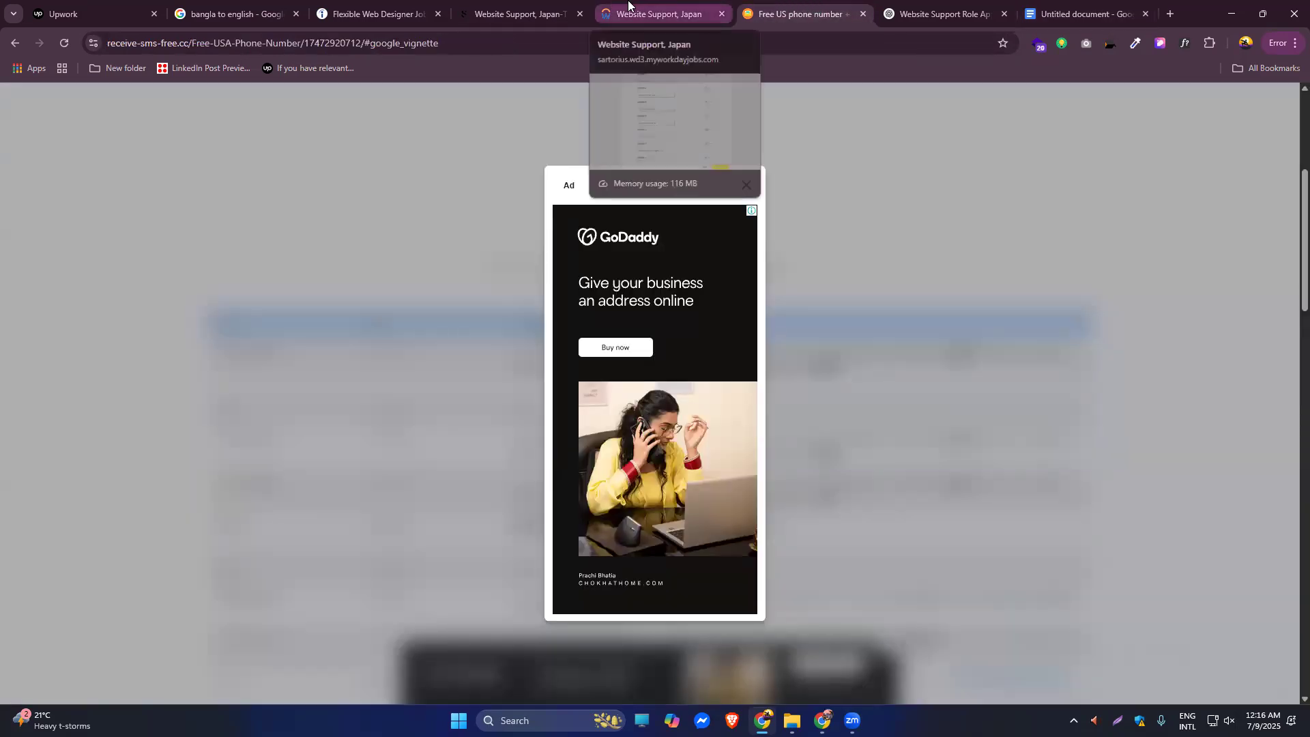
left_click(887, 10)
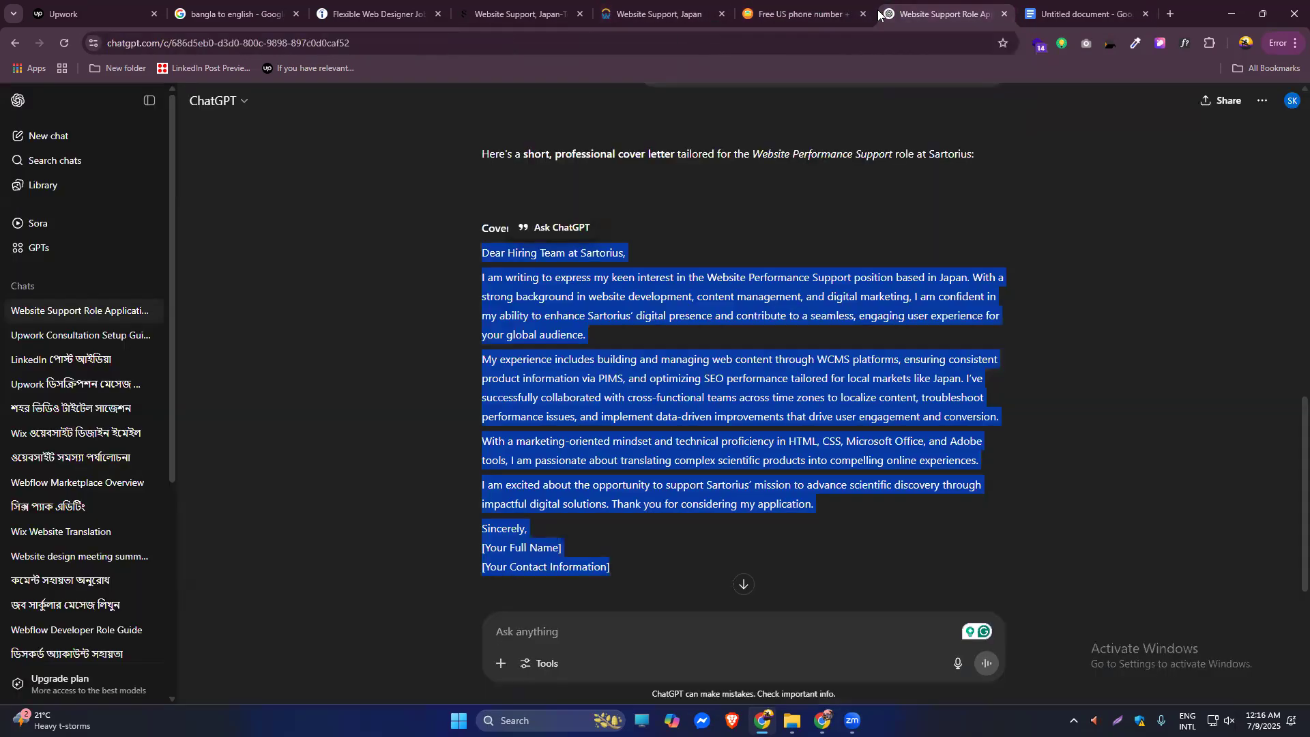
left_click(518, 10)
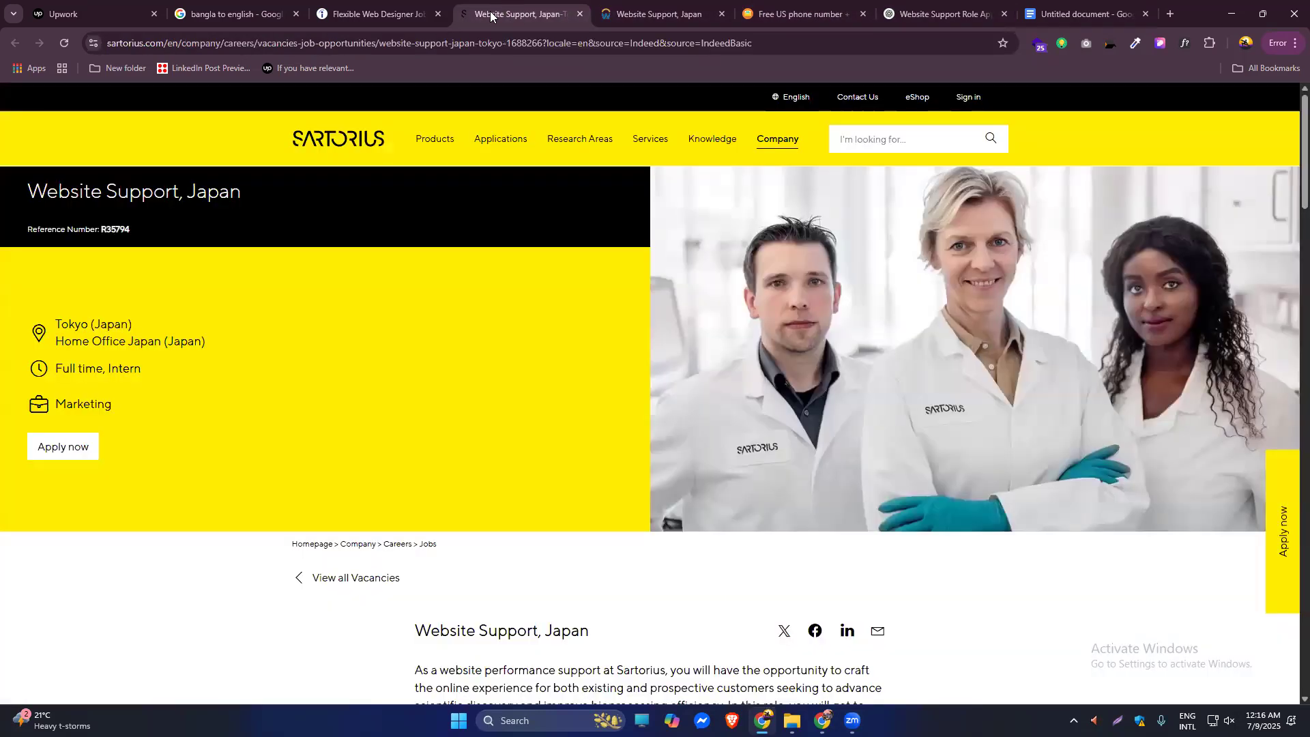
left_click(635, 8)
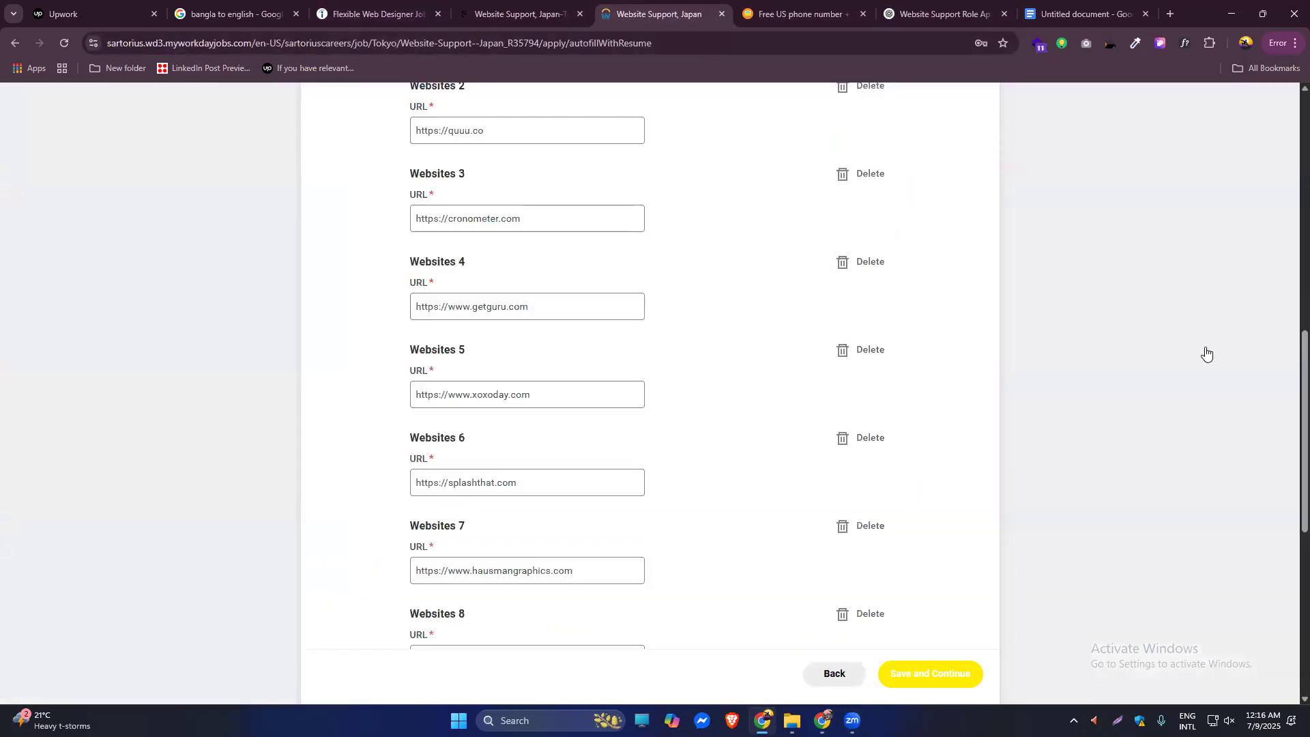
left_click_drag(1295, 359, 1294, 202)
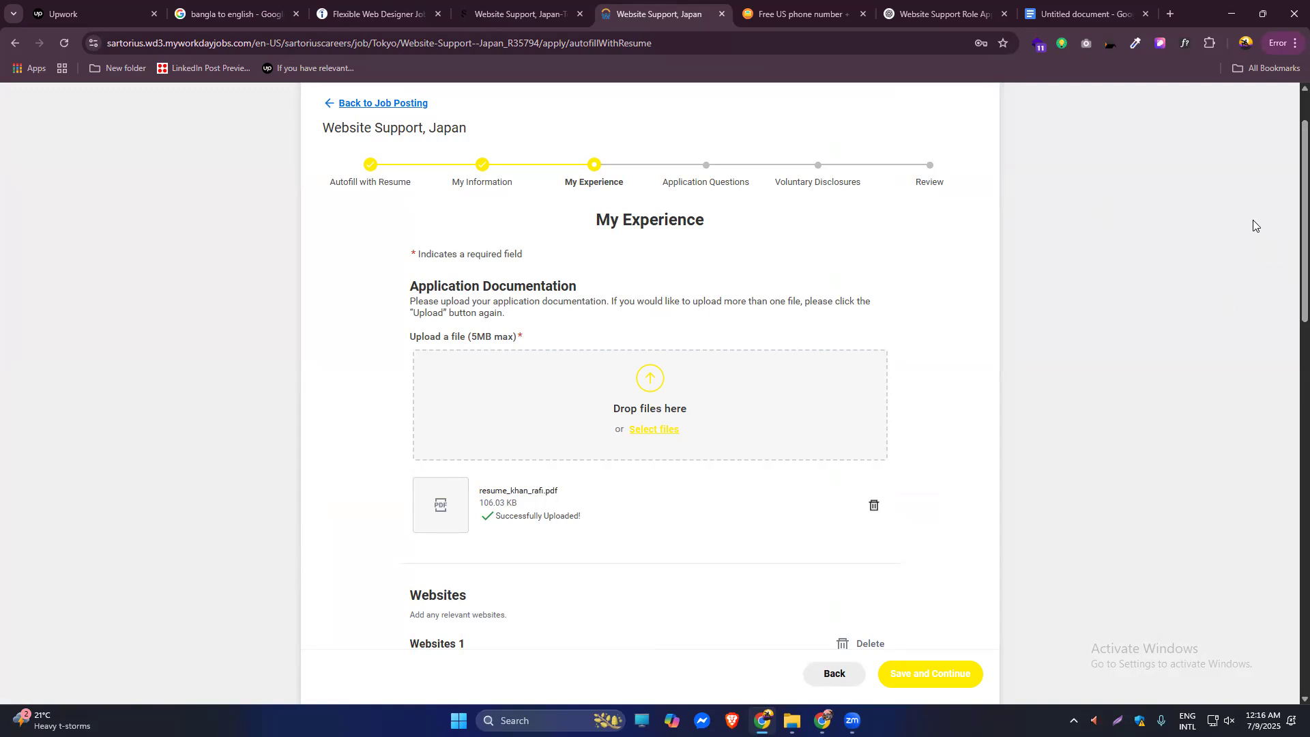
left_click(1057, 20)
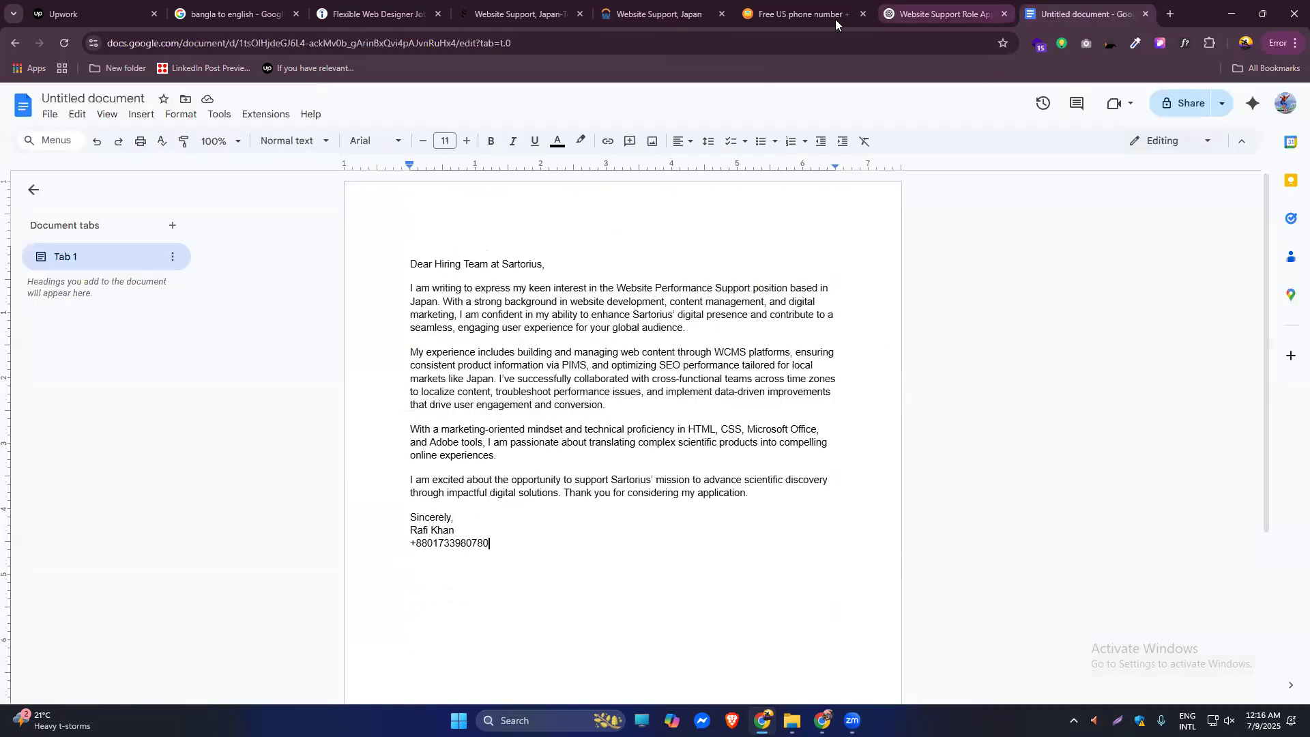
Download the cover letter as Untitled document.pdf, then return to the Workday application tab.
left_click(50, 114)
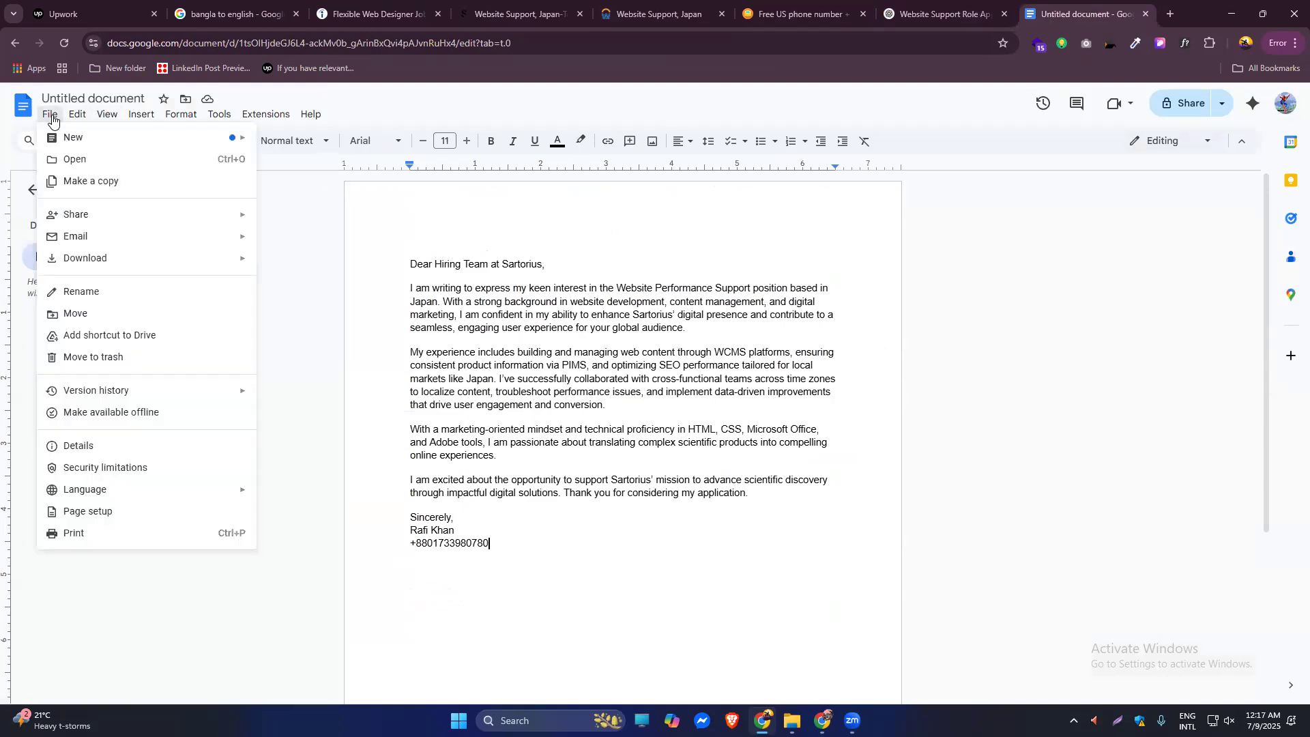
mouse_move(105, 264)
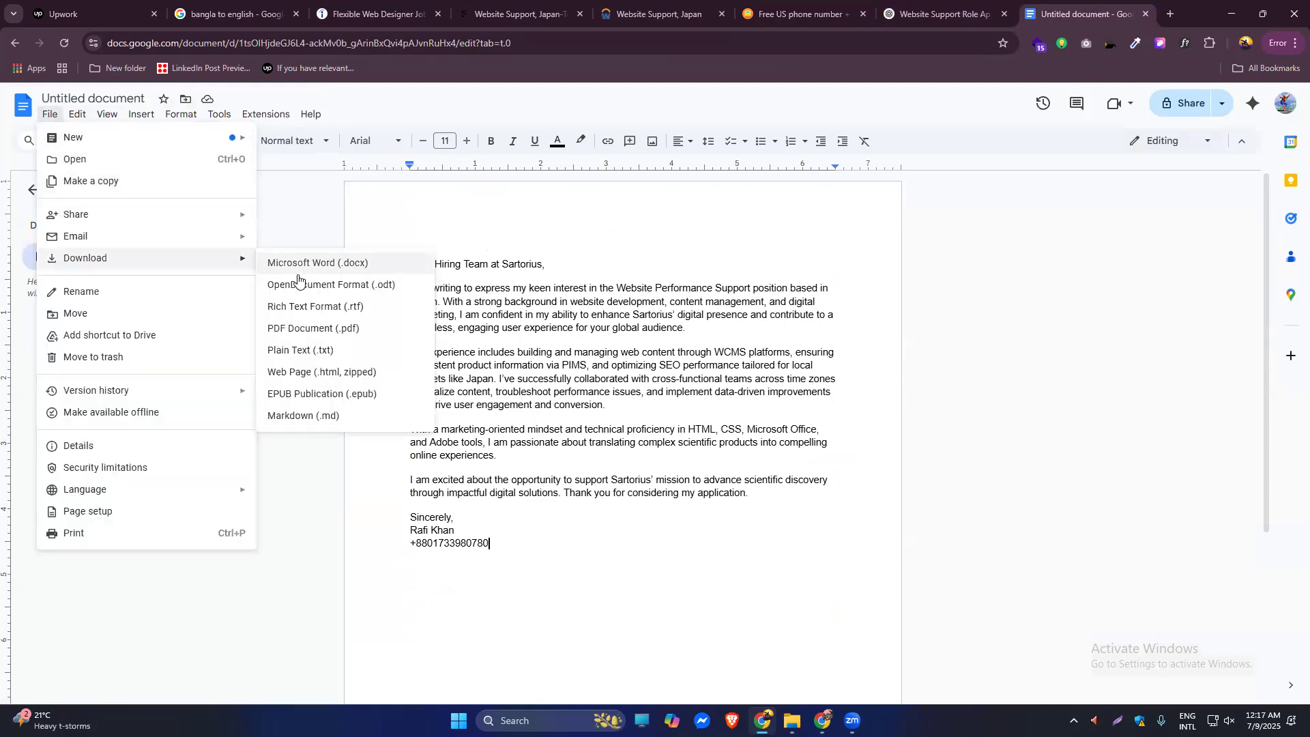
left_click(318, 333)
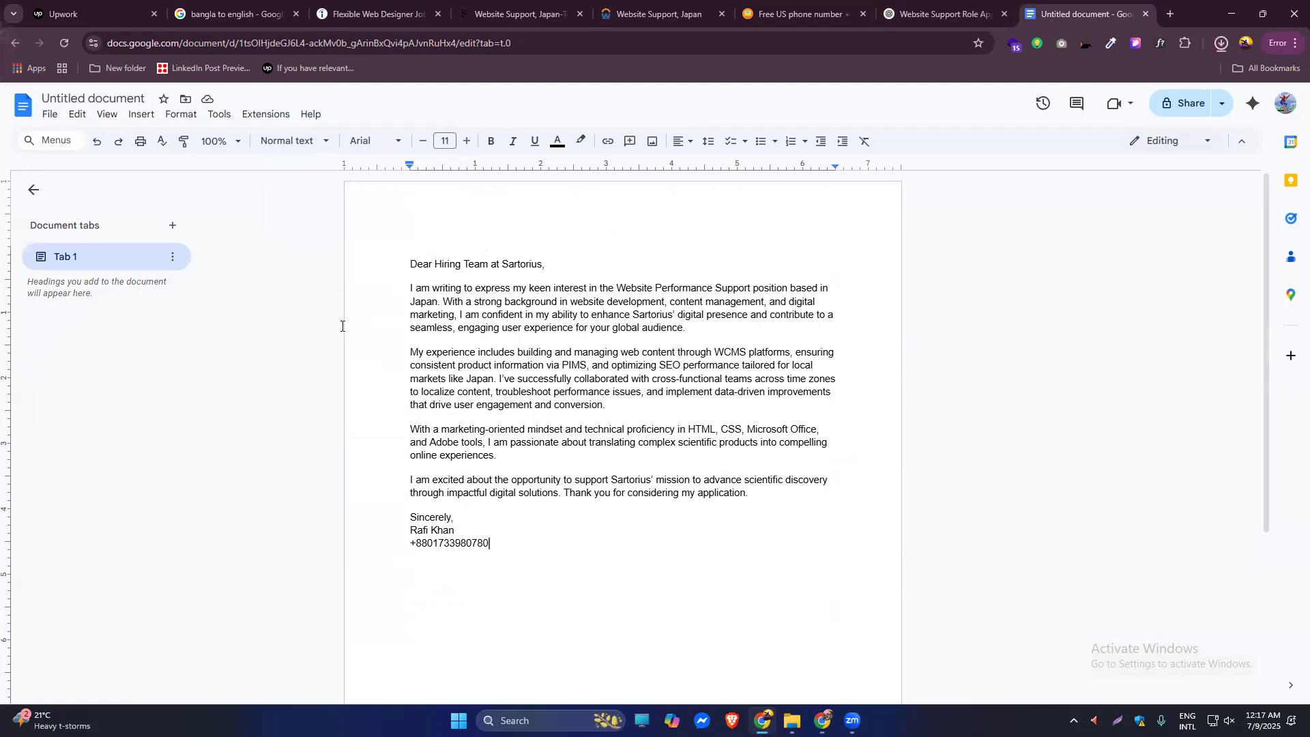
left_click(772, 11)
left_click(651, 5)
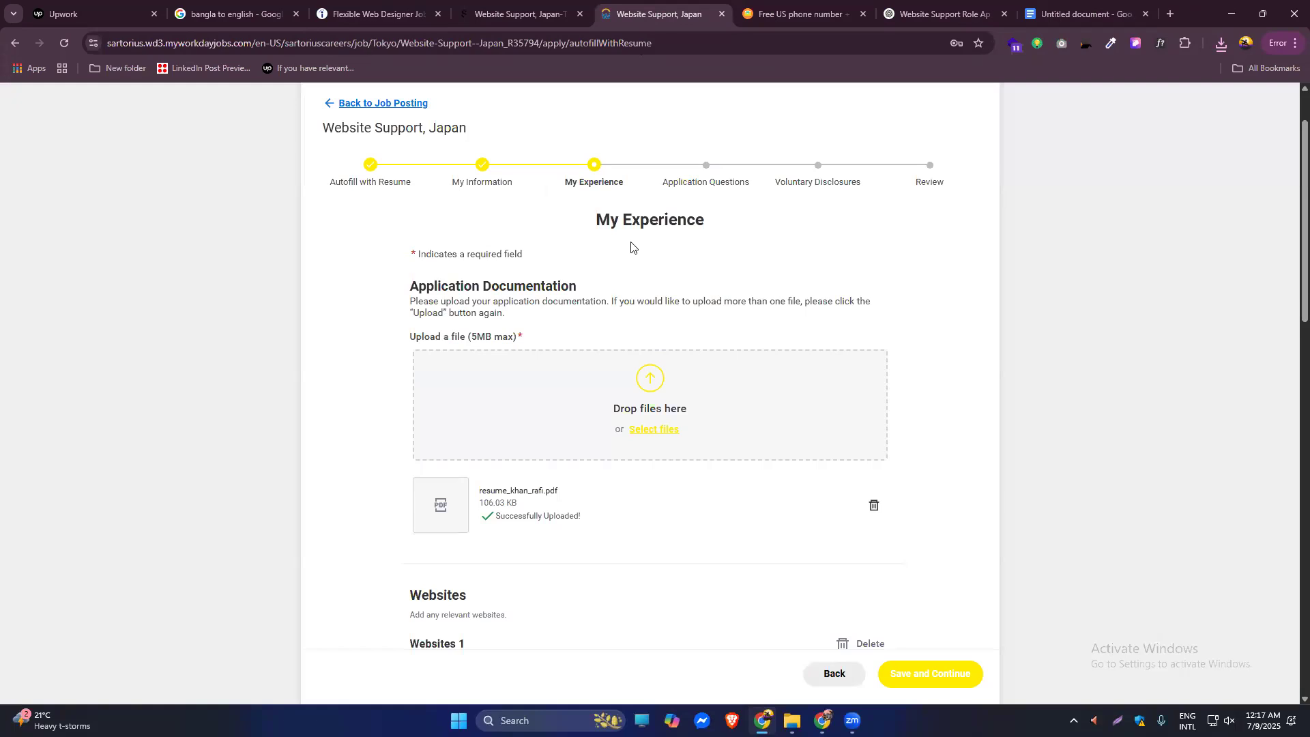
left_click(645, 389)
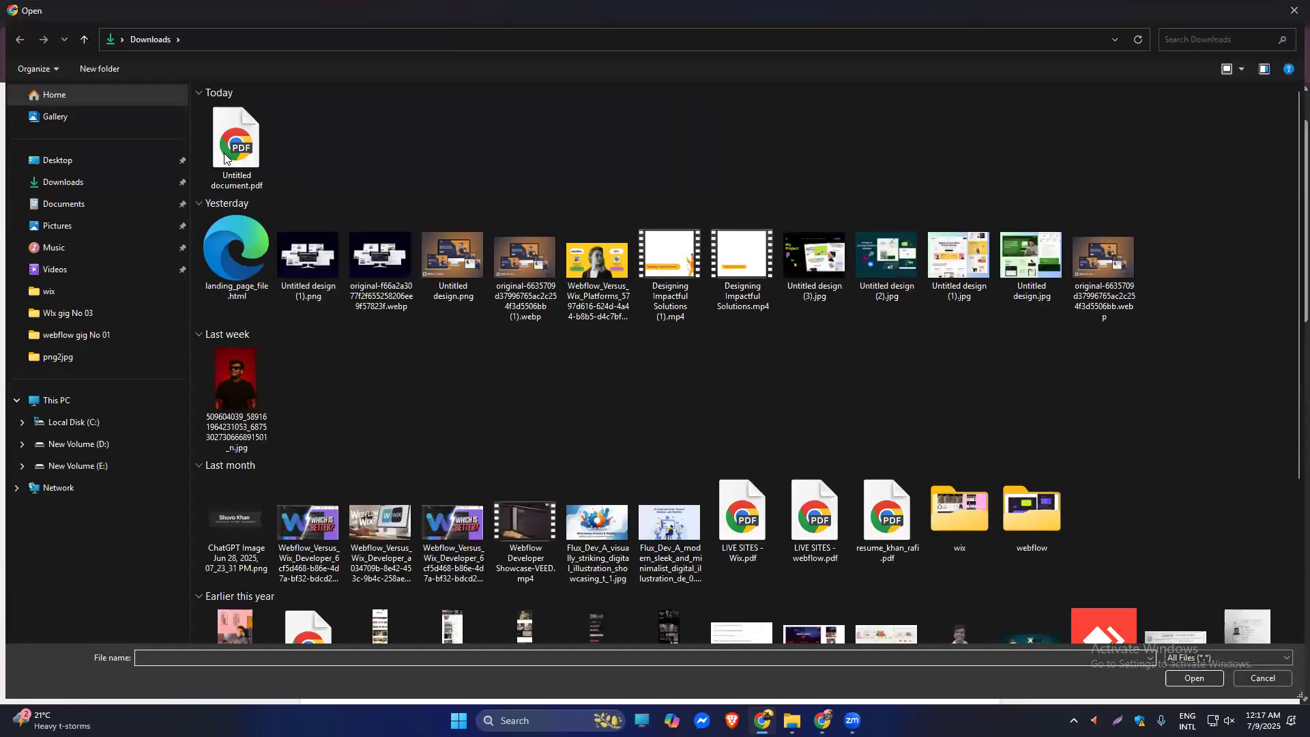
double_click(226, 153)
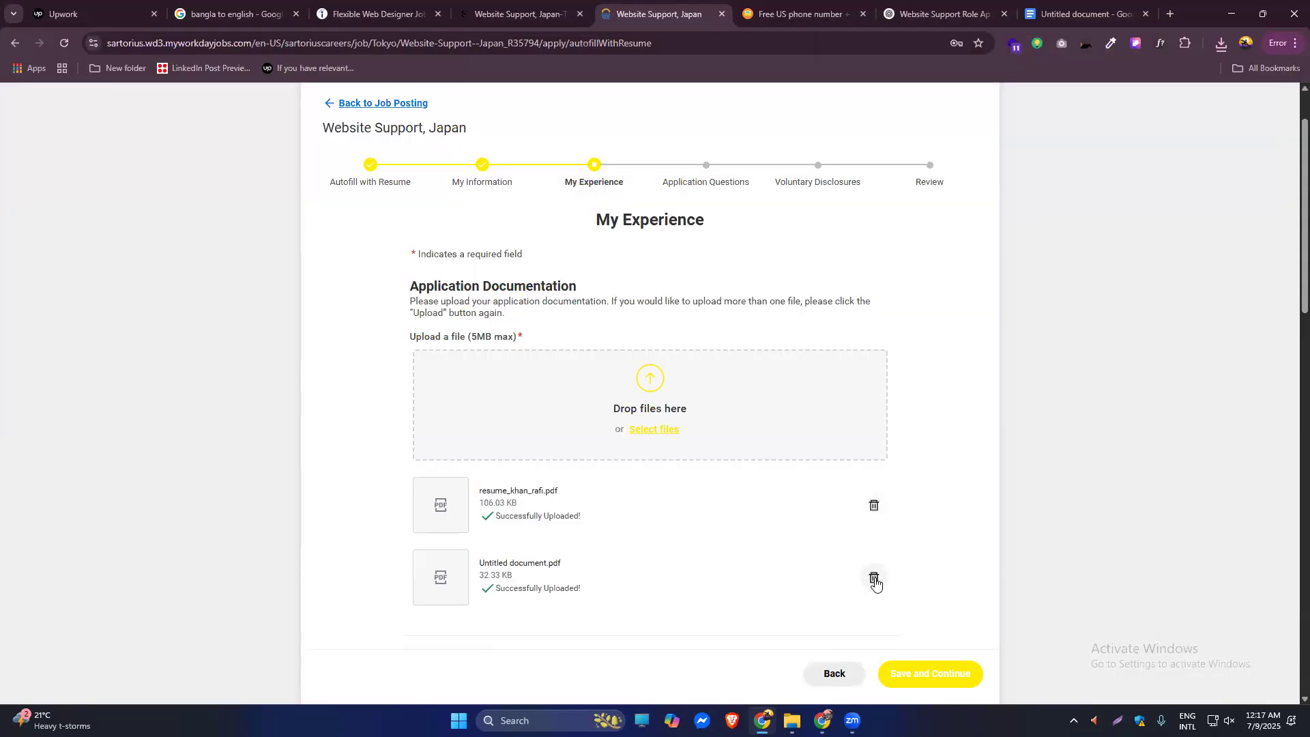
left_click(875, 579)
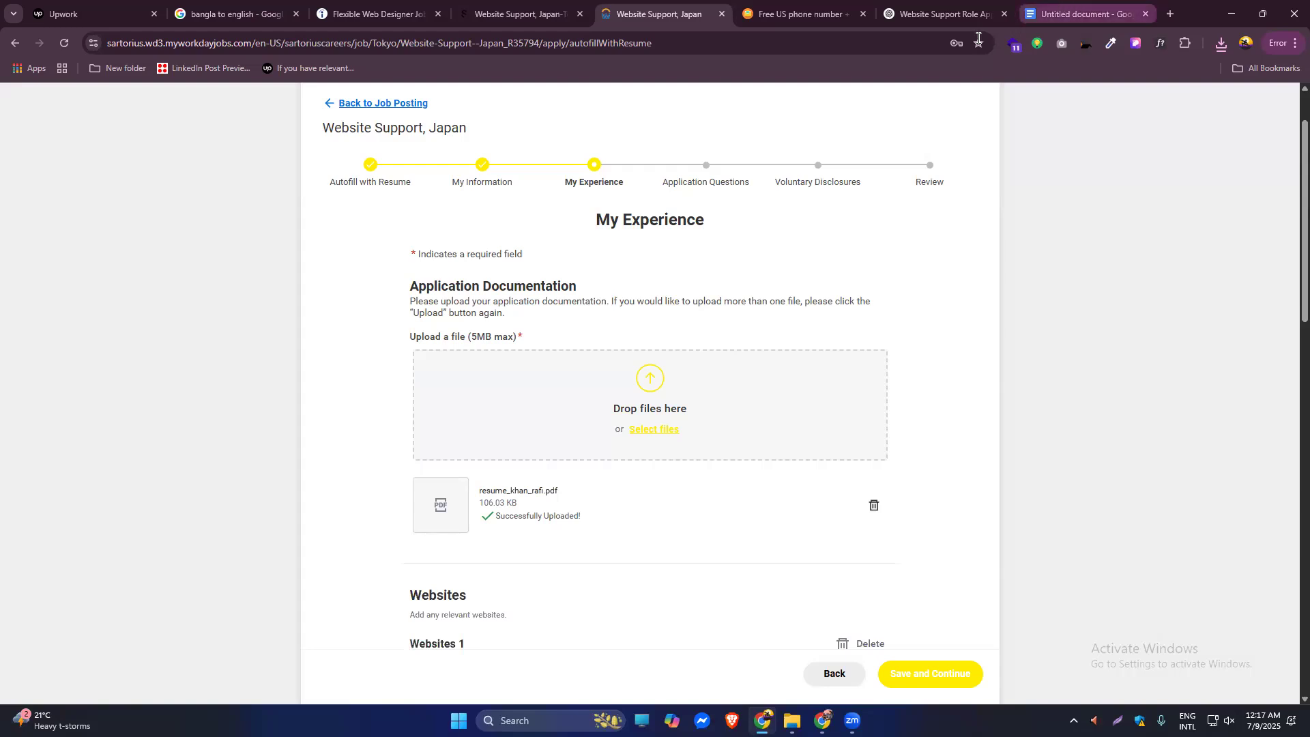
left_click(1085, 14)
Rename the Google Doc to the job title 'Website Support, Japan', copied from Workday.
left_click(85, 98)
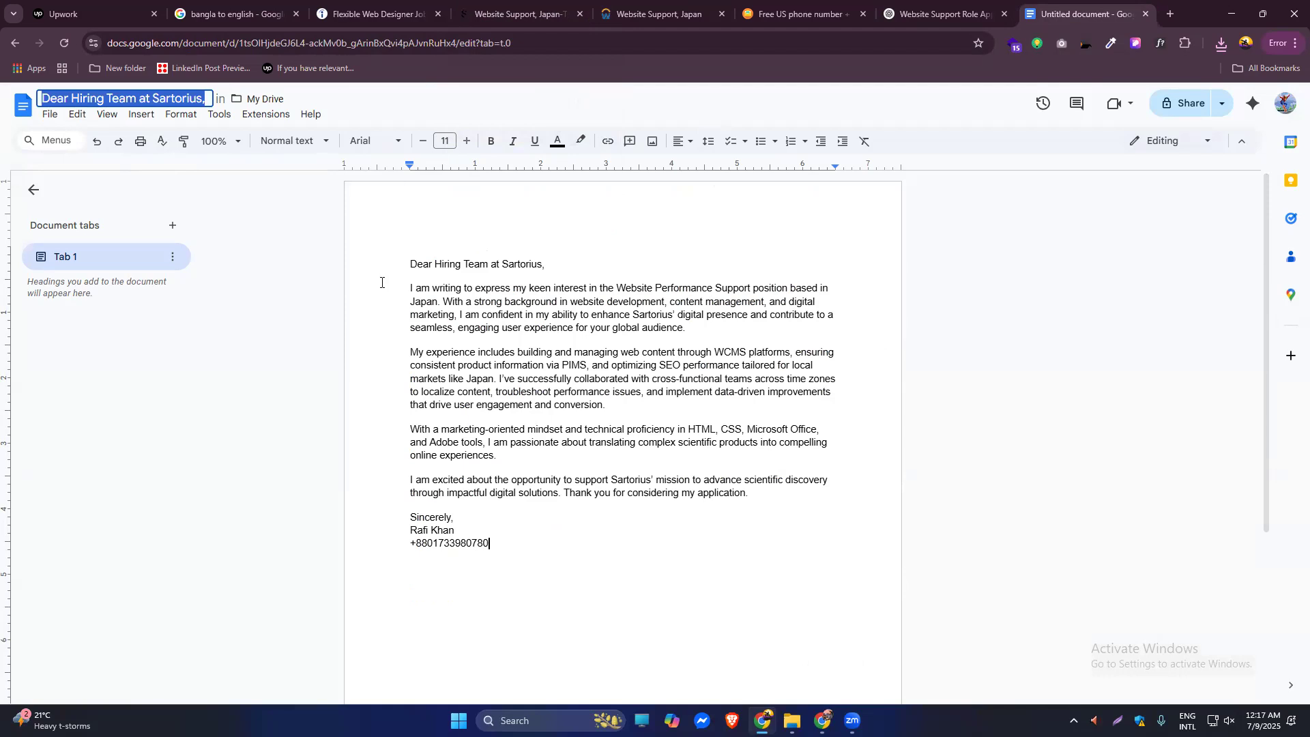
left_click(655, 14)
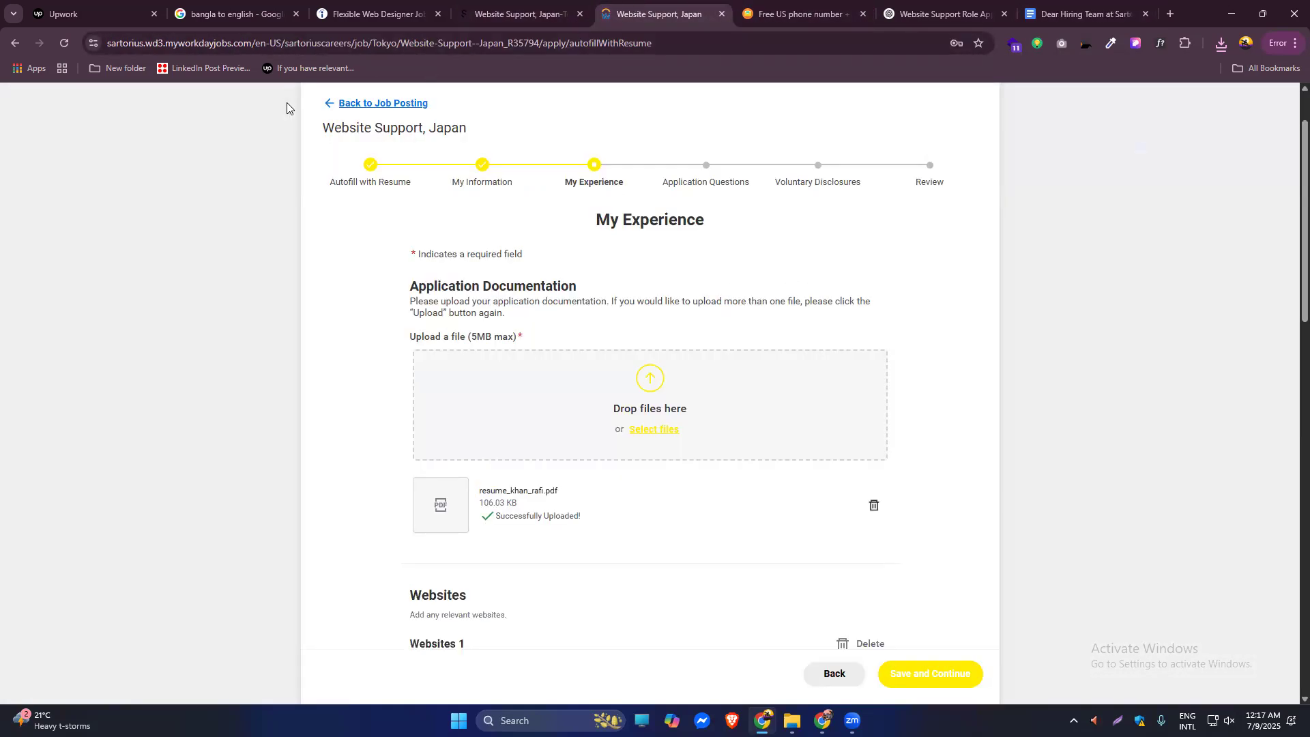
left_click_drag(321, 129, 501, 119)
key("ctrl+c")
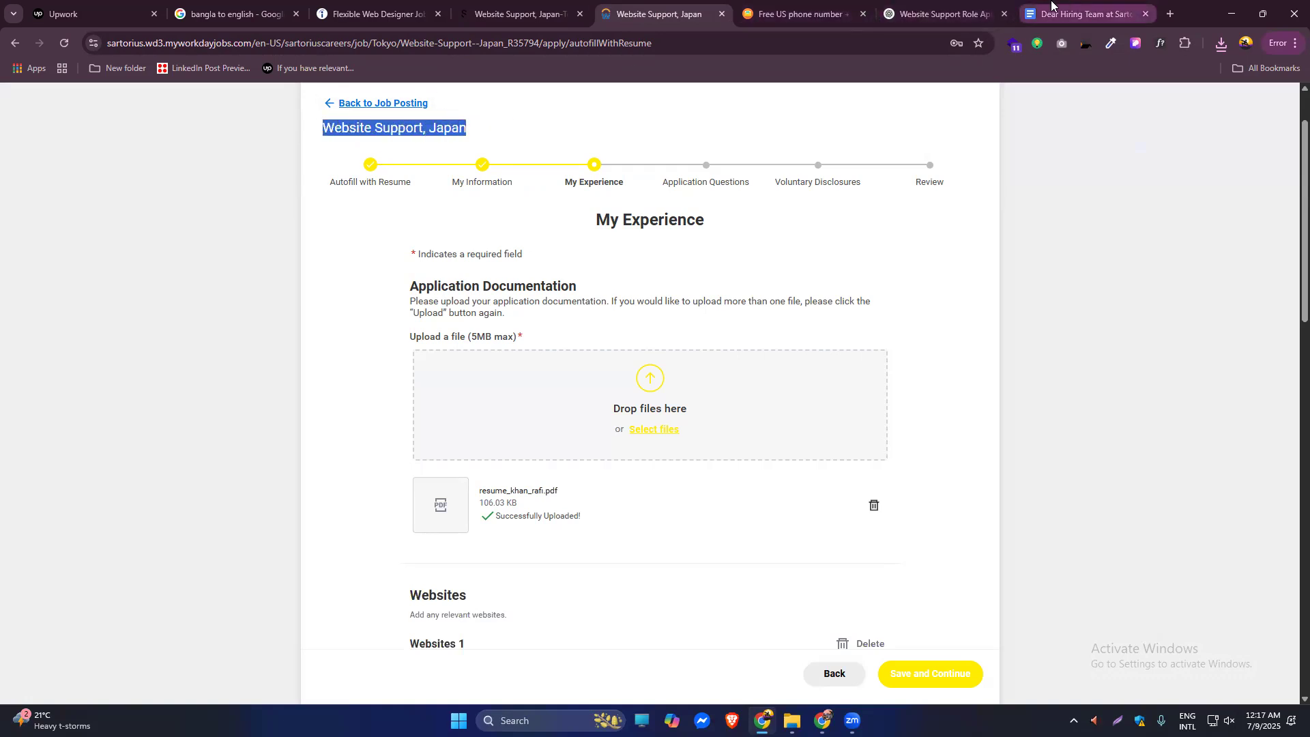
key("ctrl+9")
key("ctrl+v")
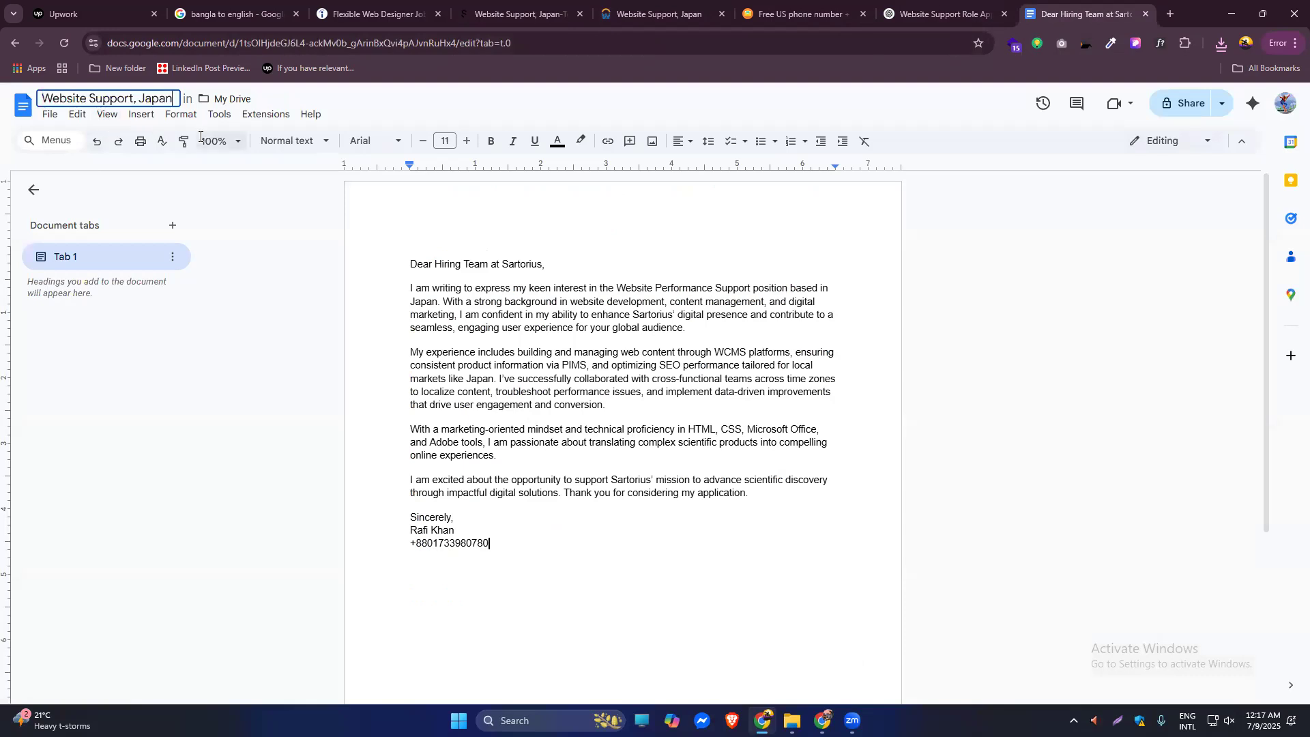
key("Return")
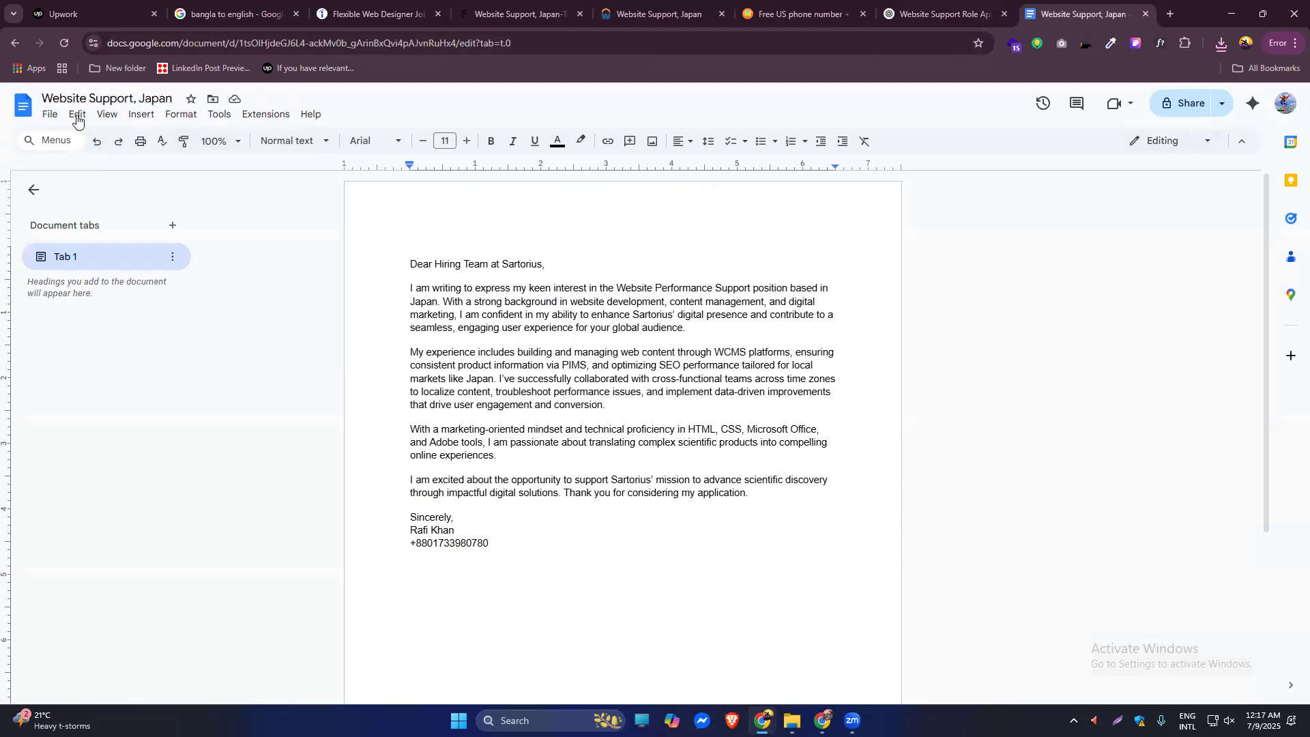
Download the renamed cover letter as Website Support, Japan.pdf and go back to Workday's uploads.
left_click(49, 116)
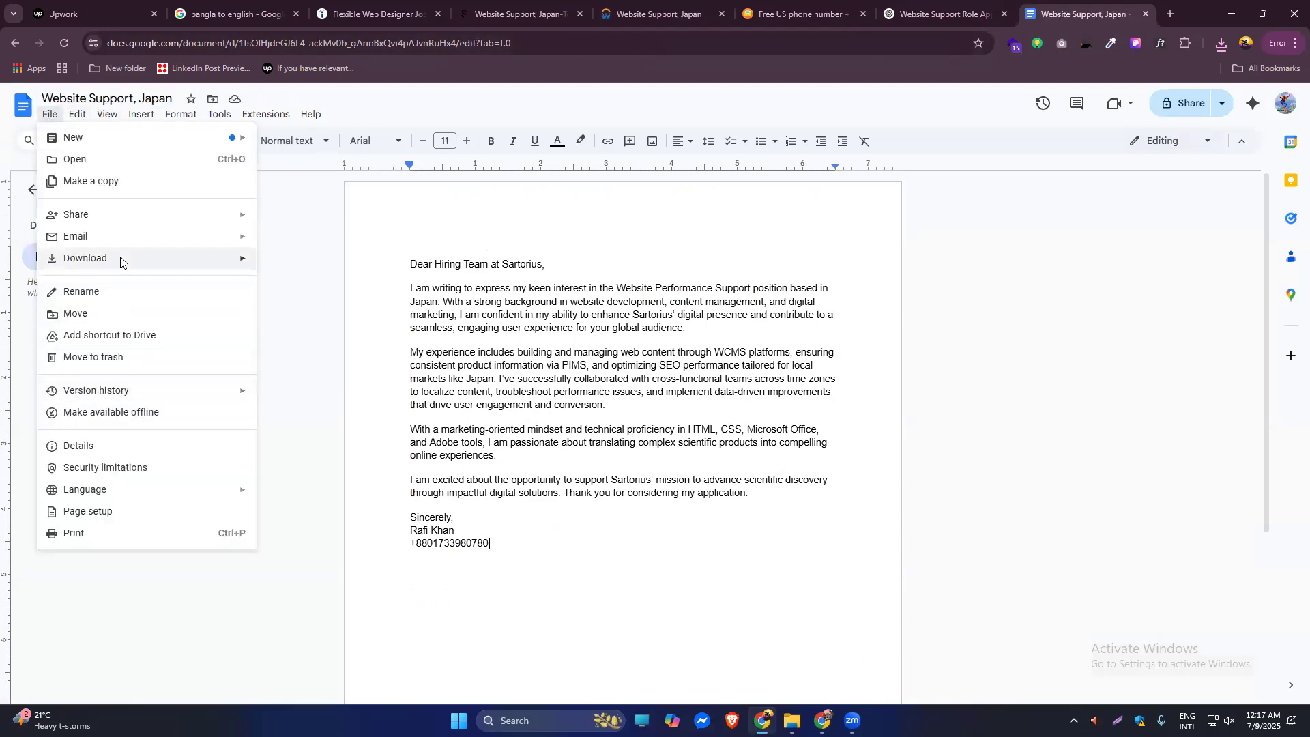
mouse_move(243, 258)
left_click(318, 330)
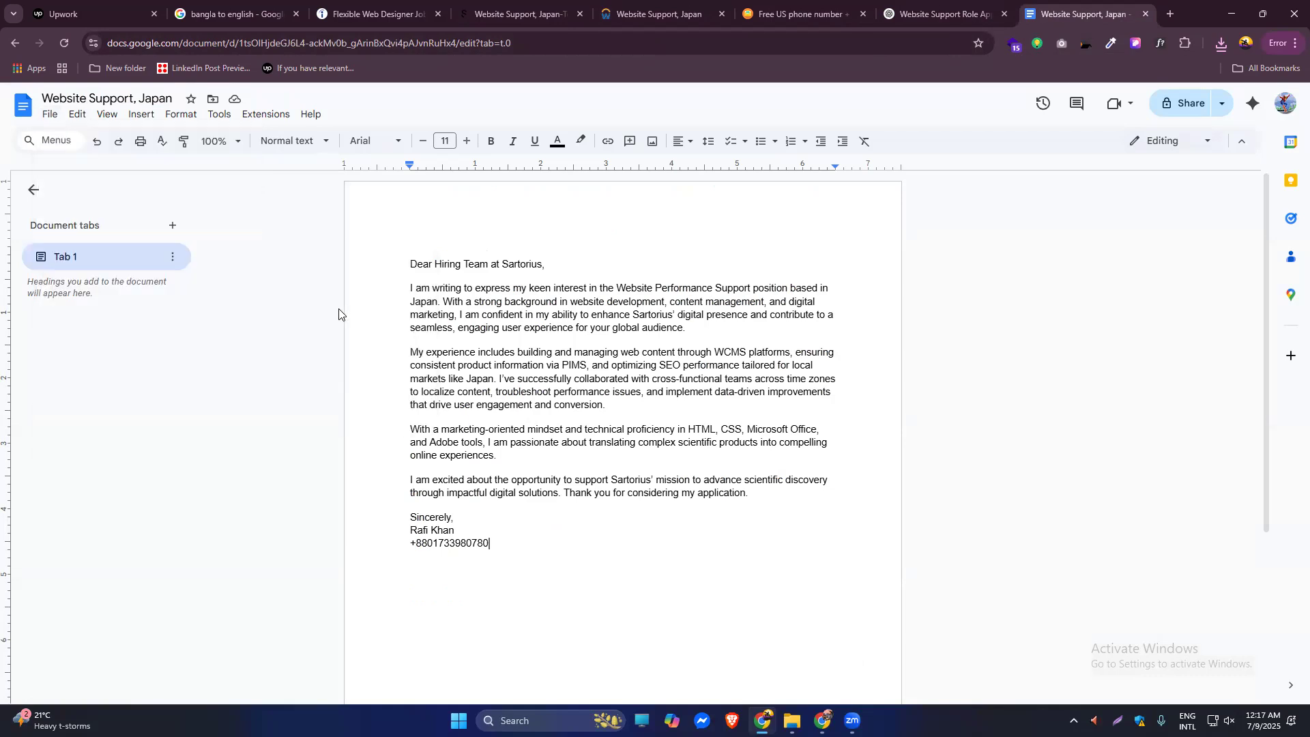
left_click(688, 10)
left_click(654, 429)
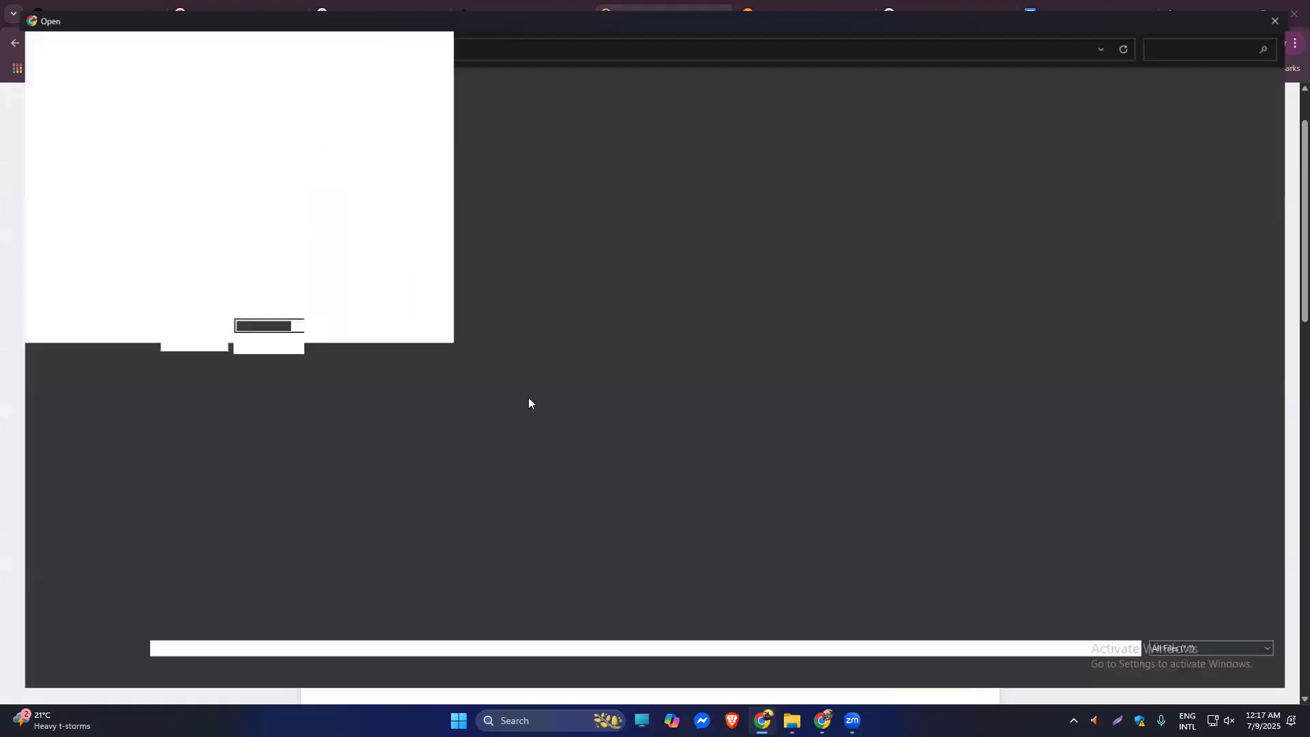
Upload Website Support, Japan.pdf from Downloads as the second application document.
double_click(234, 136)
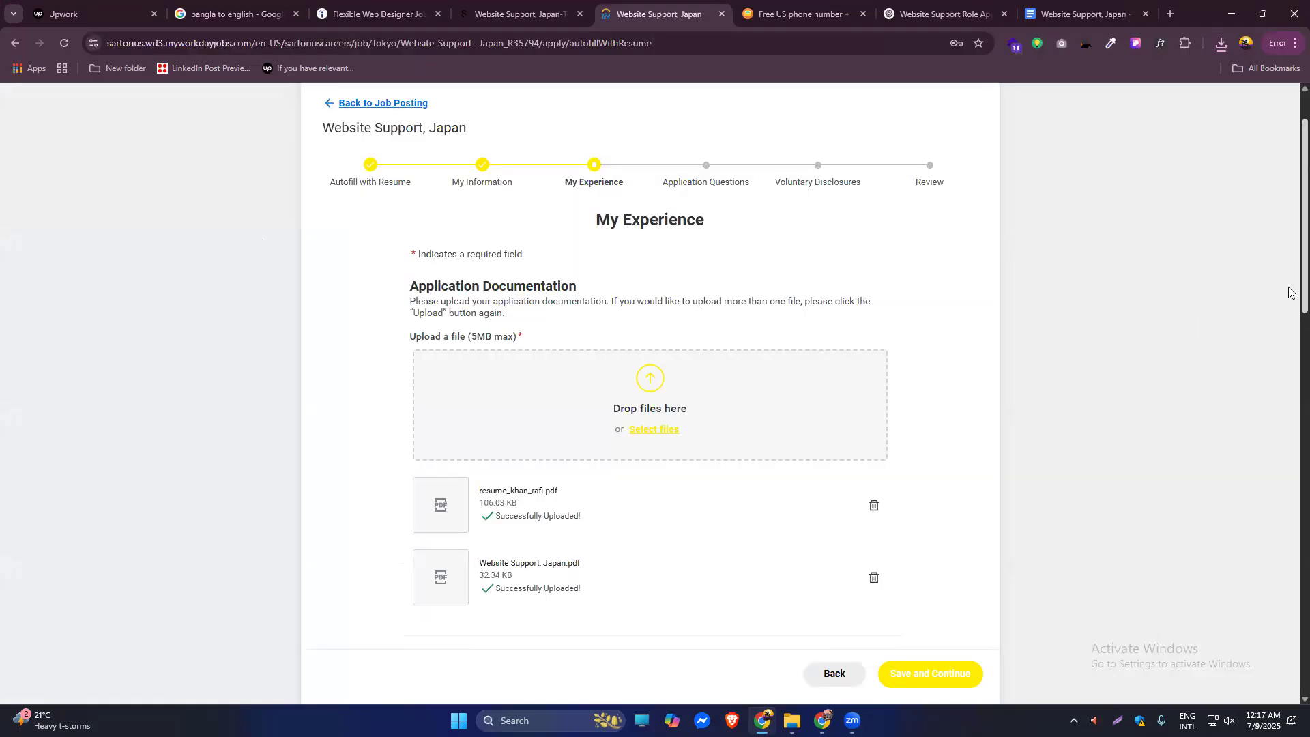
scroll(1292, 328, "down", 5)
scroll(1290, 374, "down", 2)
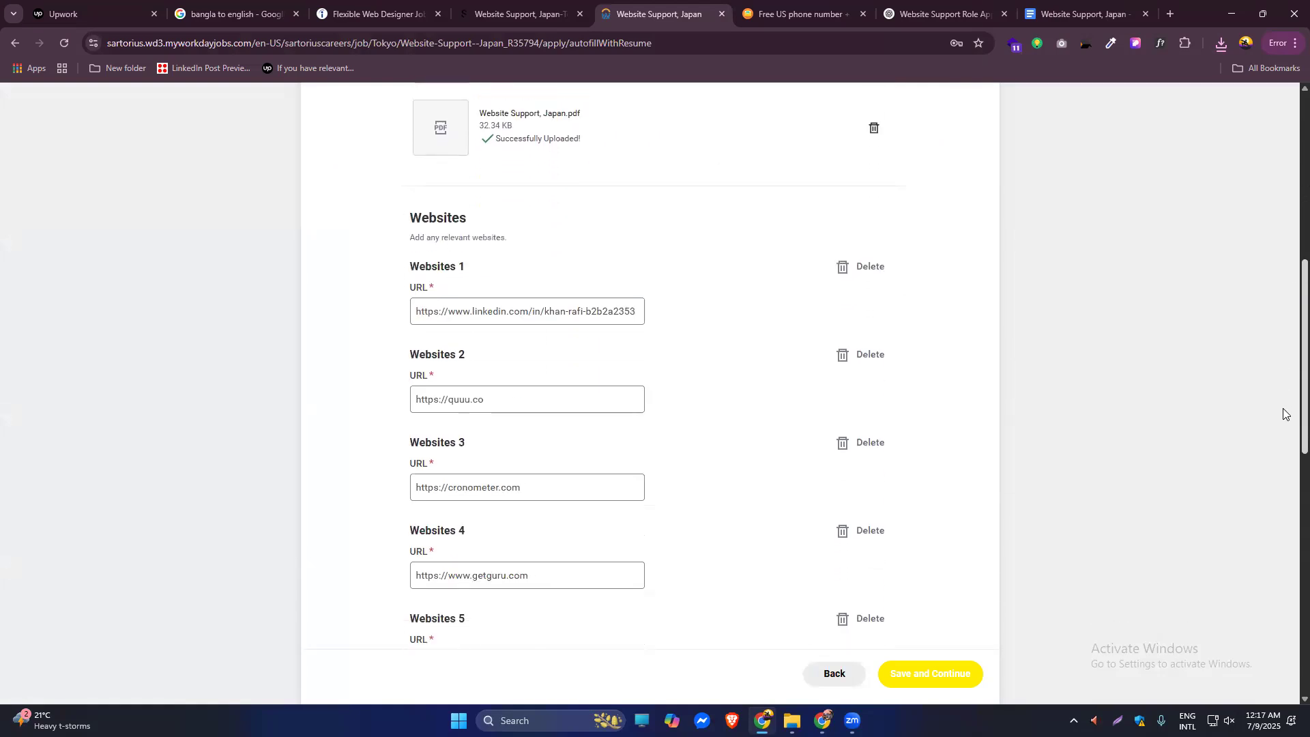
Check the existing Websites 1 URL, then bring the browser window forward.
left_click(554, 311)
triple_click(547, 313)
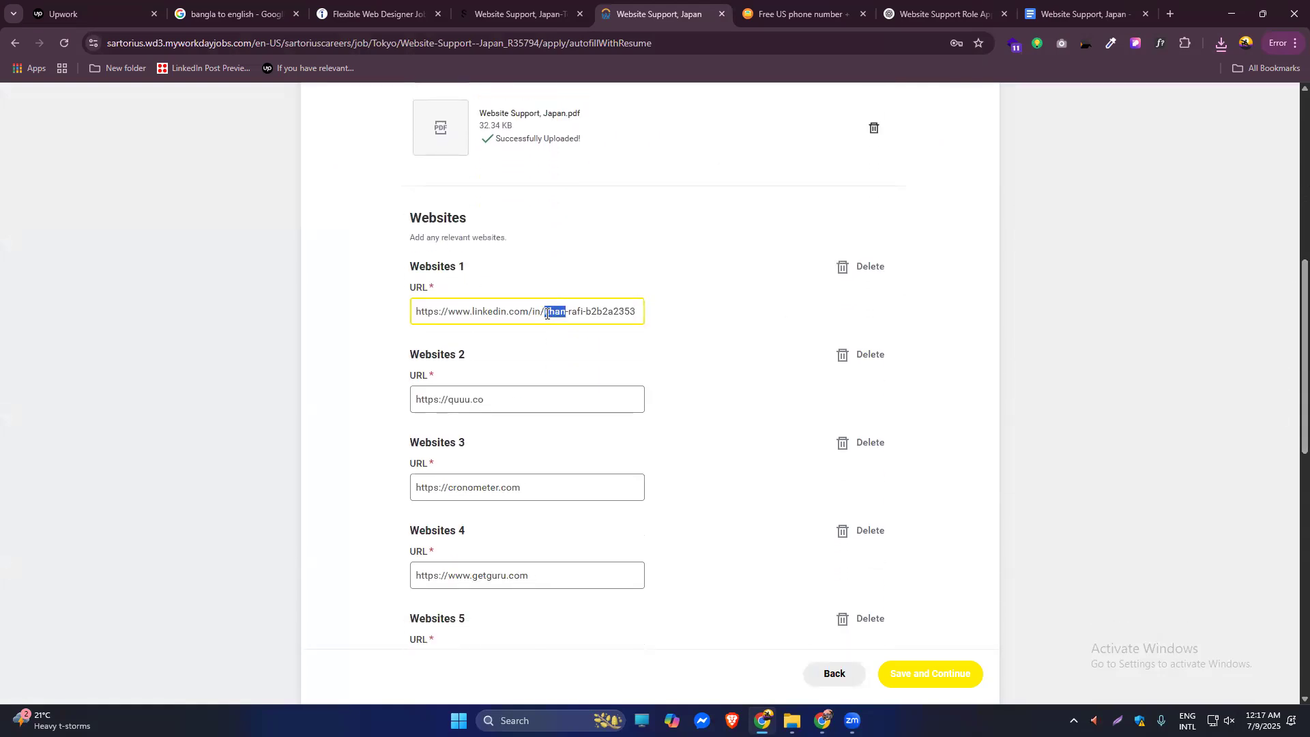
left_click(654, 314)
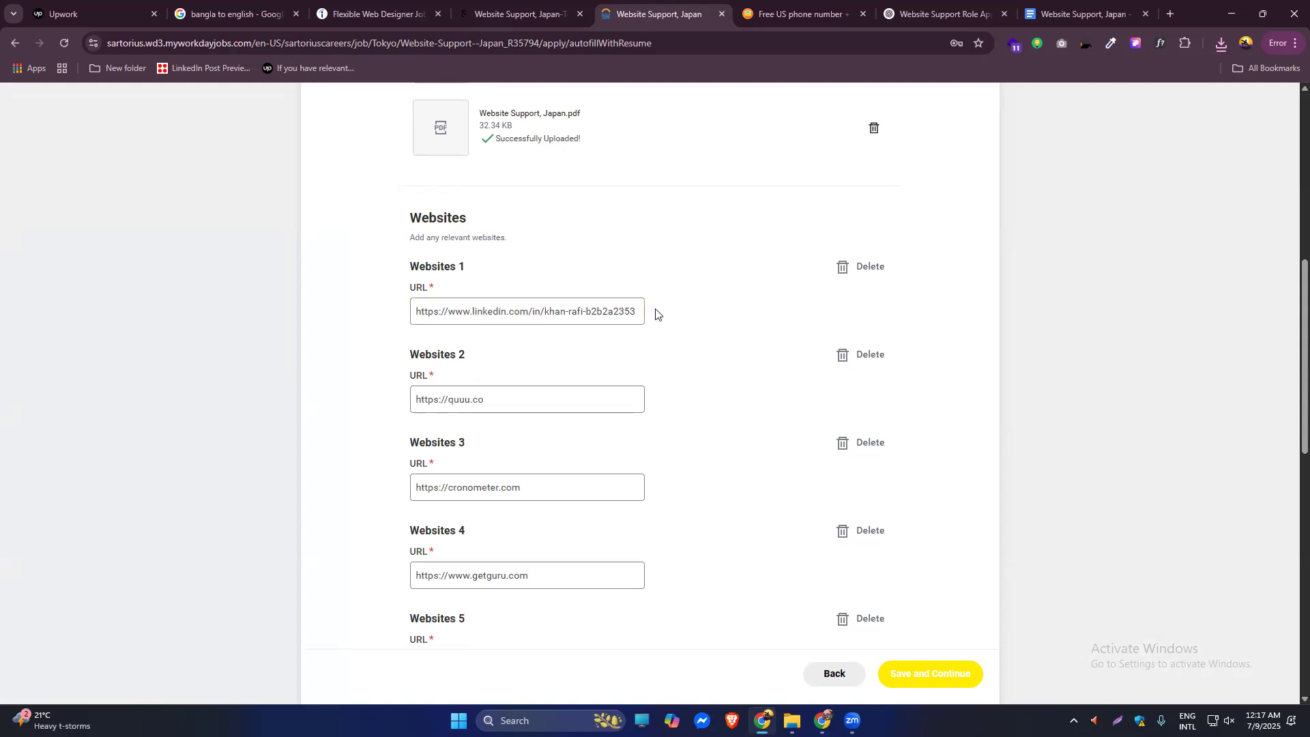
left_click(609, 311)
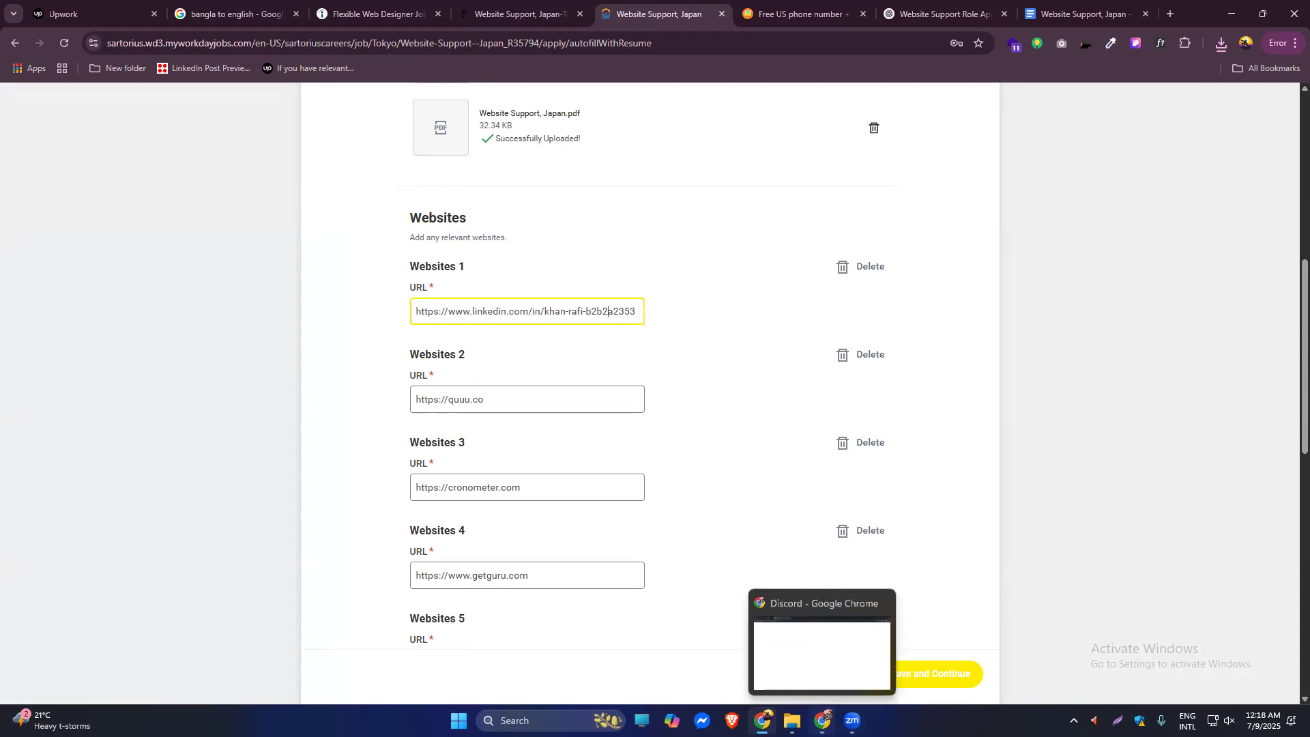
left_click(822, 716)
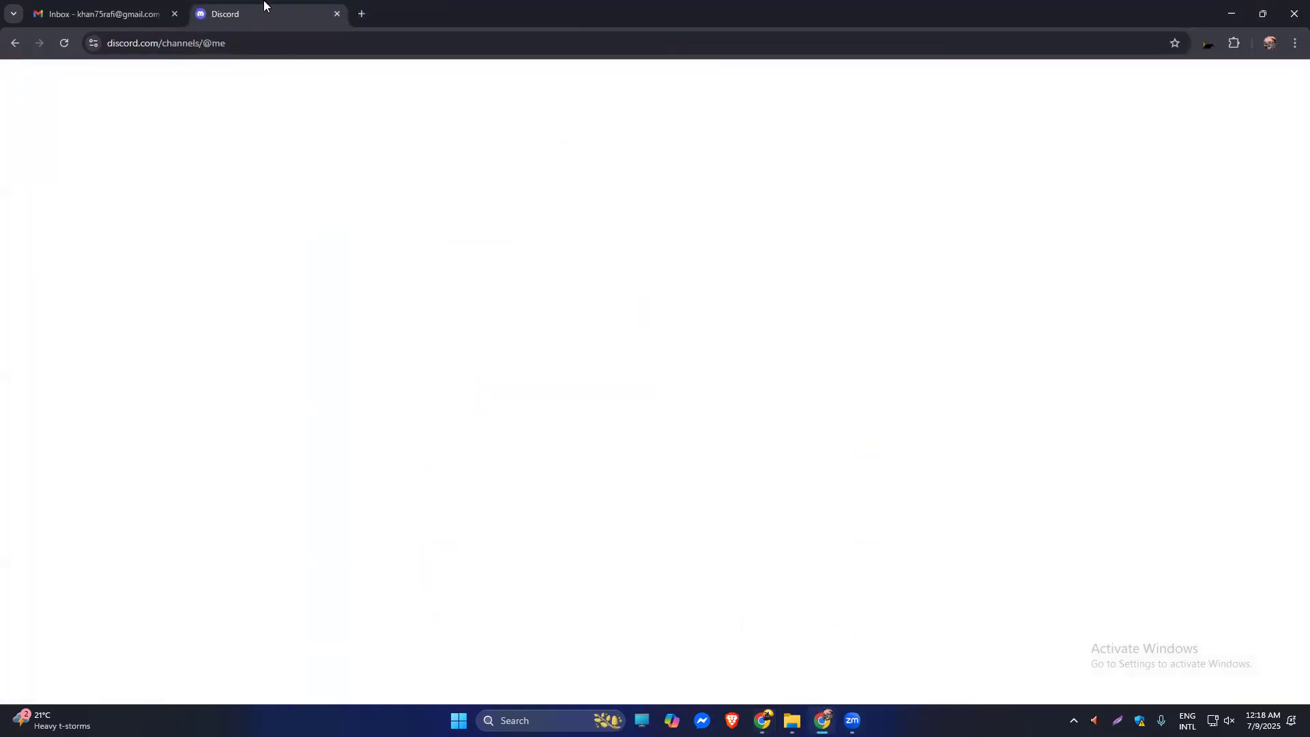
Load the applicant's LinkedIn profile in an incognito window and copy its address.
key("ctrl+shift+n")
type("l")
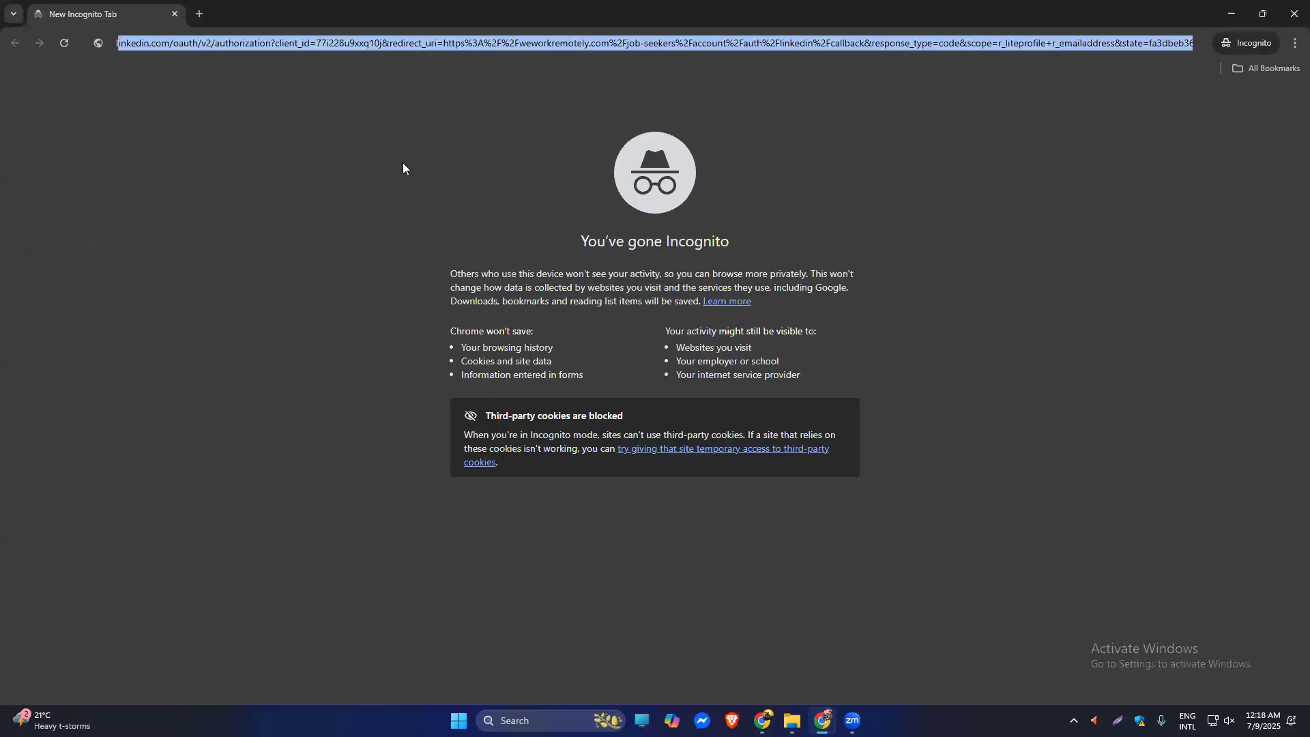
key("Down")
key("Down")
key("Down")
key("Down")
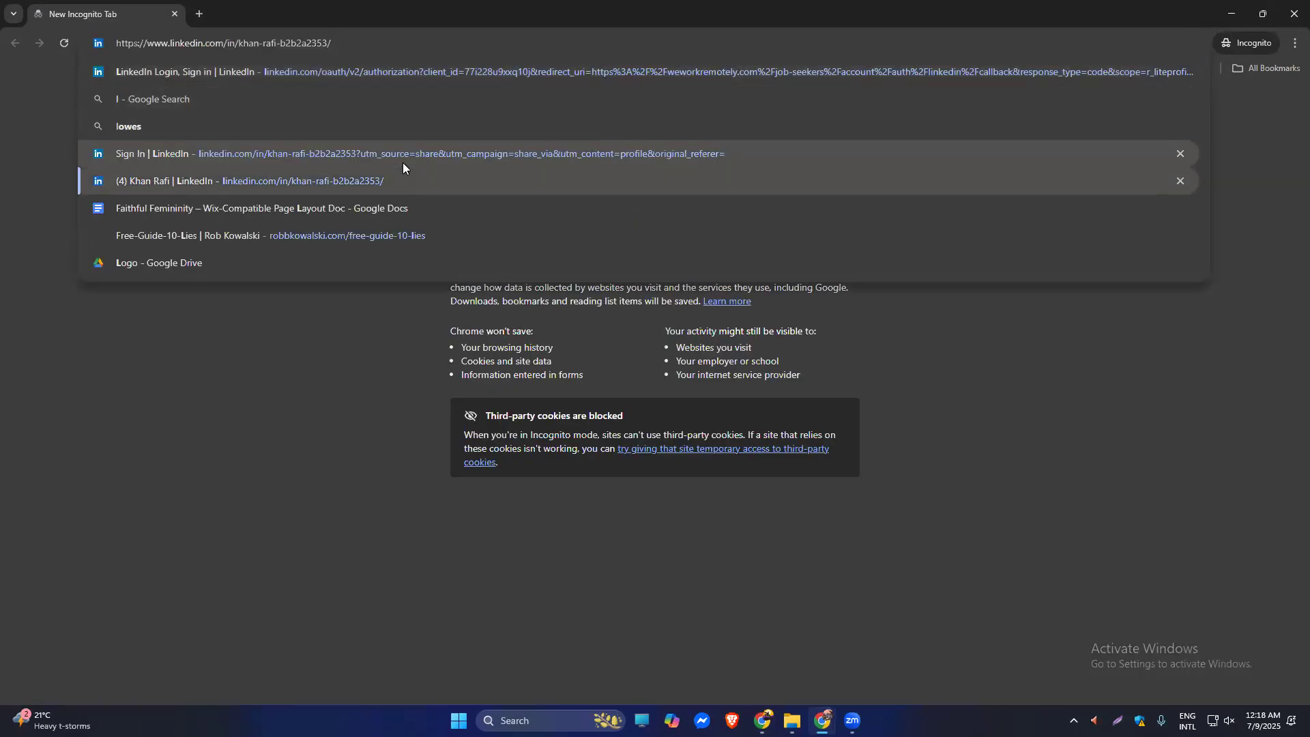
key("Return")
left_click(230, 44)
key("ctrl+c")
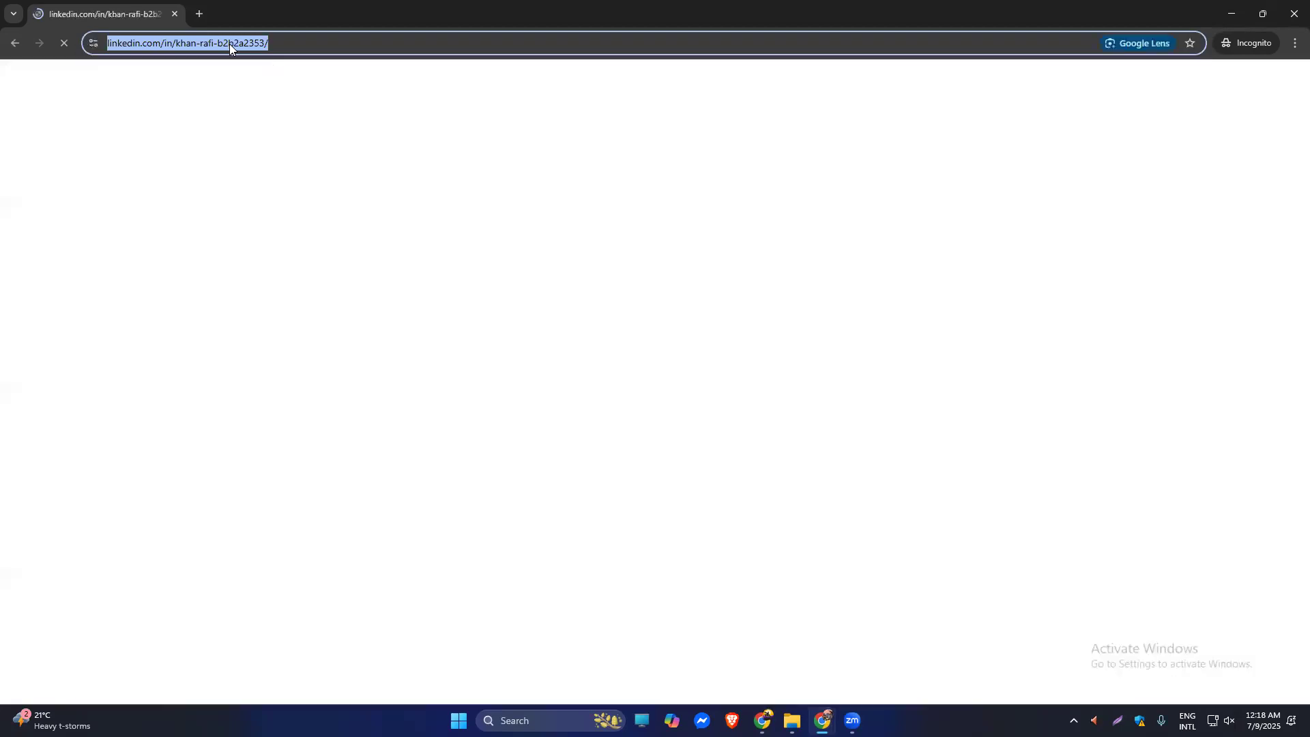
Replace the Websites 1 URL in Workday with the copied LinkedIn profile address.
left_click(1220, 18)
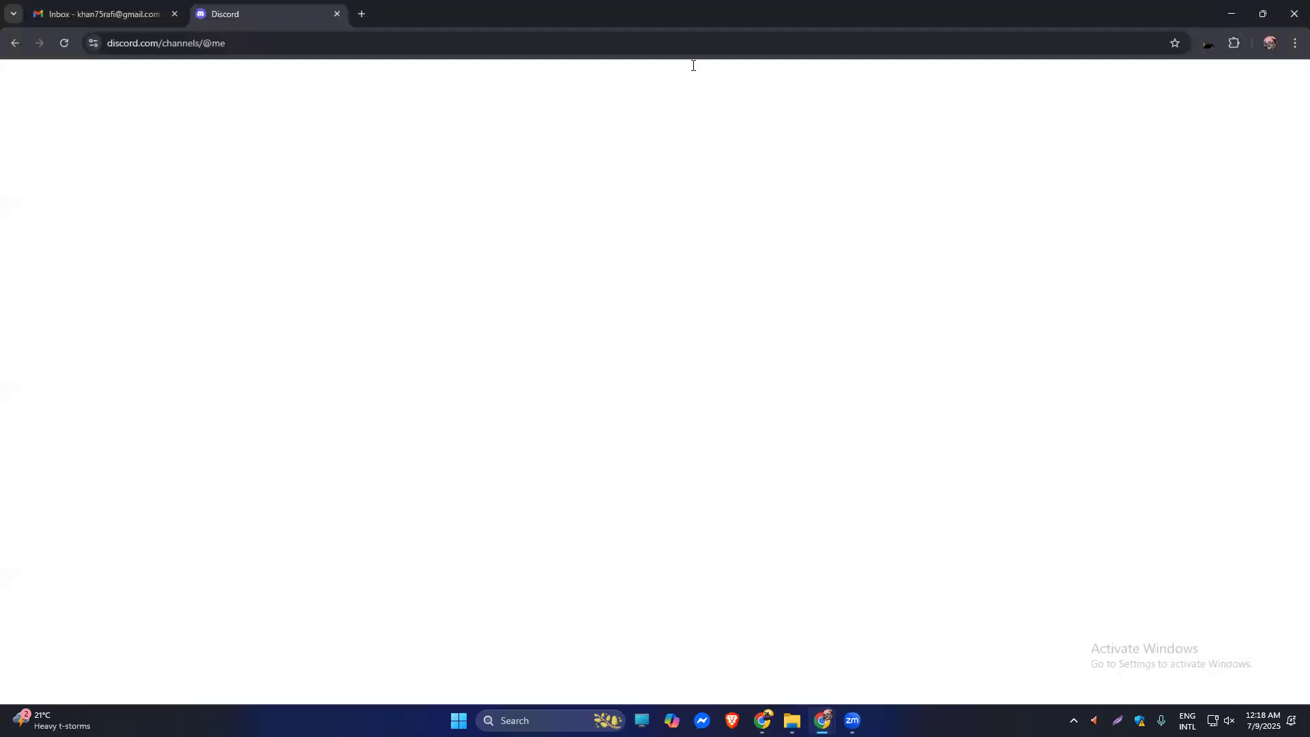
left_click(1241, 19)
left_click(493, 403)
triple_click(521, 314)
key("ctrl+v")
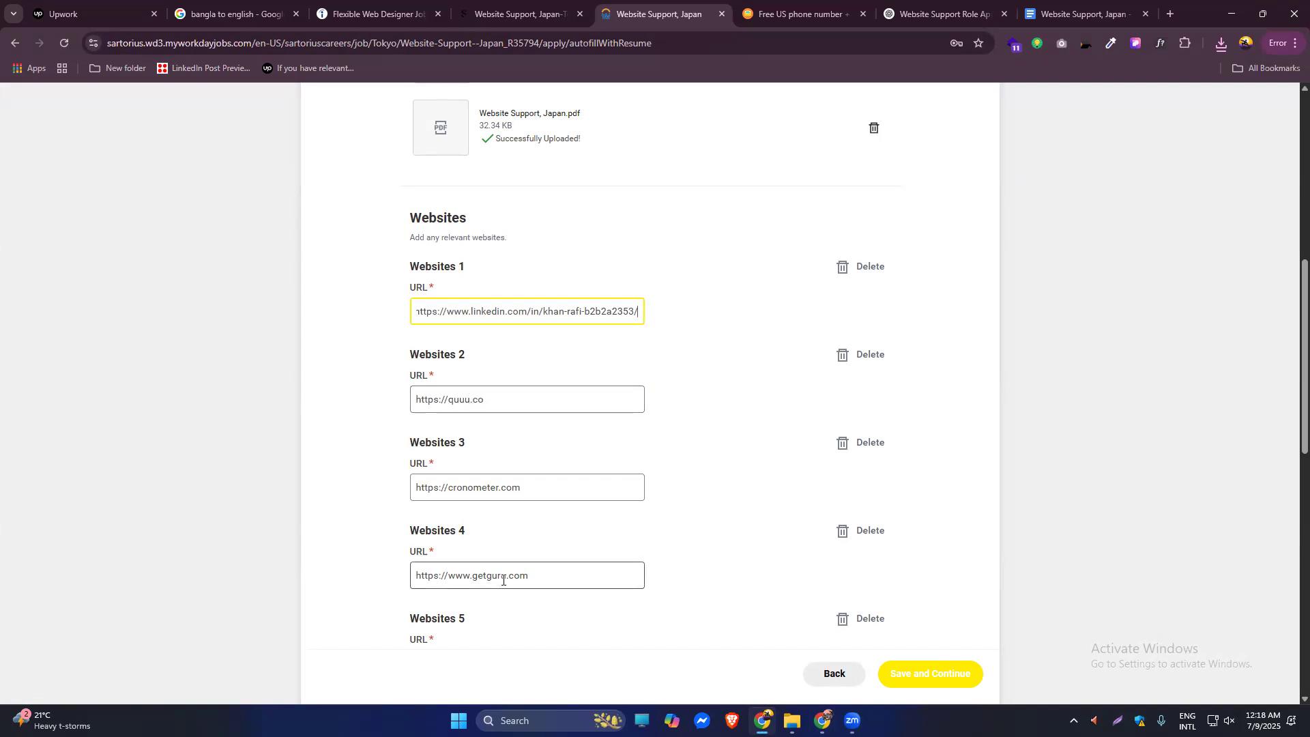
Delete the cronometer, getguru, xoxoday, splashthat and hausmangraphics website entries.
scroll(1289, 363, "down", 3)
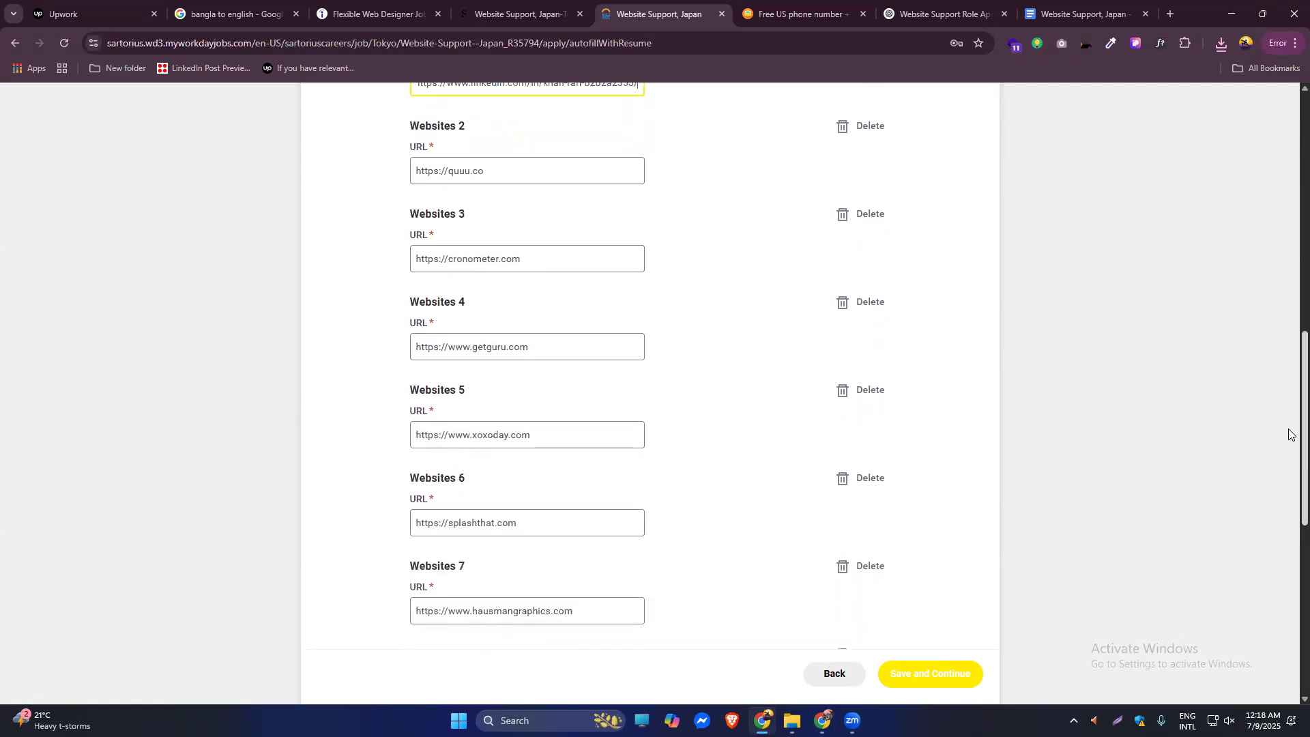
scroll(1289, 420, "up", 1)
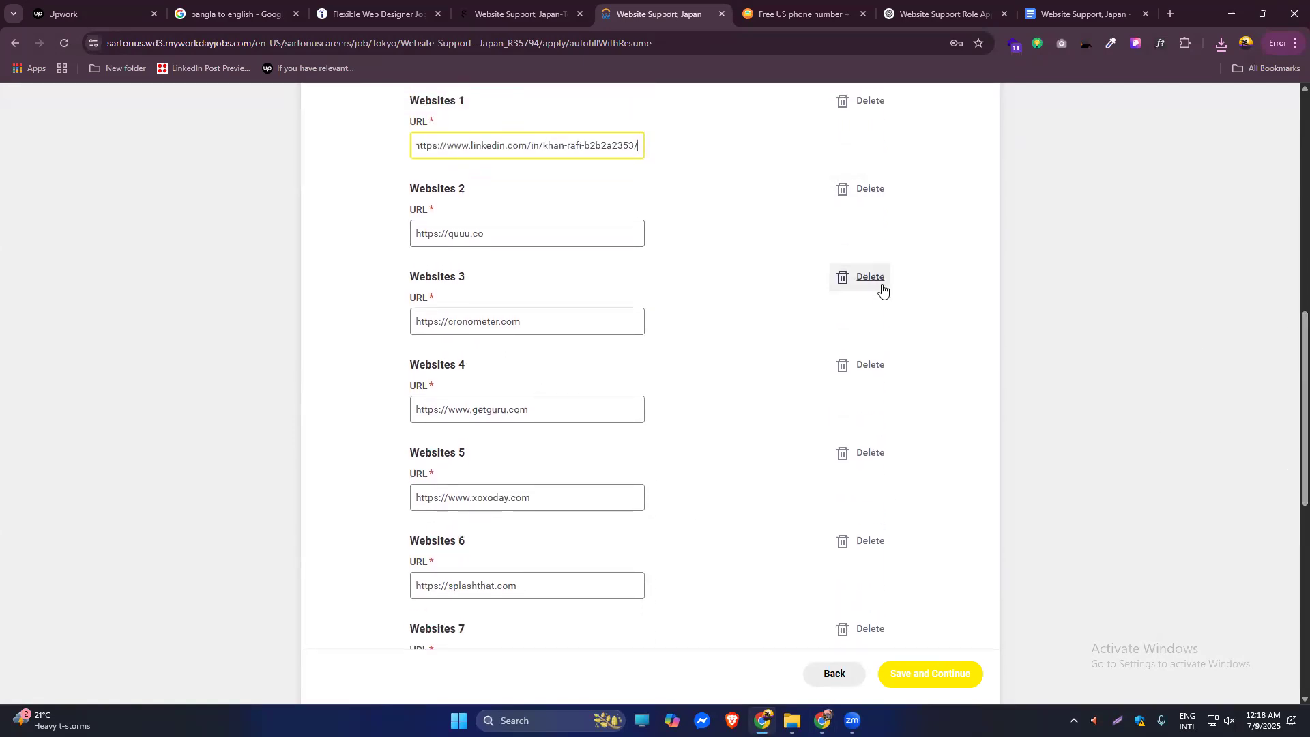
scroll(1290, 354, "up", 2)
scroll(1289, 367, "down", 1)
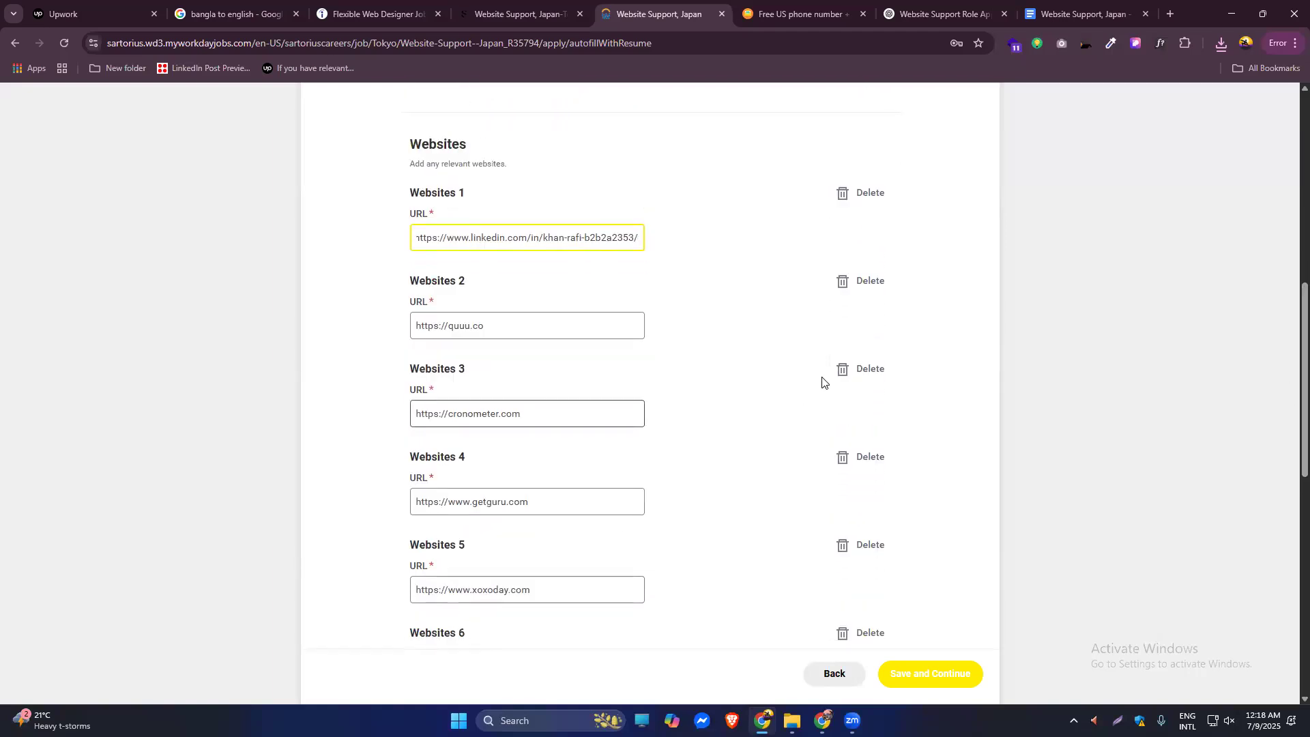
left_click(852, 371)
left_click(851, 372)
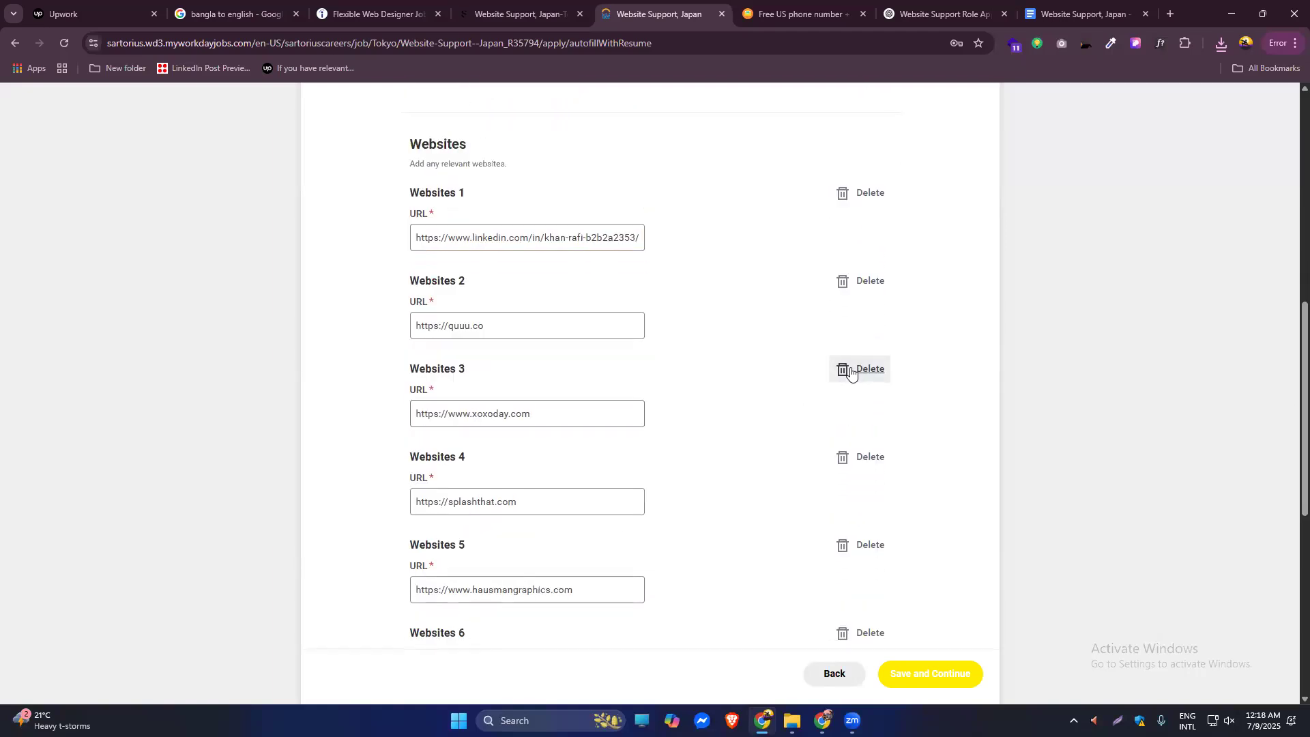
left_click(851, 372)
left_click(851, 372)
left_click(851, 372)
Delete the remaining extra websites, including rubylove and quuu.co, then save and continue.
left_click(851, 372)
left_click(851, 372)
left_click(851, 372)
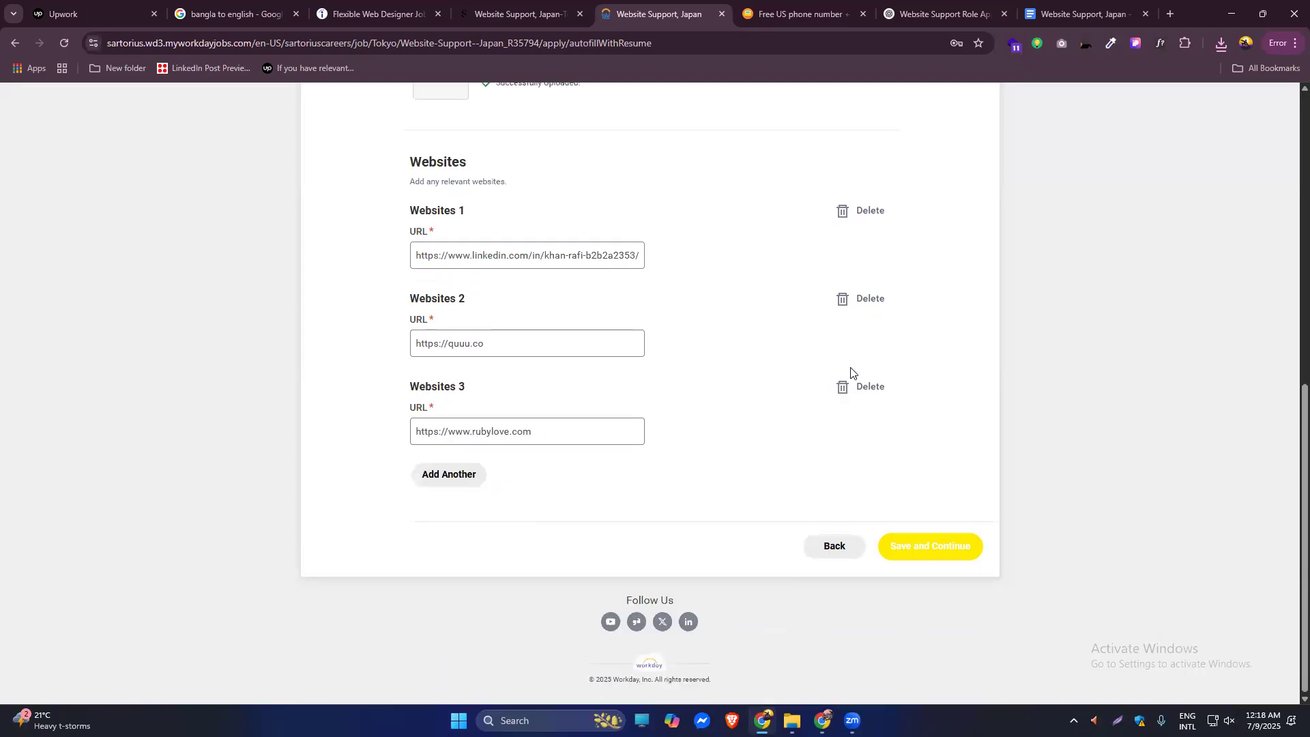
left_click(845, 390)
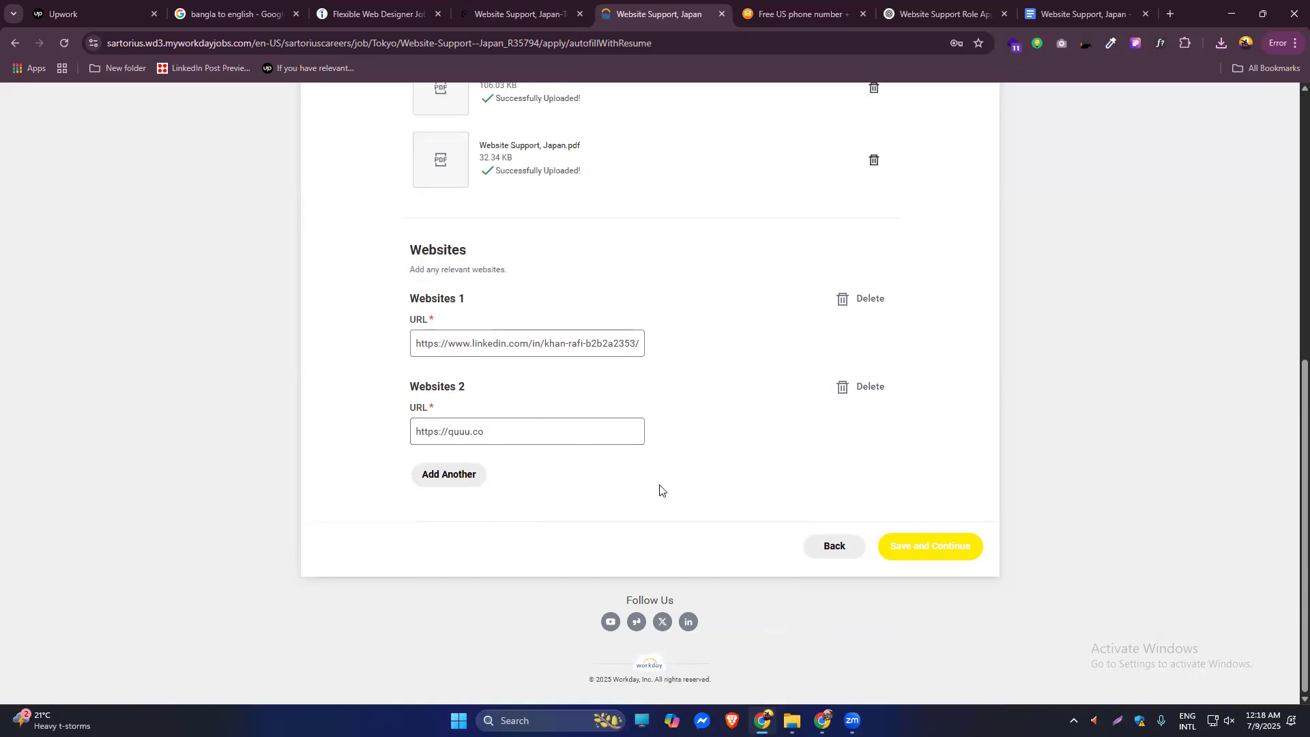
left_click(853, 389)
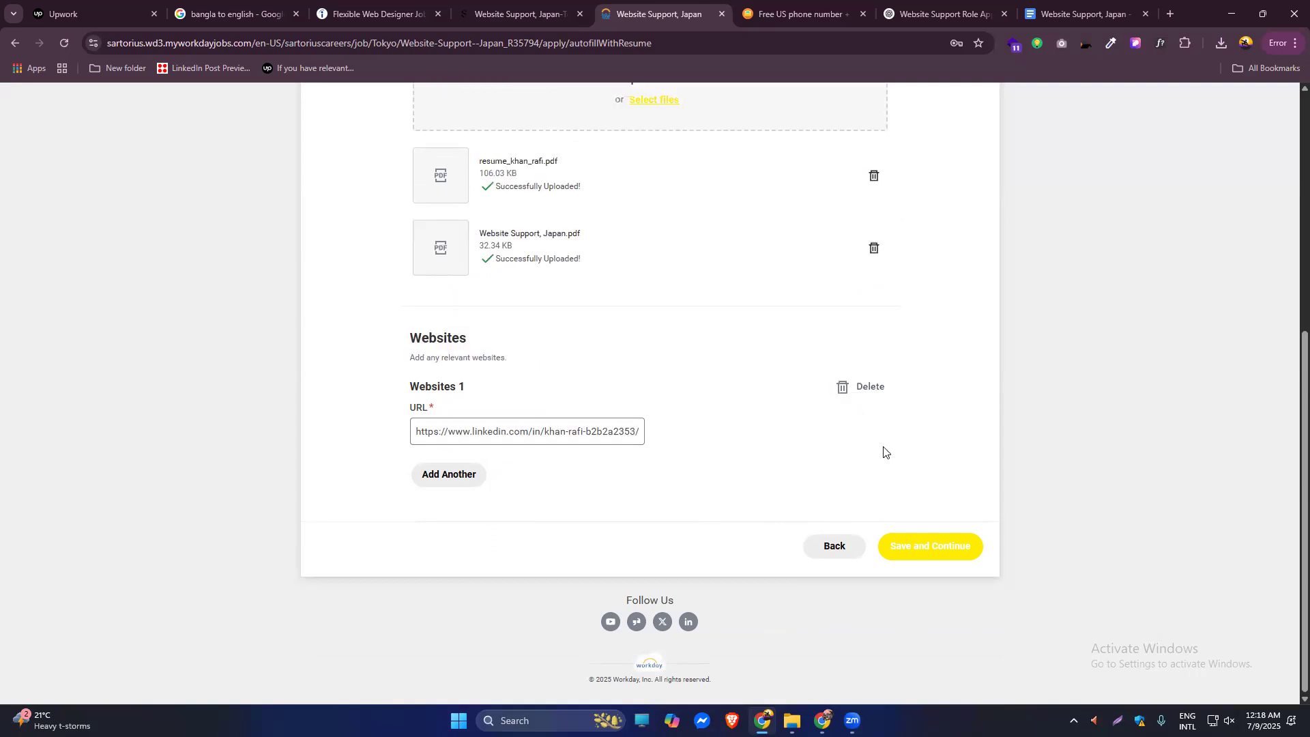
left_click(927, 552)
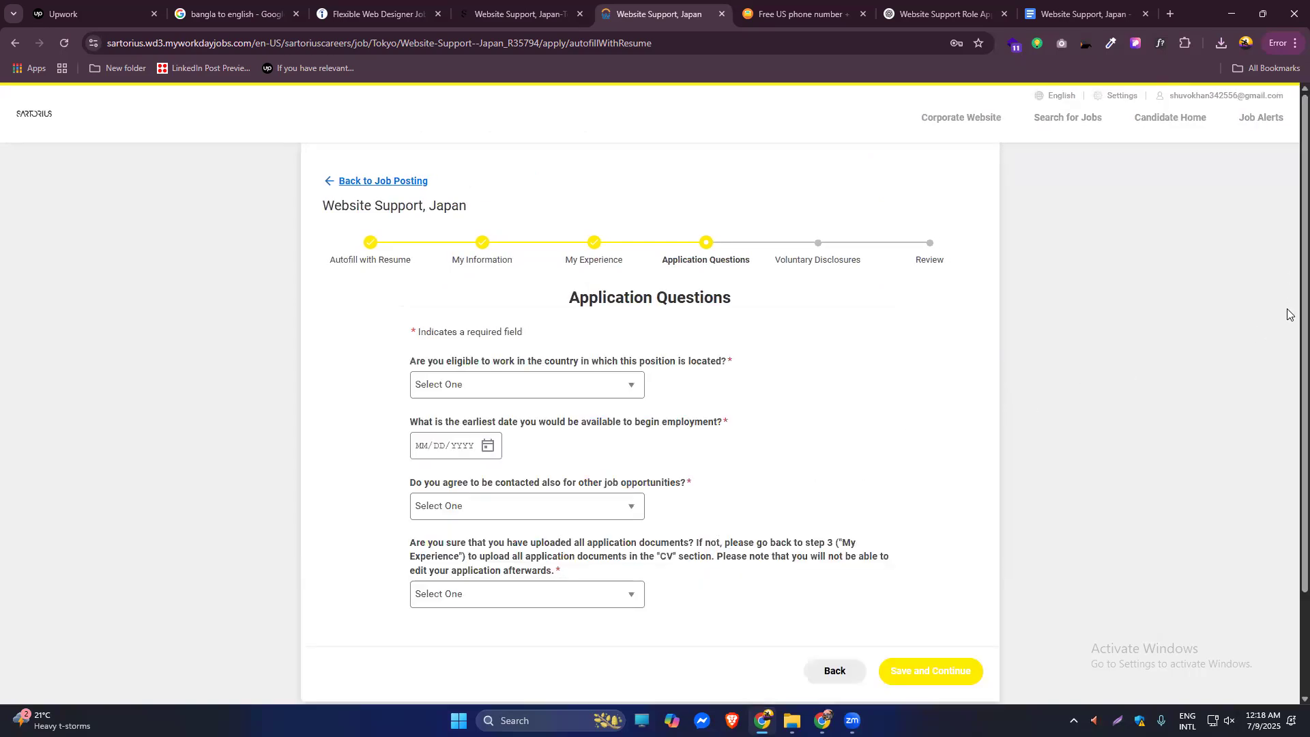
Open the Select One answers for the work-eligibility question on Application Questions.
scroll(871, 366, "down", 3)
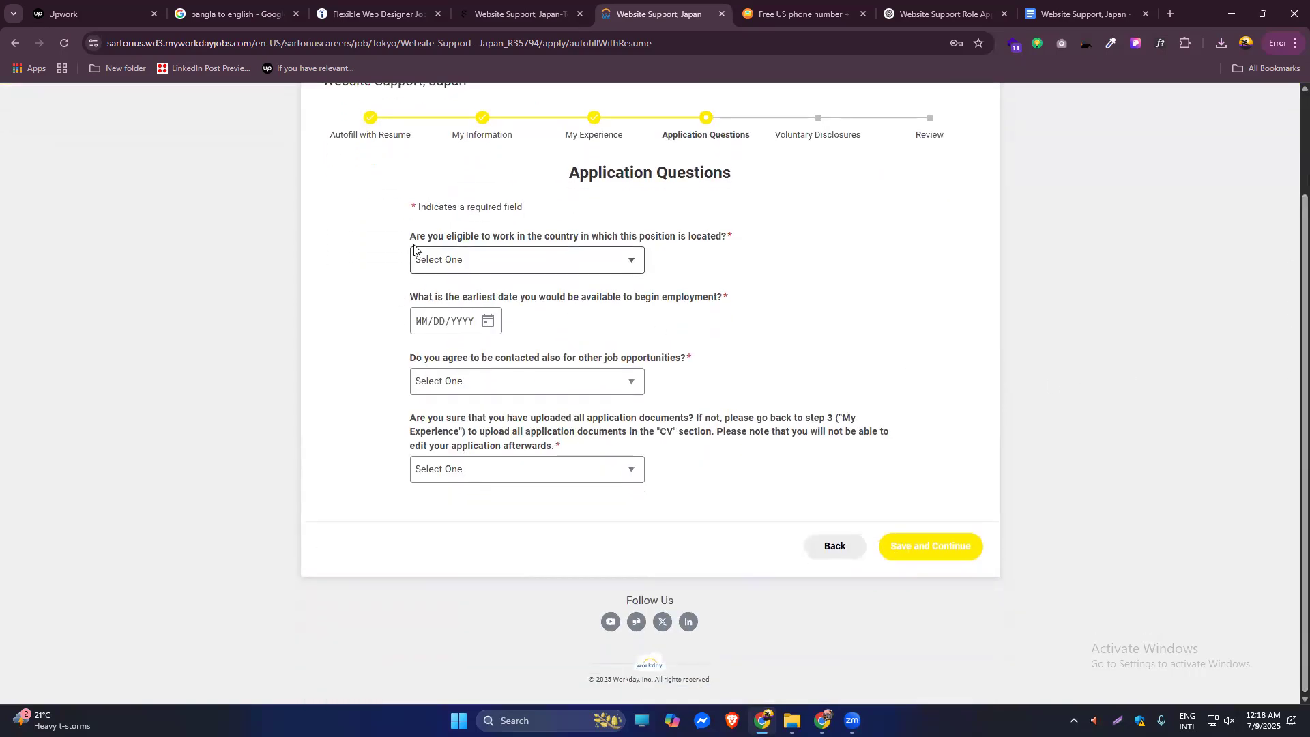
left_click(546, 260)
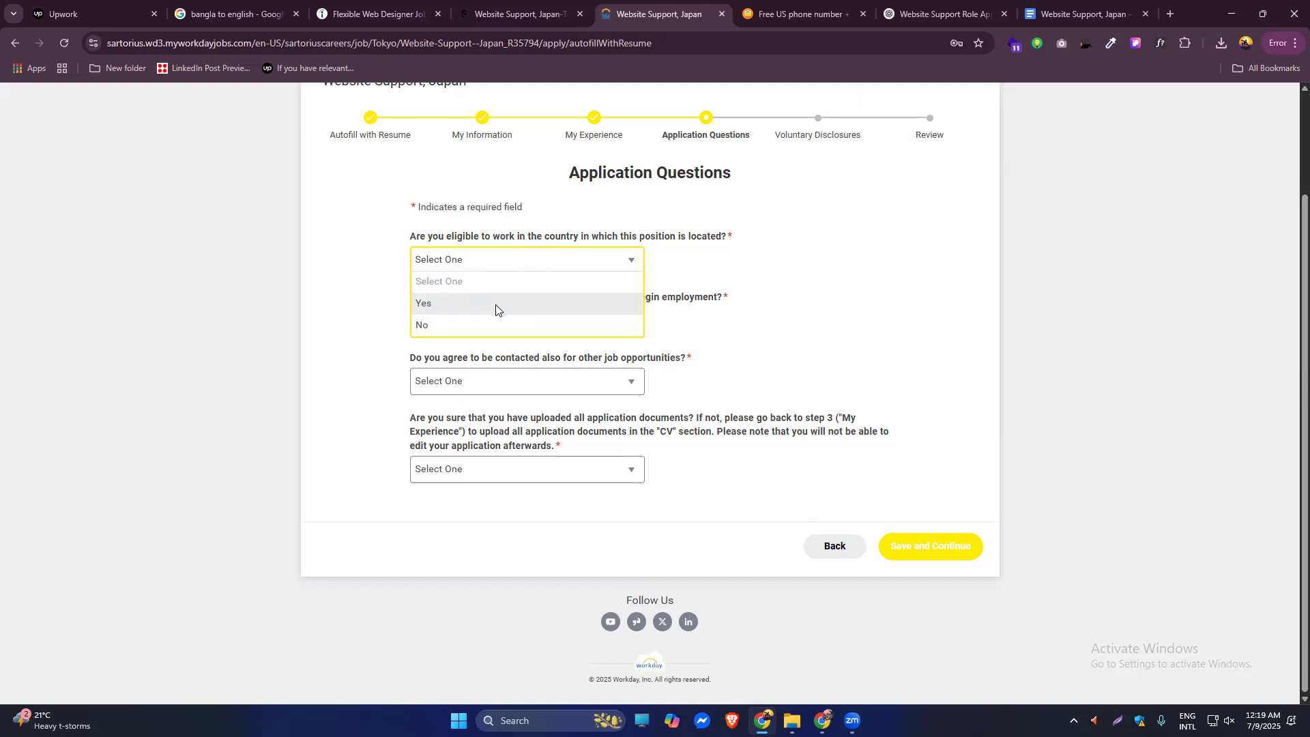
Answer No to work eligibility and set the available start date to 08/01/2025.
left_click(475, 326)
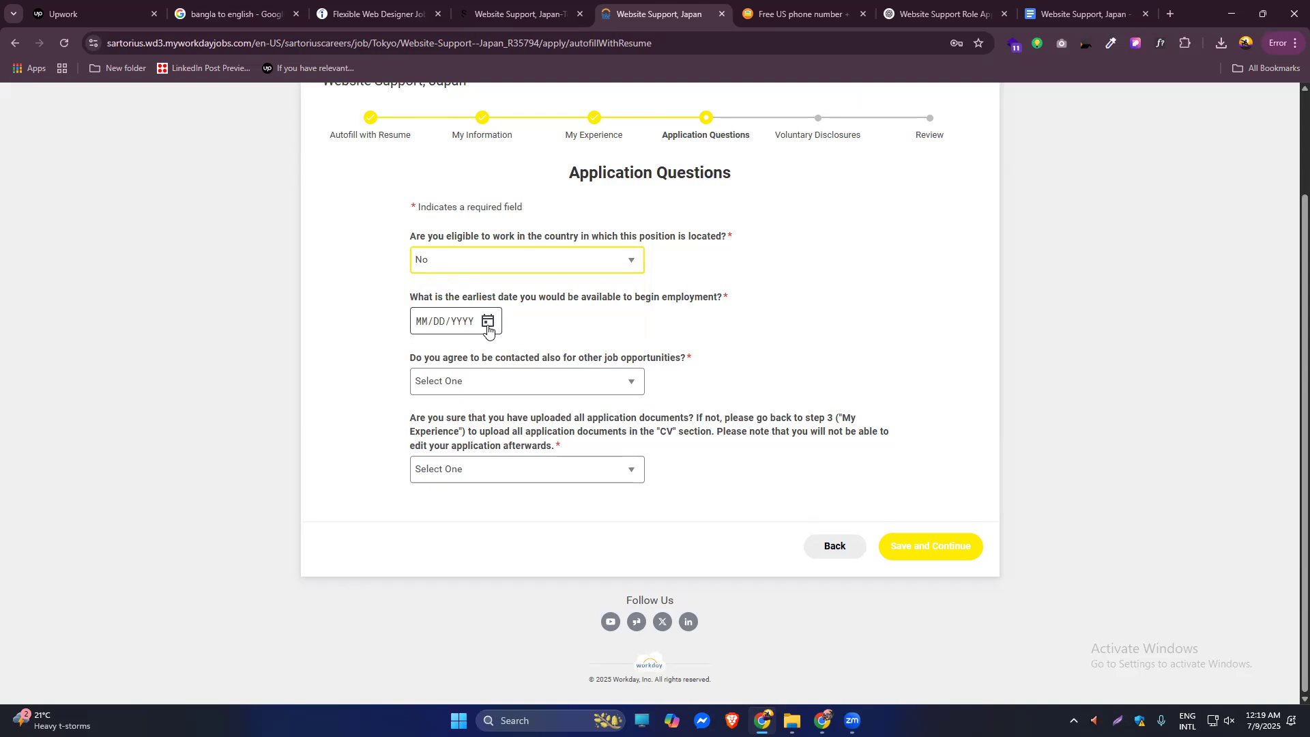
left_click(488, 325)
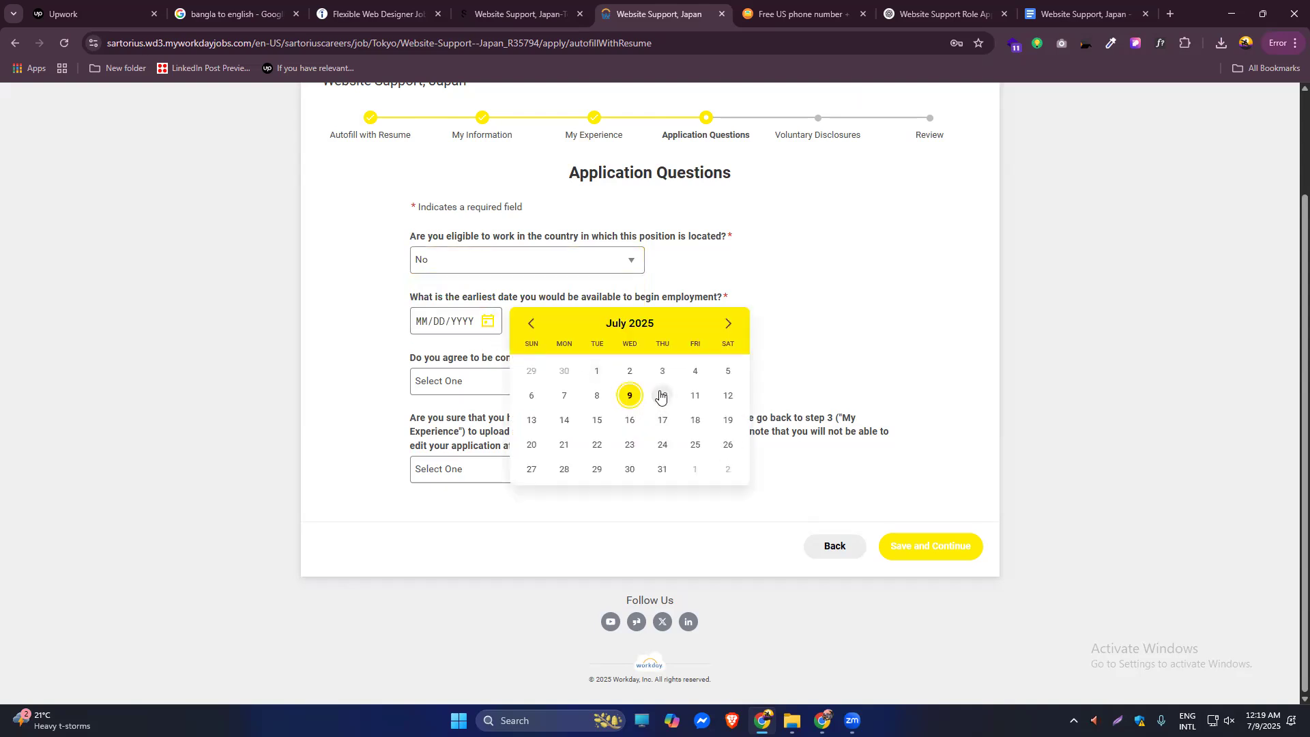
left_click(728, 324)
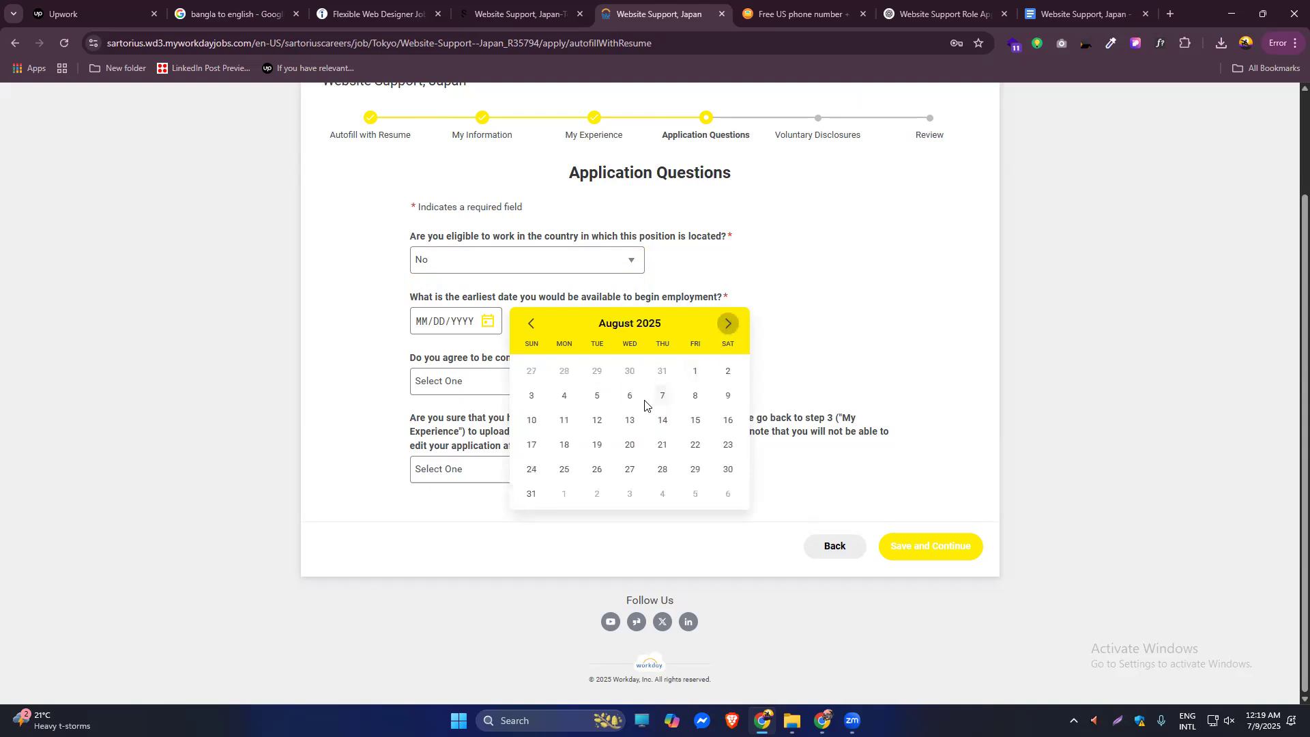
left_click(629, 396)
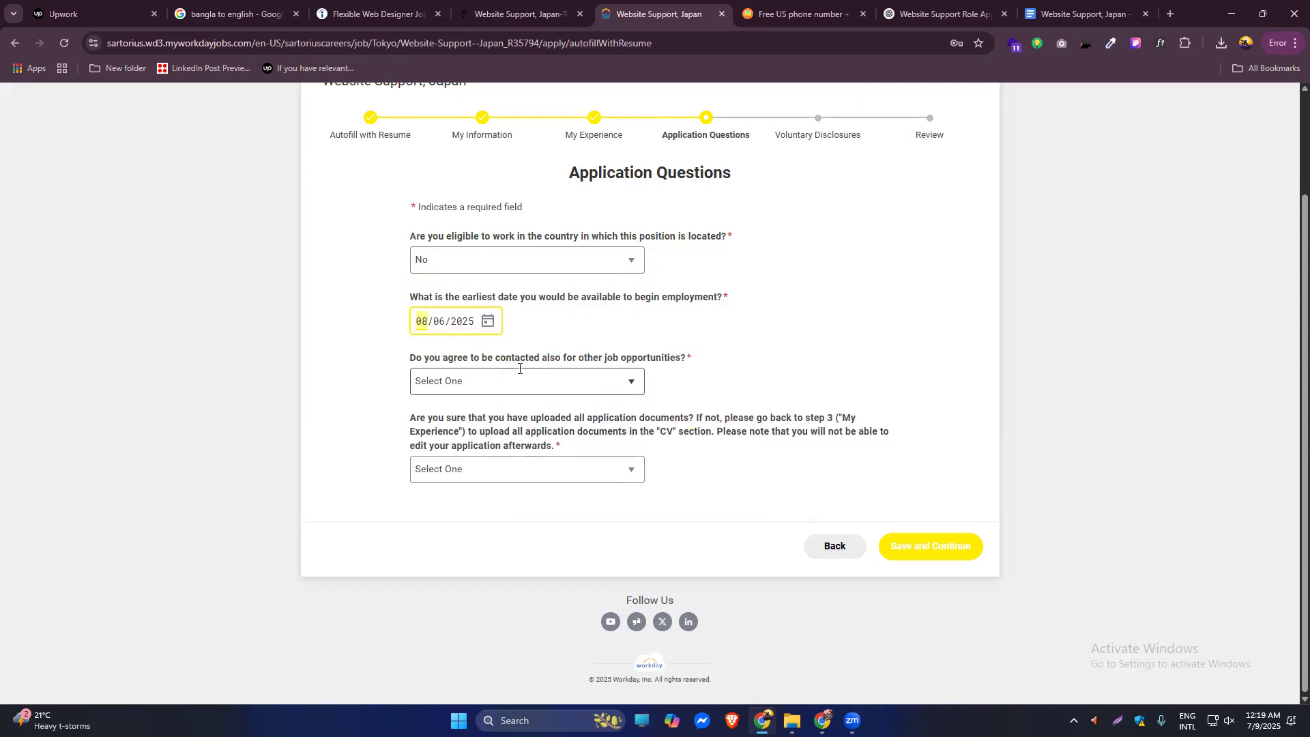
left_click(488, 321)
left_click(697, 373)
Answer Yes to other opportunities and to documents uploaded, then save the answers.
left_click(640, 387)
left_click(540, 428)
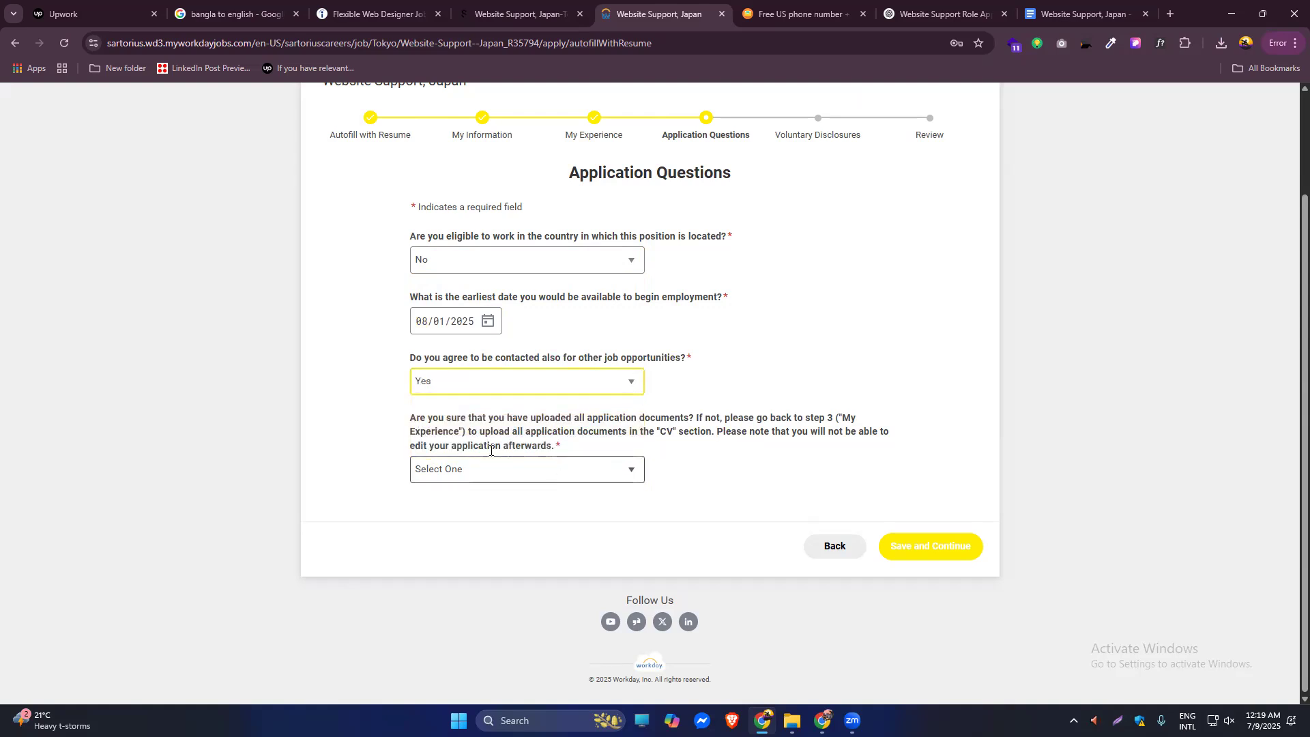
left_click(634, 478)
left_click(550, 518)
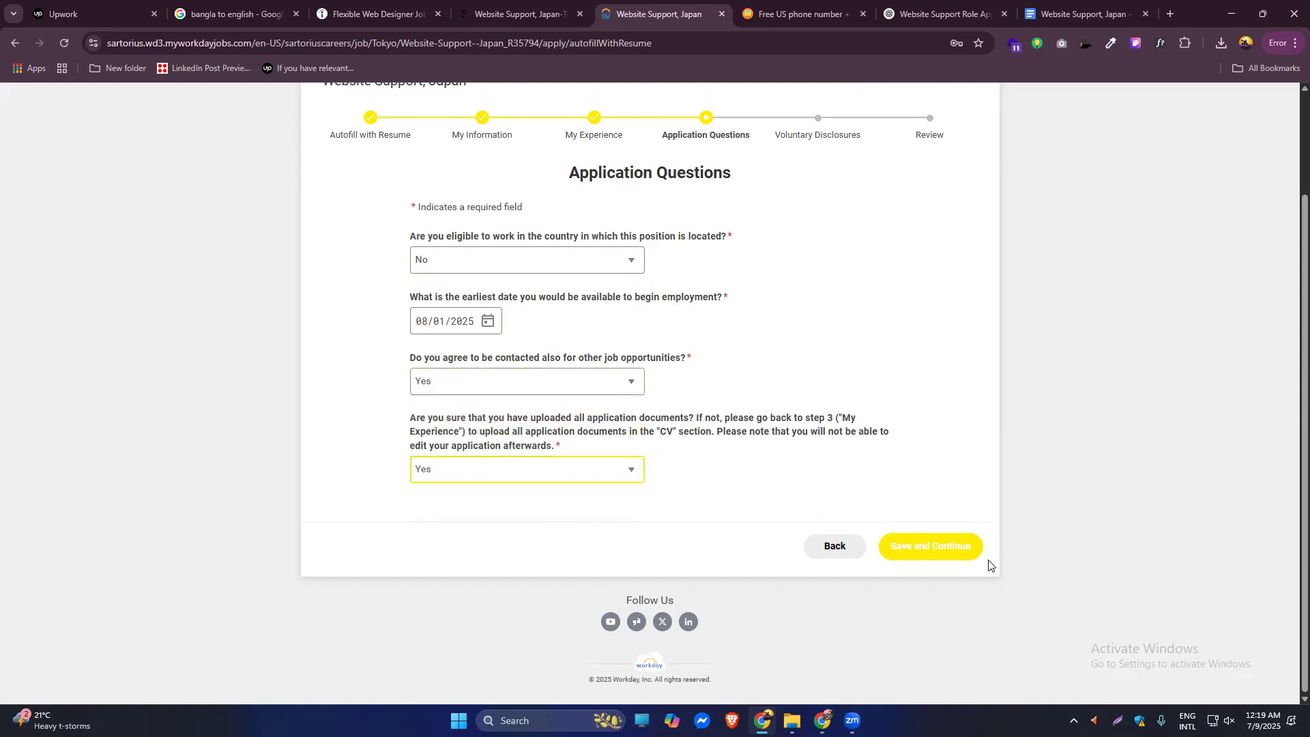
left_click(944, 560)
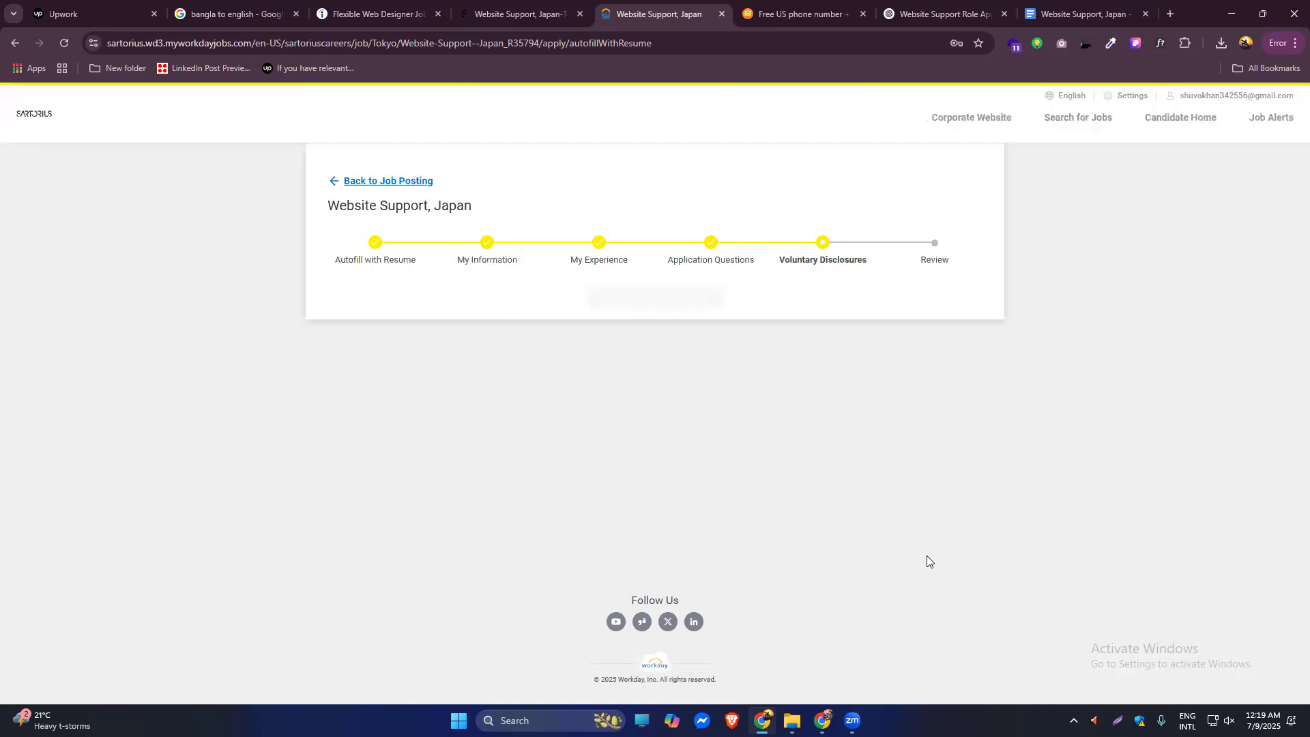
Give terms and conditions consent on Voluntary Disclosures and save to move on to Review.
scroll(1124, 284, "down", 2)
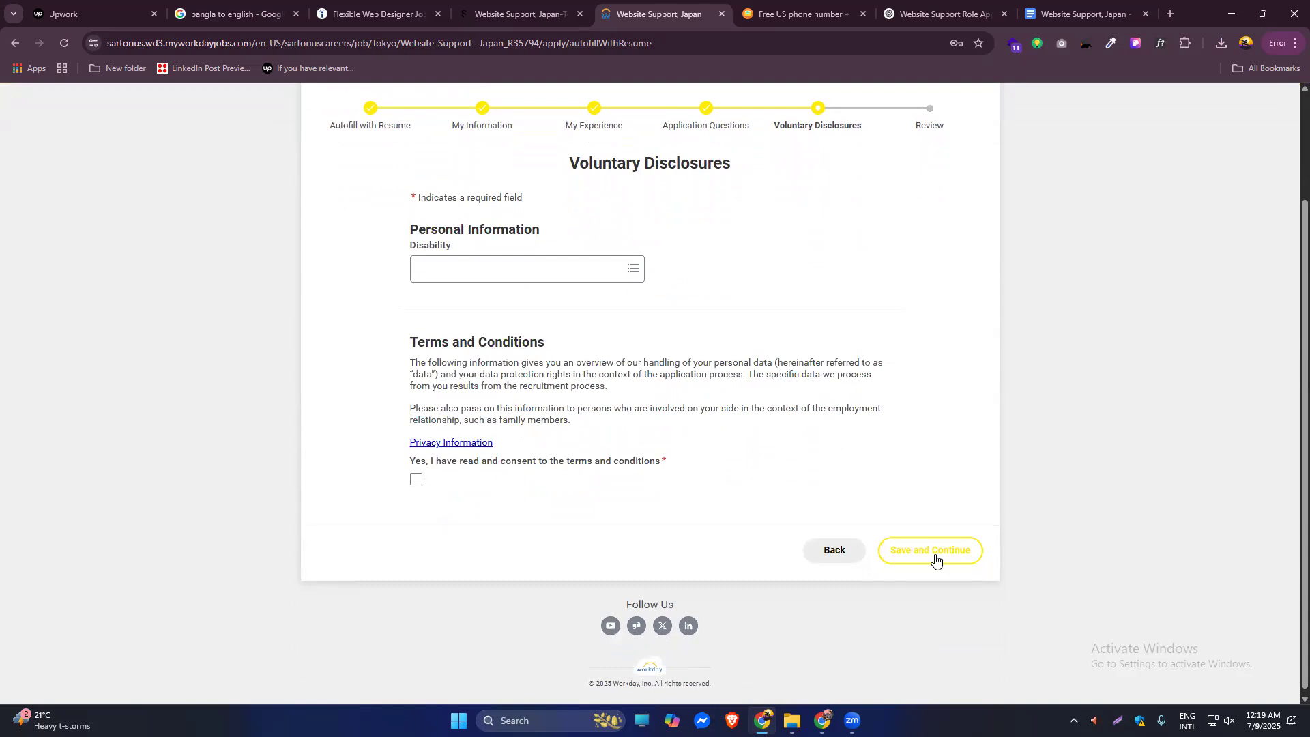
left_click(623, 271)
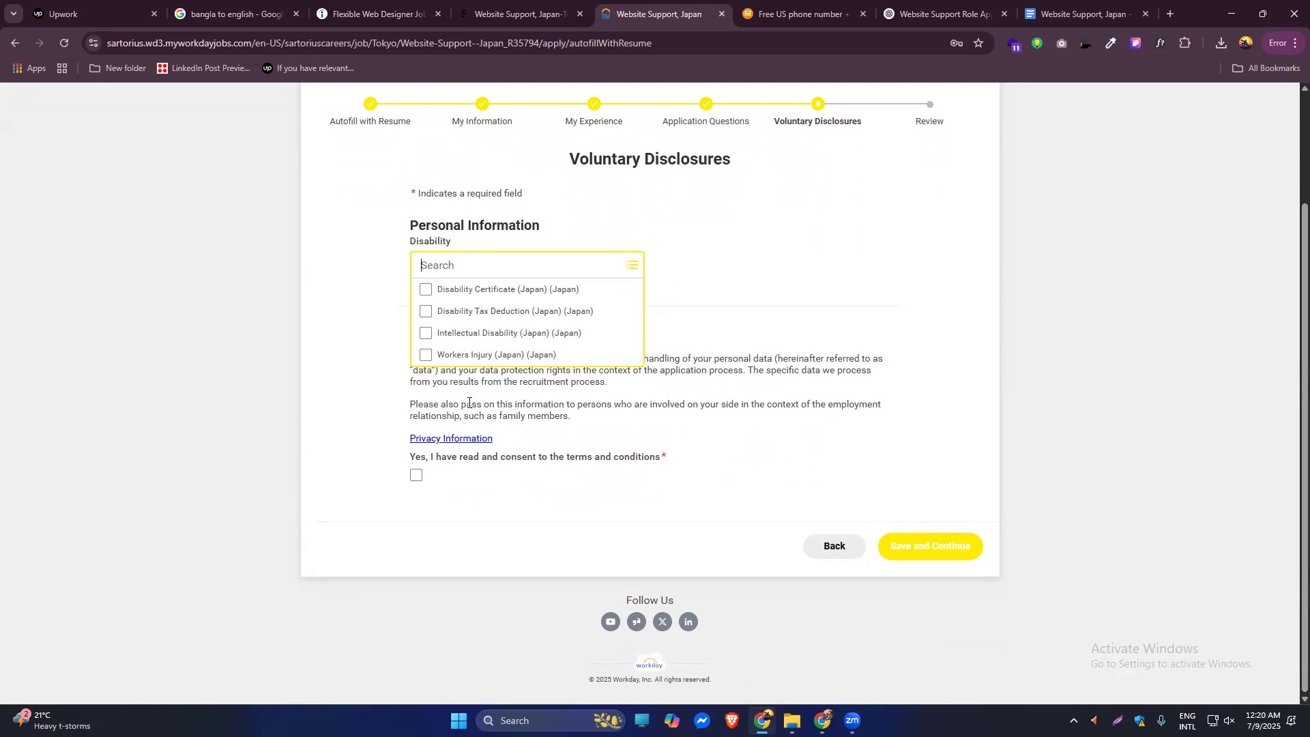
left_click(922, 551)
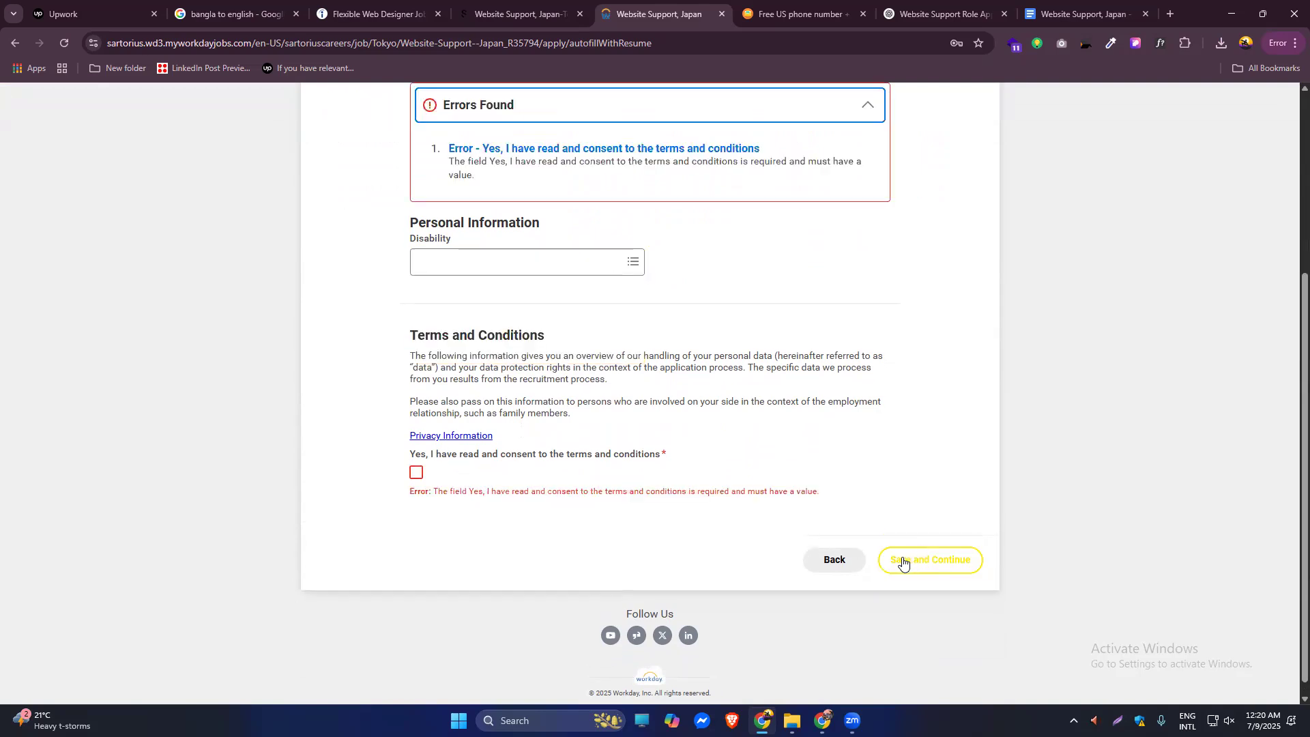
left_click(416, 472)
left_click(910, 546)
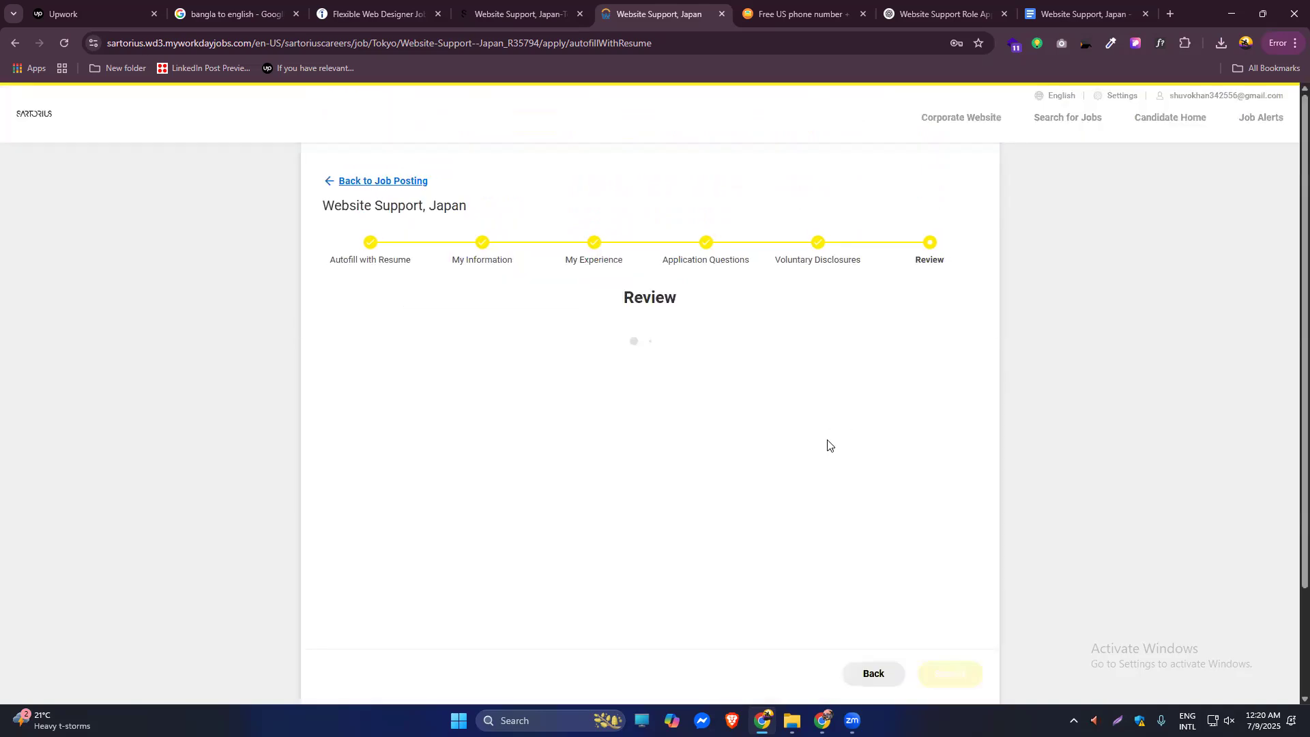
Look over the Website Support, Japan review summary and submit the application.
scroll(1249, 508, "down", 10)
scroll(1263, 300, "up", 10)
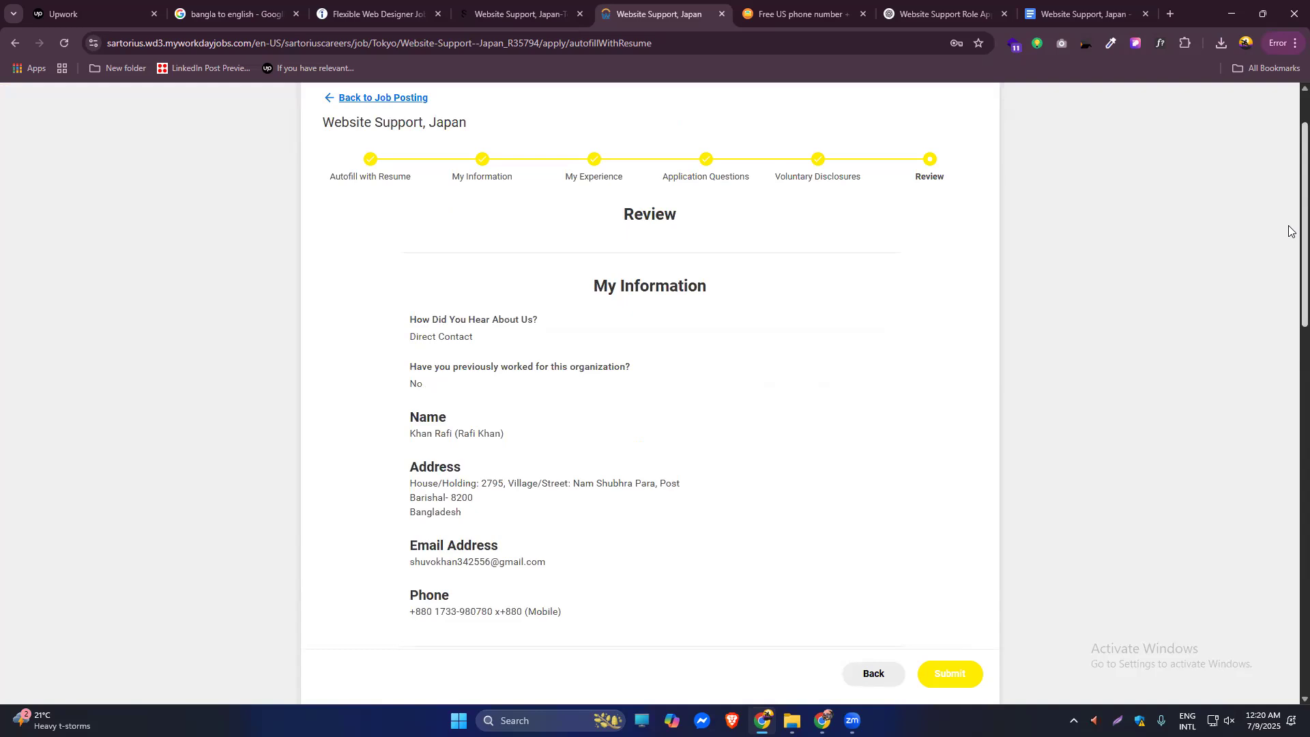
left_click_drag(1289, 231, 1289, 402)
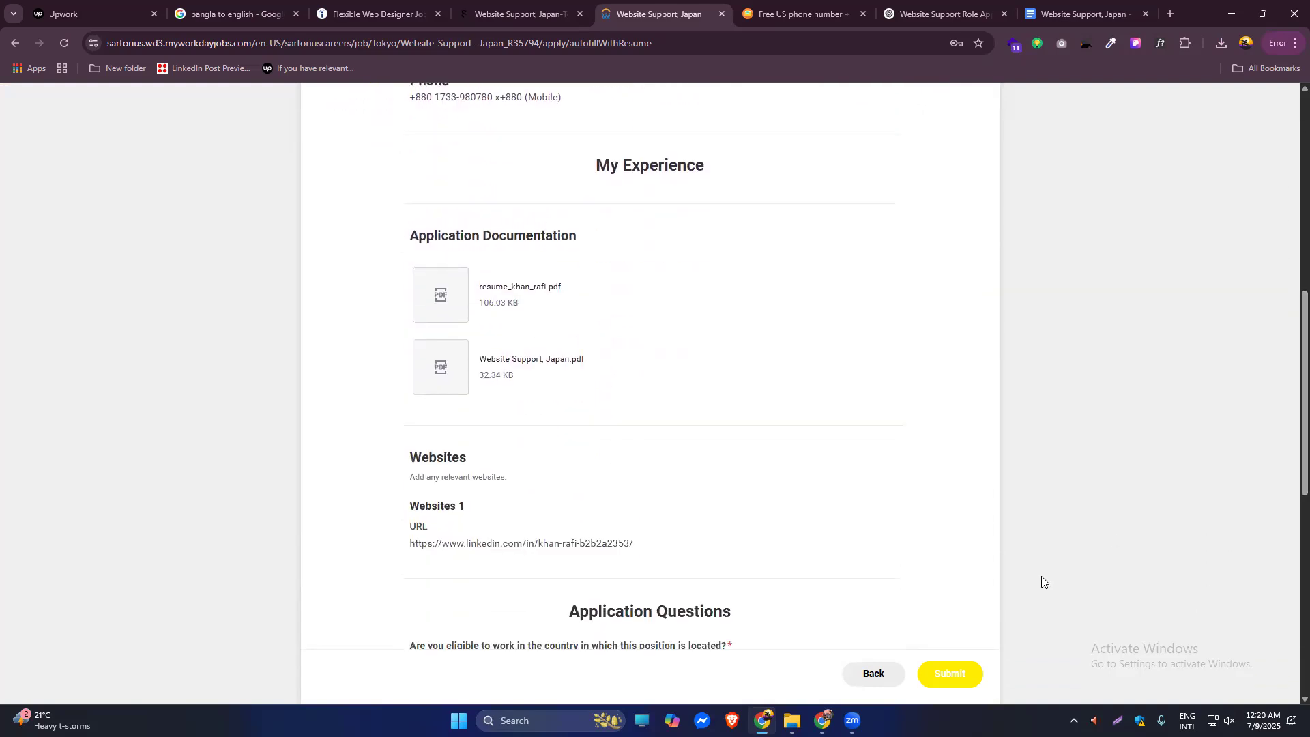
left_click(943, 674)
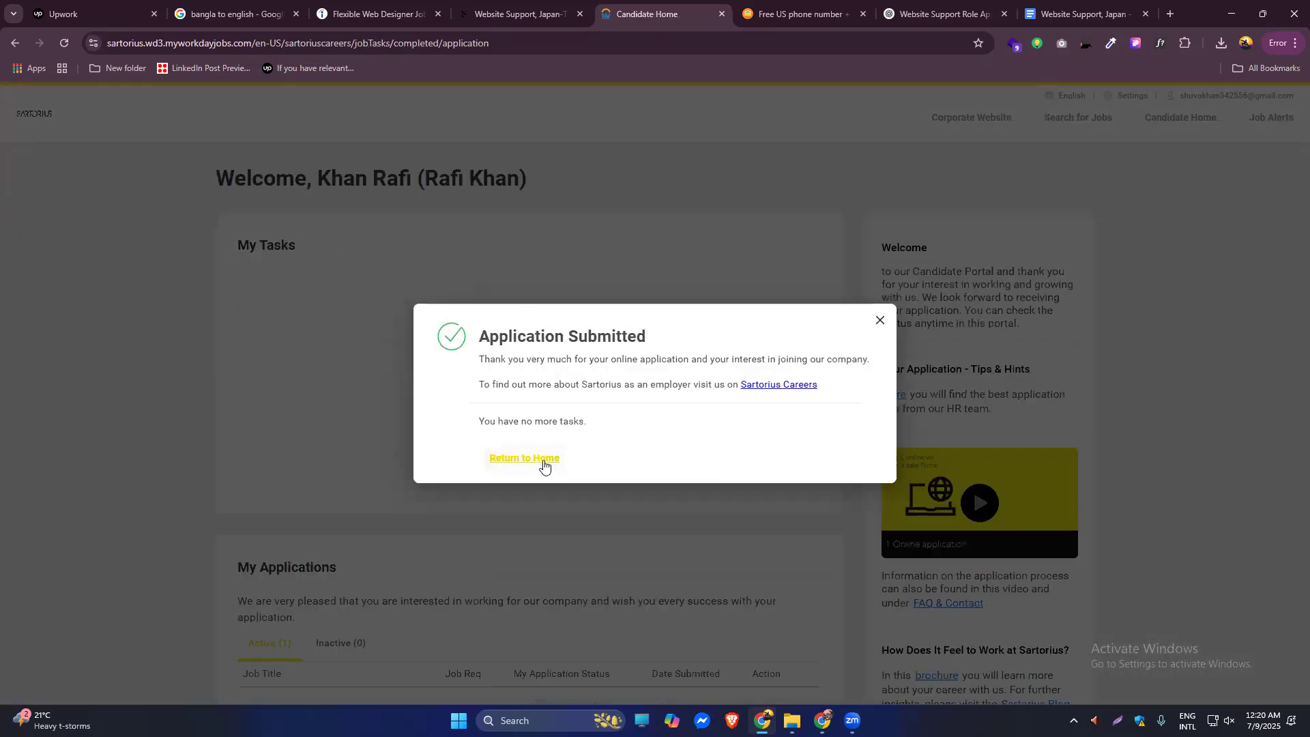
Close the Application Submitted confirmation and return to the Website Support, Japan posting.
left_click(880, 321)
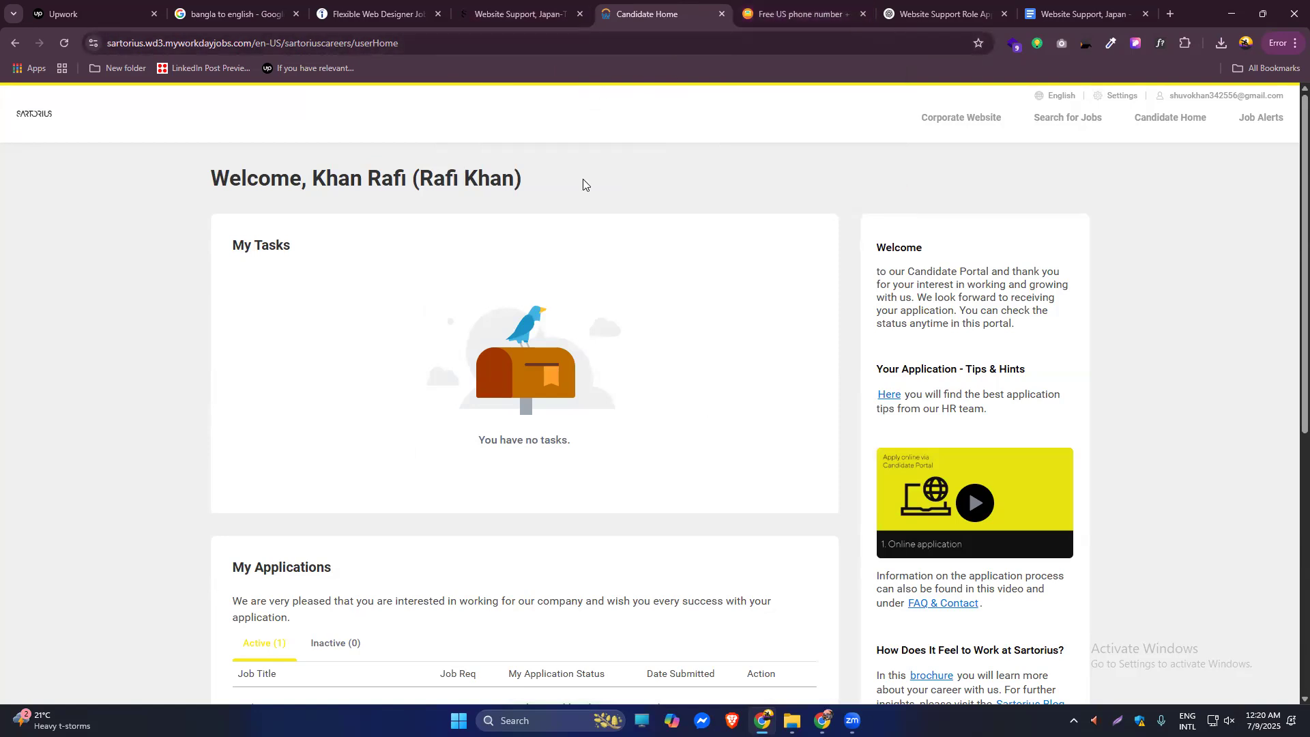
left_click(516, 13)
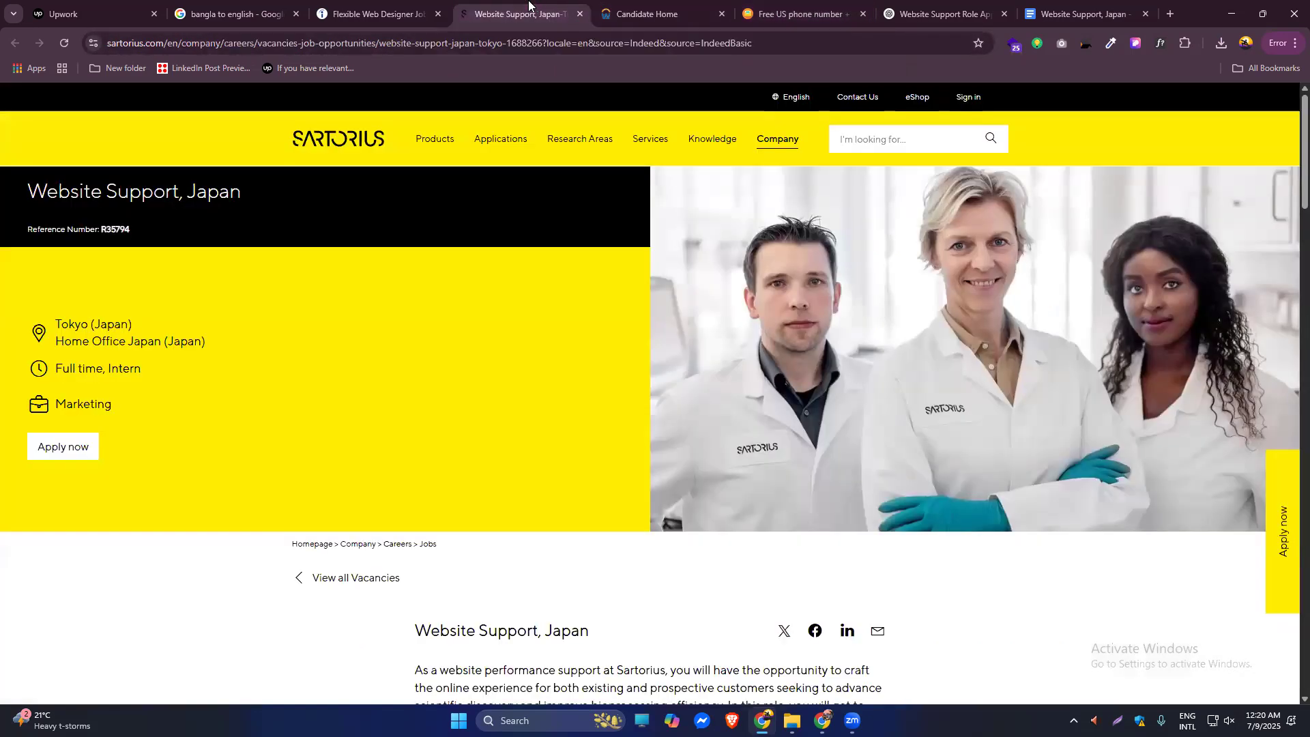
Return to the Indeed 'Flexible Web Designer' remote results and scroll to the top.
key("ctrl+shift+Tab")
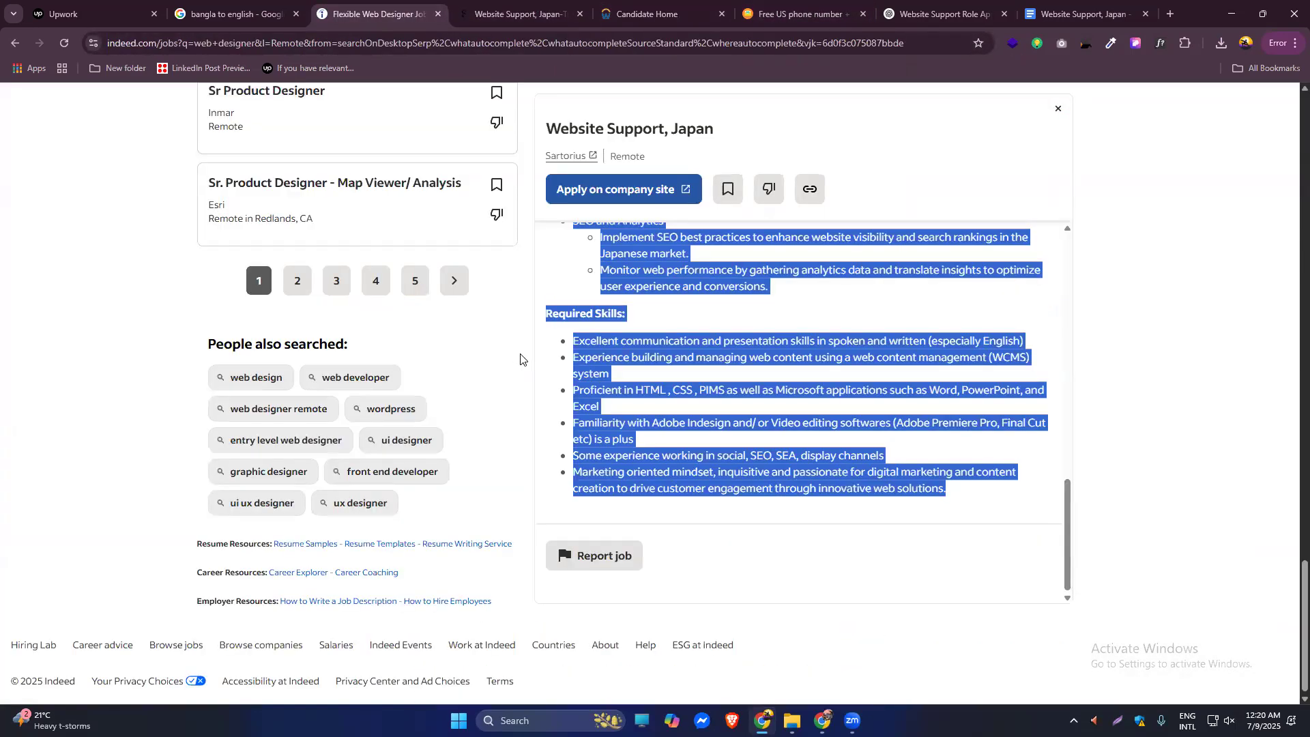
left_click(565, 307)
scroll(471, 444, "up", 15)
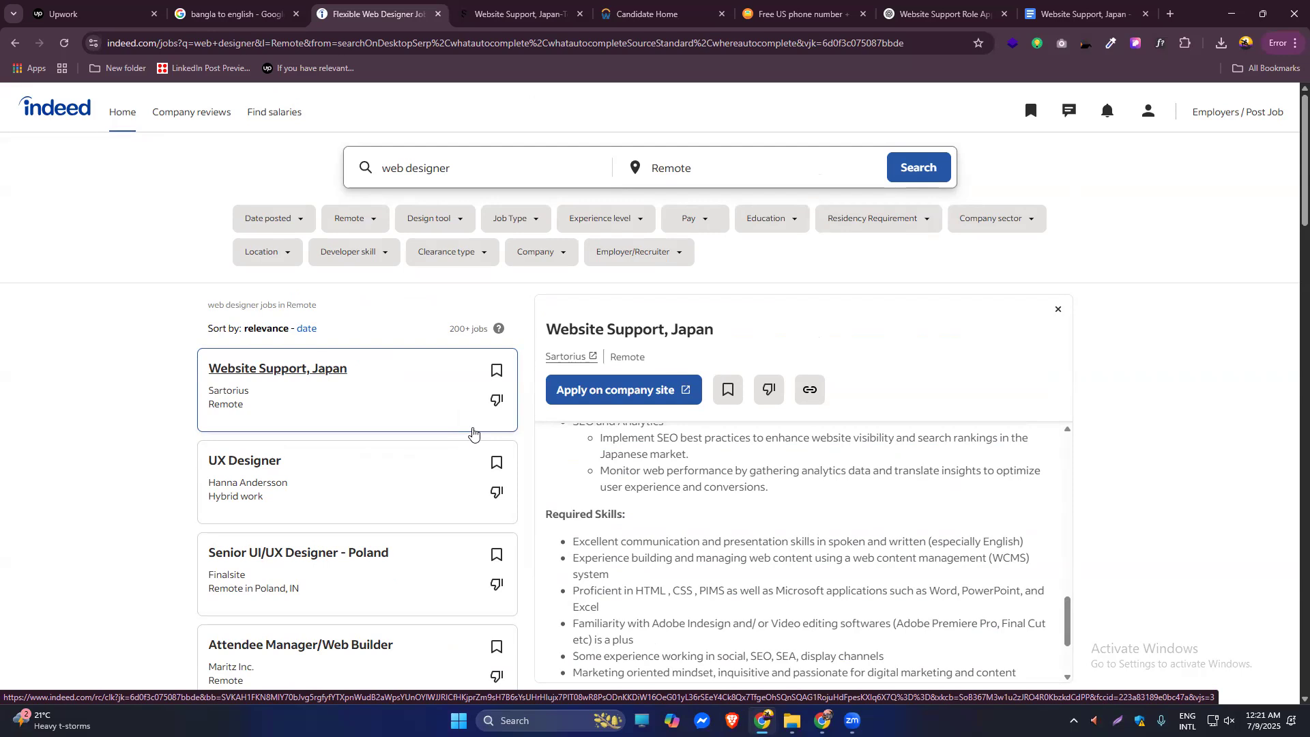
Change the search keywords from 'web designer' to 'Webflow designer' and search remote jobs.
left_click(390, 164)
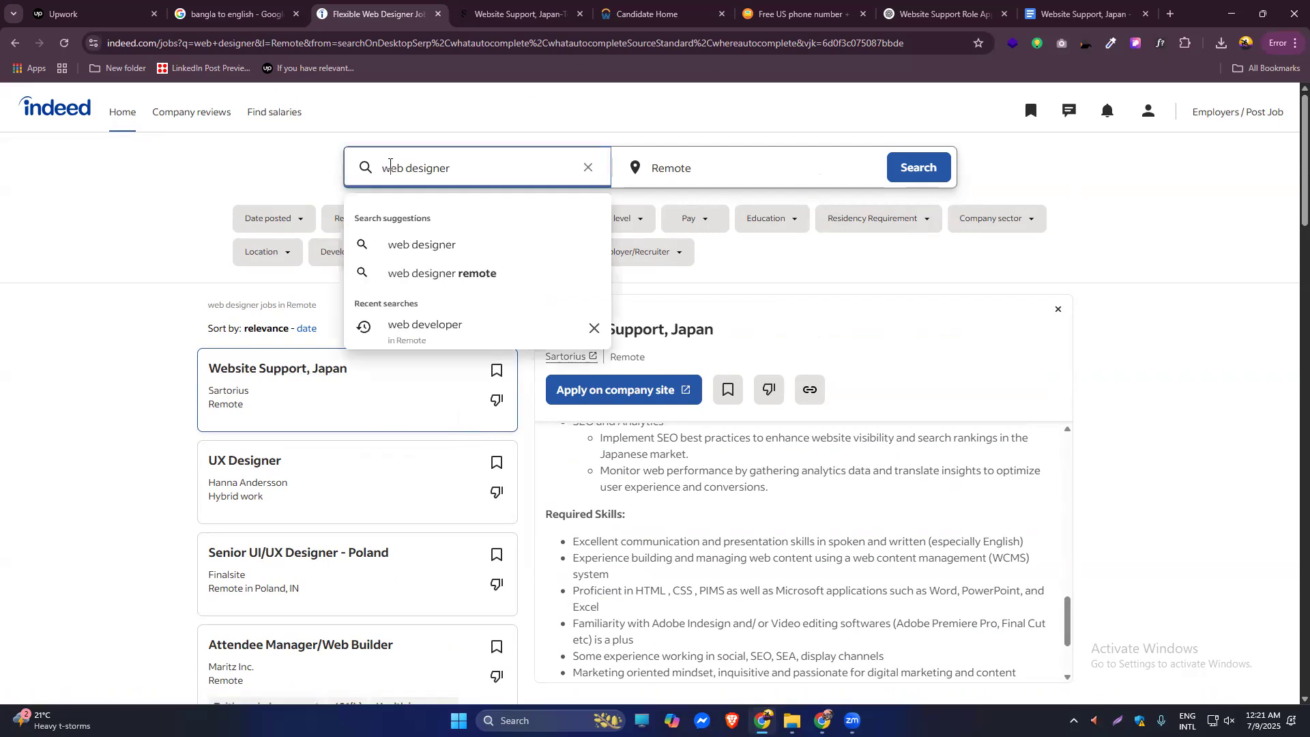
double_click(389, 163)
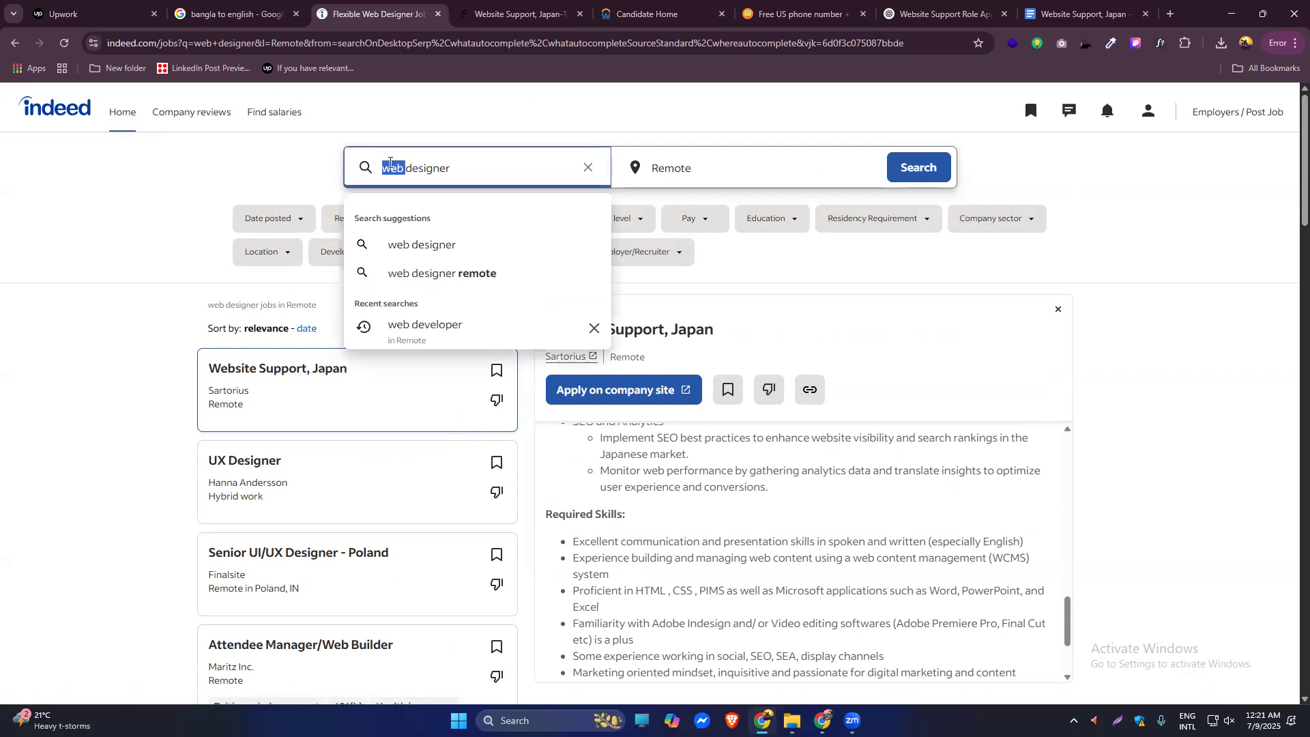
type("We")
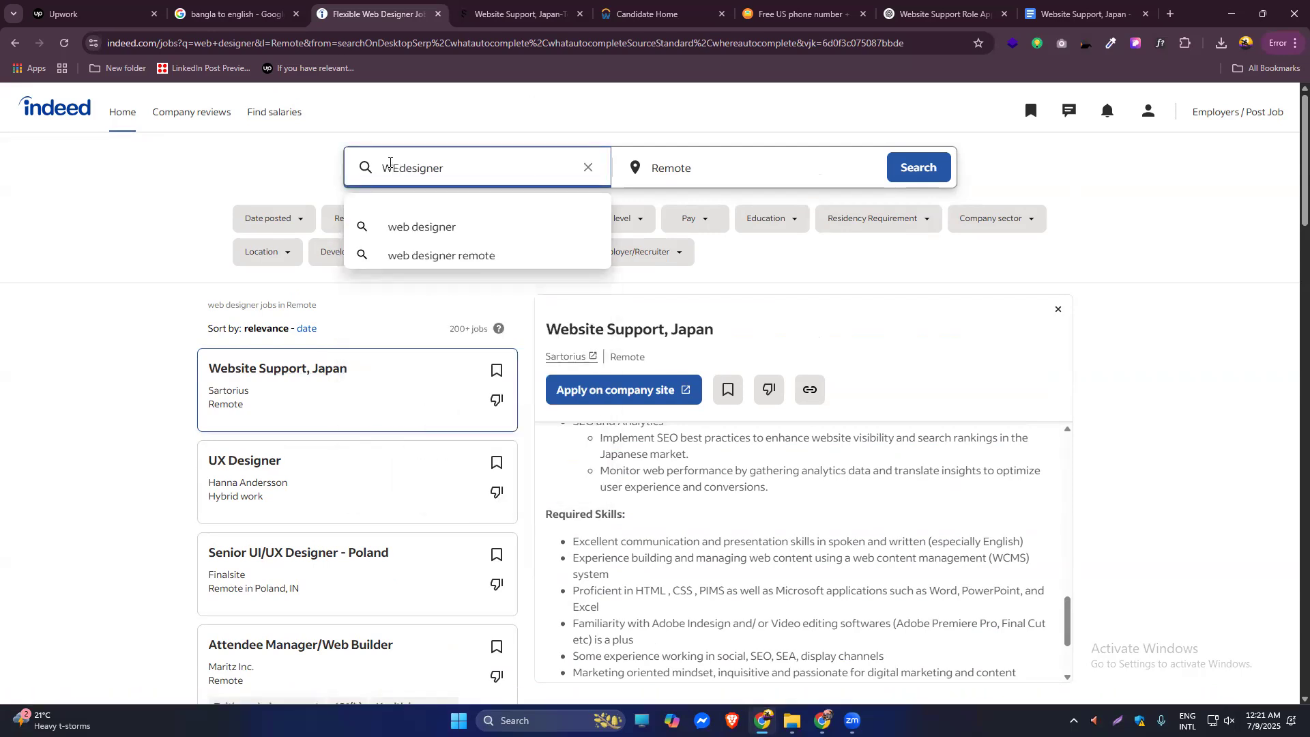
type("bflow")
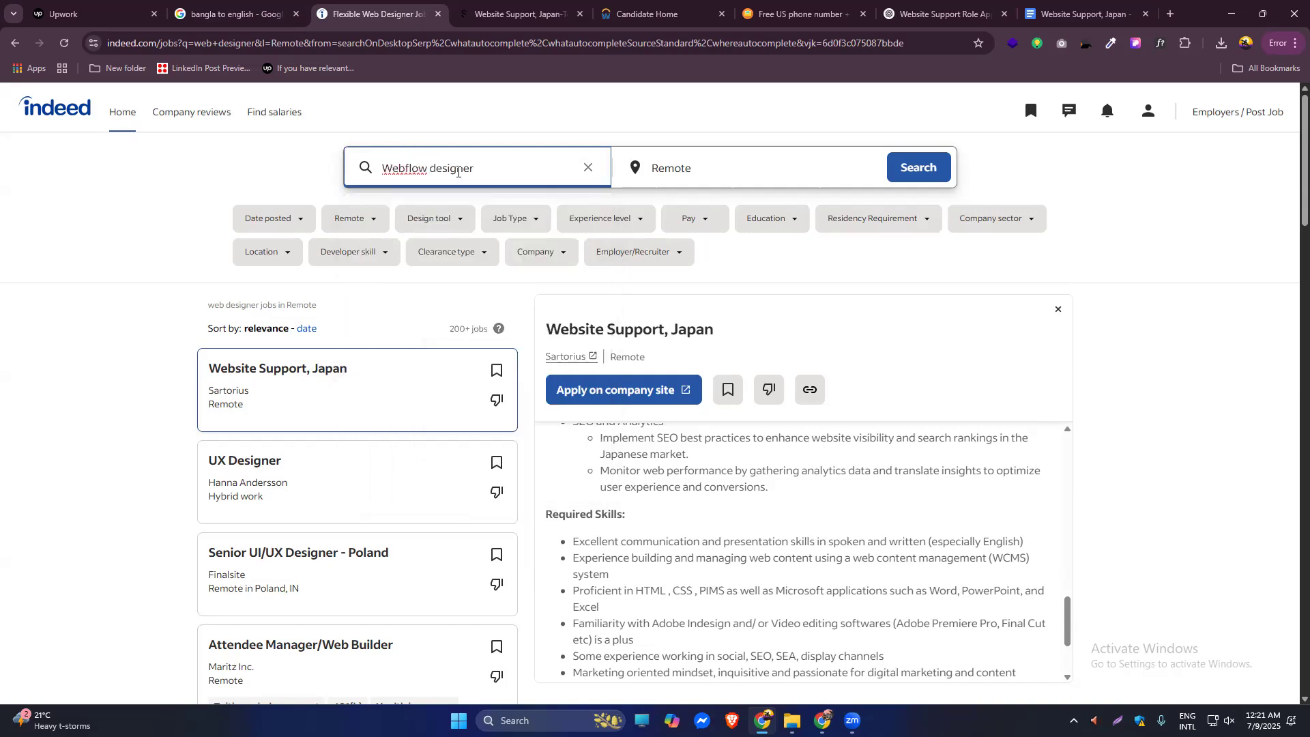
key("Return")
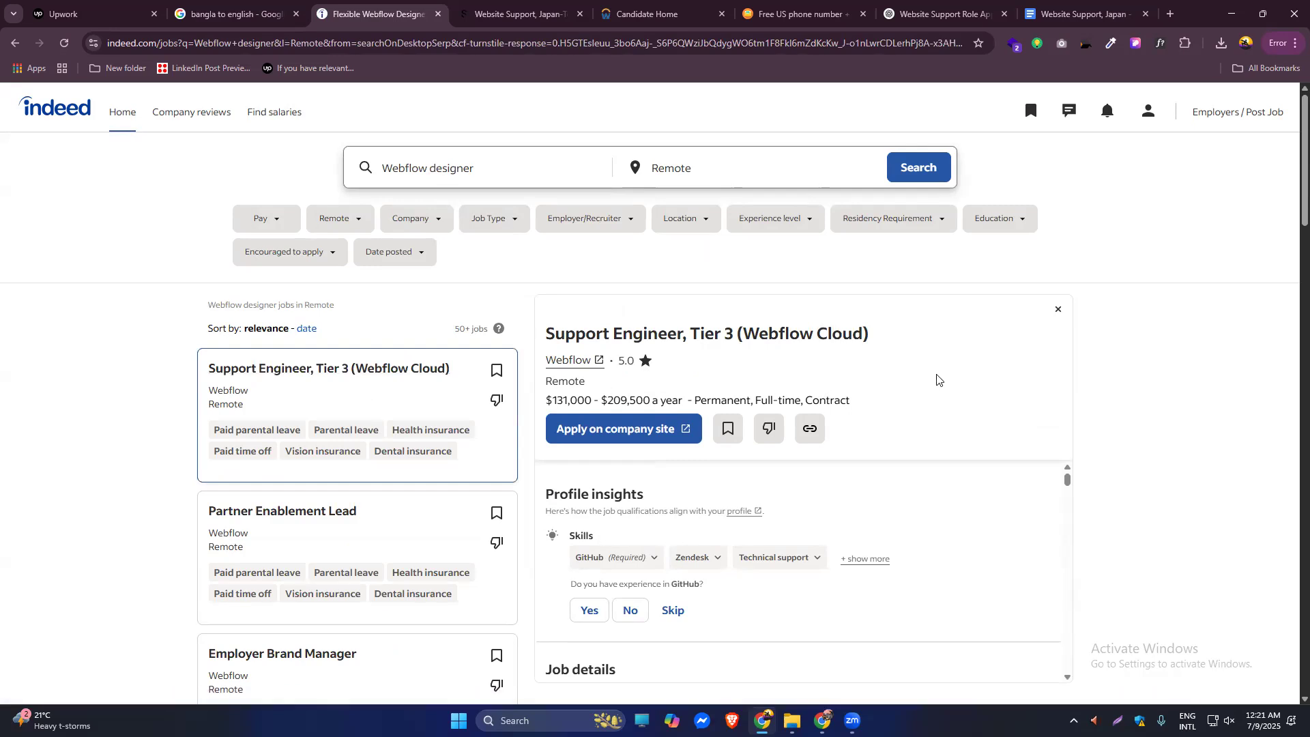
scroll(1292, 198, "down", 3)
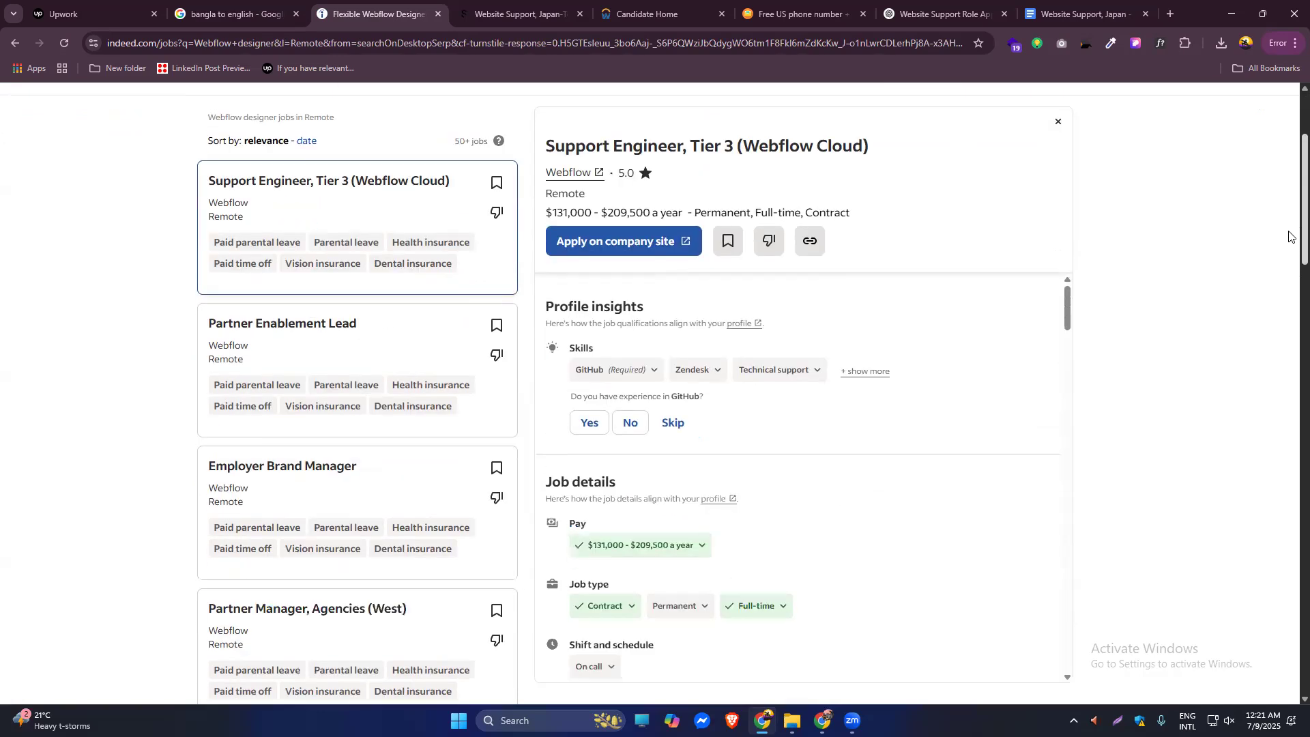
scroll(1290, 245, "down", 2)
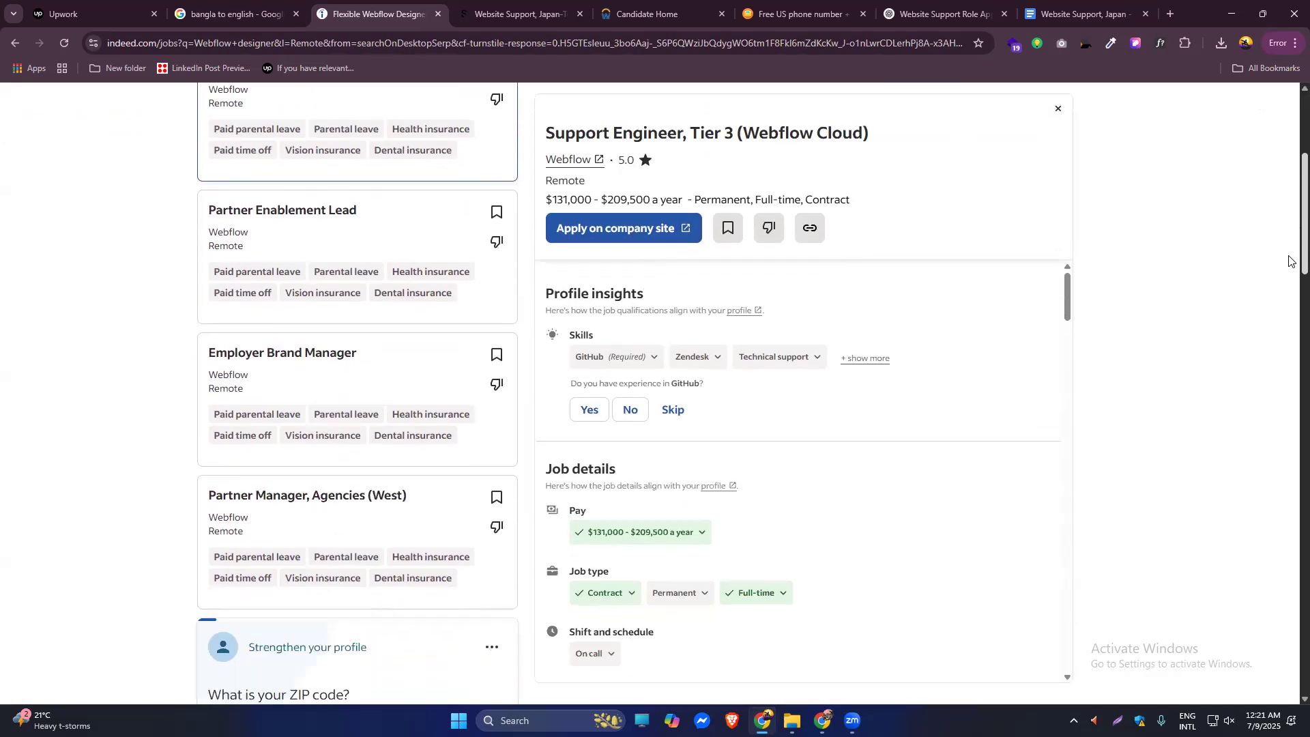
scroll(1289, 262, "down", 7)
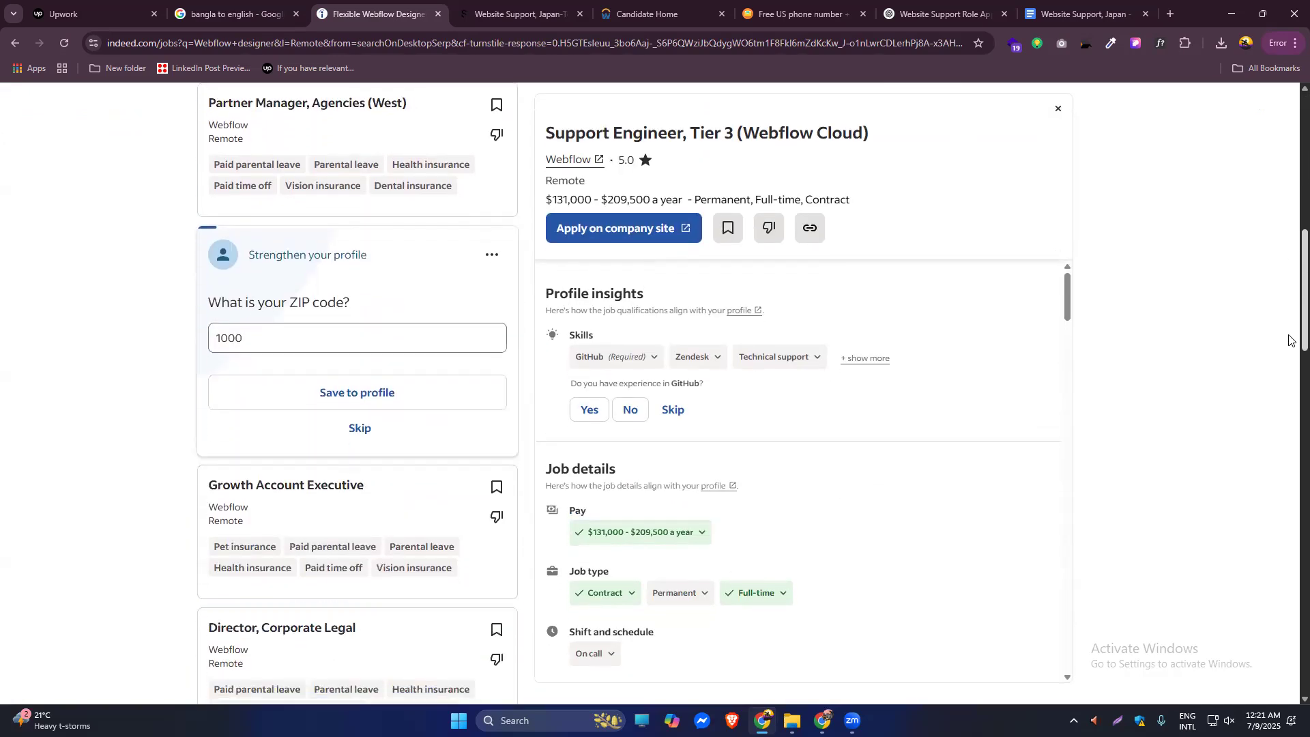
scroll(1290, 363, "down", 2)
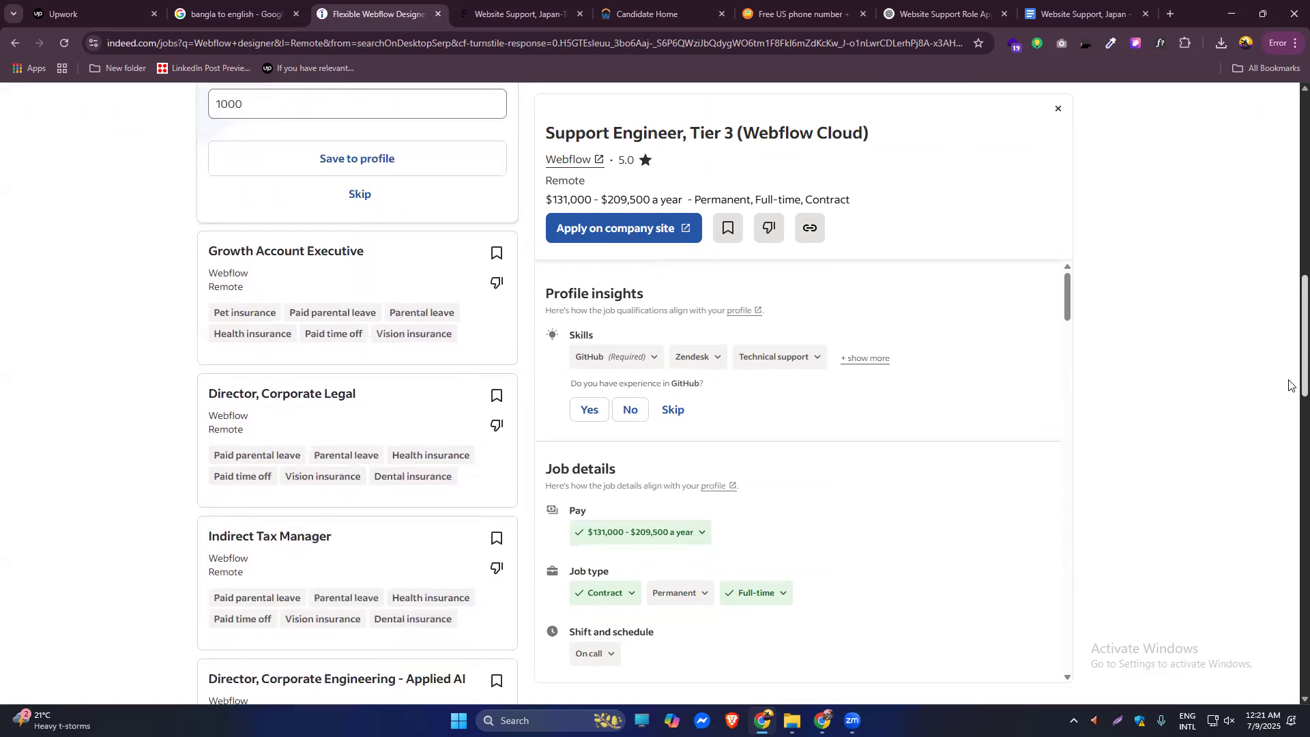
scroll(1290, 385, "down", 3)
scroll(1289, 423, "down", 3)
scroll(1290, 443, "down", 2)
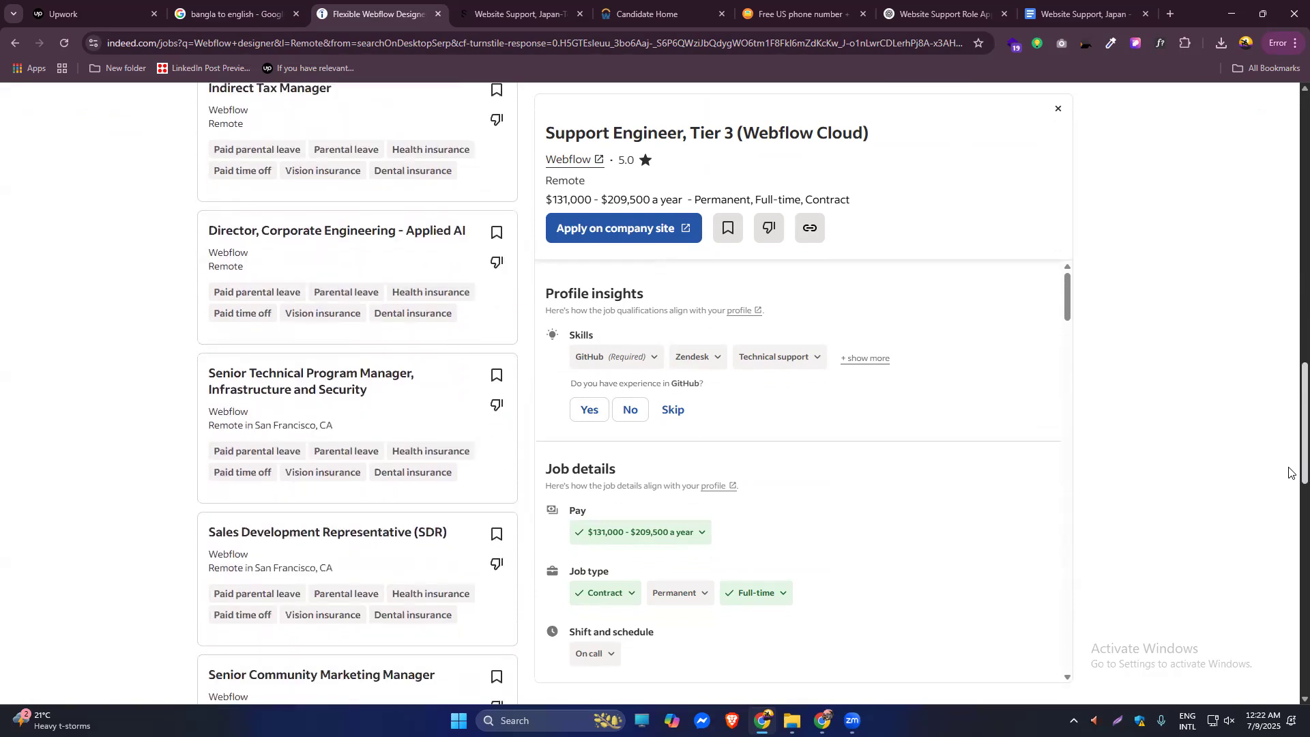
scroll(1289, 473, "down", 1)
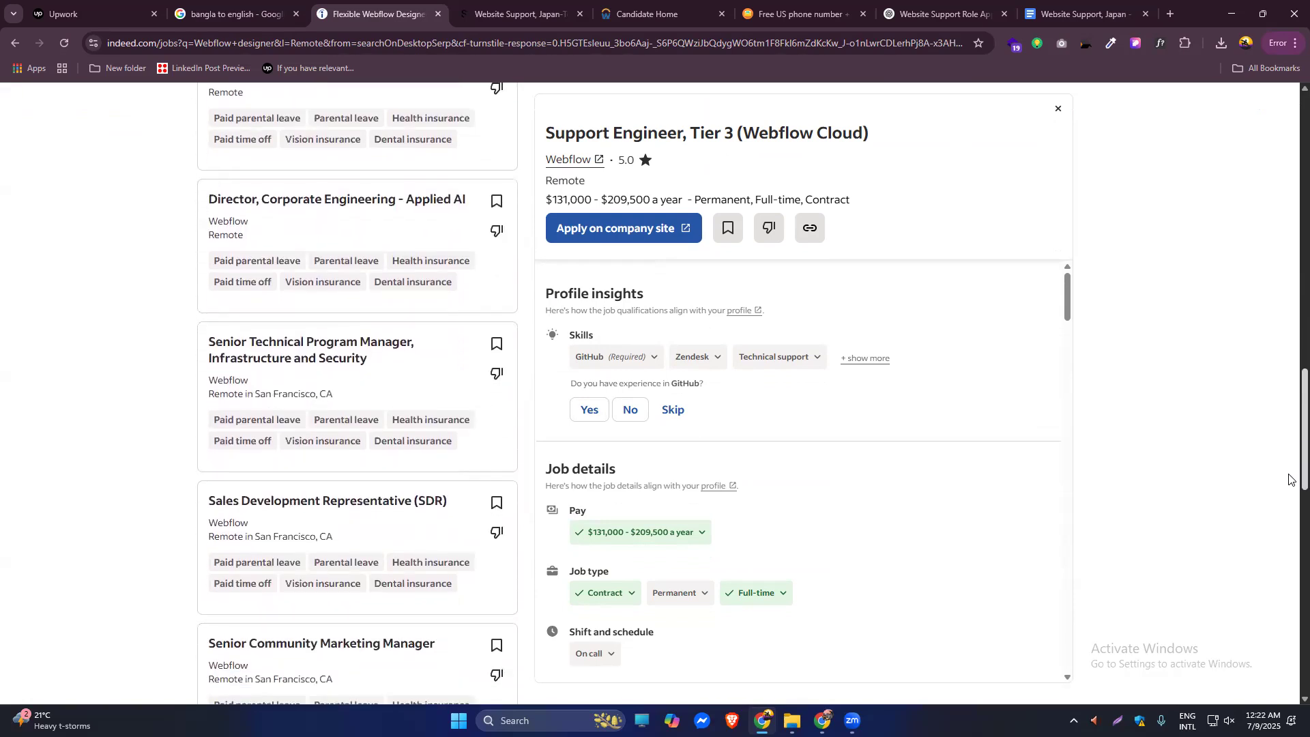
scroll(1289, 485, "down", 3)
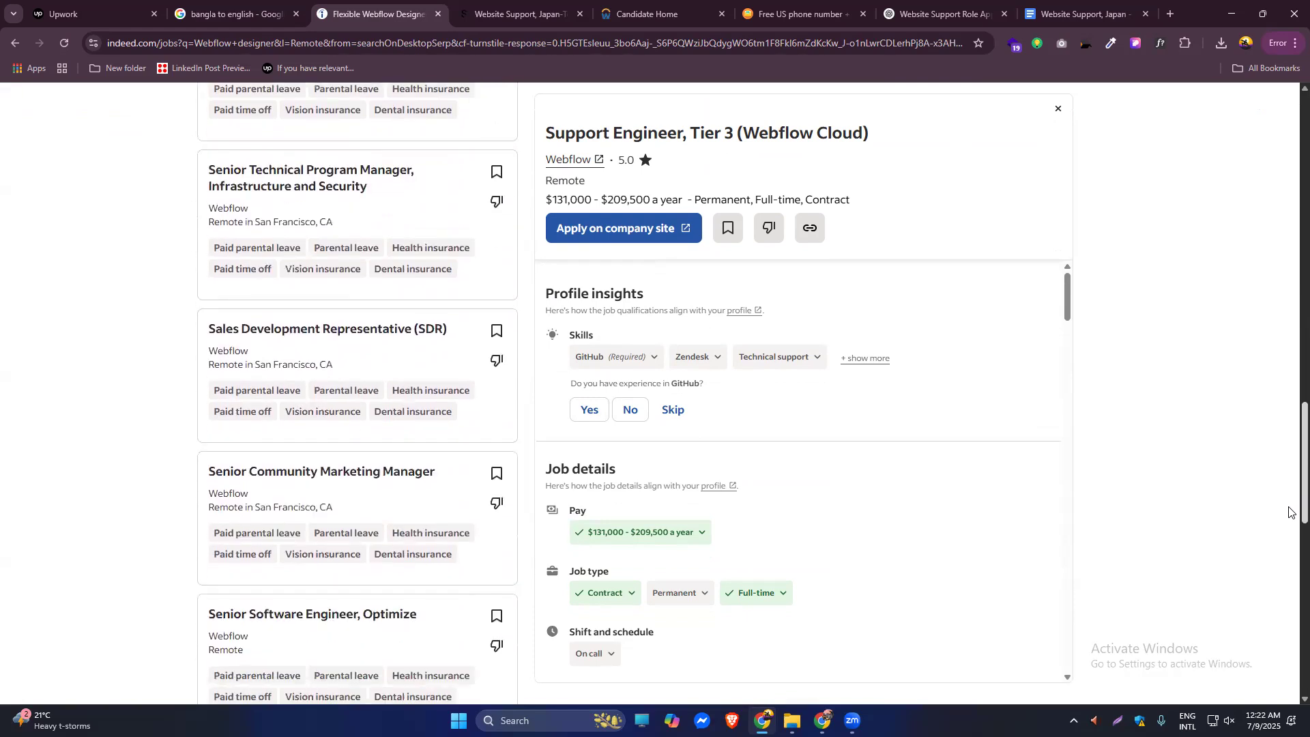
scroll(1289, 512, "down", 2)
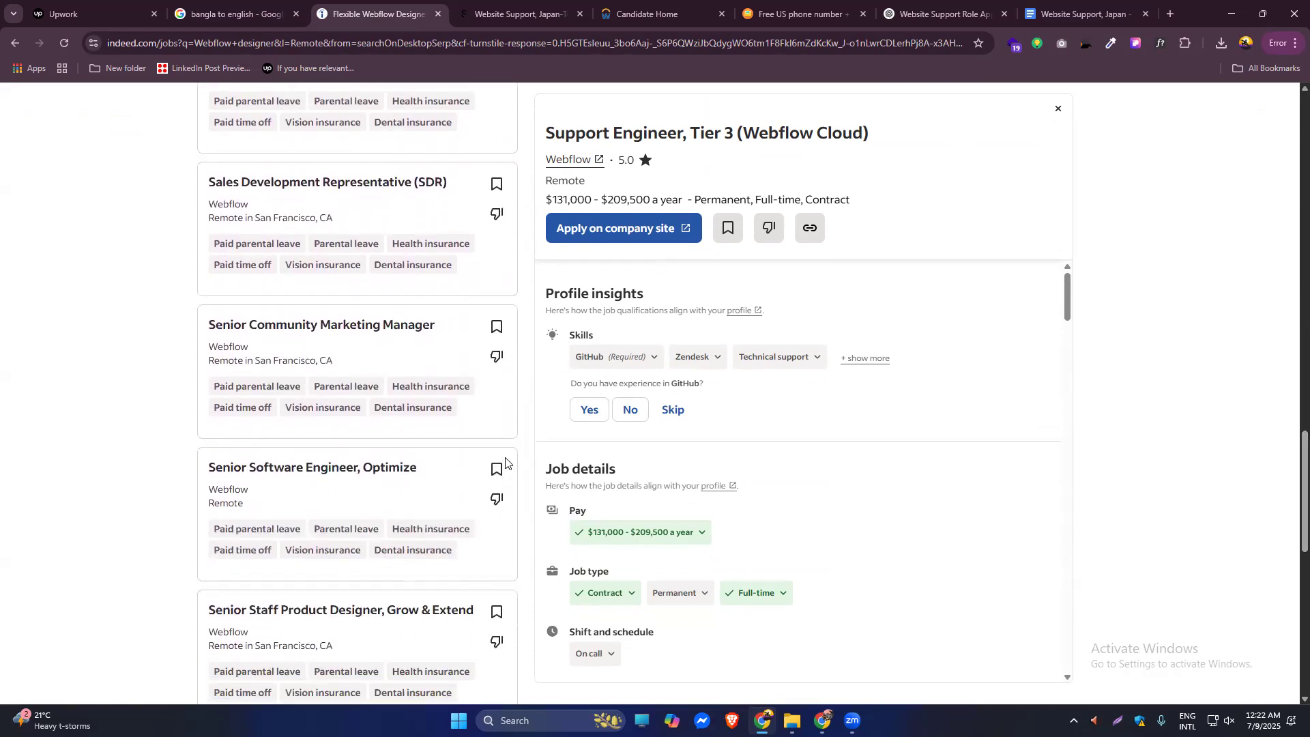
scroll(504, 461, "up", 20)
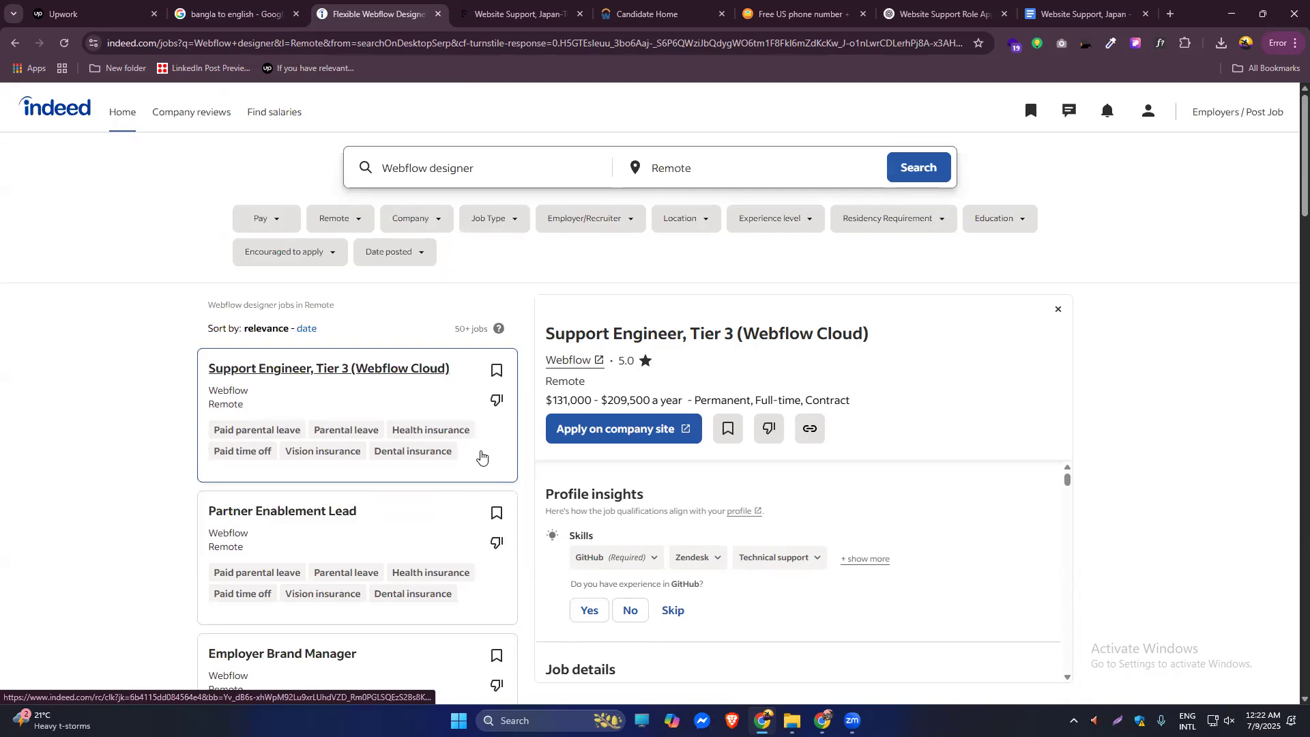